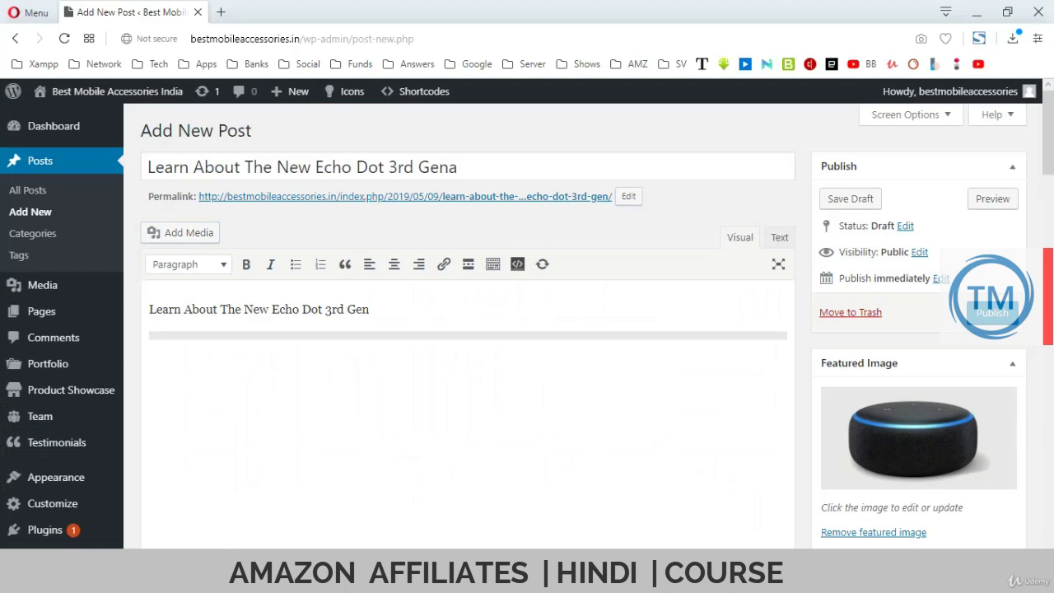
- Start a new line below the post's Echo Dot image, switch to the Amazon product page and close its image viewer
{"action": "scroll", "coordinate": [467, 362], "scroll_direction": "down", "scroll_amount": 3}
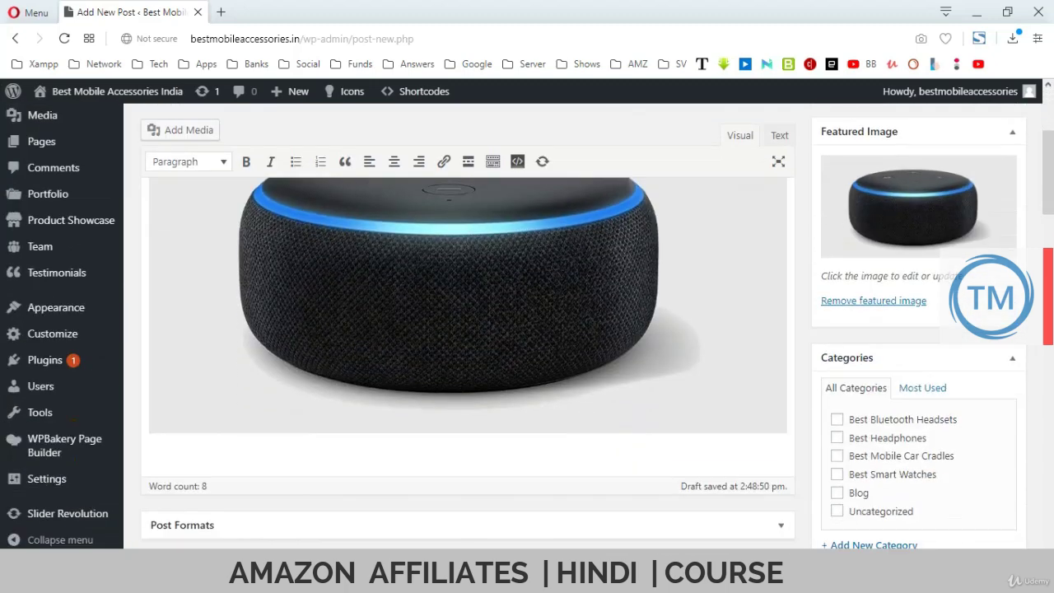
{"action": "key", "text": "Return"}
{"action": "key", "text": "alt+Tab"}
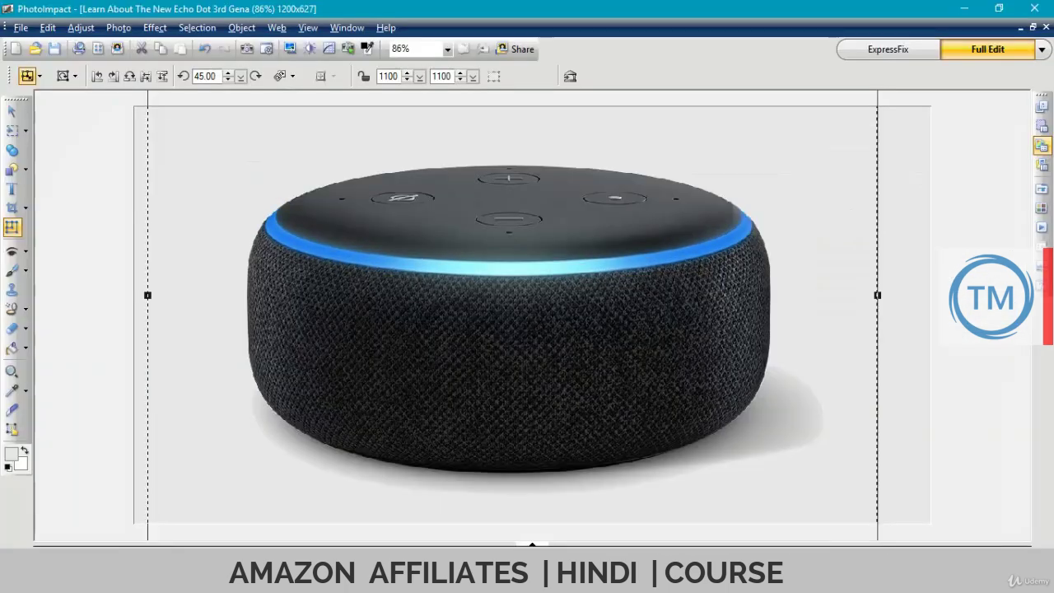
{"action": "key", "text": "alt+Tab"}
{"action": "key", "text": "alt+Tab"}
{"action": "key", "text": "alt+Tab"}
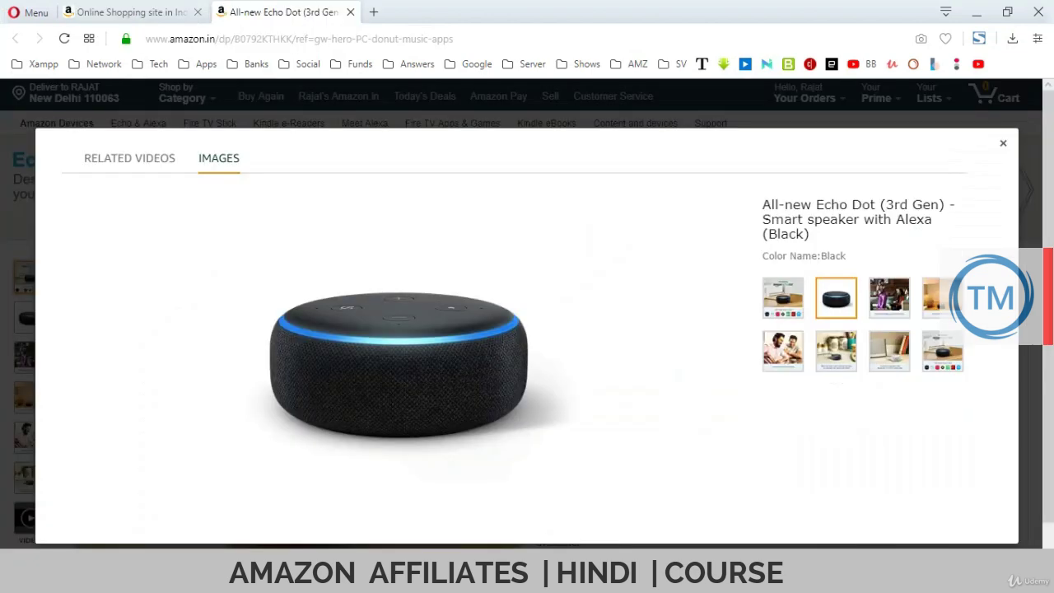
{"action": "left_click", "coordinate": [1002, 143]}
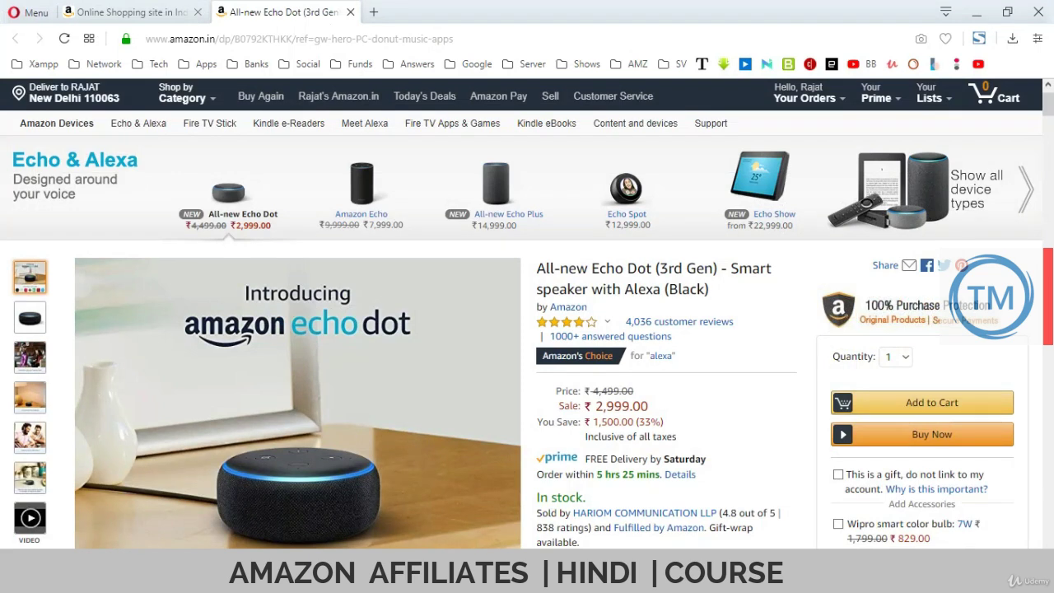
- Copy the Echo Dot feature bullets from the Amazon page into the post below the image, and end the list with a new paragraph
{"action": "scroll", "coordinate": [526, 313], "scroll_direction": "down", "scroll_amount": 15}
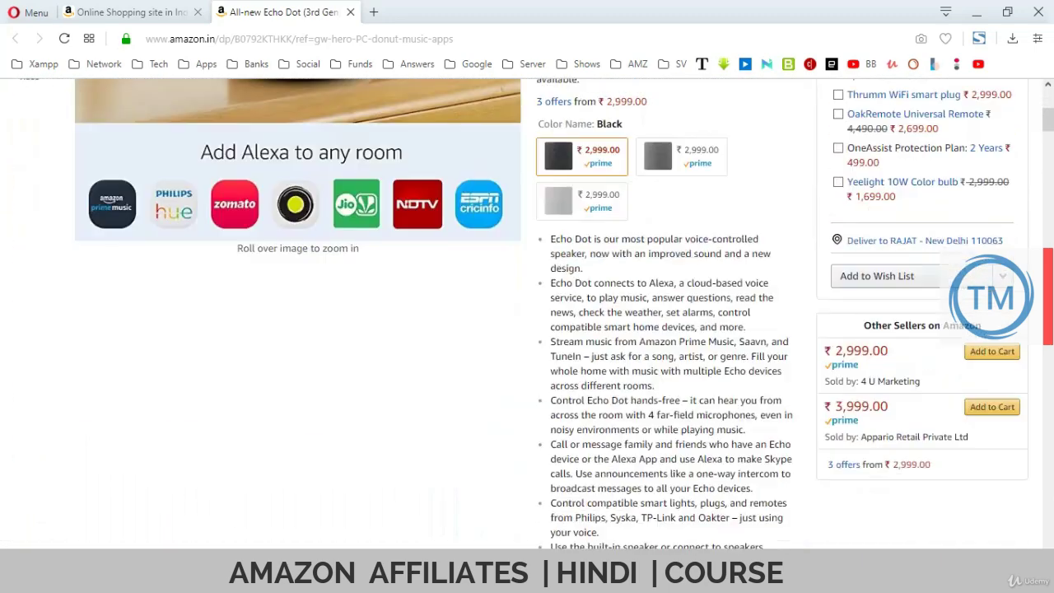
{"action": "scroll", "coordinate": [526, 312], "scroll_direction": "down", "scroll_amount": 3}
{"action": "scroll", "coordinate": [527, 312], "scroll_direction": "up", "scroll_amount": 6}
{"action": "left_click_drag", "start_coordinate": [550, 238], "coordinate": [590, 374]}
{"action": "scroll", "coordinate": [654, 385], "scroll_direction": "down", "scroll_amount": 3}
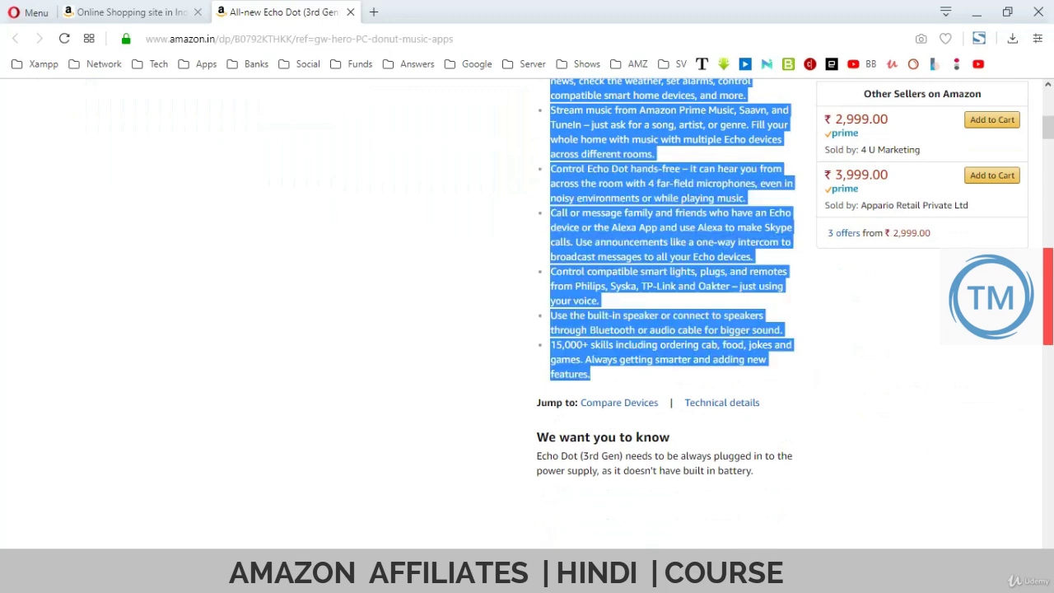
{"action": "key", "text": "ctrl+c"}
{"action": "key", "text": "alt+Tab"}
{"action": "key", "text": "ctrl+v"}
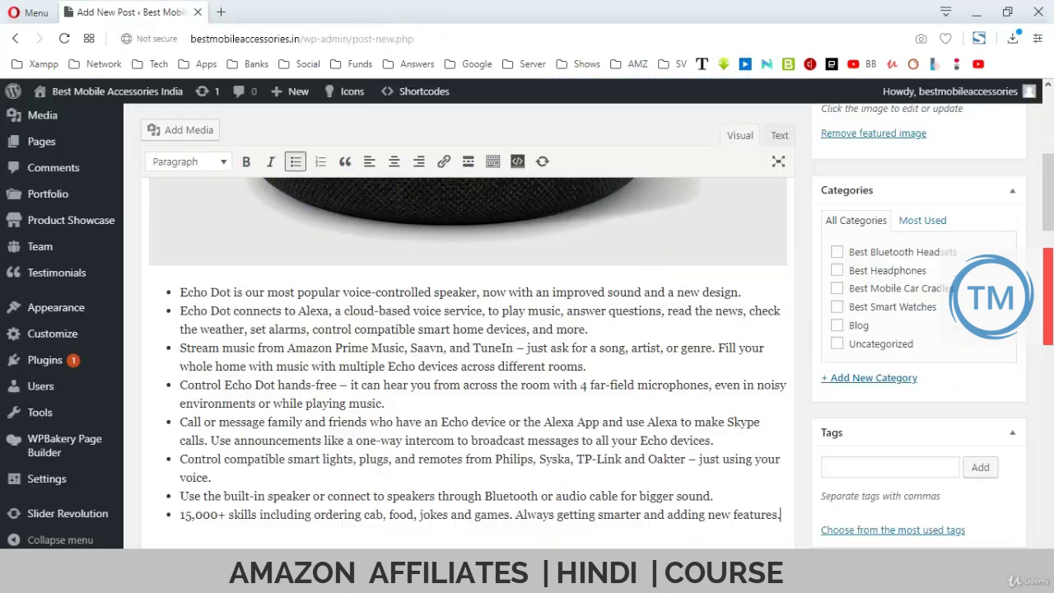
{"action": "key", "text": "Return"}
{"action": "key", "text": "Return"}
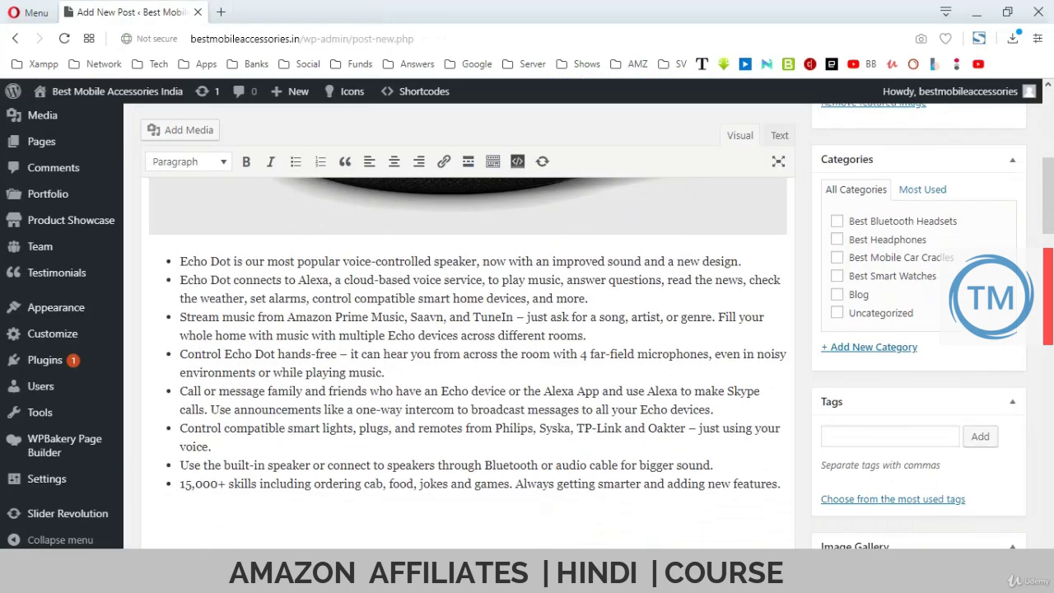
- Copy Amazon's "With a new speaker and design" paragraph into the post below the bullet list and start another paragraph
{"action": "key", "text": "alt+Tab"}
{"action": "scroll", "coordinate": [514, 424], "scroll_direction": "down", "scroll_amount": 10}
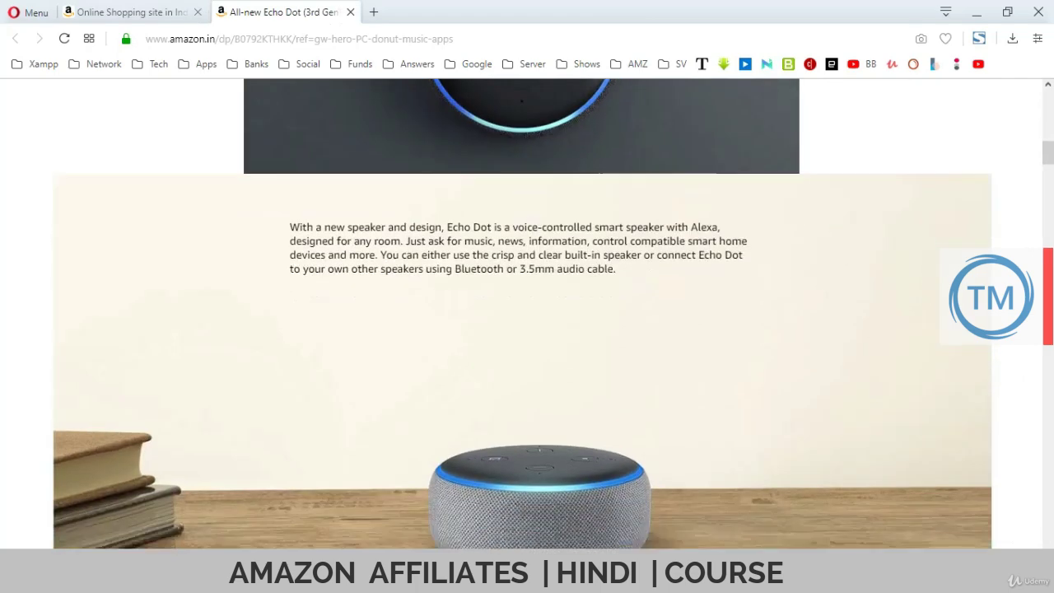
{"action": "scroll", "coordinate": [523, 313], "scroll_direction": "down", "scroll_amount": 1}
{"action": "left_click_drag", "start_coordinate": [290, 133], "coordinate": [616, 174]}
{"action": "key", "text": "ctrl+c"}
{"action": "key", "text": "alt+Tab"}
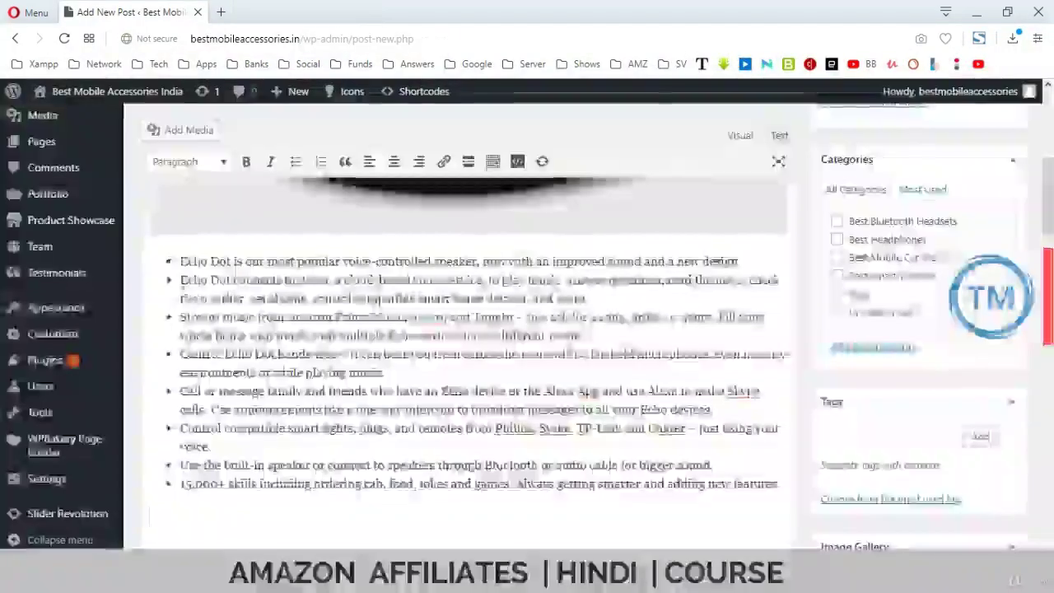
{"action": "key", "text": "ctrl+v"}
{"action": "key", "text": "Return"}
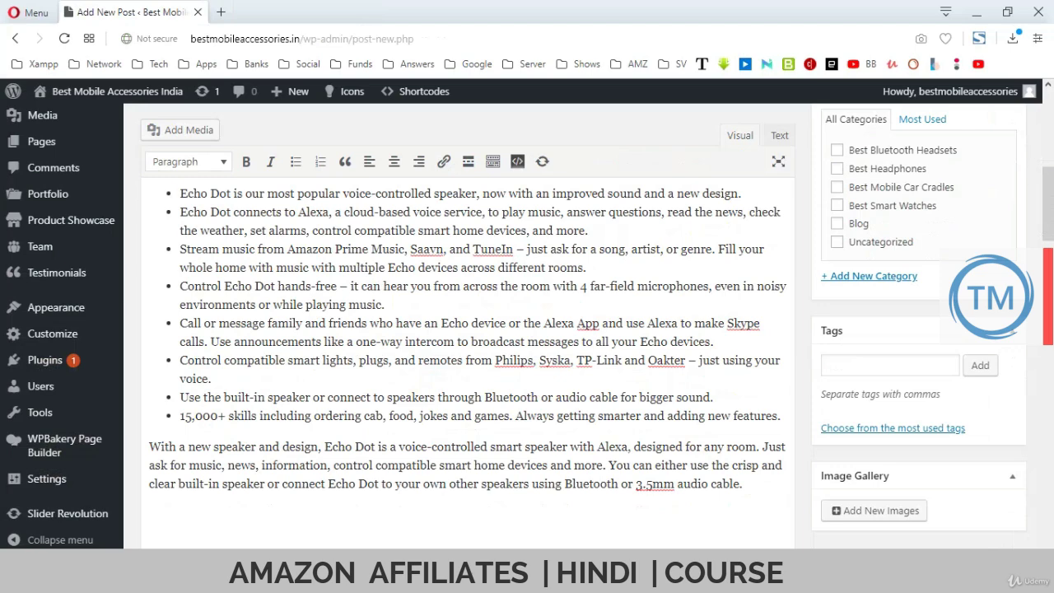
- Copy the "Sleek and compact design" paragraph from Amazon's "Make everyday easier" section to the end of the post
{"action": "key", "text": "alt+Tab"}
{"action": "scroll", "coordinate": [527, 313], "scroll_direction": "down", "scroll_amount": 15}
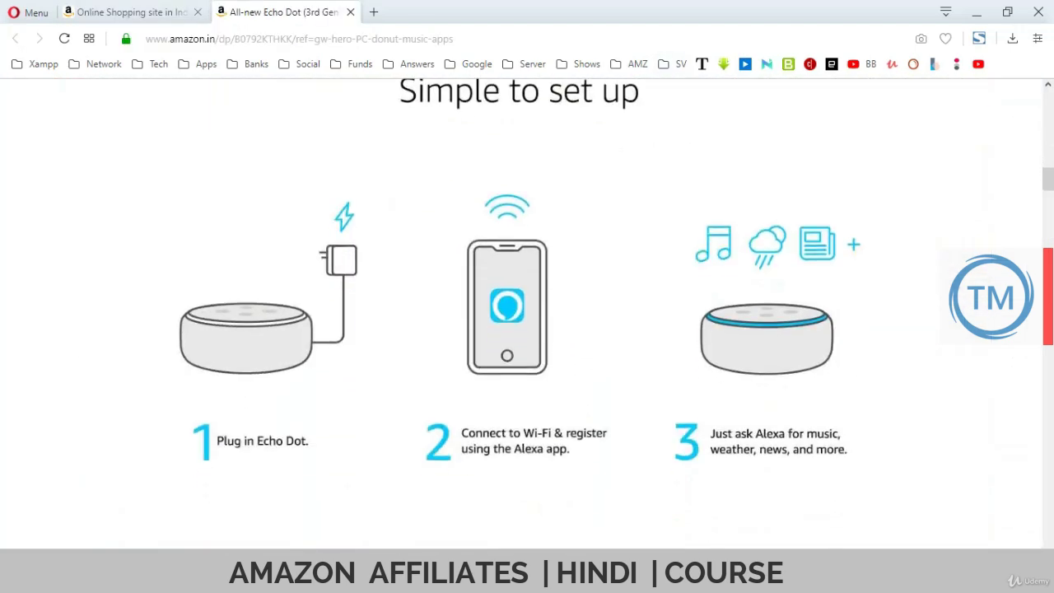
{"action": "scroll", "coordinate": [527, 313], "scroll_direction": "down", "scroll_amount": 3}
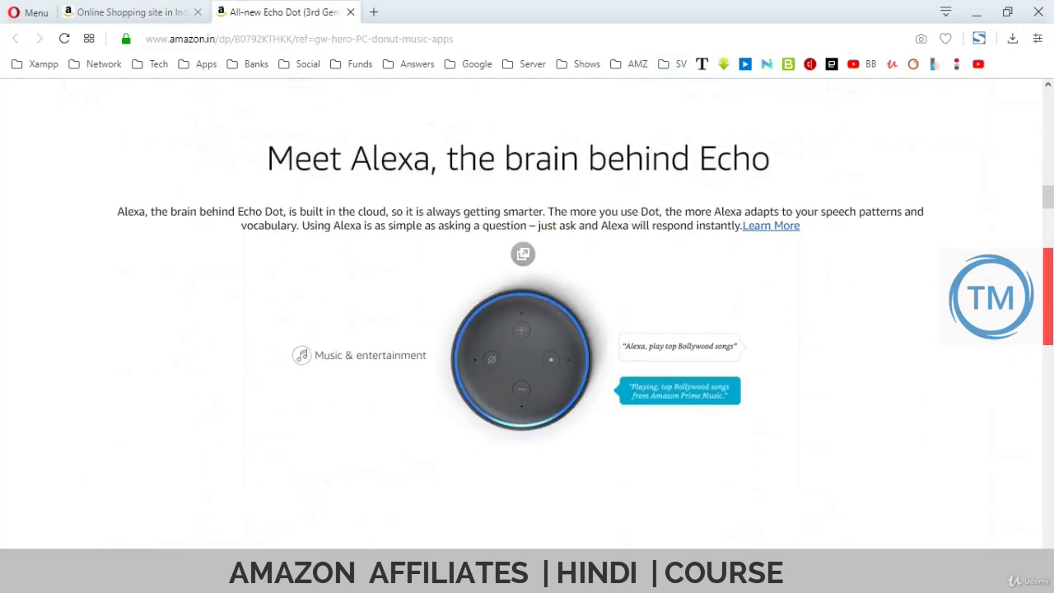
{"action": "left_click_drag", "start_coordinate": [523, 253], "coordinate": [117, 211]}
{"action": "left_click", "coordinate": [523, 254]}
{"action": "scroll", "coordinate": [523, 247], "scroll_direction": "down", "scroll_amount": 5}
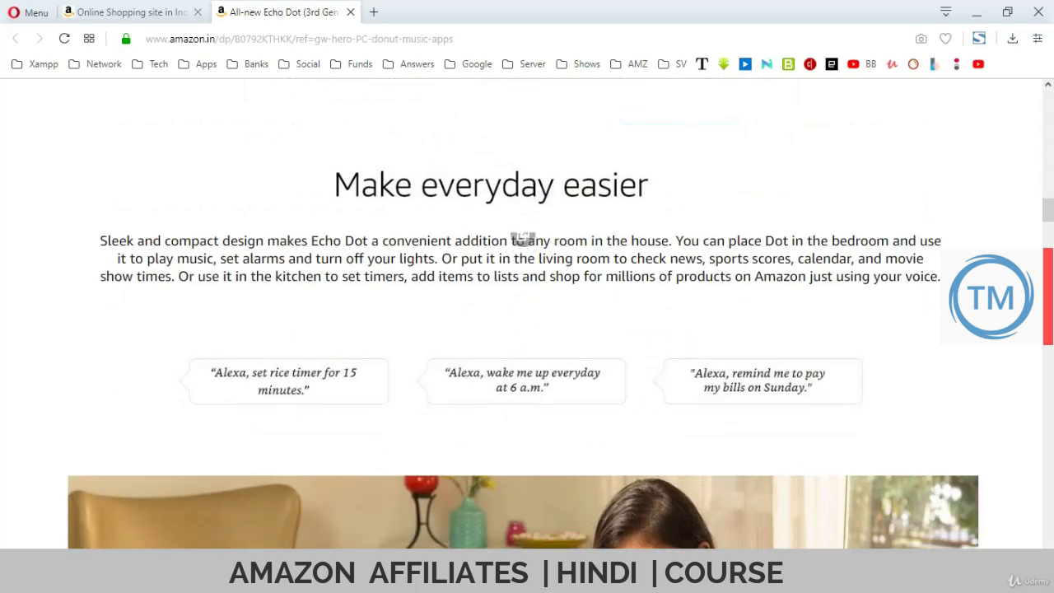
{"action": "triple_click", "coordinate": [522, 254]}
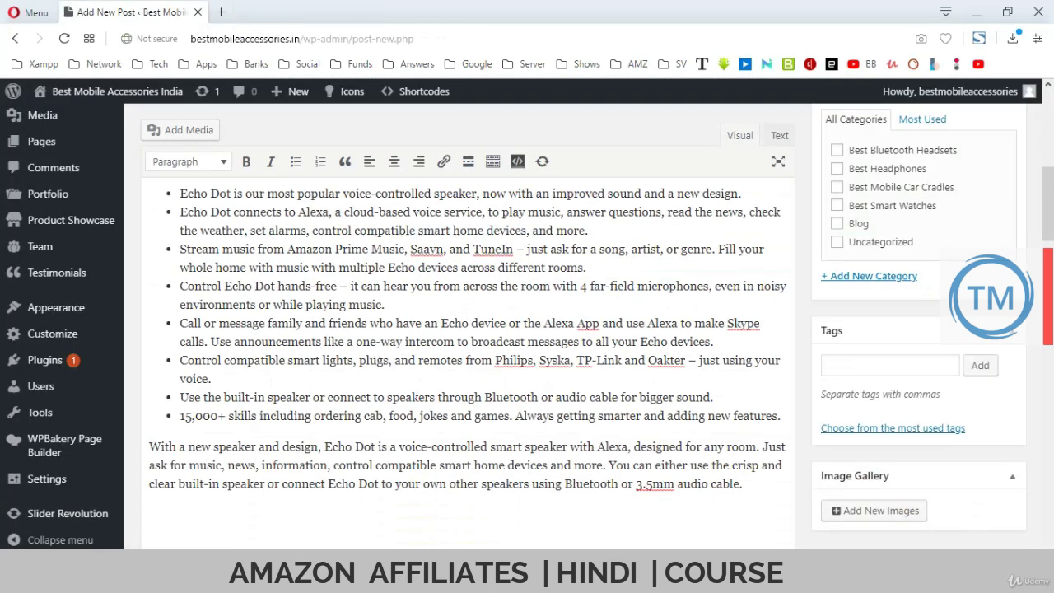
{"action": "key", "text": "ctrl+v"}
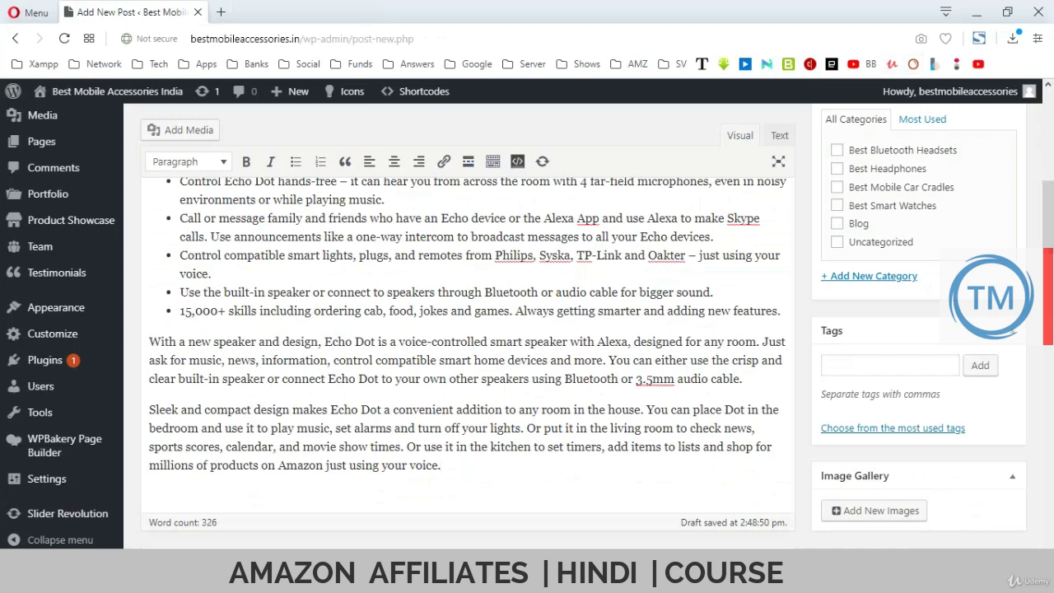
- Publish the Echo Dot post and open its live page in a new window
{"action": "scroll", "coordinate": [837, 224], "scroll_direction": "up", "scroll_amount": 7}
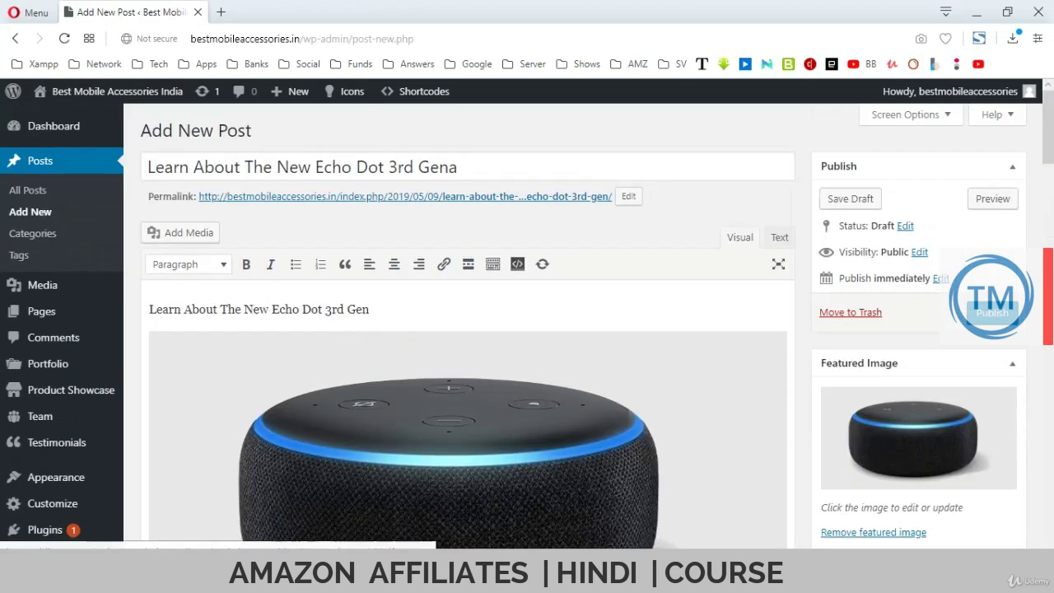
{"action": "left_click", "coordinate": [992, 313]}
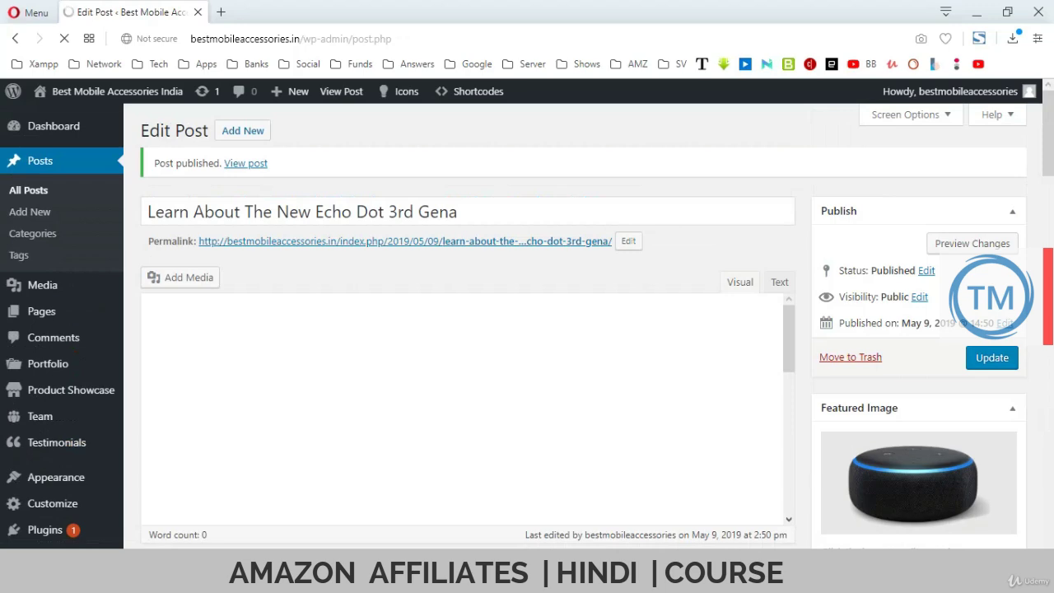
{"action": "right_click", "coordinate": [344, 94]}
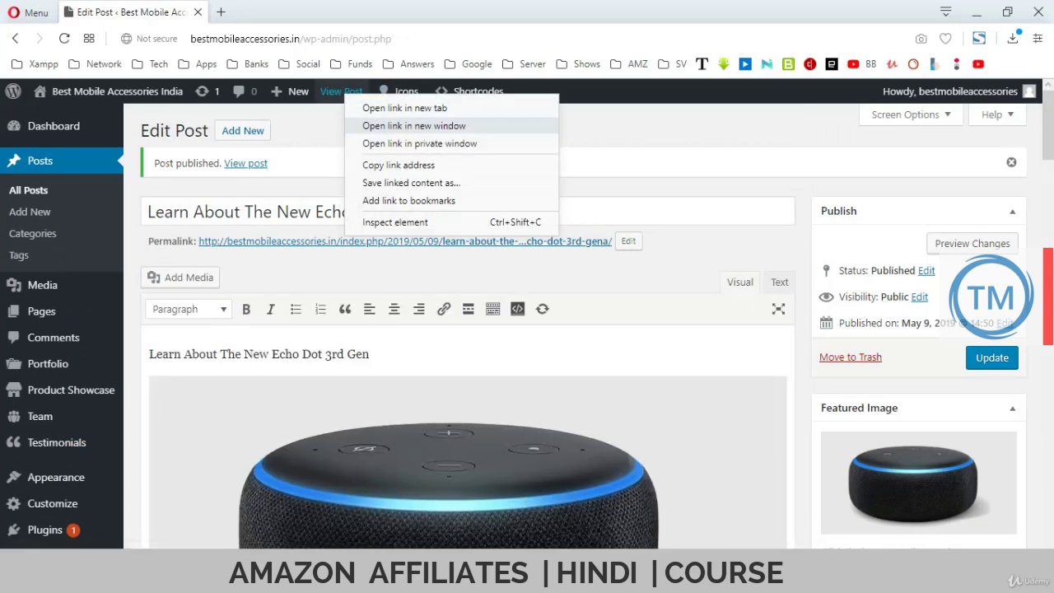
{"action": "left_click", "coordinate": [375, 125]}
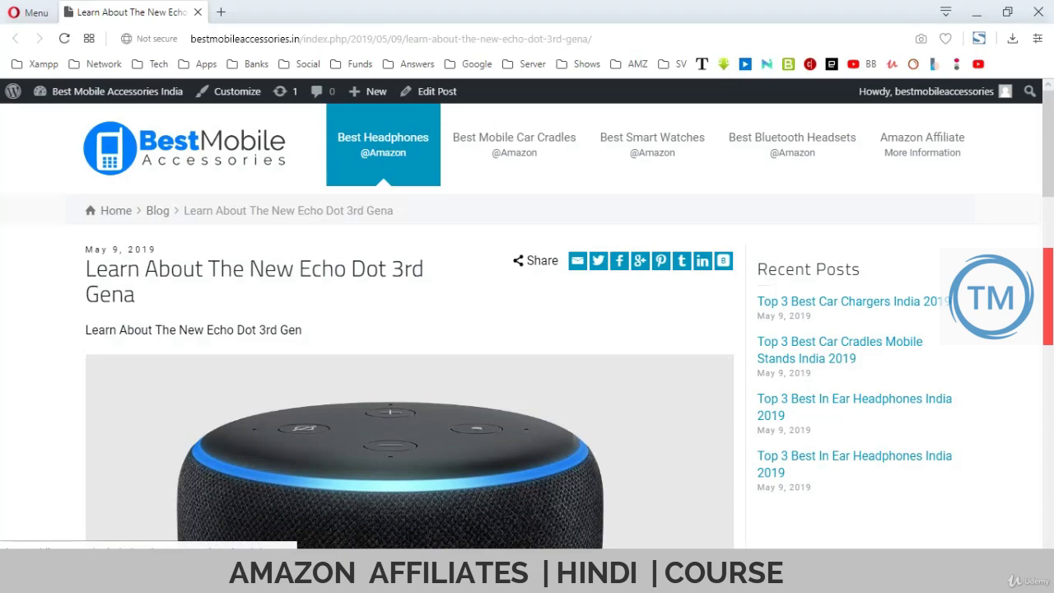
- Review the published Echo Dot post down to its end, and check the site's home page and navigation menu
{"action": "scroll", "coordinate": [527, 329], "scroll_direction": "down", "scroll_amount": 4}
{"action": "scroll", "coordinate": [527, 329], "scroll_direction": "down", "scroll_amount": 5}
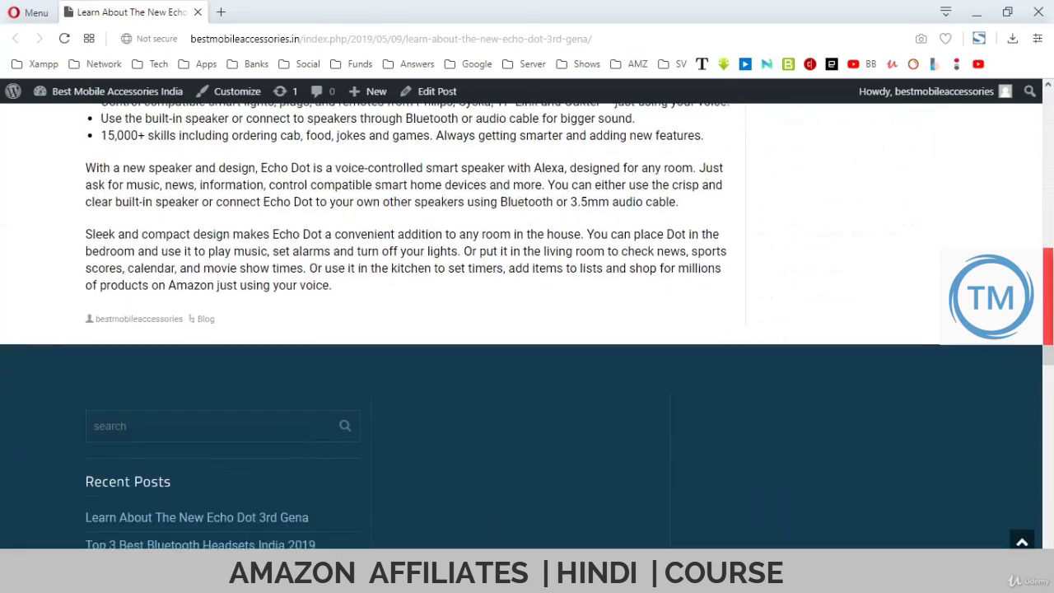
{"action": "scroll", "coordinate": [527, 329], "scroll_direction": "up", "scroll_amount": 10}
{"action": "left_click", "coordinate": [792, 145]}
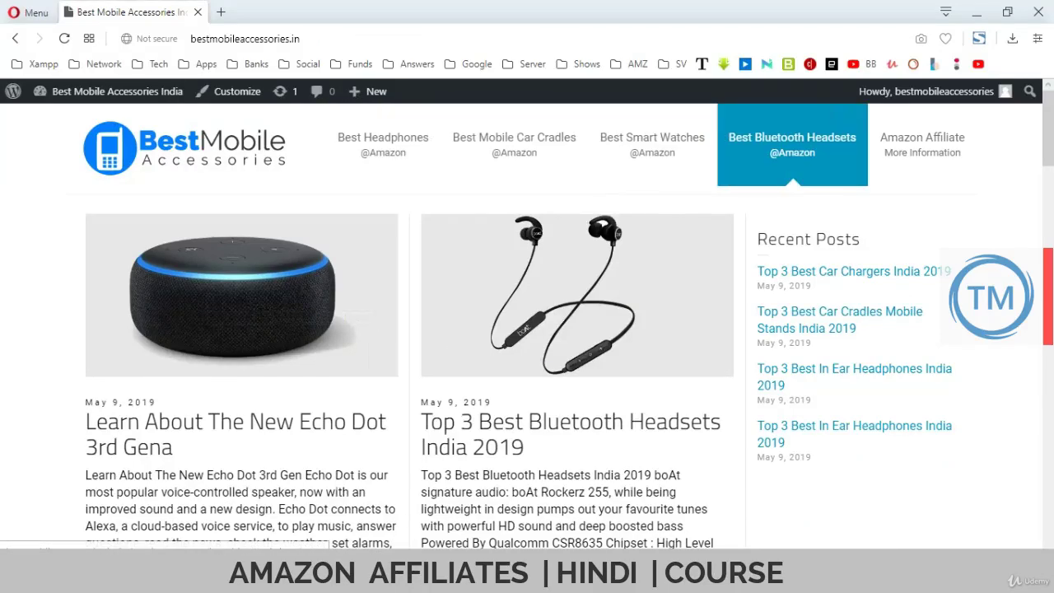
{"action": "mouse_move", "coordinate": [922, 144]}
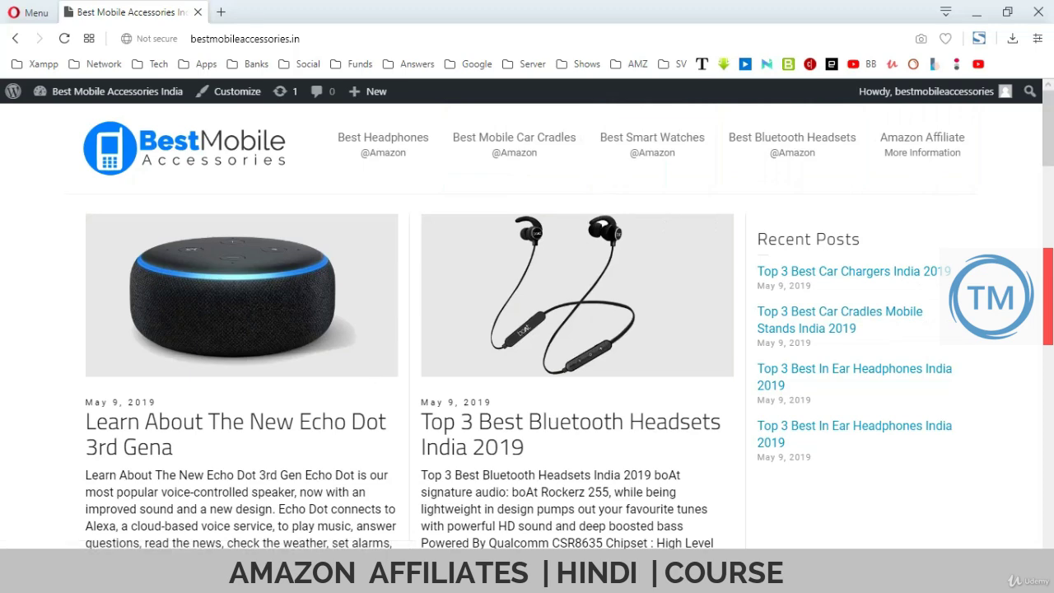
- Return to the WordPress admin window and open the Menus settings under Appearance
{"action": "mouse_move", "coordinate": [117, 91]}
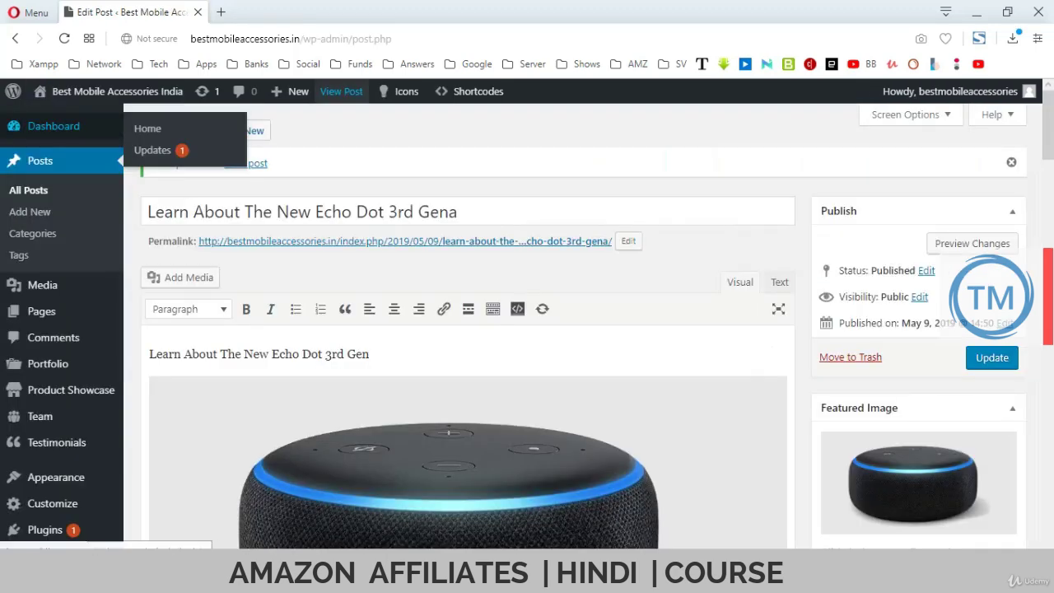
{"action": "scroll", "coordinate": [50, 263], "scroll_direction": "down", "scroll_amount": 2}
{"action": "mouse_move", "coordinate": [56, 322]}
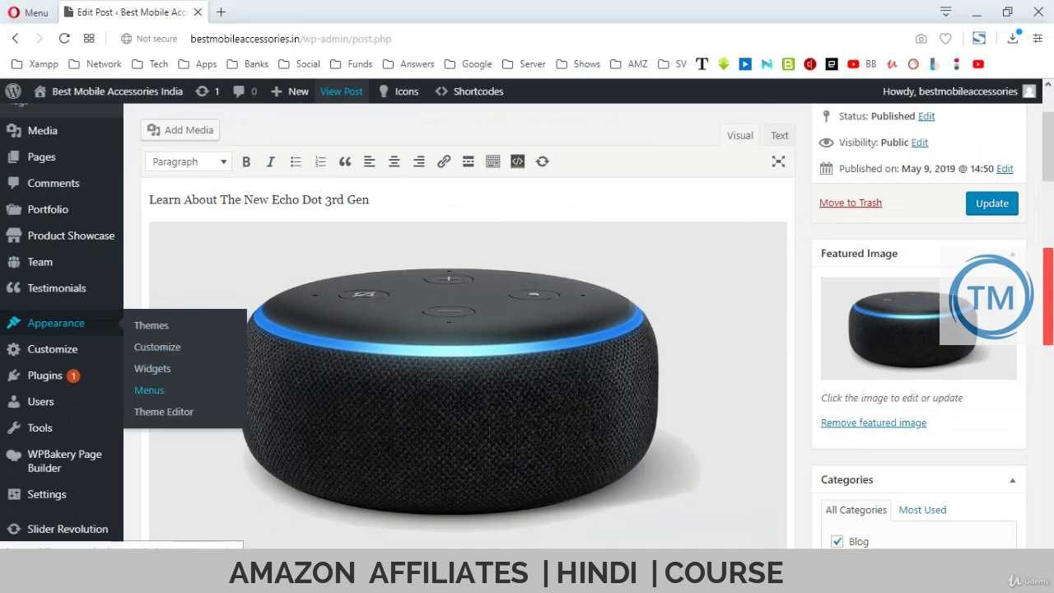
{"action": "left_click", "coordinate": [149, 389]}
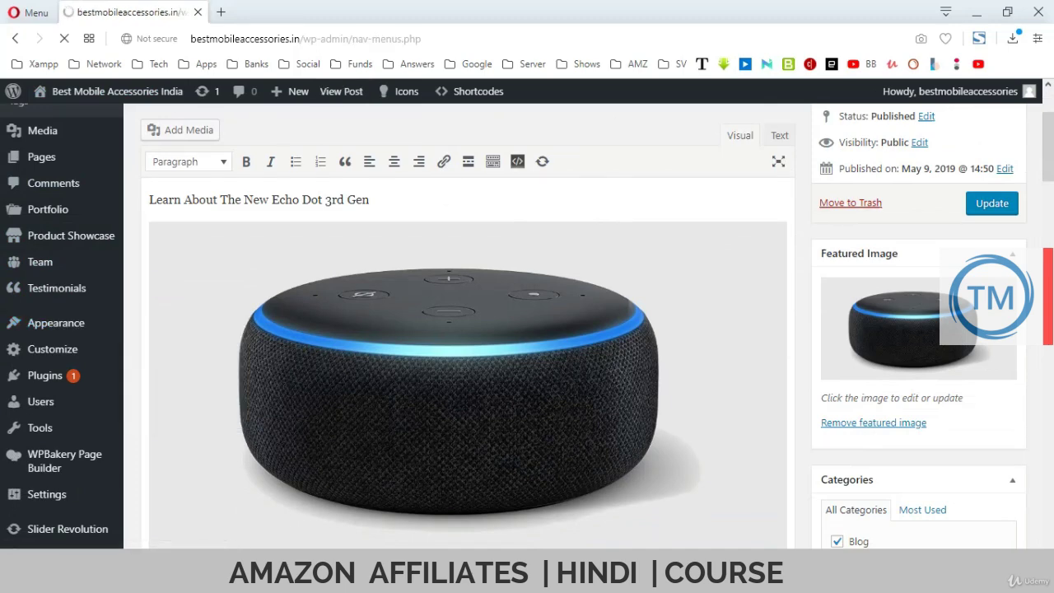
- Enable the Categories box in the screen options of the menu editor
{"action": "scroll", "coordinate": [577, 329], "scroll_direction": "down", "scroll_amount": 3}
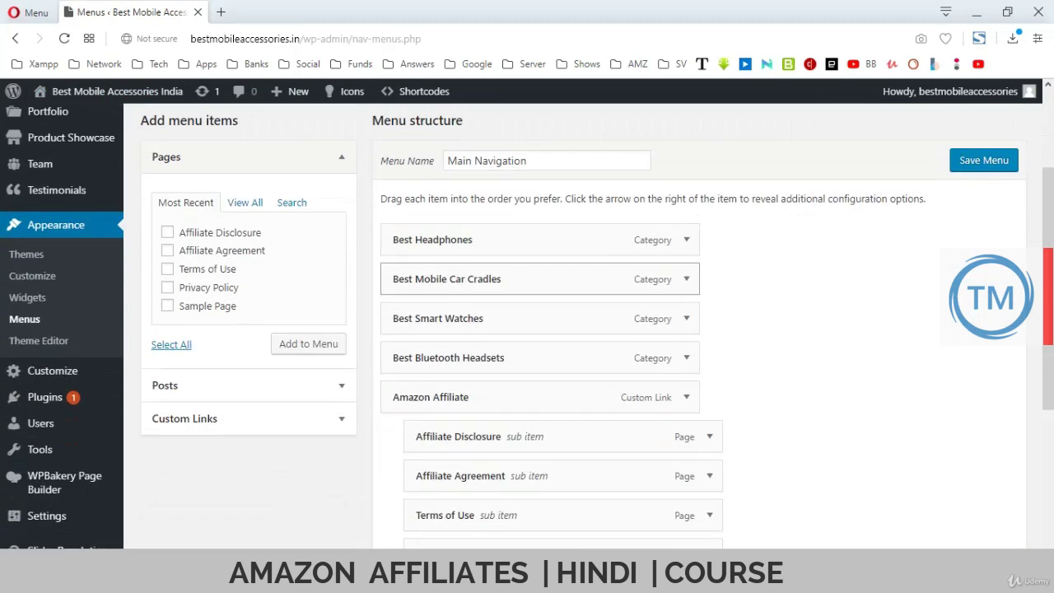
{"action": "scroll", "coordinate": [576, 329], "scroll_direction": "up", "scroll_amount": 2}
{"action": "scroll", "coordinate": [576, 329], "scroll_direction": "up", "scroll_amount": 1}
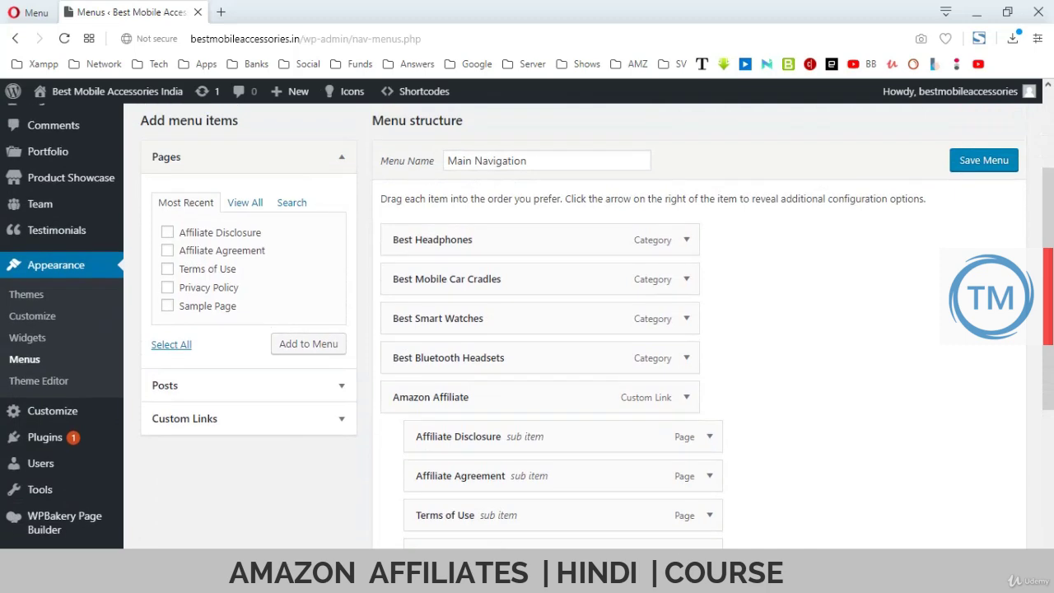
{"action": "scroll", "coordinate": [576, 330], "scroll_direction": "up", "scroll_amount": 2}
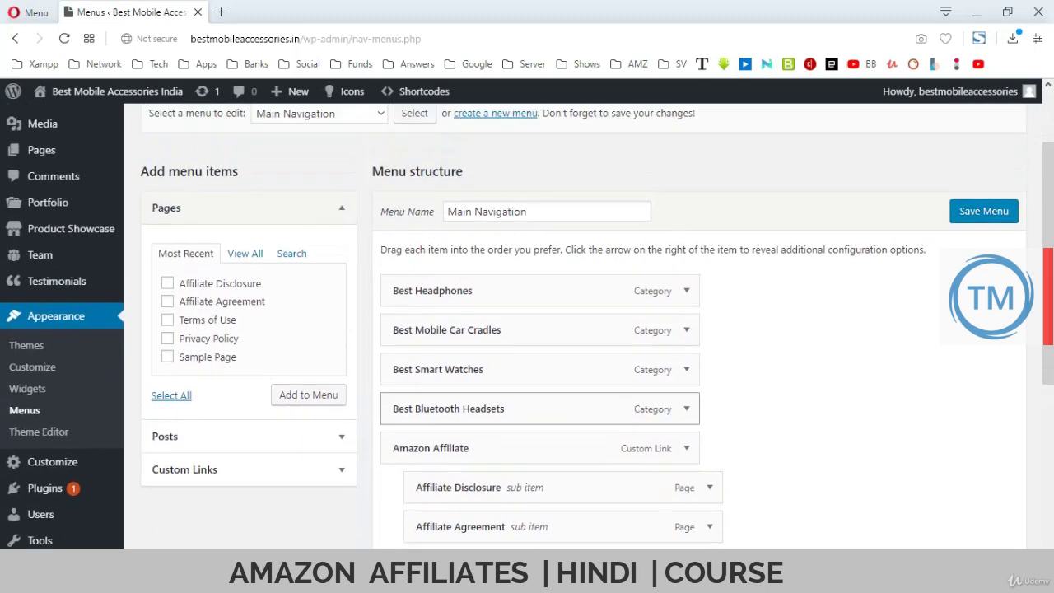
{"action": "left_click", "coordinate": [910, 116]}
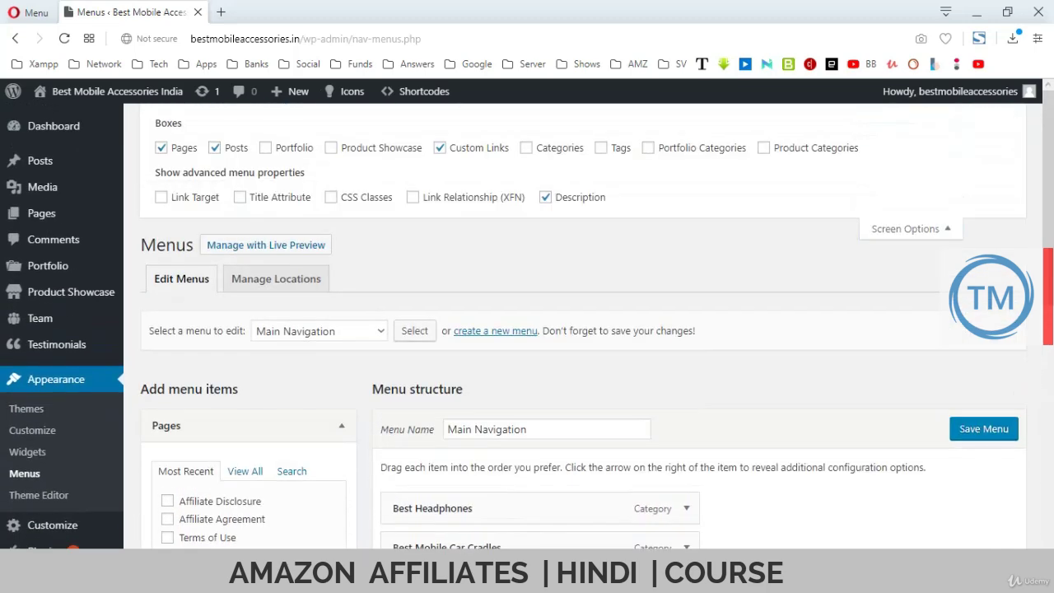
{"action": "left_click", "coordinate": [526, 148]}
{"action": "left_click", "coordinate": [910, 228]}
- Add the Blog category to the Main Navigation menu and place it between Best Bluetooth Headsets and Amazon Affiliate
{"action": "scroll", "coordinate": [527, 313], "scroll_direction": "down", "scroll_amount": 4}
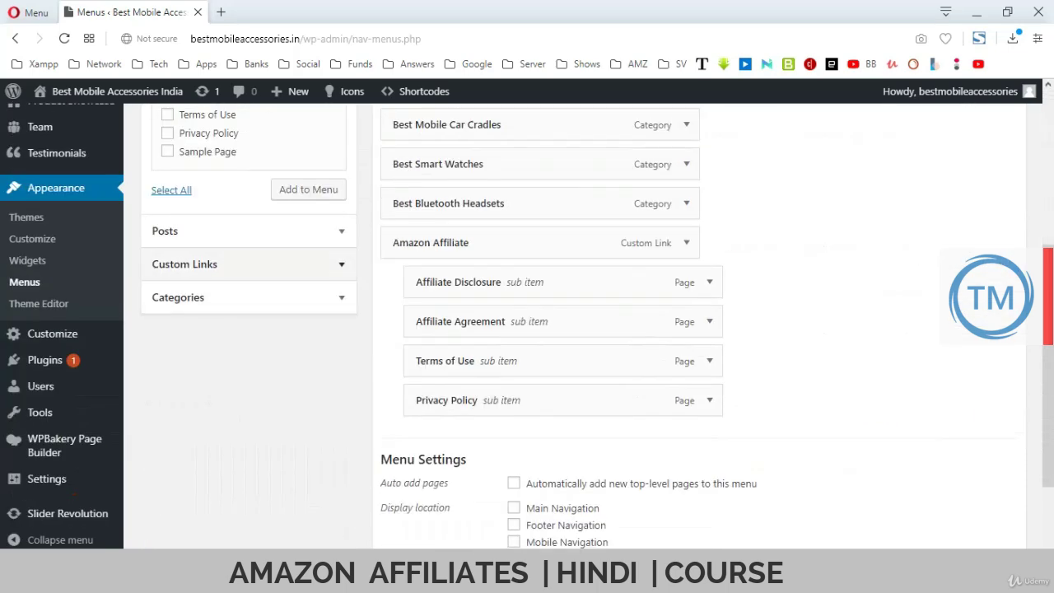
{"action": "left_click", "coordinate": [247, 297]}
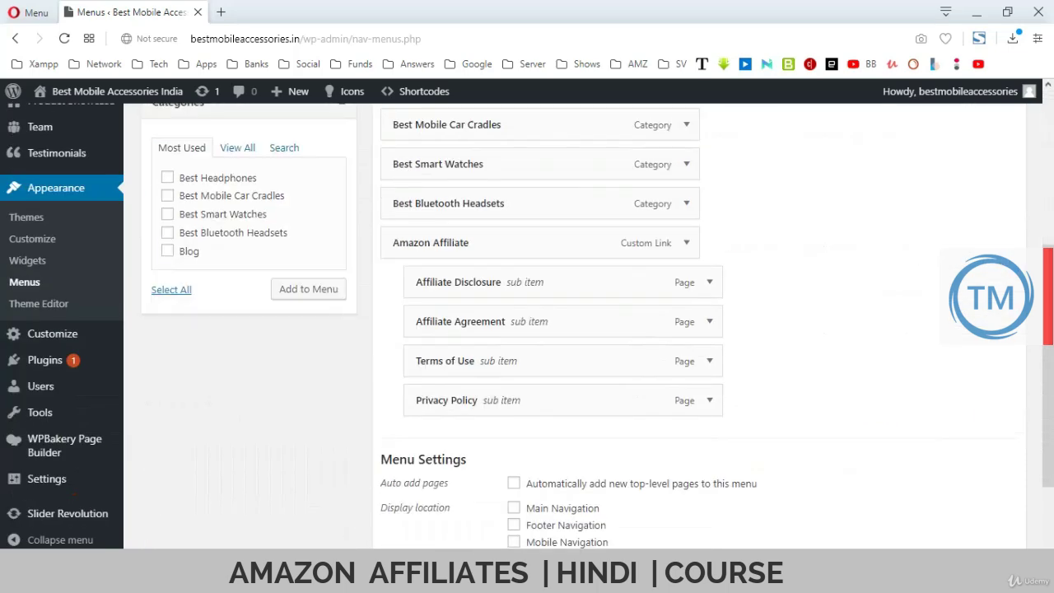
{"action": "left_click", "coordinate": [167, 250]}
{"action": "left_click", "coordinate": [308, 288]}
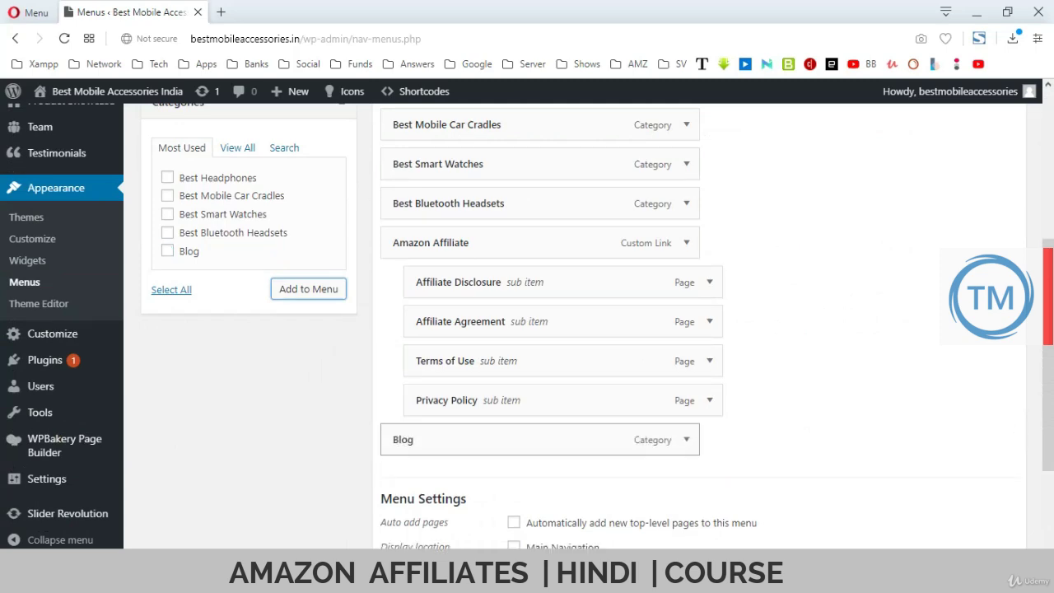
{"action": "left_click_drag", "start_coordinate": [494, 439], "coordinate": [497, 240]}
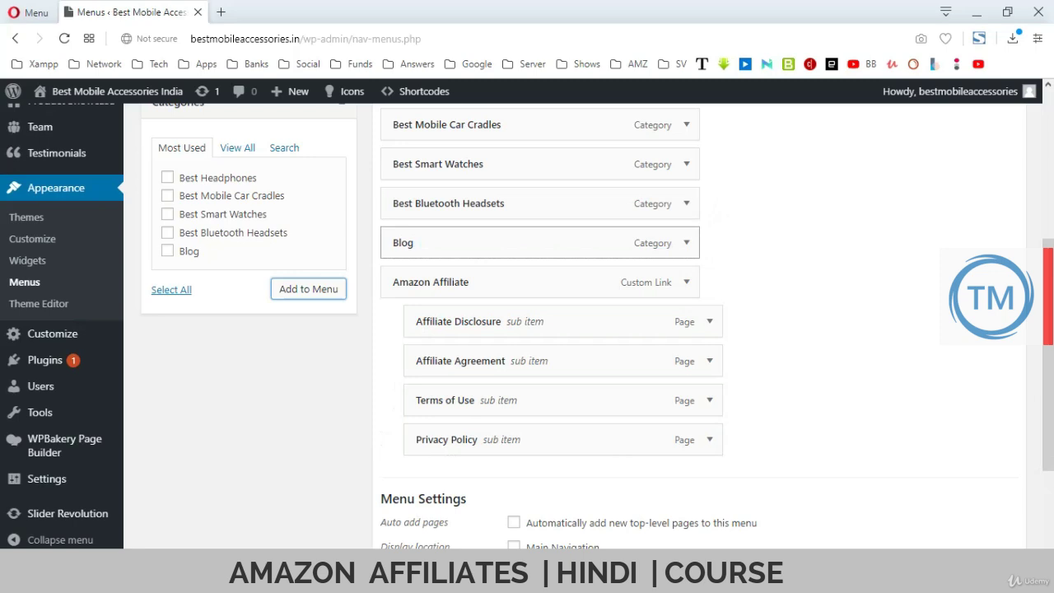
- Give the Blog menu item the description "What's New", save the Main Navigation menu and return to the home page
{"action": "left_click", "coordinate": [686, 242]}
{"action": "left_click", "coordinate": [539, 352]}
{"action": "type", "text": "W"}
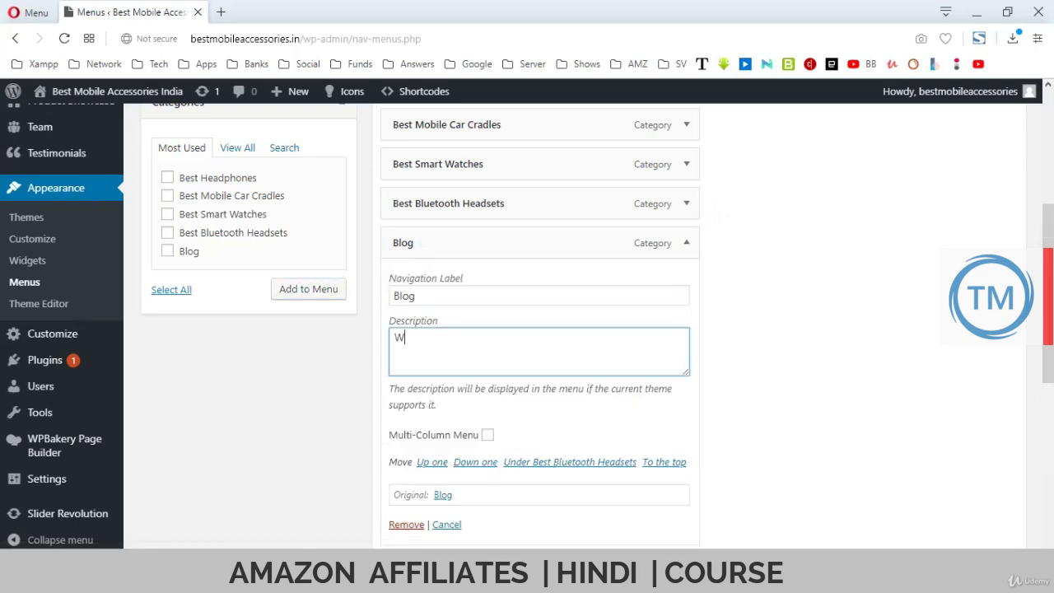
{"action": "type", "text": "hat's New"}
{"action": "left_click", "coordinate": [686, 243]}
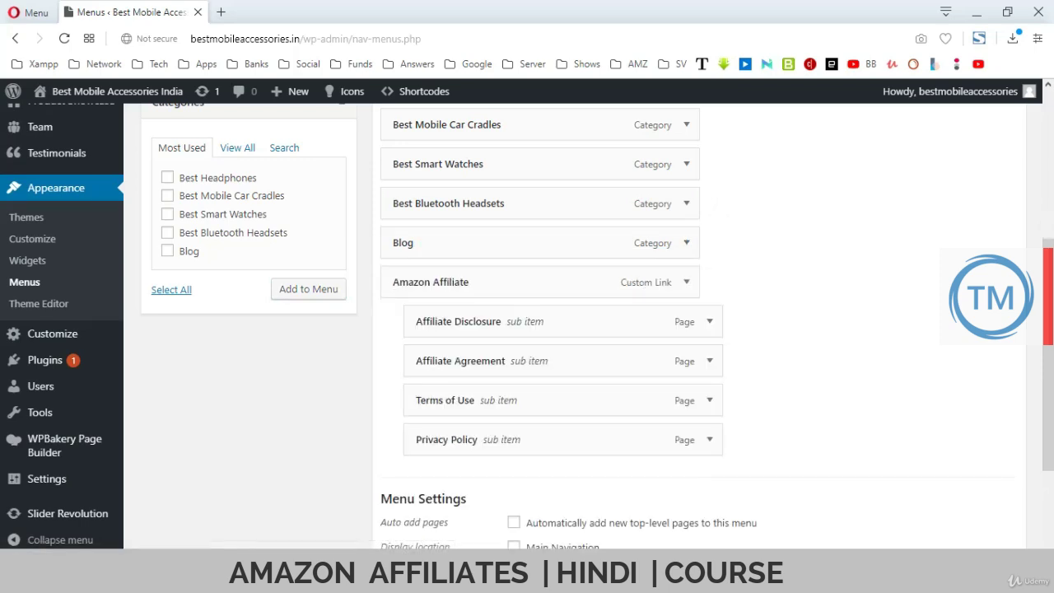
{"action": "scroll", "coordinate": [576, 329], "scroll_direction": "down", "scroll_amount": 2}
{"action": "left_click", "coordinate": [983, 485]}
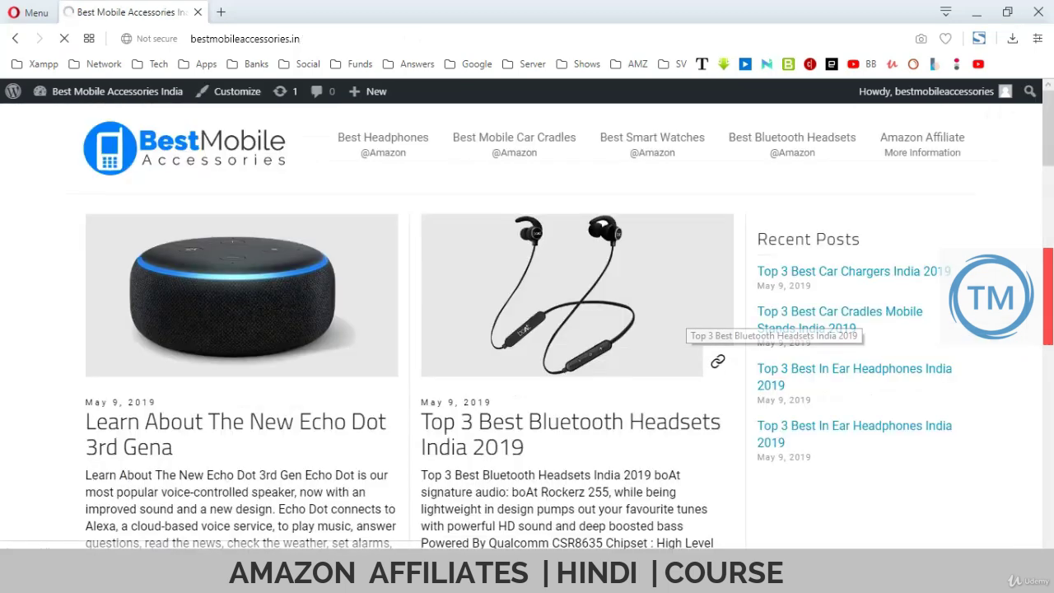
{"action": "left_click", "coordinate": [717, 360]}
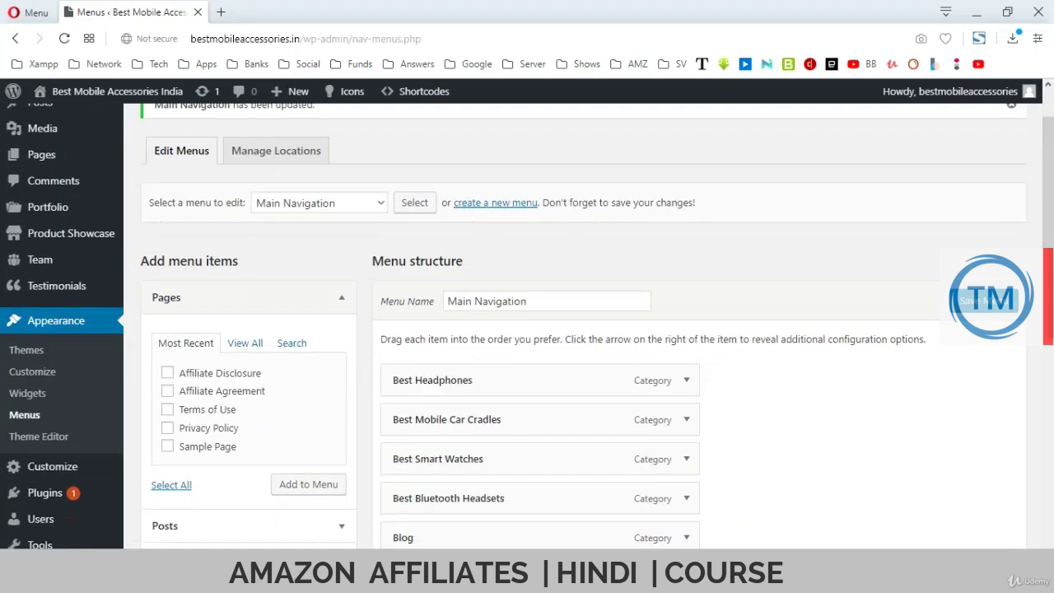
- Shorten the navigation label of Best Mobile Car Cradles to "Best Car Cradles" and save the menu
{"action": "scroll", "coordinate": [576, 370], "scroll_direction": "down", "scroll_amount": 2}
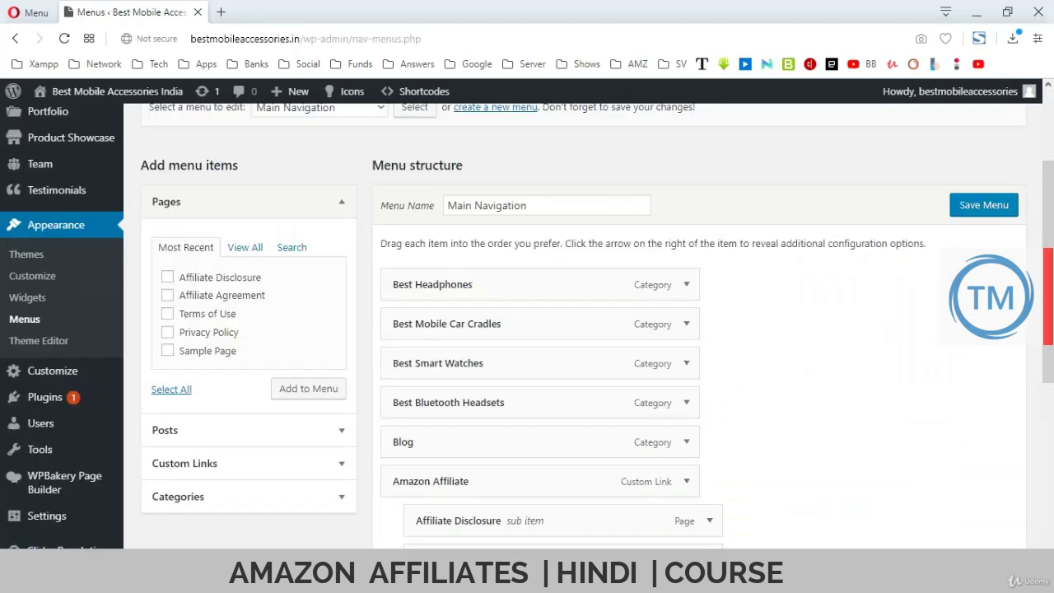
{"action": "scroll", "coordinate": [699, 329], "scroll_direction": "down", "scroll_amount": 1}
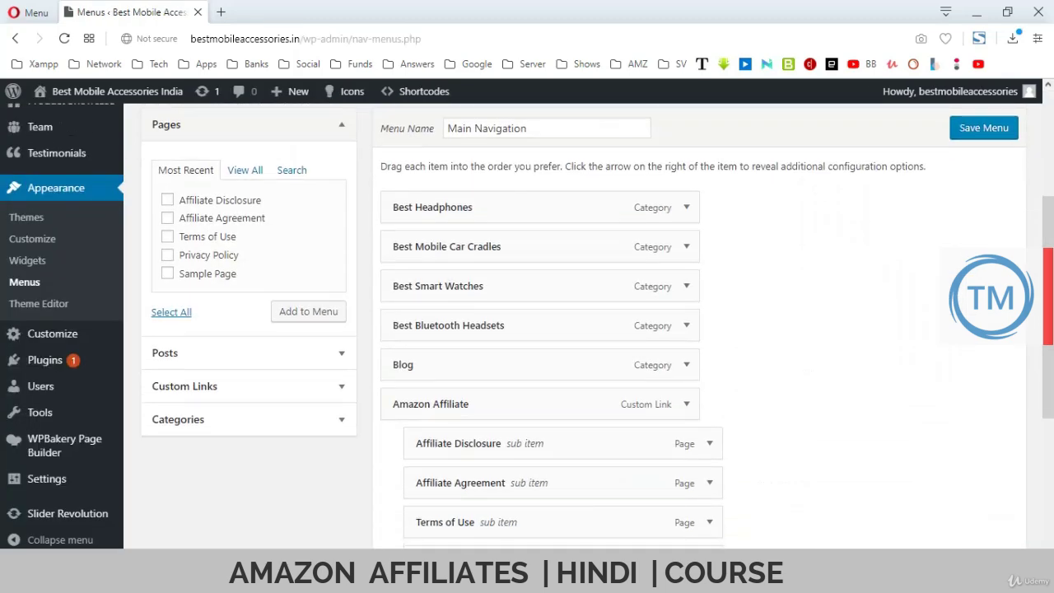
{"action": "left_click", "coordinate": [686, 246]}
{"action": "left_click", "coordinate": [427, 299]}
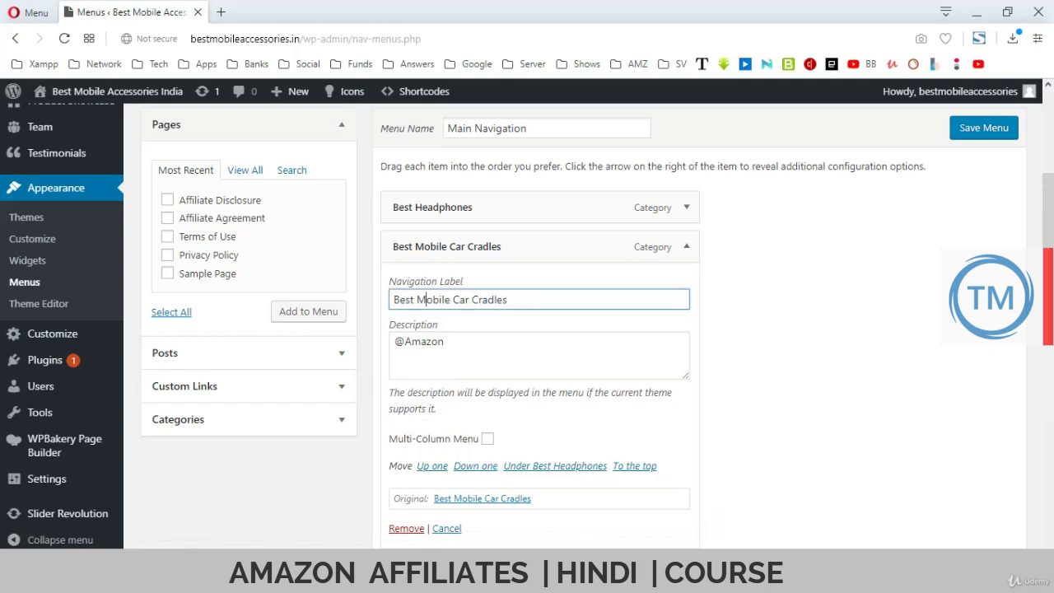
{"action": "key", "text": "Delete"}
{"action": "key", "text": "Delete"}
{"action": "key", "text": "Delete"}
{"action": "key", "text": "Delete"}
{"action": "key", "text": "Delete"}
{"action": "key", "text": "Delete"}
{"action": "key", "text": "Delete"}
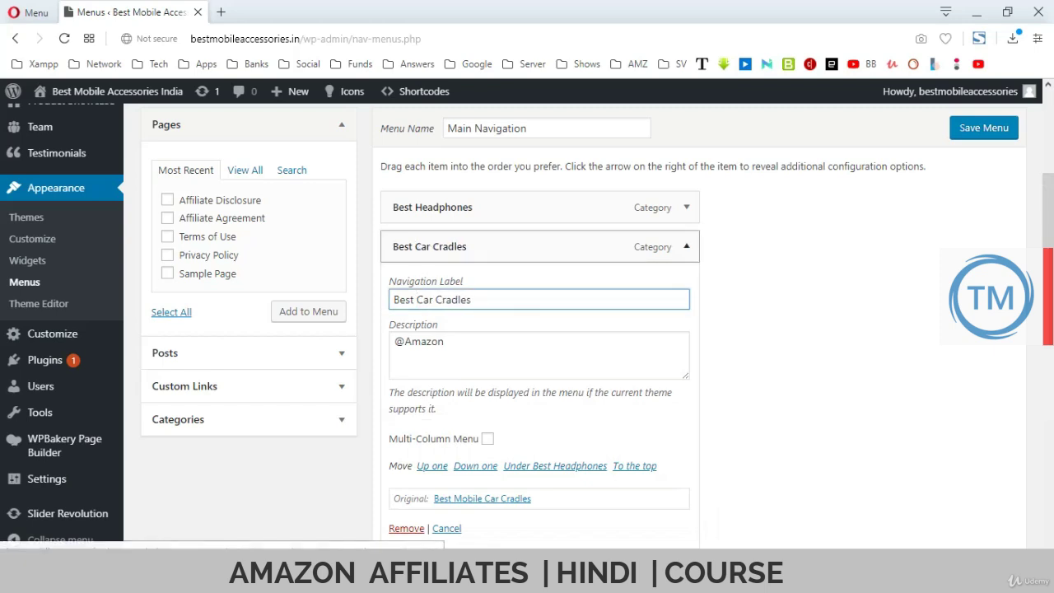
{"action": "left_click", "coordinate": [685, 246]}
{"action": "left_click", "coordinate": [983, 128]}
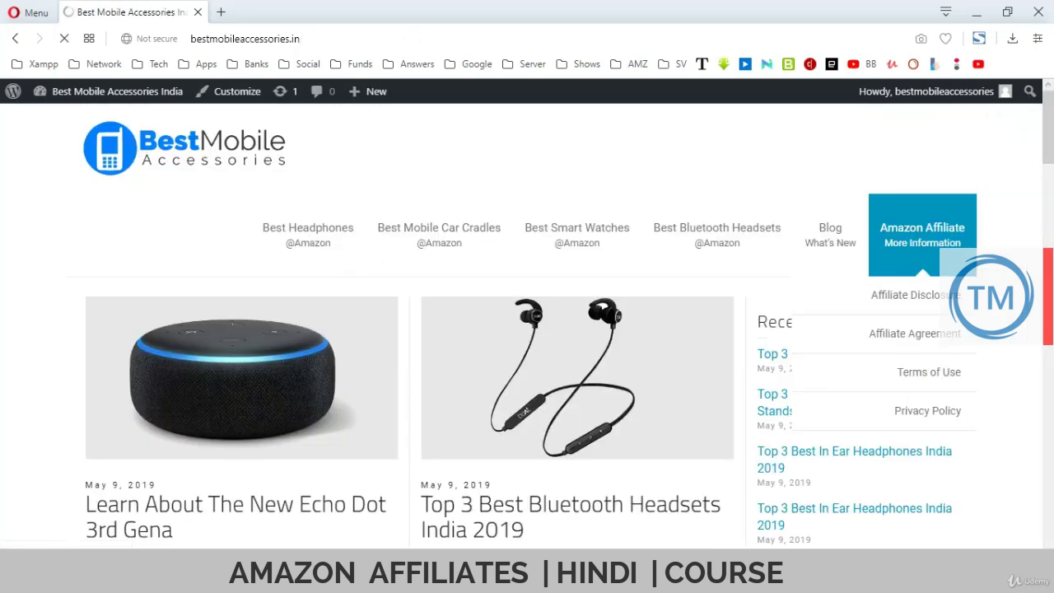
{"action": "mouse_move", "coordinate": [921, 235]}
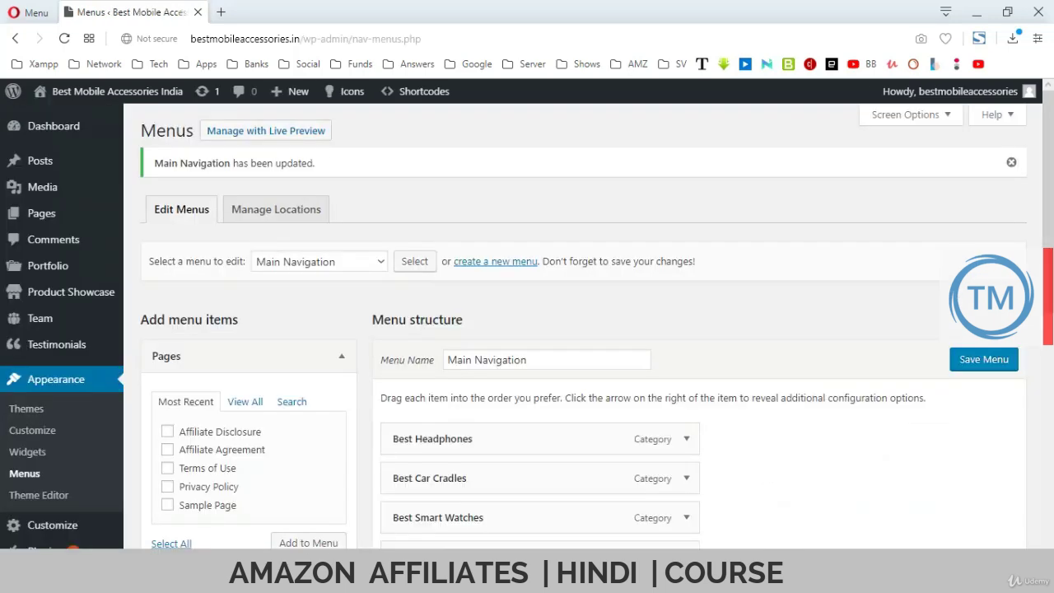
- Shorten the navigation label of Best Bluetooth Headsets to "Bluetooth Headsets" and save the menu
{"action": "scroll", "coordinate": [539, 325], "scroll_direction": "down", "scroll_amount": 3}
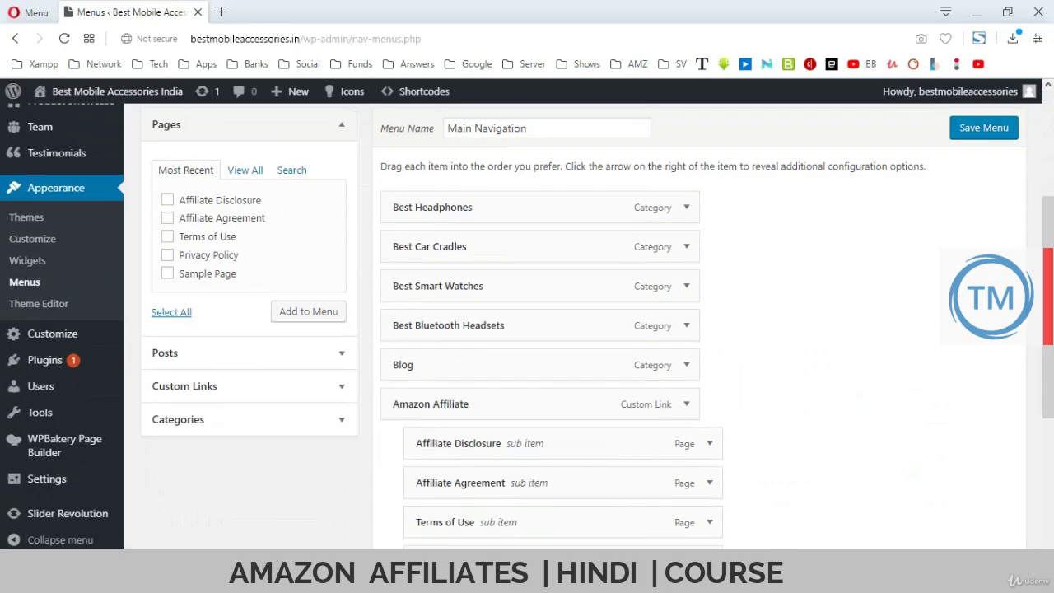
{"action": "left_click", "coordinate": [686, 326]}
{"action": "left_click", "coordinate": [440, 378]}
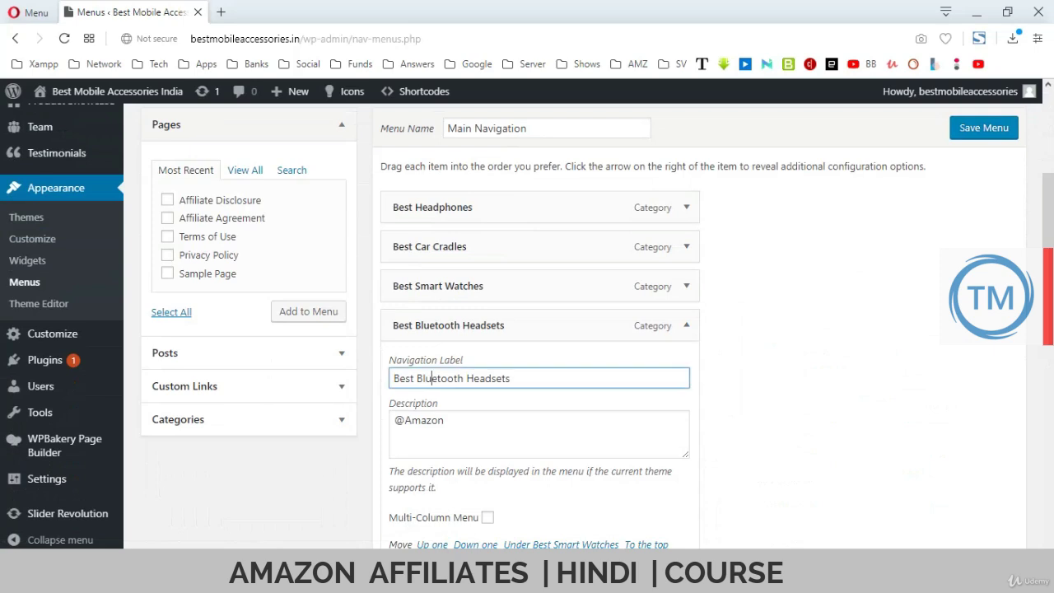
{"action": "key", "text": "Delete"}
{"action": "key", "text": "Delete"}
{"action": "key", "text": "Delete"}
{"action": "key", "text": "Delete"}
{"action": "key", "text": "Delete"}
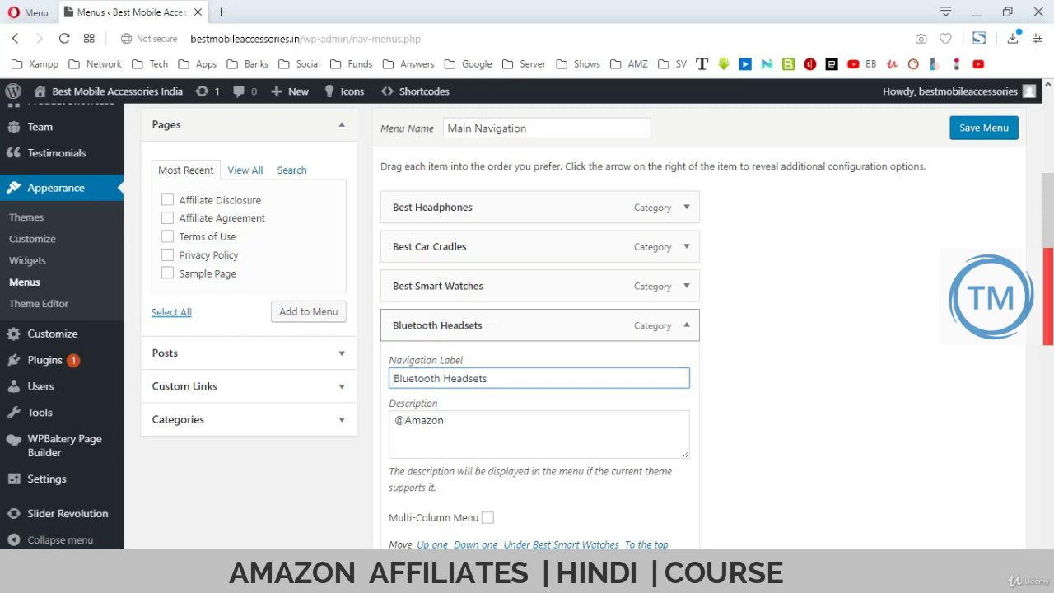
{"action": "left_click", "coordinate": [686, 325]}
{"action": "left_click", "coordinate": [984, 128]}
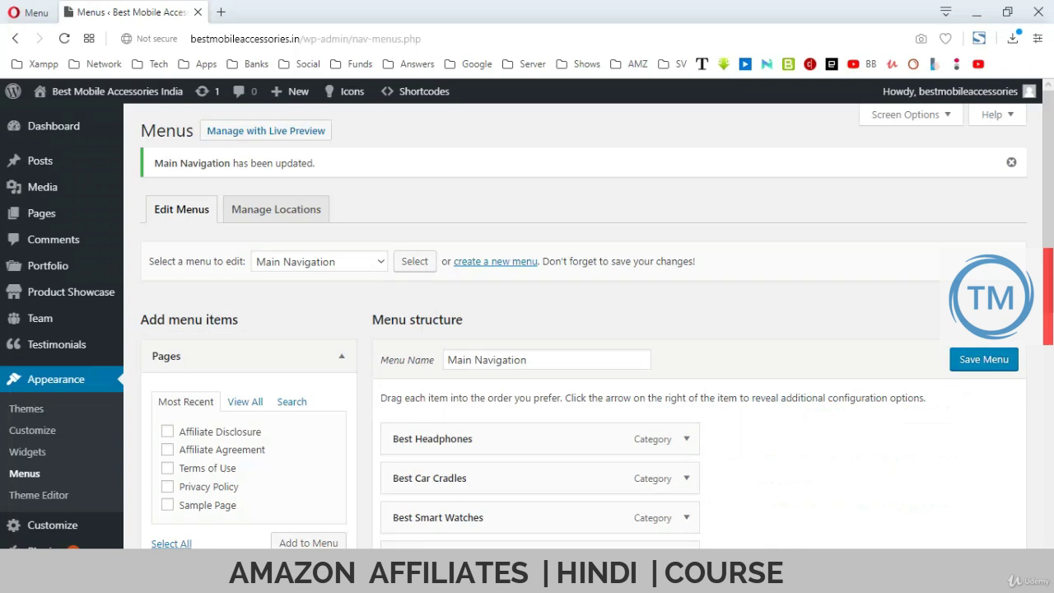
- Shorten the navigation label of the Best Headphones menu item to "Headphones"
{"action": "scroll", "coordinate": [577, 329], "scroll_direction": "down", "scroll_amount": 2}
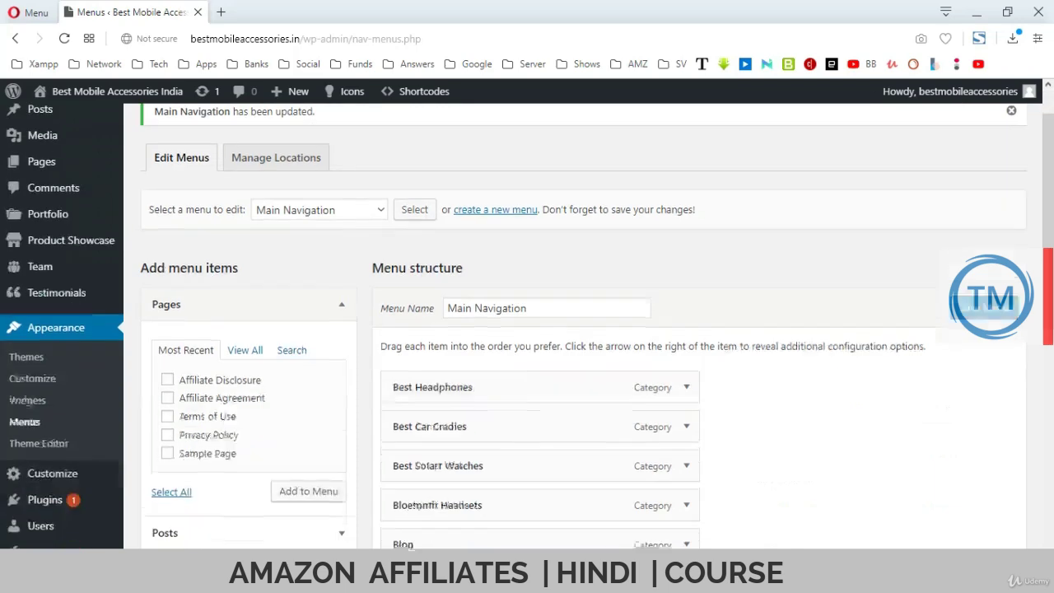
{"action": "left_click", "coordinate": [687, 284]}
{"action": "scroll", "coordinate": [576, 330], "scroll_direction": "down", "scroll_amount": 2}
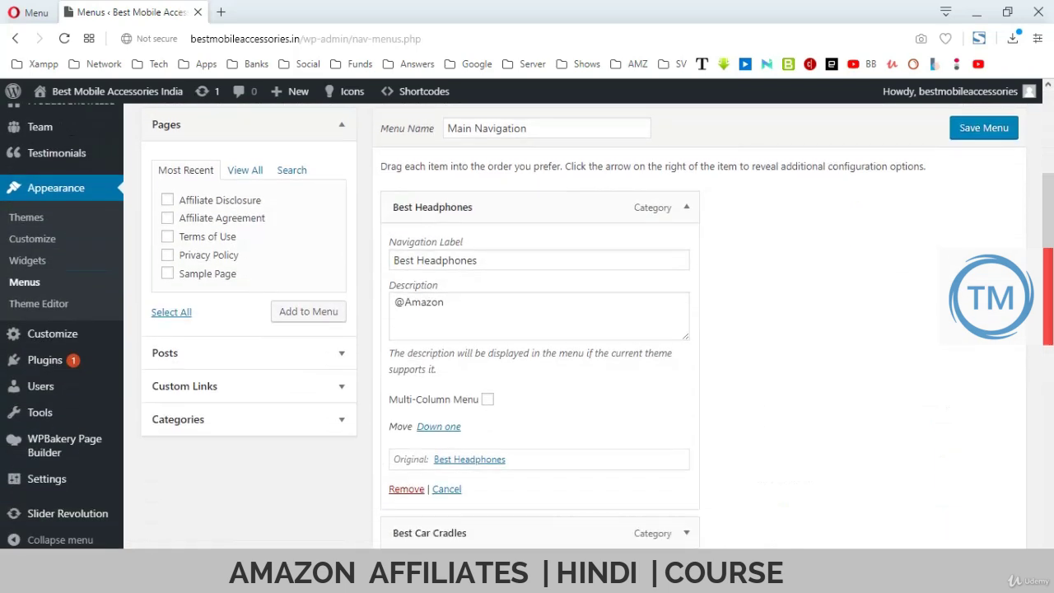
{"action": "left_click", "coordinate": [395, 337]}
{"action": "key", "text": "BackSpace"}
{"action": "key", "text": "Delete"}
{"action": "key", "text": "Delete"}
{"action": "key", "text": "Delete"}
{"action": "key", "text": "Delete"}
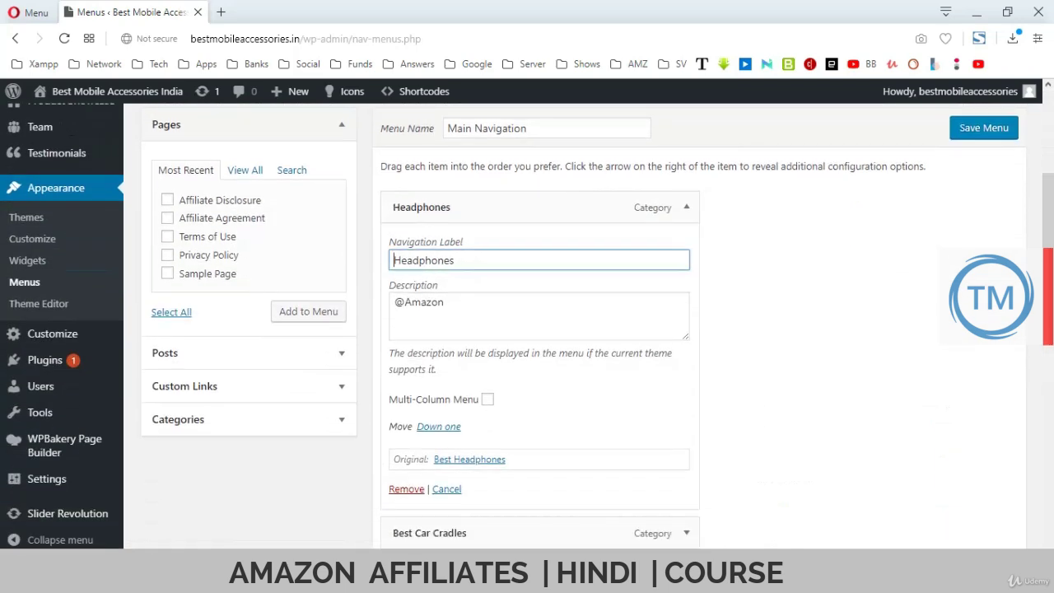
{"action": "left_click", "coordinate": [686, 206]}
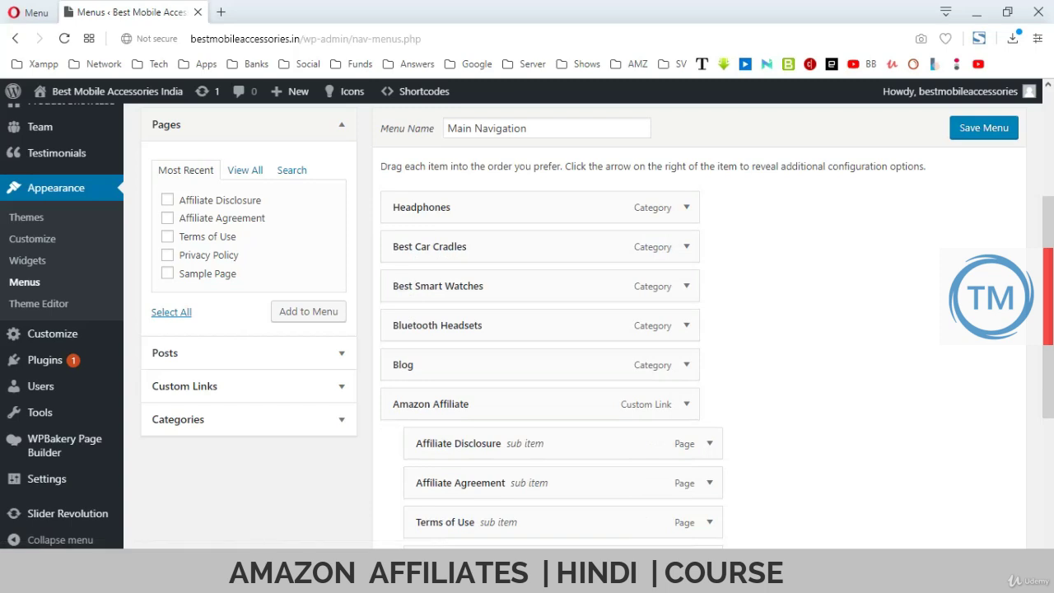
- Change the navigation label of the Best Car Cradles menu item to "Mobile Car Cradles"
{"action": "left_click", "coordinate": [686, 246]}
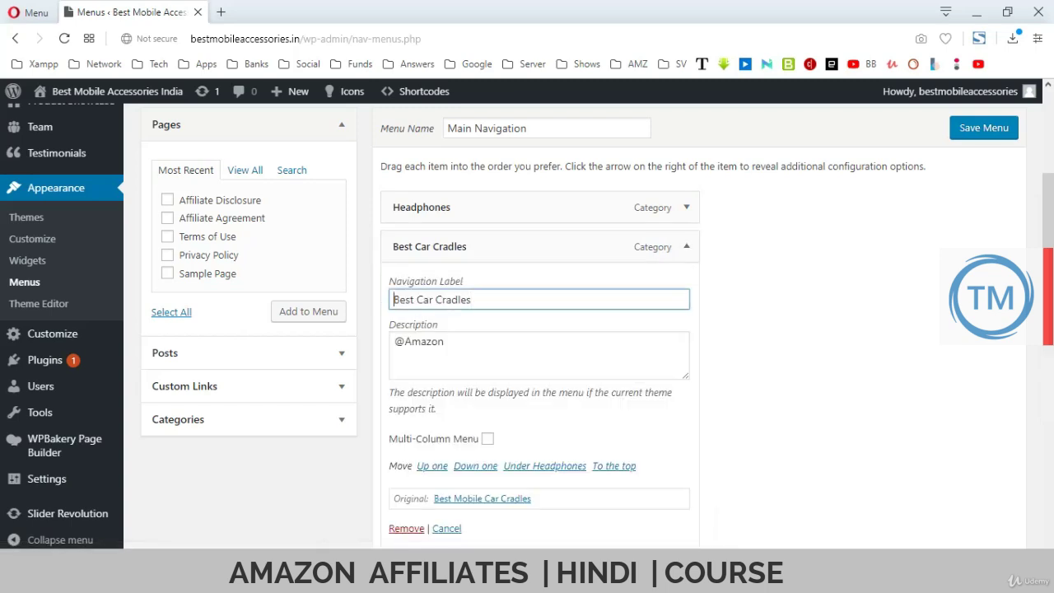
{"action": "key", "text": "Delete"}
{"action": "key", "text": "Delete"}
{"action": "key", "text": "Delete"}
{"action": "key", "text": "Delete"}
{"action": "type", "text": "Mobi"}
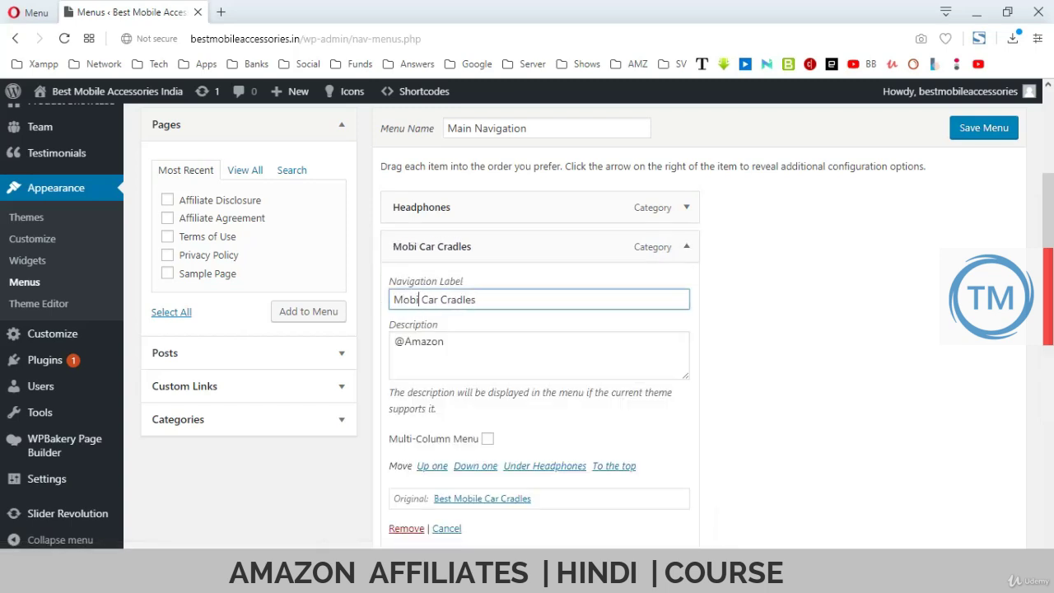
{"action": "type", "text": "le"}
{"action": "left_click", "coordinate": [686, 246]}
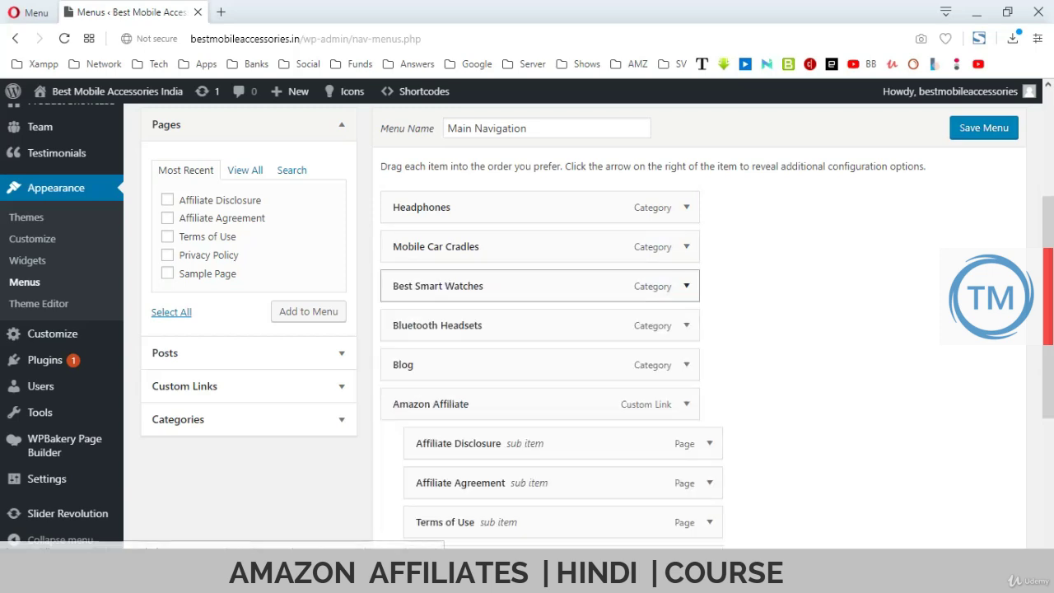
- Shorten the navigation label of Best Smart Watches to "Smart Watches" and save the Main Navigation menu
{"action": "left_click", "coordinate": [686, 285]}
{"action": "left_click", "coordinate": [491, 339]}
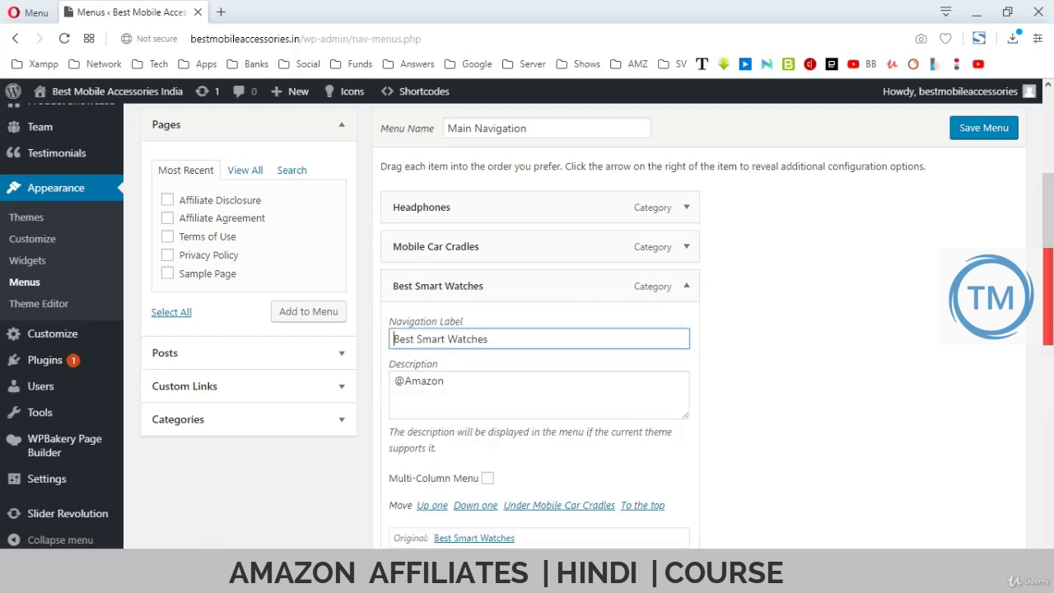
{"action": "key", "text": "Delete"}
{"action": "key", "text": "Delete"}
{"action": "key", "text": "Delete"}
{"action": "key", "text": "Delete"}
{"action": "key", "text": "Delete"}
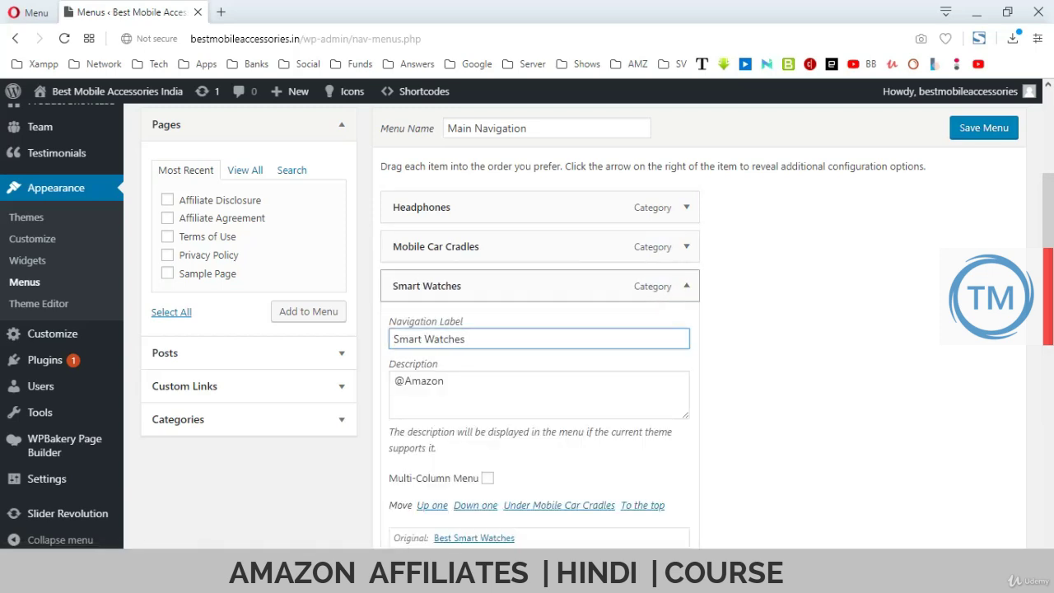
{"action": "left_click", "coordinate": [686, 286]}
{"action": "left_click", "coordinate": [686, 325]}
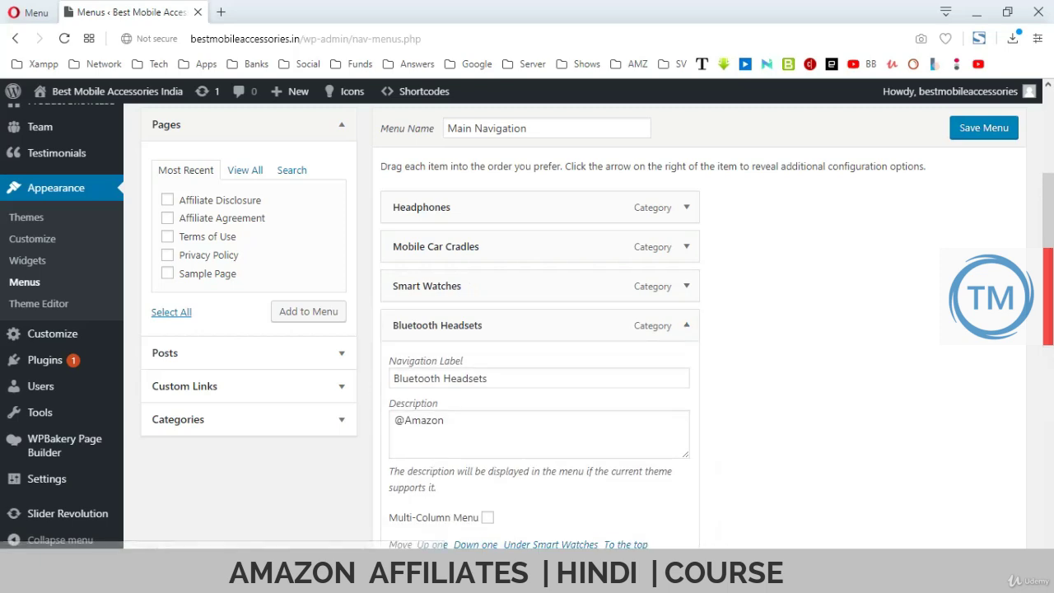
{"action": "left_click", "coordinate": [686, 325]}
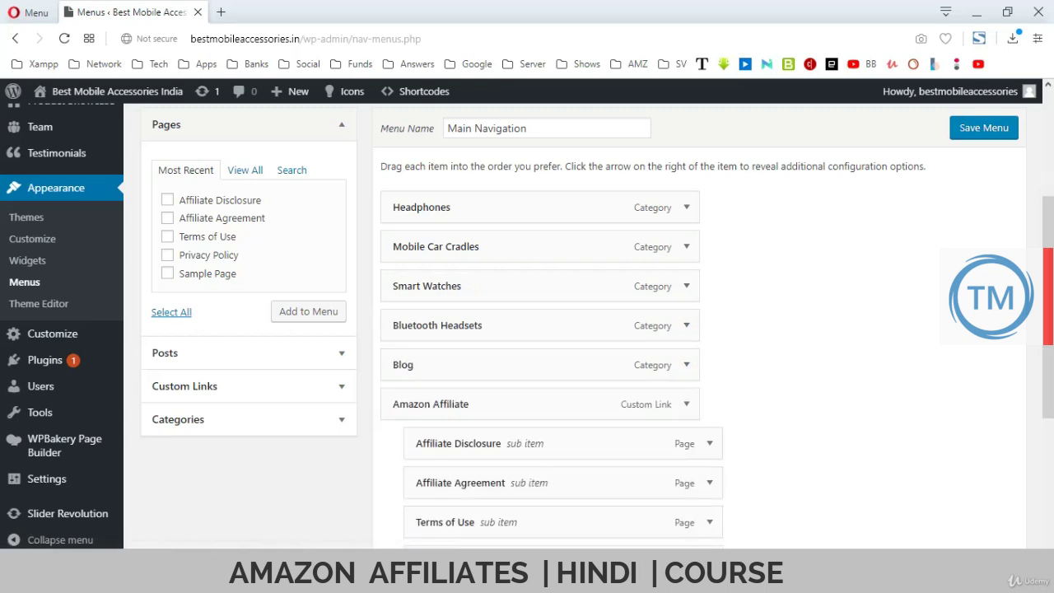
{"action": "left_click", "coordinate": [983, 127]}
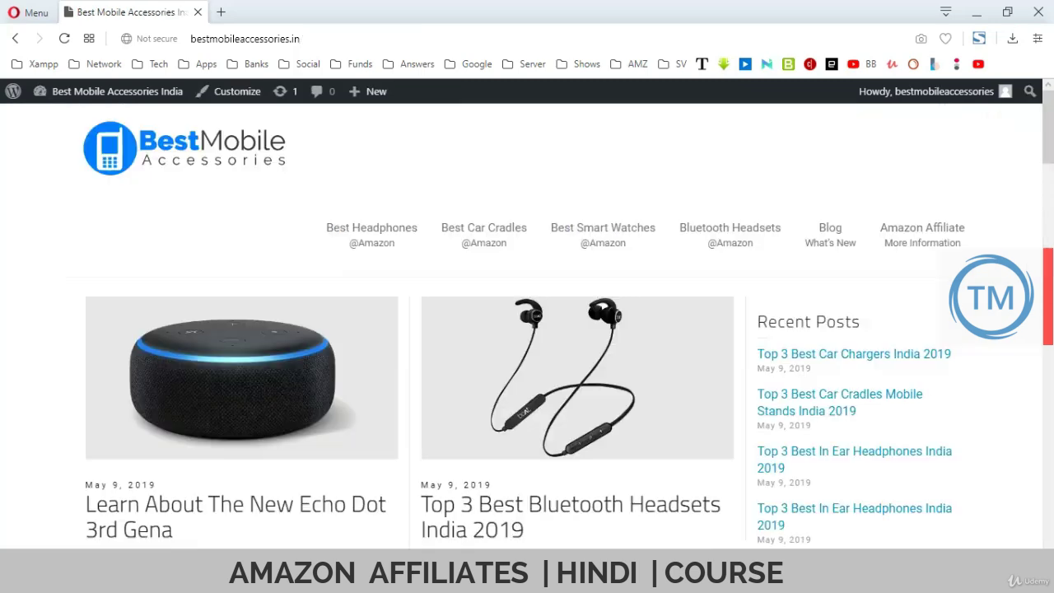
- Reload the site's home page and review the navigation menu layout and the post listing
{"action": "key", "text": "F5"}
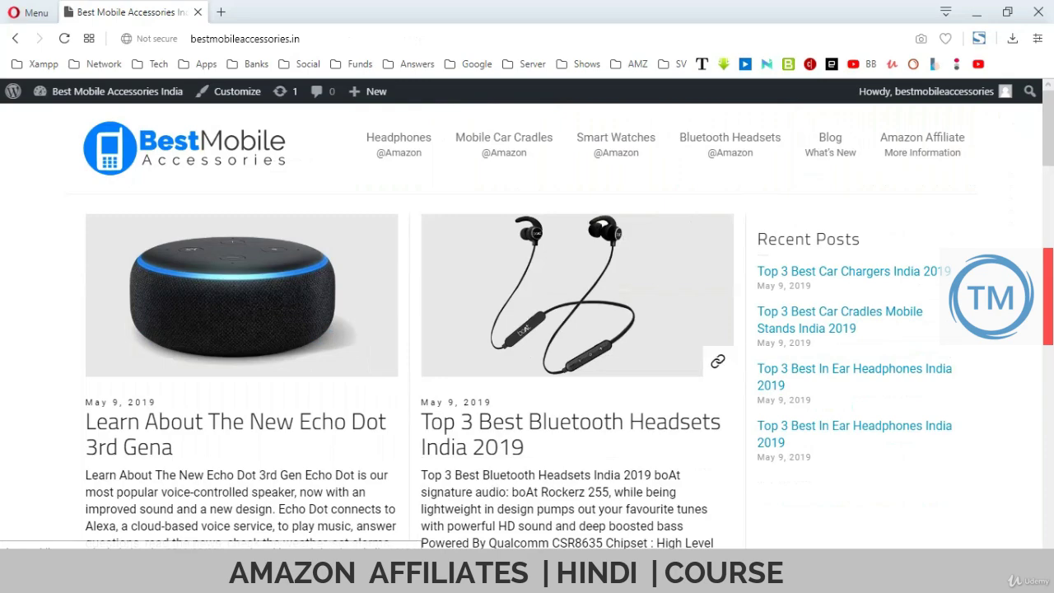
{"action": "scroll", "coordinate": [625, 308], "scroll_direction": "down", "scroll_amount": 10}
{"action": "scroll", "coordinate": [626, 309], "scroll_direction": "up", "scroll_amount": 8}
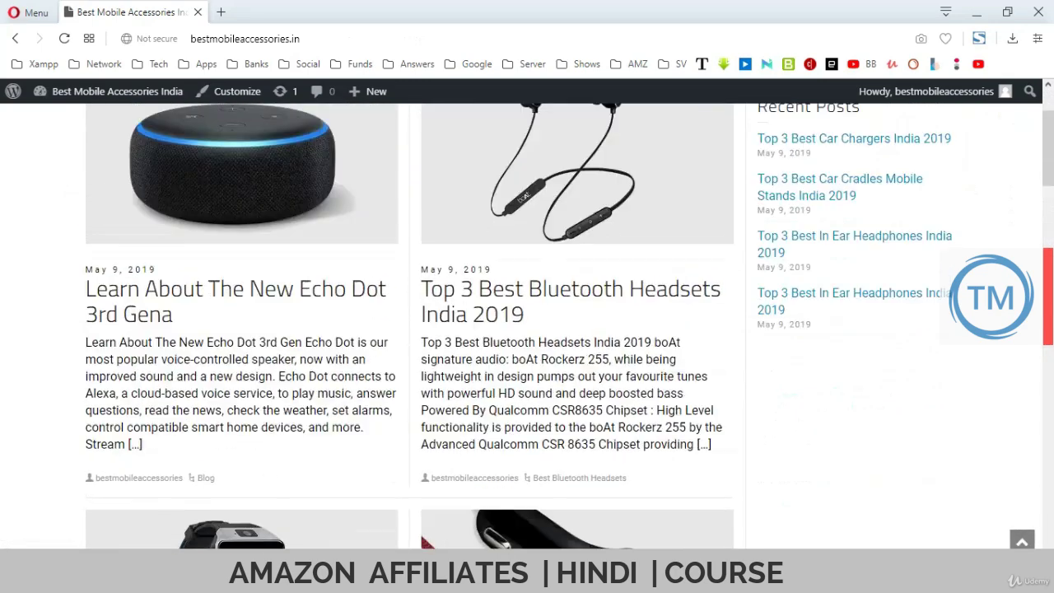
{"action": "scroll", "coordinate": [411, 325], "scroll_direction": "up", "scroll_amount": 3}
- Go to the list of all posts in the site's admin dashboard and start a new post
{"action": "key", "text": "alt+Left"}
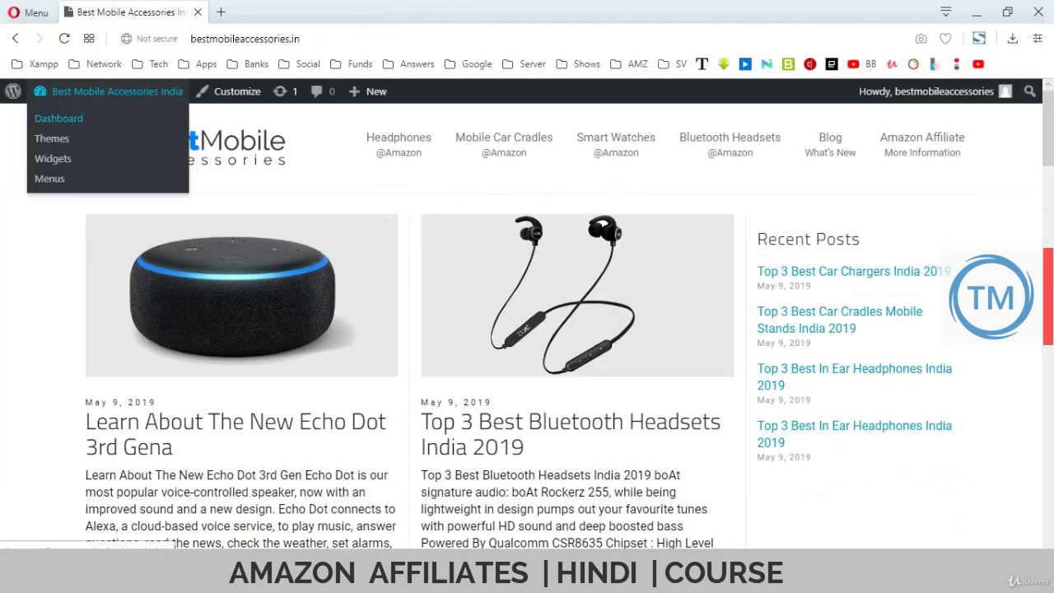
{"action": "left_click", "coordinate": [59, 115]}
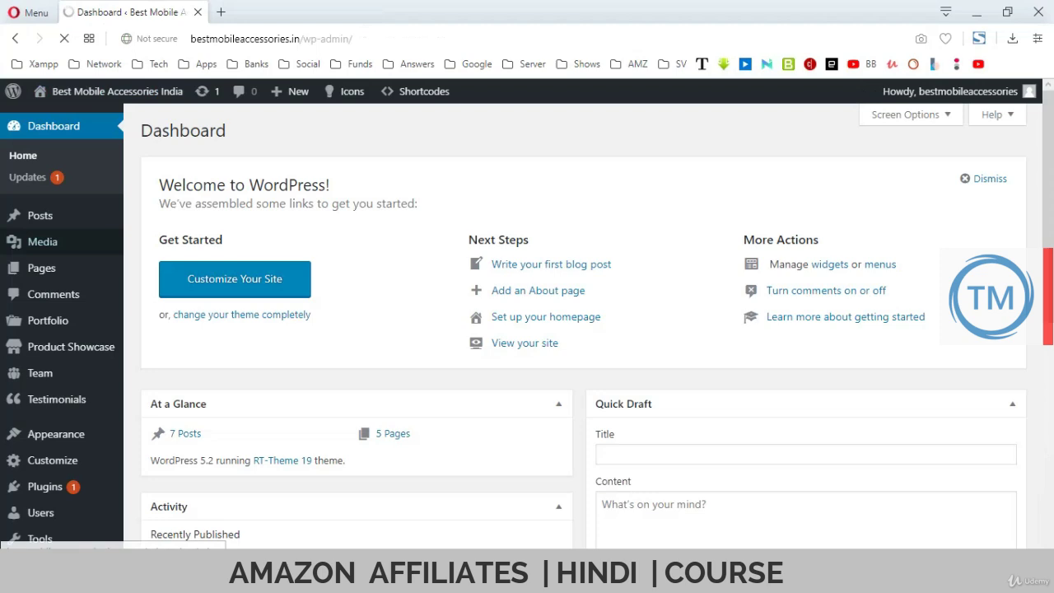
{"action": "mouse_move", "coordinate": [39, 215]}
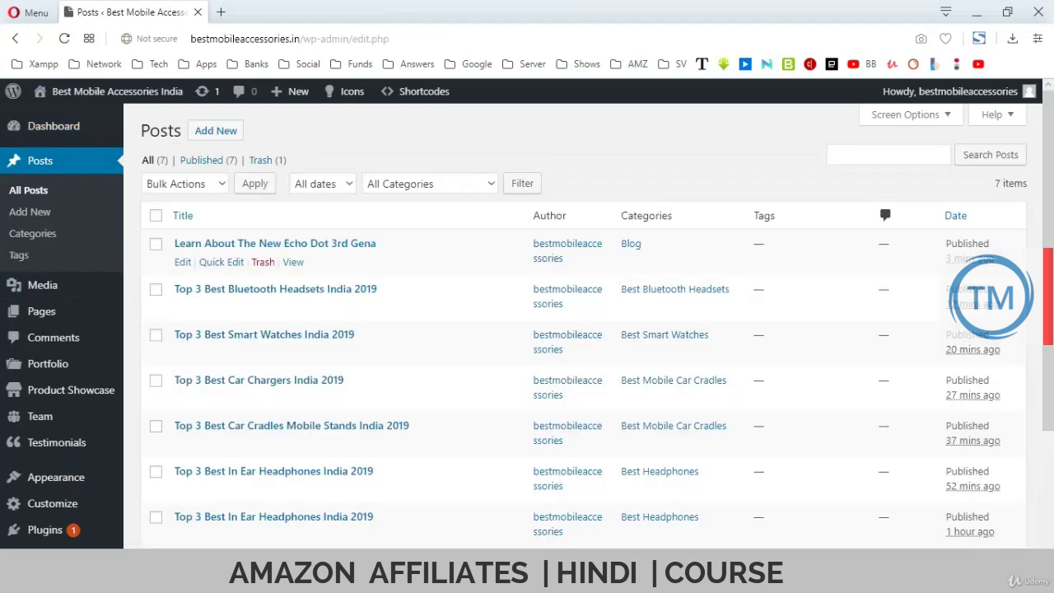
{"action": "scroll", "coordinate": [527, 330], "scroll_direction": "down", "scroll_amount": 3}
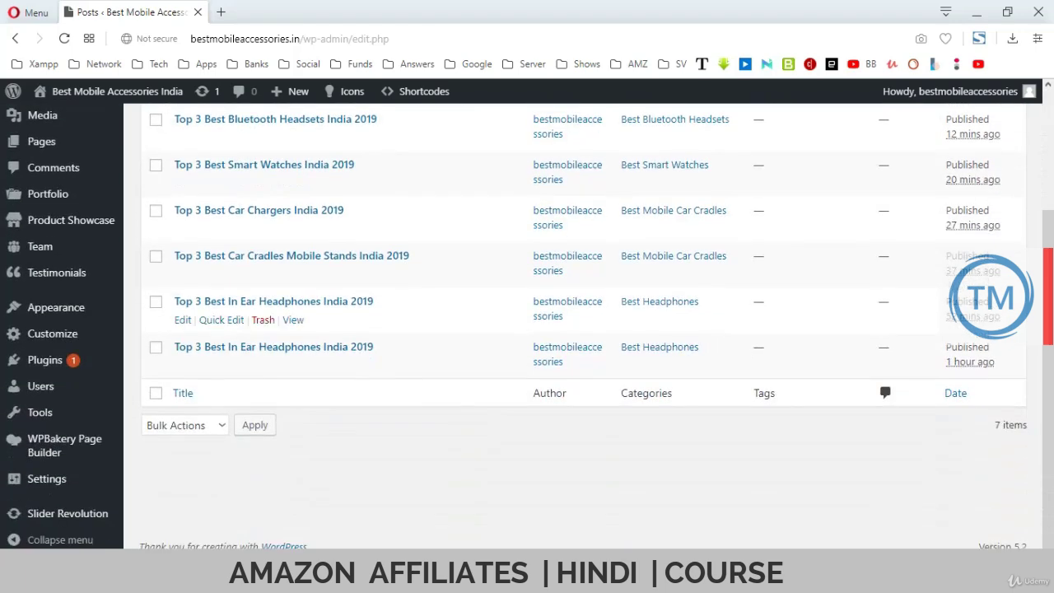
{"action": "scroll", "coordinate": [527, 329], "scroll_direction": "up", "scroll_amount": 3}
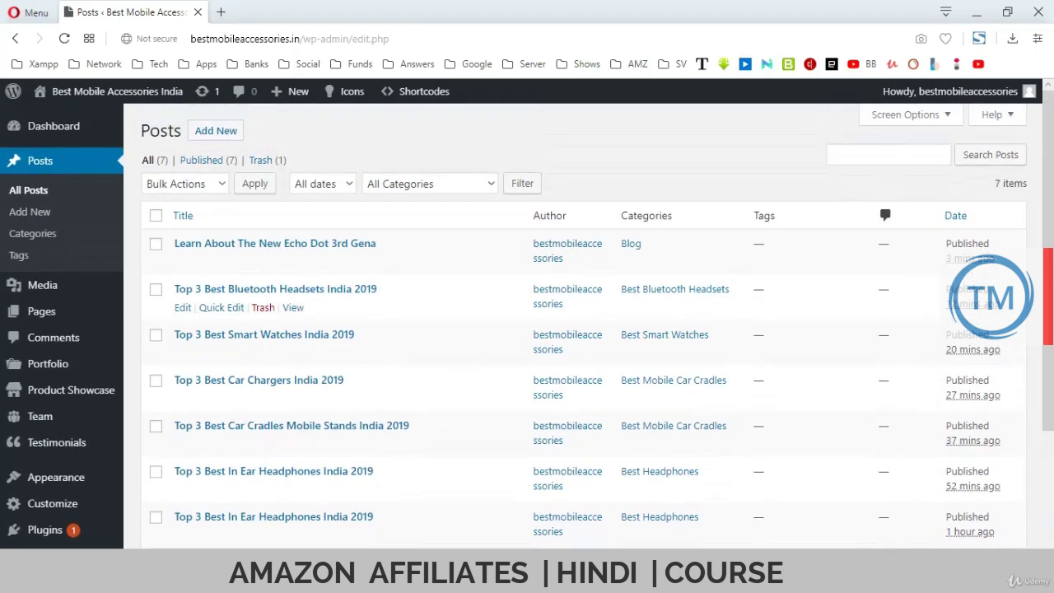
{"action": "left_click", "coordinate": [216, 130]}
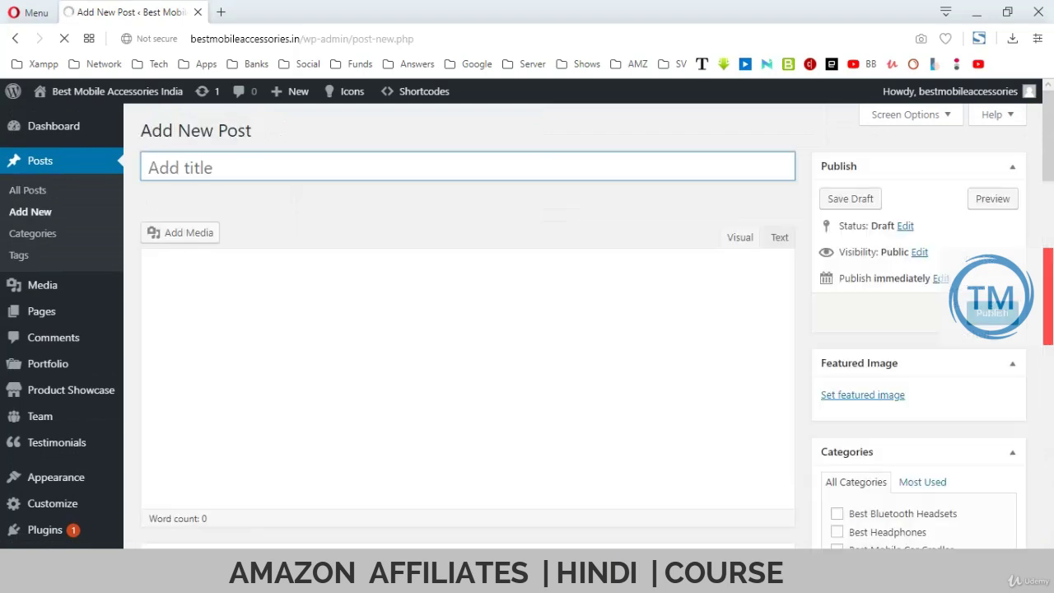
- Switch to the browser window showing Amazon's Echo Dot (3rd Gen) product page
{"action": "key", "text": "alt+Tab"}
{"action": "key", "text": "Tab"}
{"action": "key", "text": "Tab"}
{"action": "key", "text": "Tab"}
{"action": "key", "text": "Tab"}
{"action": "key", "text": "Tab"}
{"action": "key", "text": "Tab"}
{"action": "key", "text": "Tab"}
{"action": "key", "text": "Tab"}
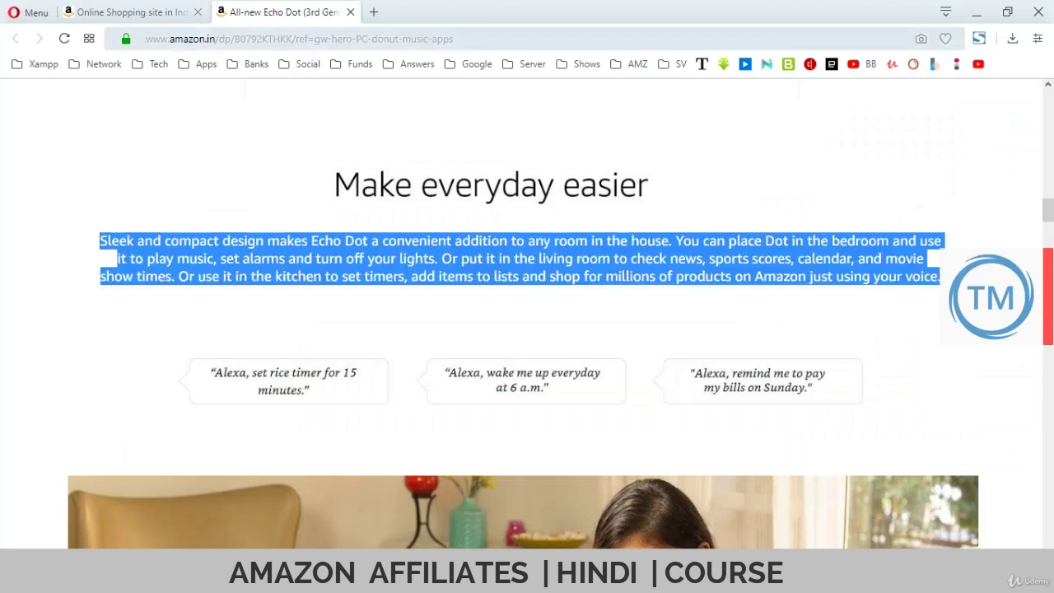
- Open google.co.in in place of the product page and search for "mobile"
{"action": "key", "text": "ctrl+l"}
{"action": "type", "text": "google.co.in"}
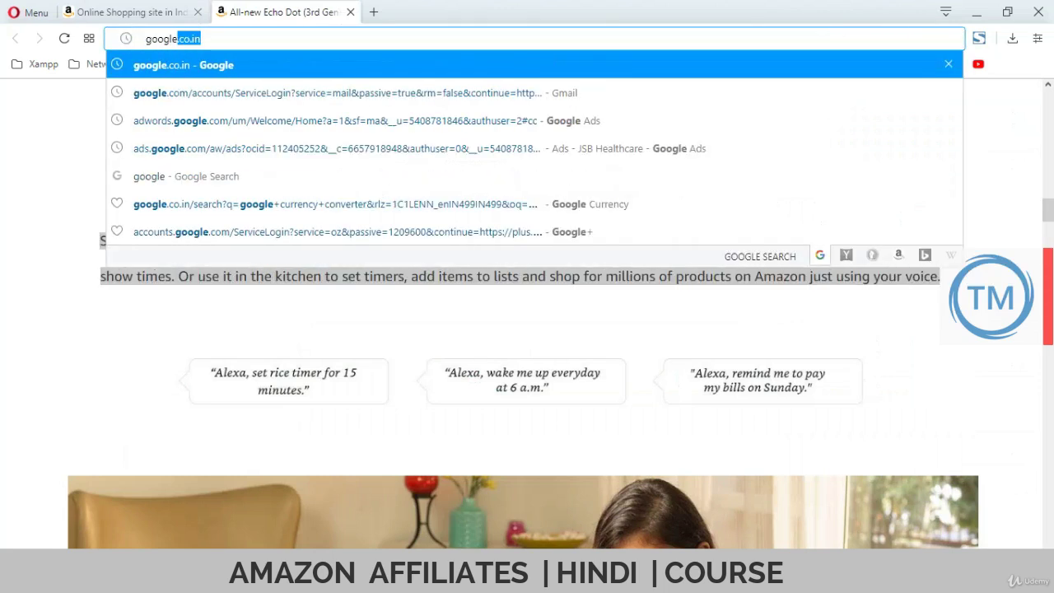
{"action": "key", "text": "Return"}
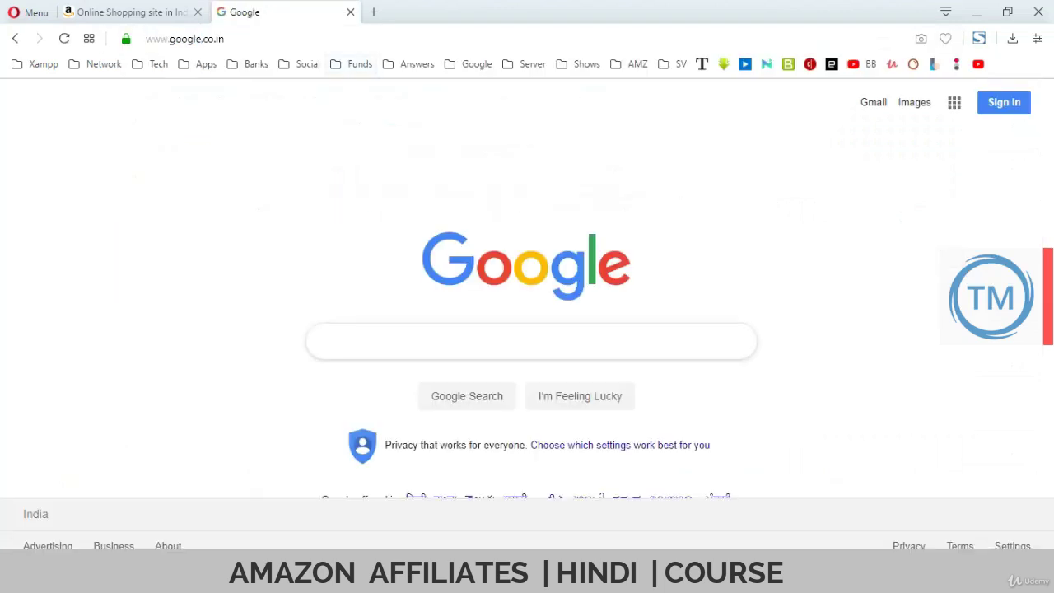
{"action": "type", "text": "mobile"}
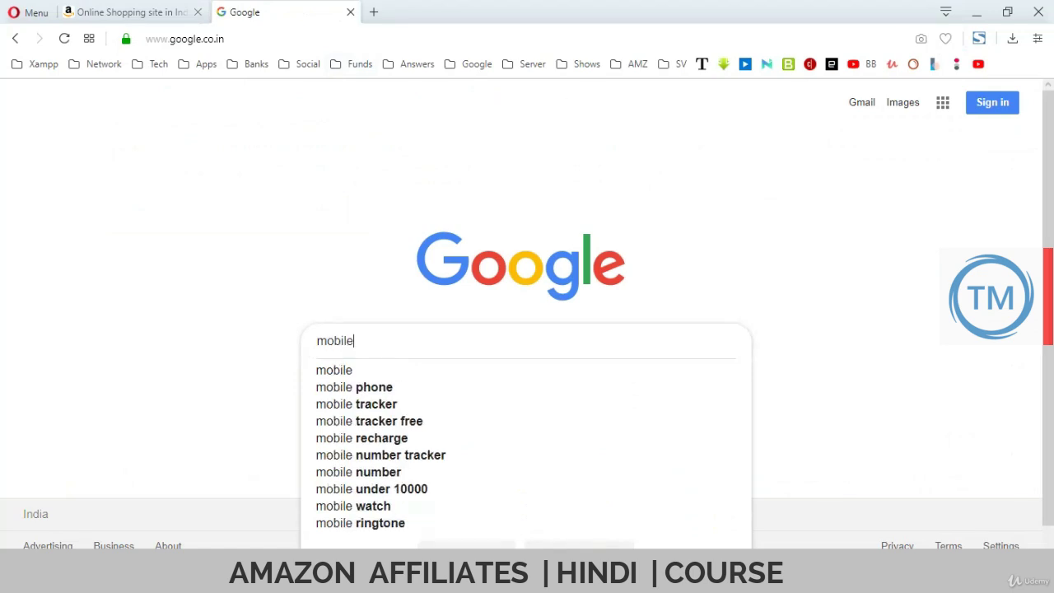
{"action": "key", "text": "Return"}
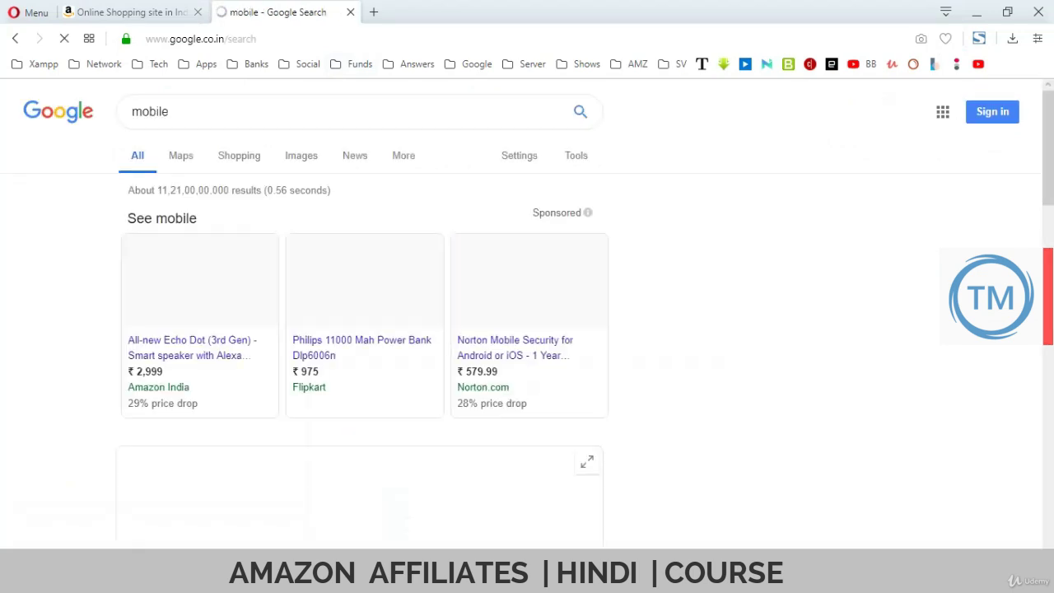
- Show the news results for "mobile" and limit them to the past 24 hours
{"action": "left_click", "coordinate": [354, 156]}
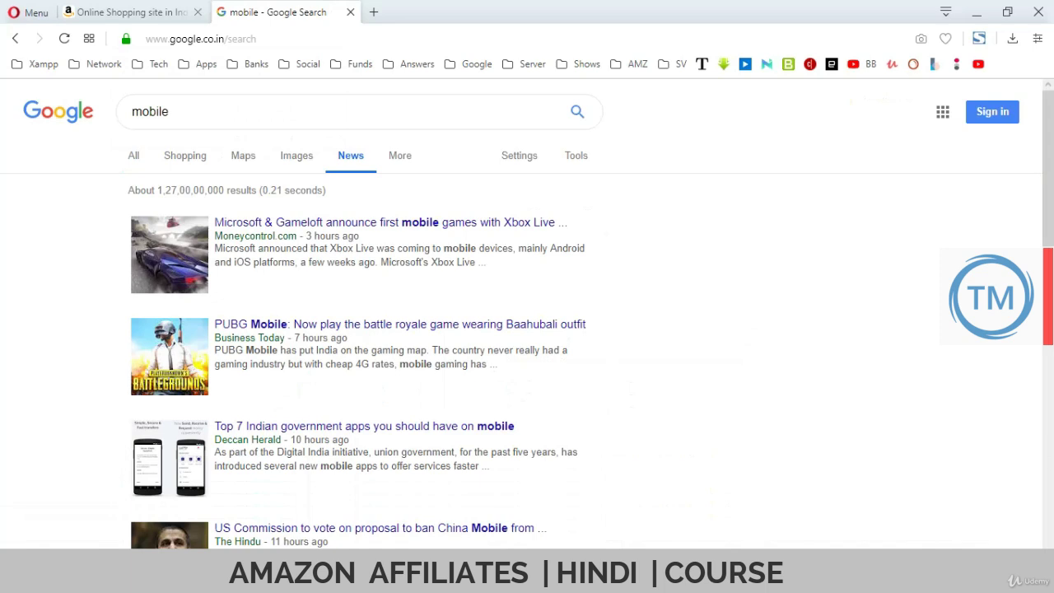
{"action": "scroll", "coordinate": [526, 313], "scroll_direction": "down", "scroll_amount": 1}
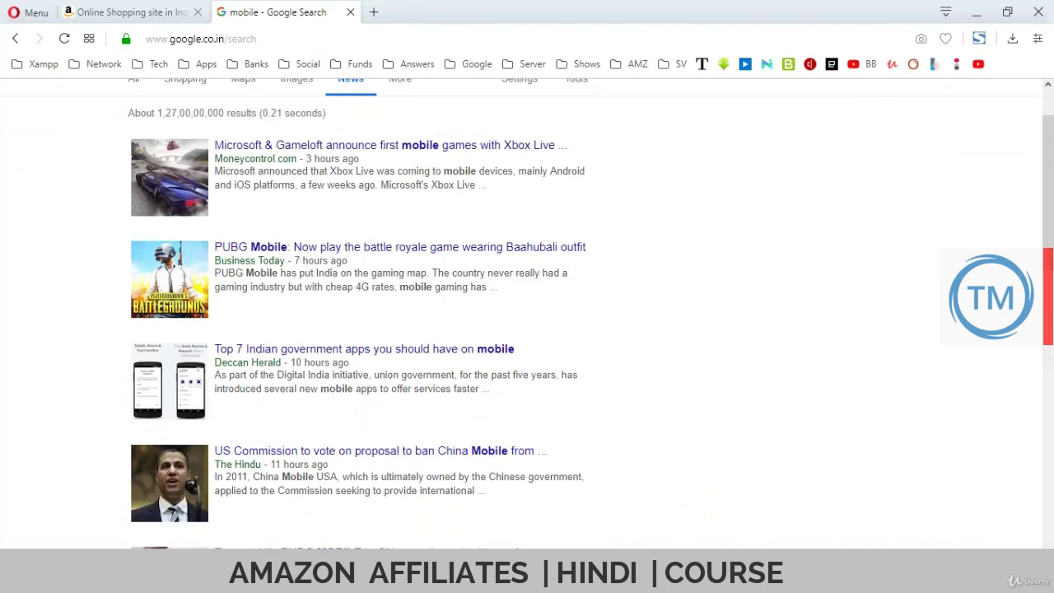
{"action": "scroll", "coordinate": [527, 312], "scroll_direction": "up", "scroll_amount": 1}
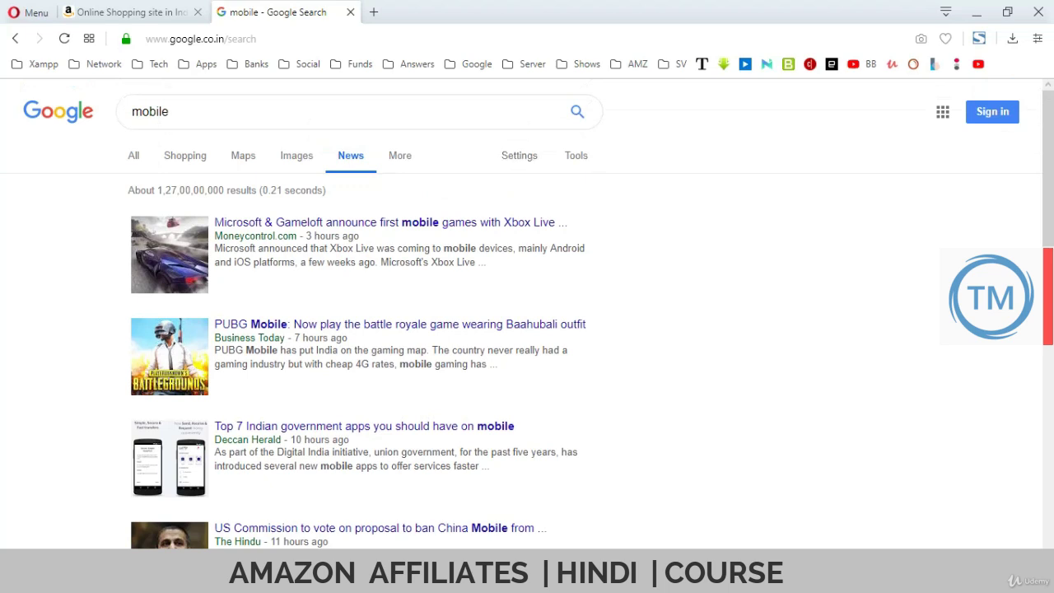
{"action": "left_click", "coordinate": [575, 156]}
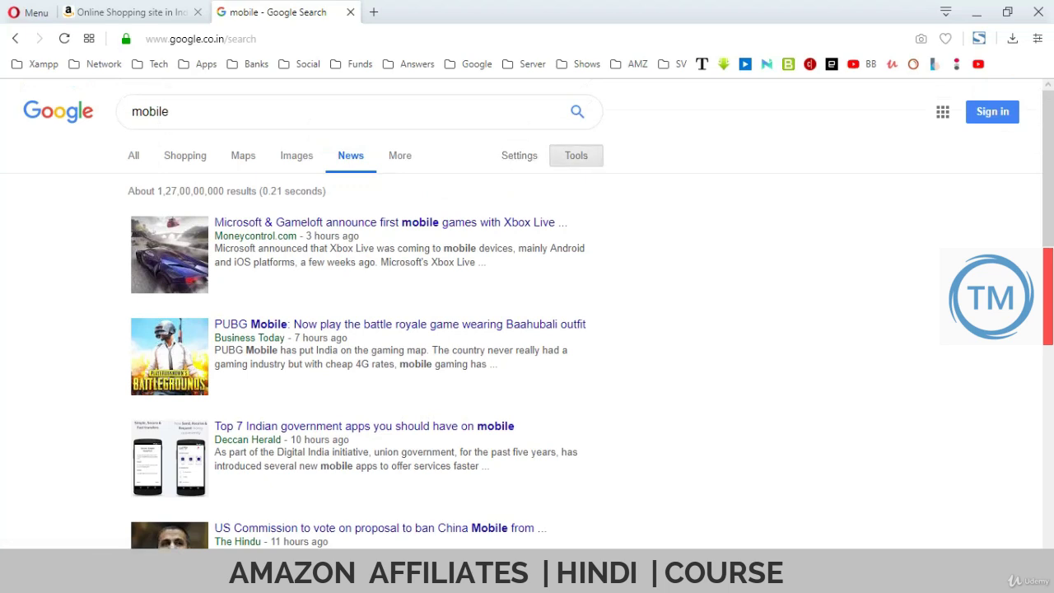
{"action": "left_click", "coordinate": [291, 191]}
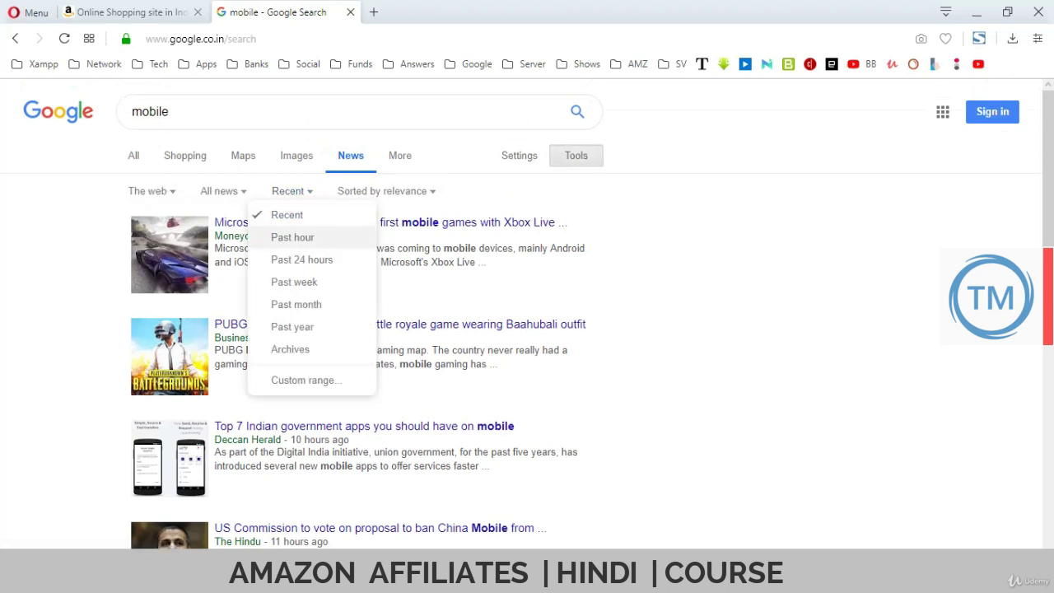
{"action": "left_click", "coordinate": [301, 260]}
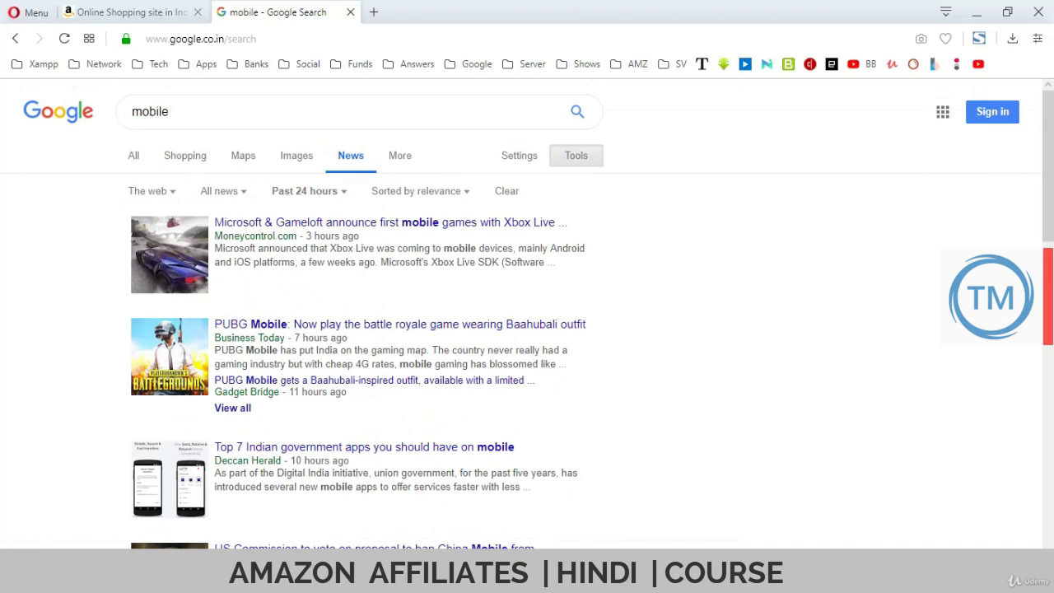
- Open Deccan Herald's "Top 7 Indian government apps you should have on mobile" in a separate window and look through its app sections
{"action": "scroll", "coordinate": [526, 315], "scroll_direction": "down", "scroll_amount": 3}
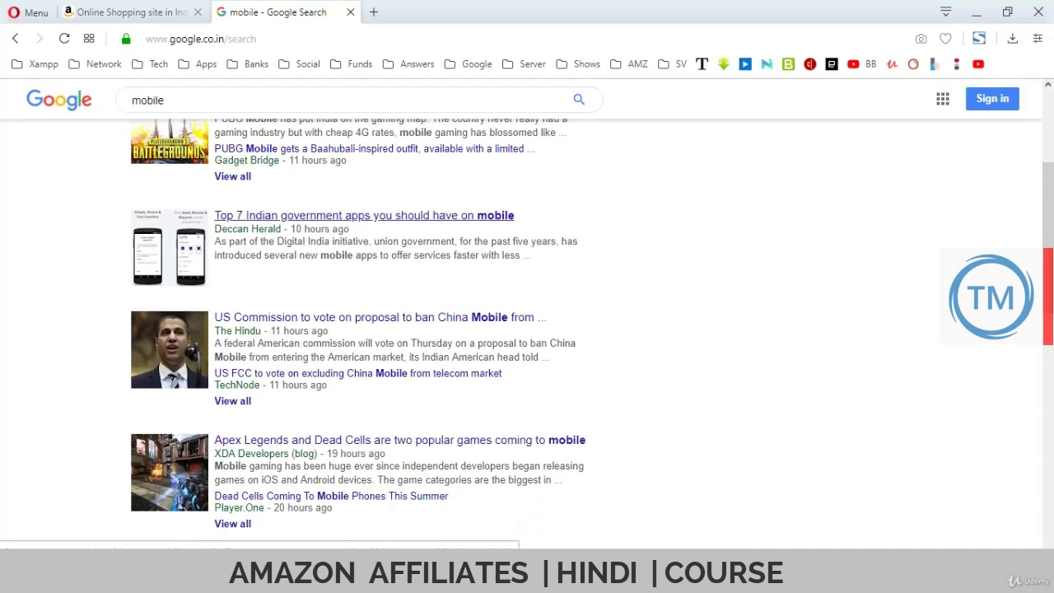
{"action": "right_click", "coordinate": [436, 216]}
{"action": "left_click", "coordinate": [477, 247]}
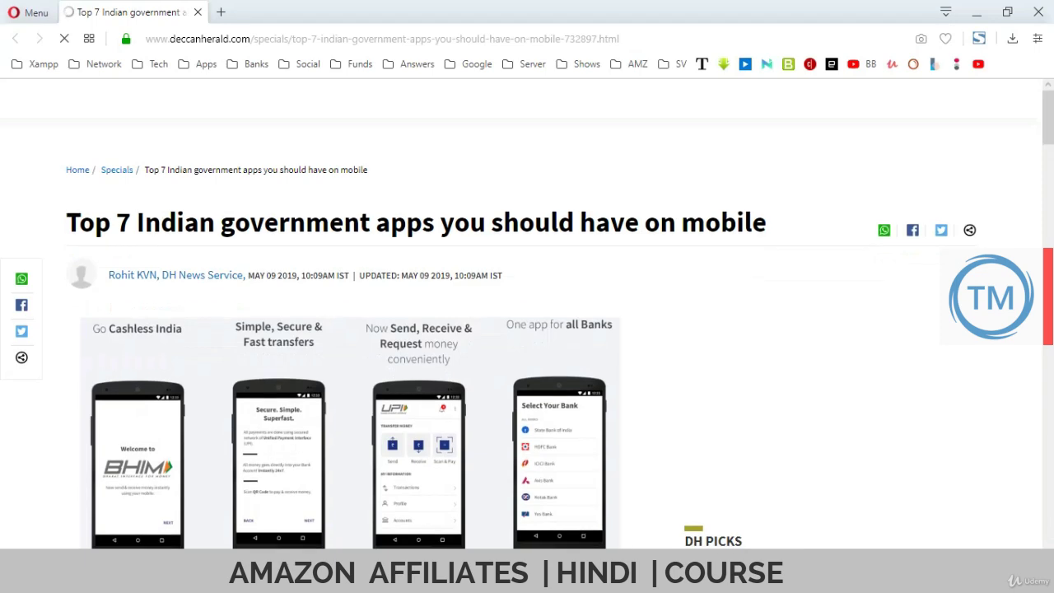
{"action": "scroll", "coordinate": [527, 329], "scroll_direction": "down", "scroll_amount": 6}
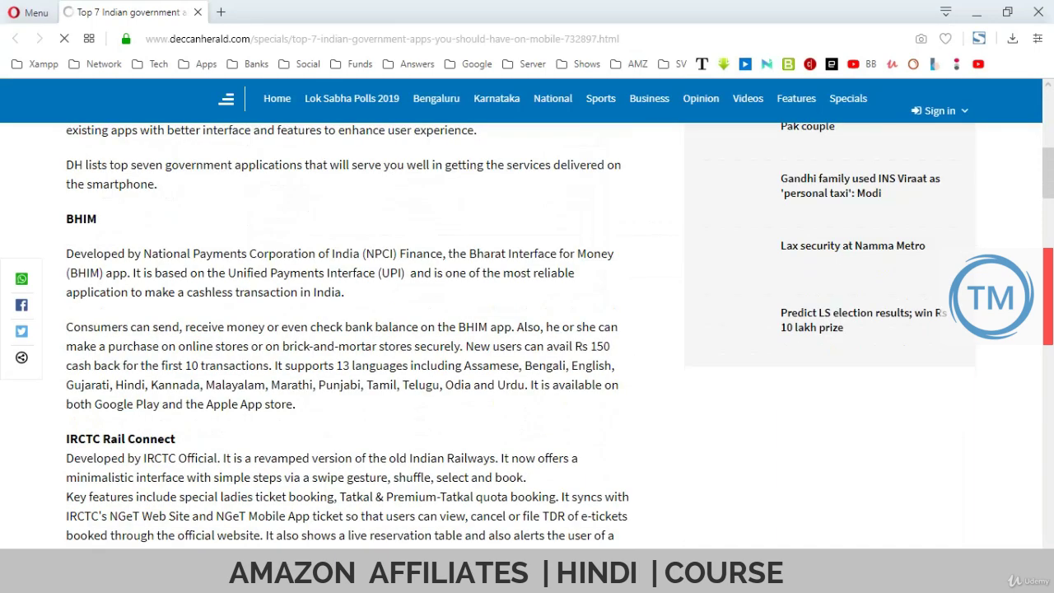
{"action": "scroll", "coordinate": [527, 330], "scroll_direction": "down", "scroll_amount": 5}
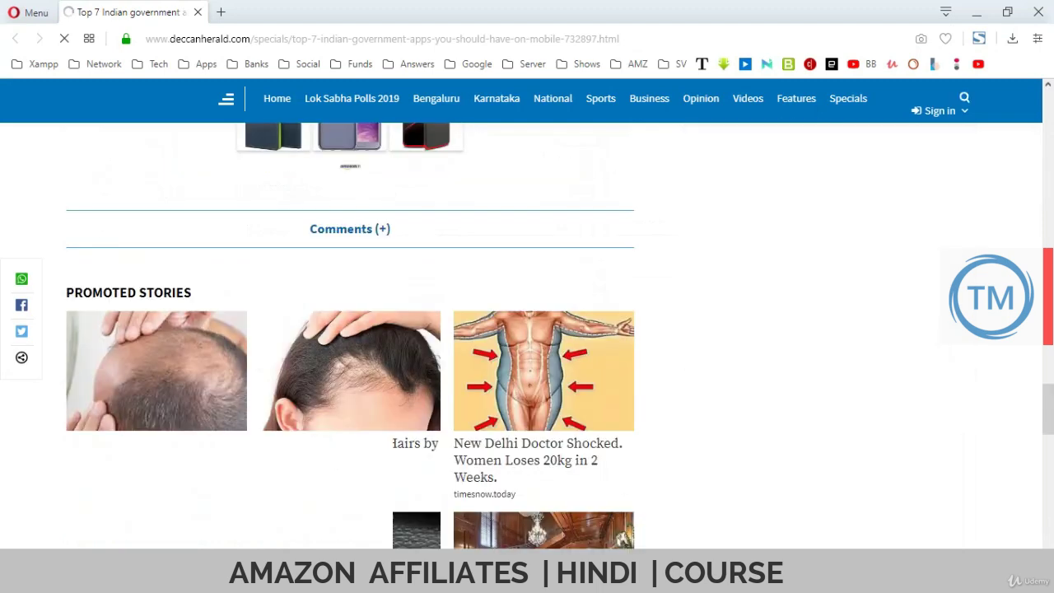
{"action": "scroll", "coordinate": [526, 329], "scroll_direction": "down", "scroll_amount": 3}
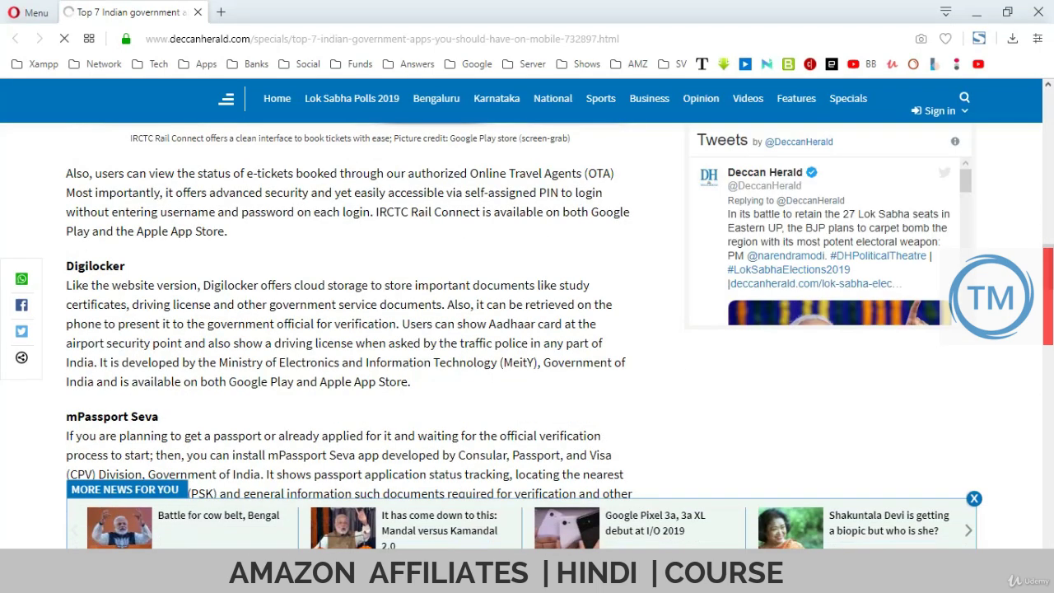
{"action": "left_click_drag", "start_coordinate": [66, 265], "coordinate": [145, 305]}
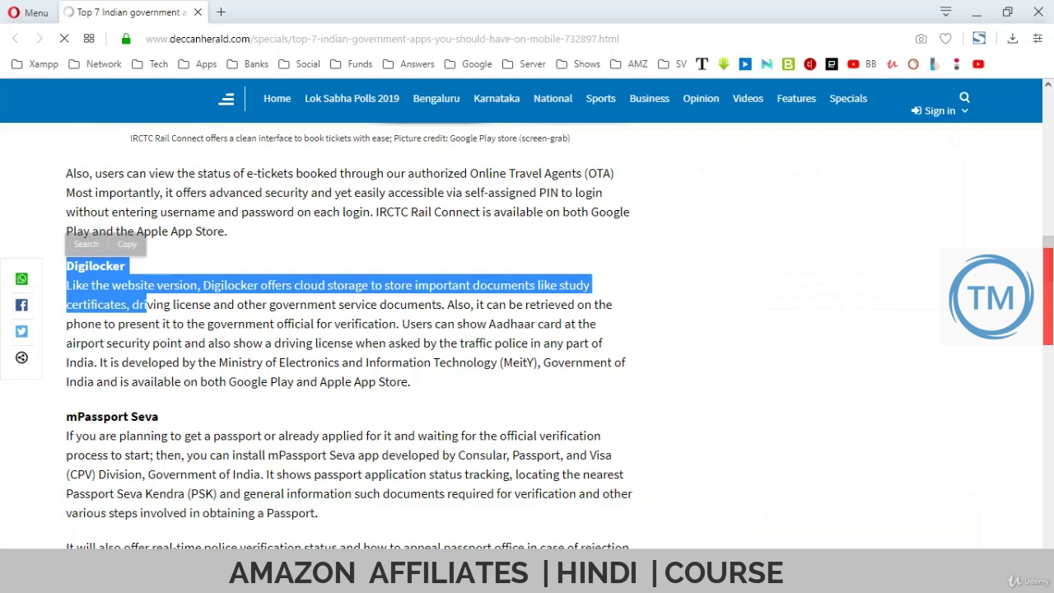
{"action": "left_click", "coordinate": [146, 306]}
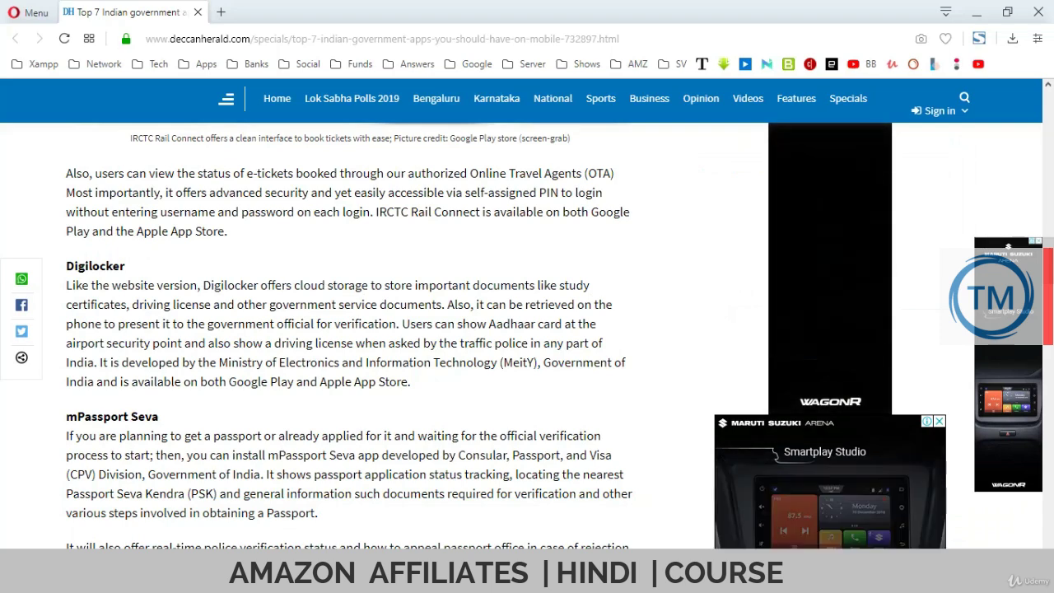
{"action": "scroll", "coordinate": [527, 329], "scroll_direction": "up", "scroll_amount": 10}
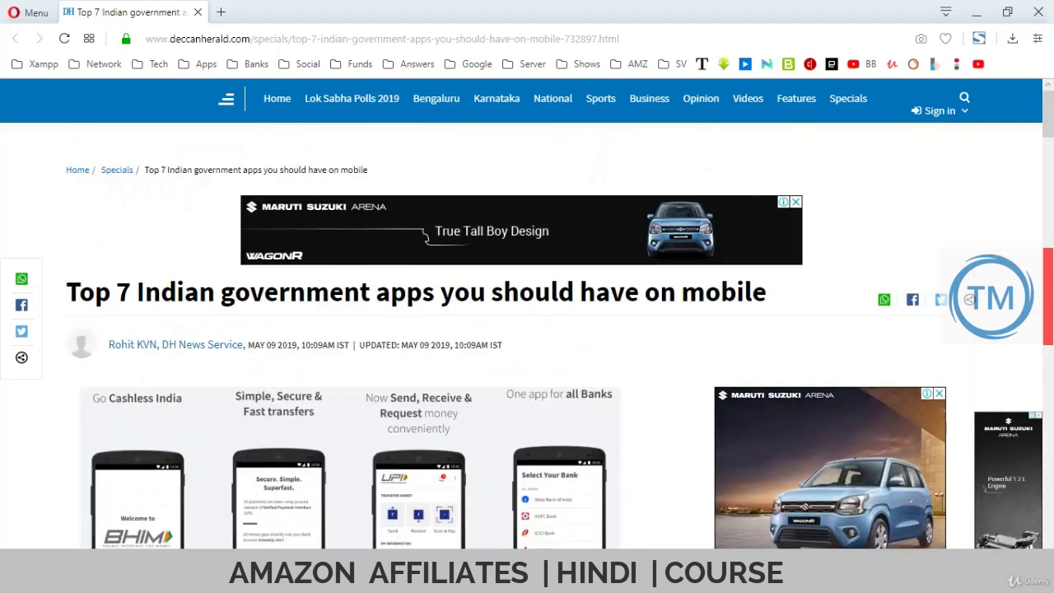
- Try to copy the article's headline into the new post's title
{"action": "left_click_drag", "start_coordinate": [66, 292], "coordinate": [765, 292]}
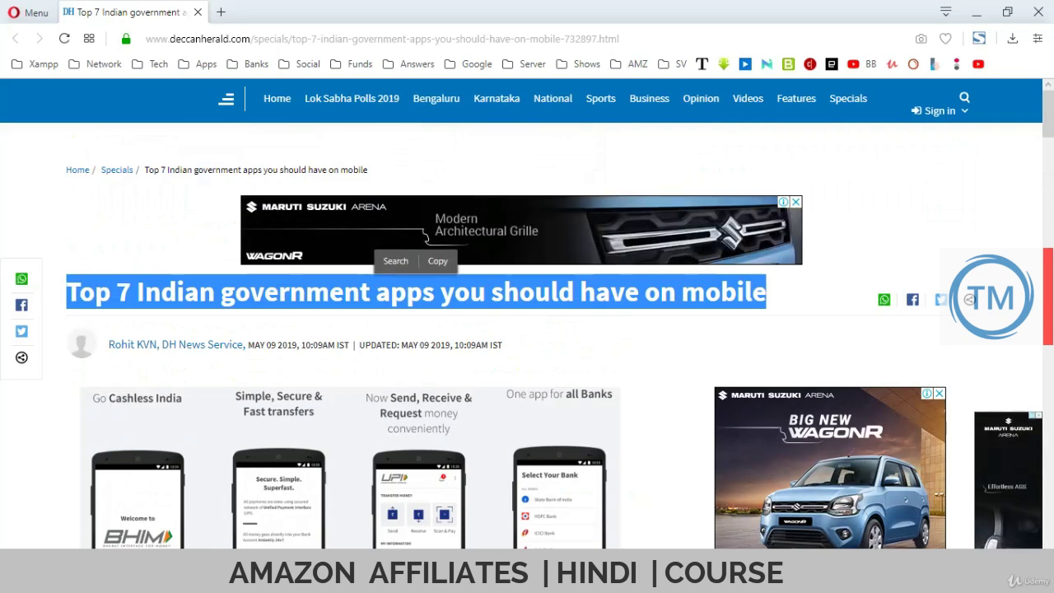
{"action": "left_click", "coordinate": [527, 292]}
{"action": "key", "text": "ctrl+Tab"}
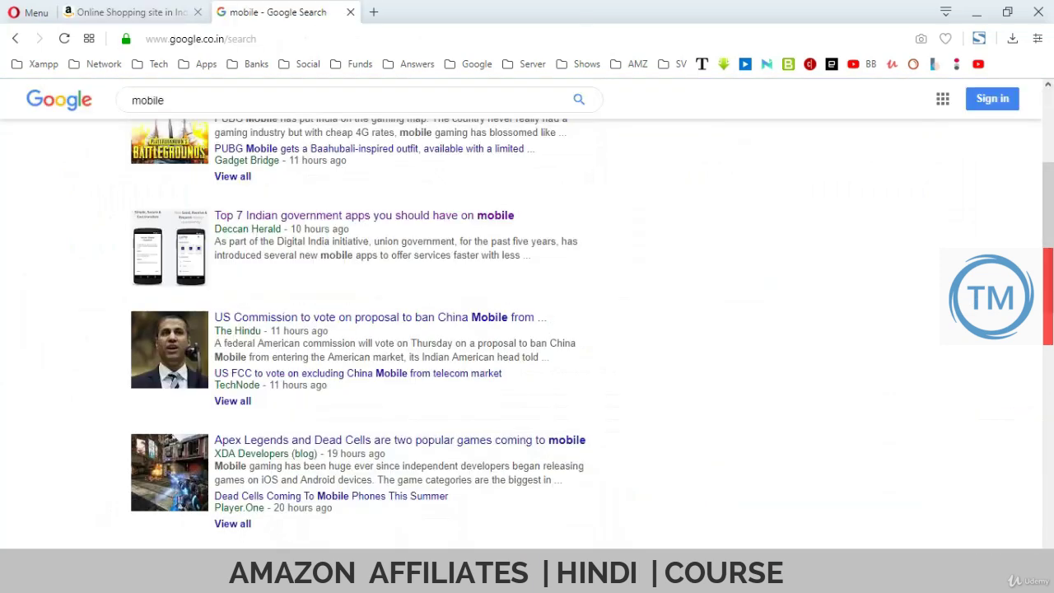
{"action": "key", "text": "ctrl+Tab"}
{"action": "key", "text": "ctrl+Tab"}
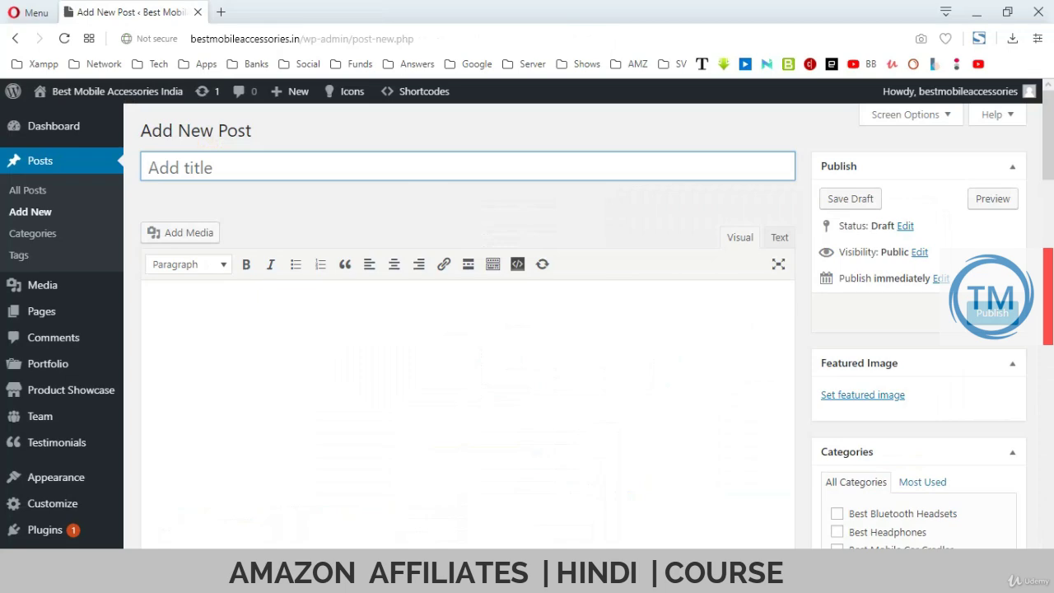
{"action": "key", "text": "ctrl+v"}
{"action": "key", "text": "ctrl+a"}
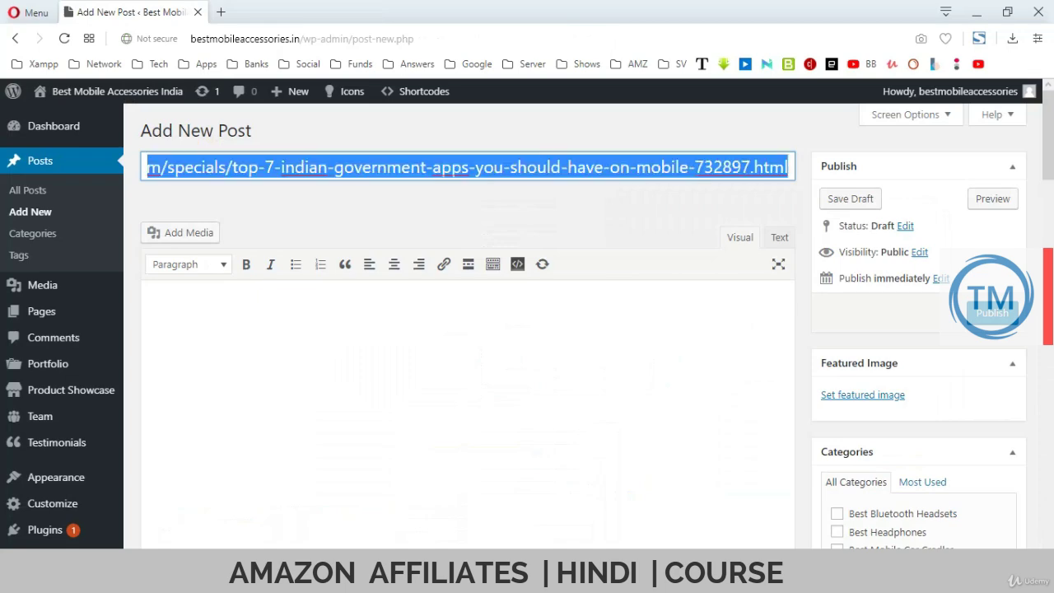
{"action": "key", "text": "BackSpace"}
{"action": "key", "text": "alt+Tab"}
{"action": "key", "text": "alt+Tab"}
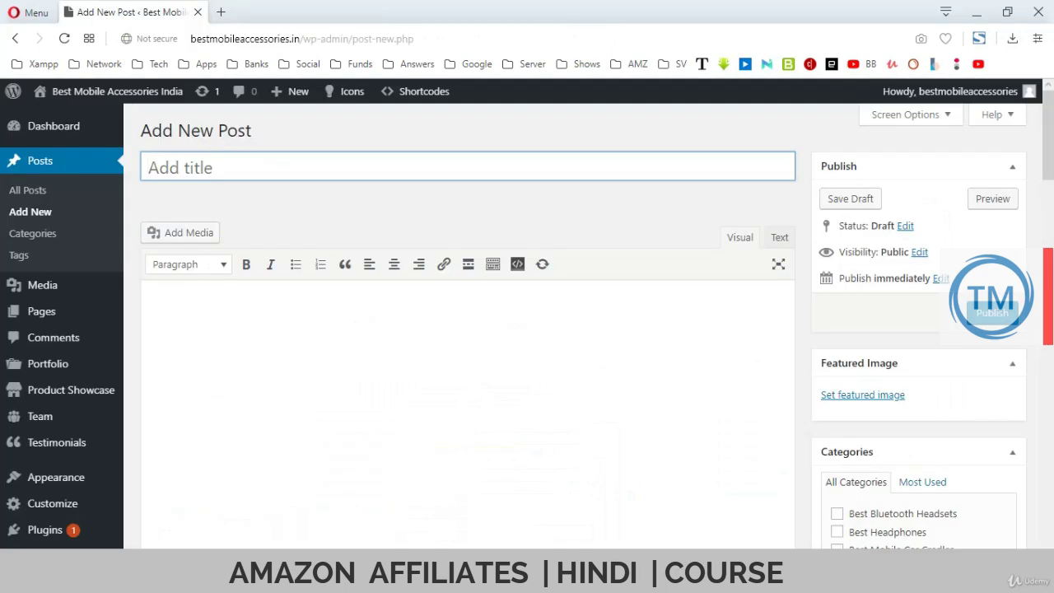
- Copy the article's headline into the post title and remove the appended "Read more at" link, leaving "Top 7 Indian government apps you should have on mobile"
{"action": "key", "text": "alt+Tab"}
{"action": "left_click_drag", "start_coordinate": [66, 291], "coordinate": [794, 303]}
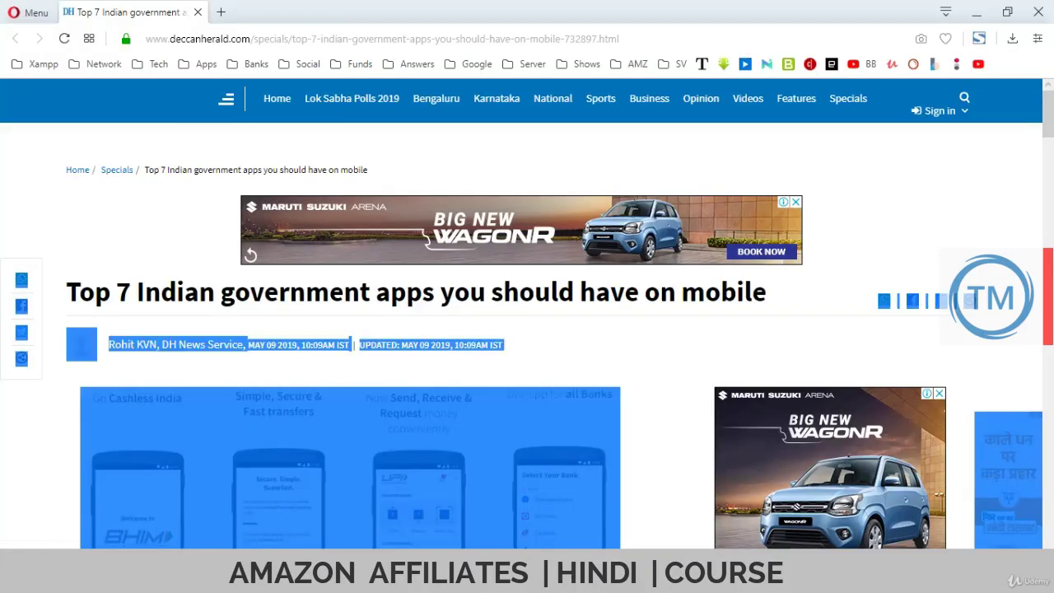
{"action": "key", "text": "alt+Tab"}
{"action": "type", "text": "https://www.deccanherald.com/specials/top-7-indian-government-apps-you-should-have-on-mobile-732897.html"}
{"action": "key", "text": "Home"}
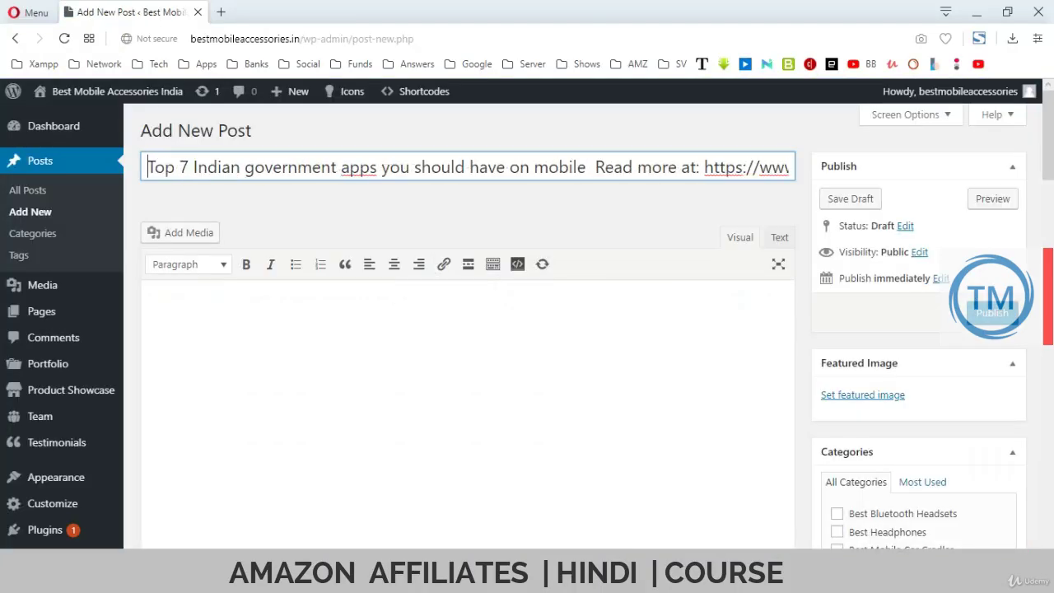
{"action": "key", "text": "Right"}
{"action": "key", "text": "Right"}
{"action": "key", "text": "Right"}
{"action": "key", "text": "Right"}
{"action": "key", "text": "Right"}
{"action": "key", "text": "Right"}
{"action": "key", "text": "Right"}
{"action": "key", "text": "Right"}
{"action": "key", "text": "Right"}
{"action": "key", "text": "Right"}
{"action": "key", "text": "Right"}
{"action": "key", "text": "Right"}
{"action": "key", "text": "Right"}
{"action": "key", "text": "Right"}
{"action": "key", "text": "Right"}
{"action": "key", "text": "Right"}
{"action": "key", "text": "Right"}
{"action": "key", "text": "Right"}
{"action": "key", "text": "Right"}
{"action": "key", "text": "Right"}
{"action": "key", "text": "Right"}
{"action": "key", "text": "Right"}
{"action": "key", "text": "Right"}
{"action": "key", "text": "Right"}
{"action": "key", "text": "Right"}
{"action": "key", "text": "Right"}
{"action": "key", "text": "shift+End"}
{"action": "key", "text": "Delete"}
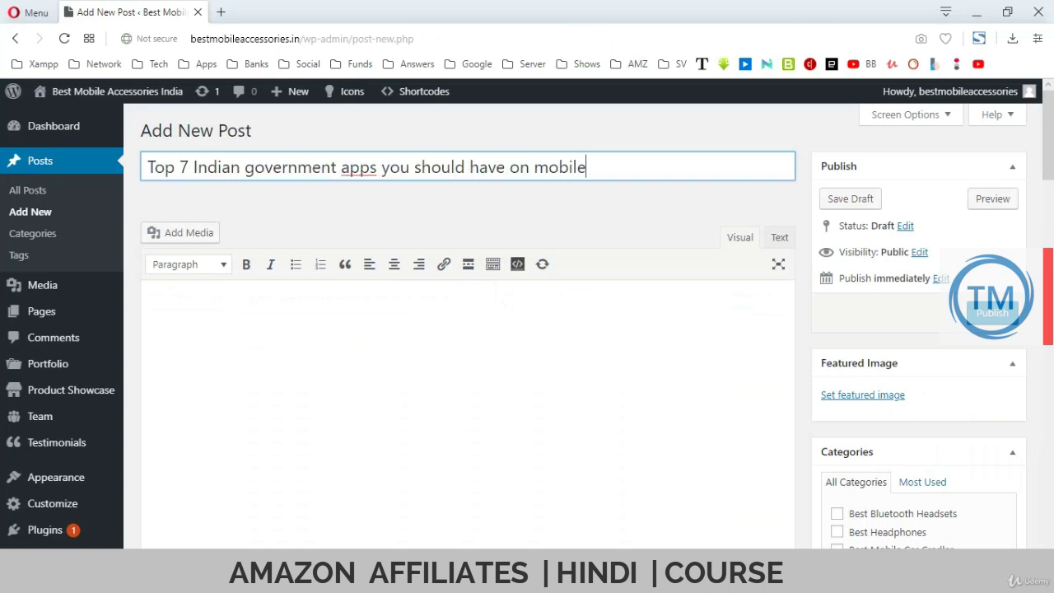
- Assign the post to the Blog category
{"action": "scroll", "coordinate": [467, 346], "scroll_direction": "down", "scroll_amount": 1}
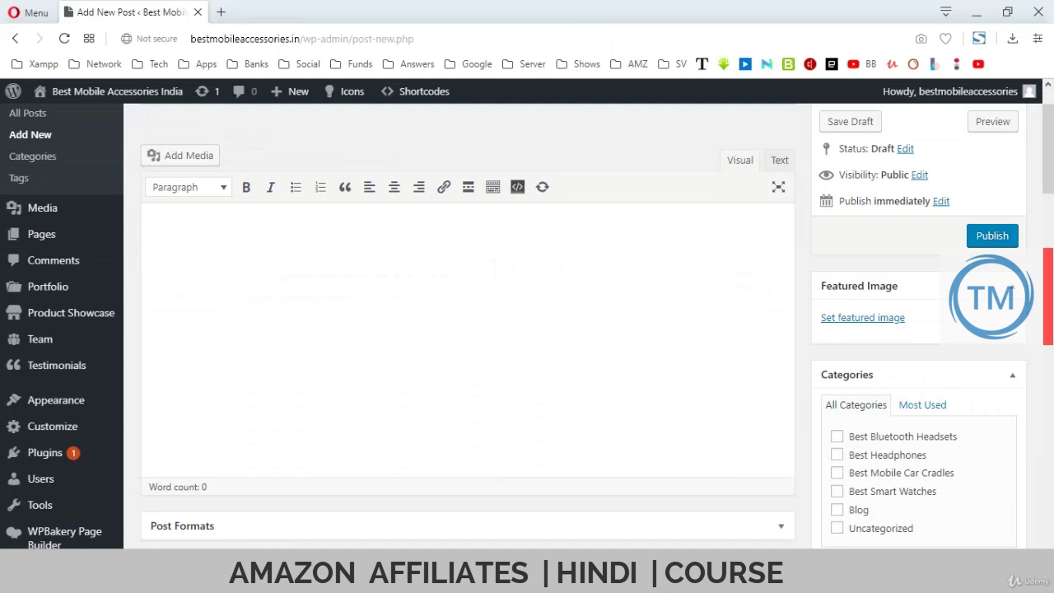
{"action": "left_click", "coordinate": [837, 509]}
{"action": "scroll", "coordinate": [837, 509], "scroll_direction": "up", "scroll_amount": 1}
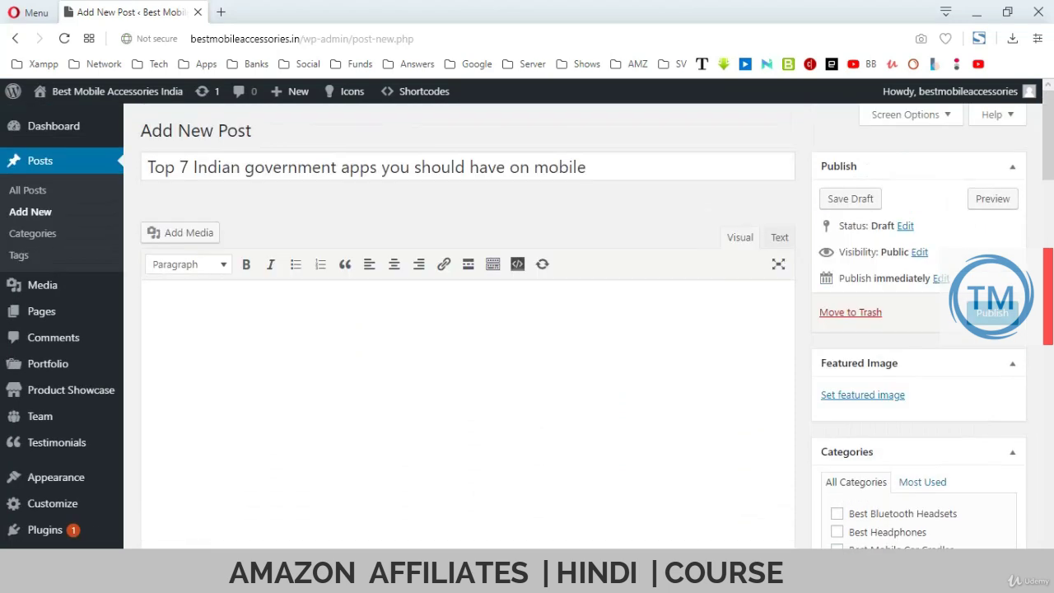
- Change the number in the post title to 3 and insert "Must Have" before "Indian"
{"action": "left_click", "coordinate": [155, 167]}
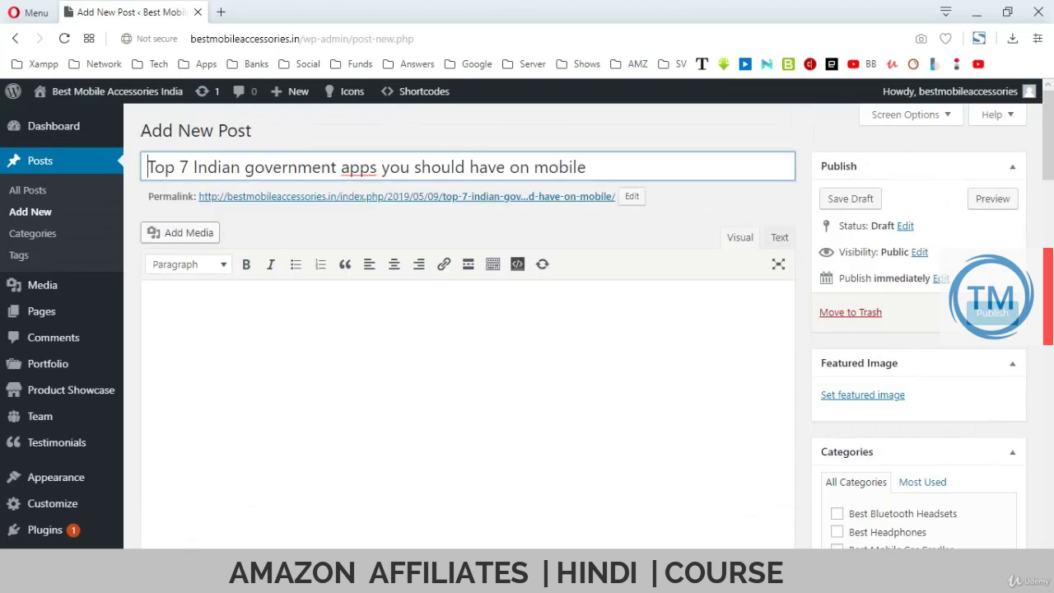
{"action": "key", "text": "Right"}
{"action": "key", "text": "Right"}
{"action": "key", "text": "Right"}
{"action": "key", "text": "Delete"}
{"action": "type", "text": "3 Must "}
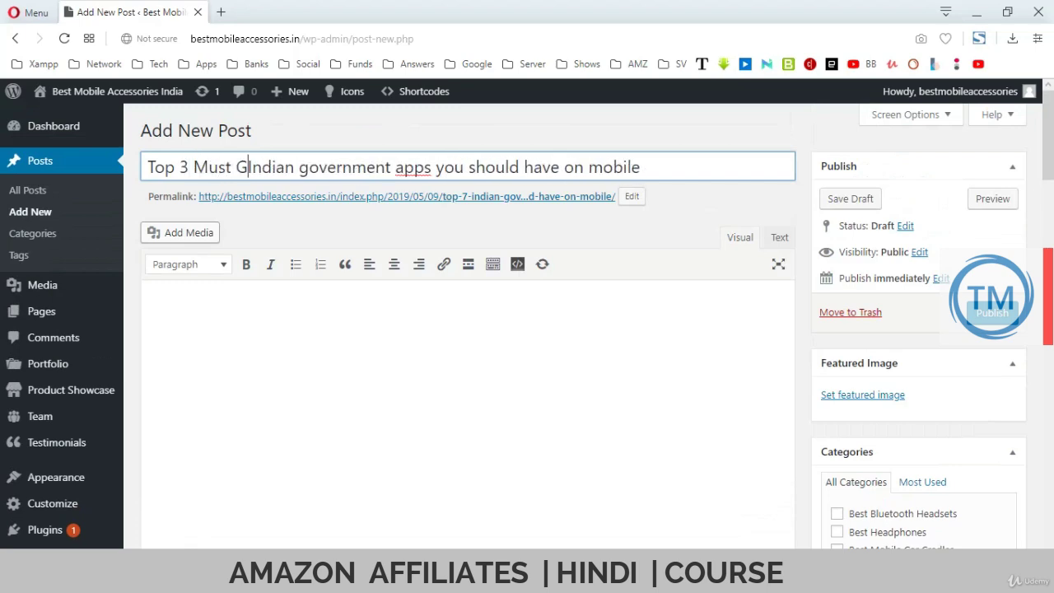
{"action": "type", "text": "Have"}
- Capitalize "Government" and "Apps" in the post title and delete the trailing words "you should have on mobile"
{"action": "key", "text": "Right"}
{"action": "key", "text": "Right"}
{"action": "key", "text": "Right"}
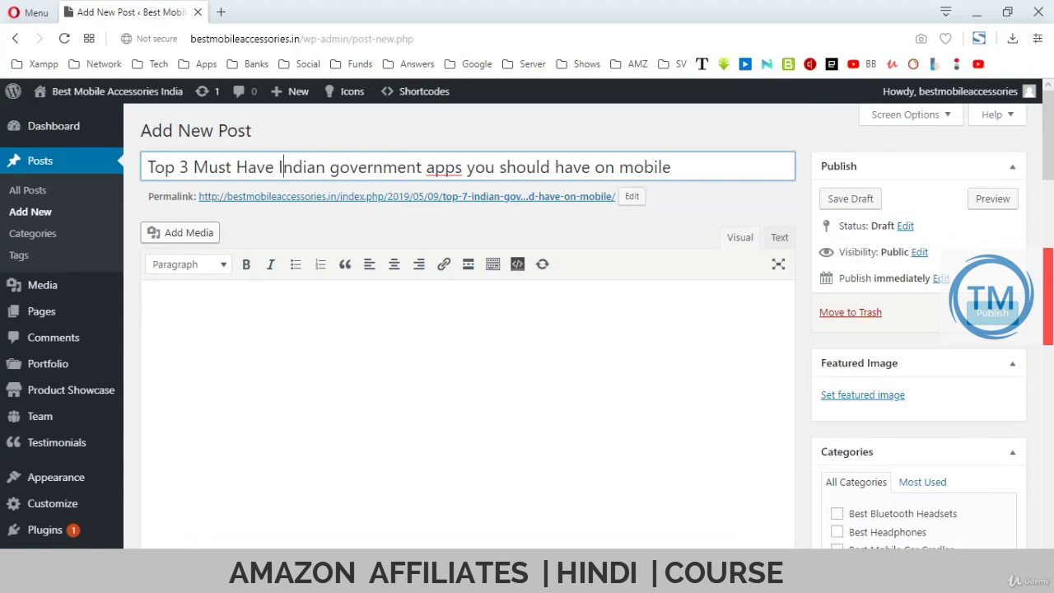
{"action": "key", "text": "Right"}
{"action": "key", "text": "Right"}
{"action": "key", "text": "Right"}
{"action": "key", "text": "Right"}
{"action": "key", "text": "Right"}
{"action": "key", "text": "Right"}
{"action": "key", "text": "Left"}
{"action": "key", "text": "Left"}
{"action": "key", "text": "Delete"}
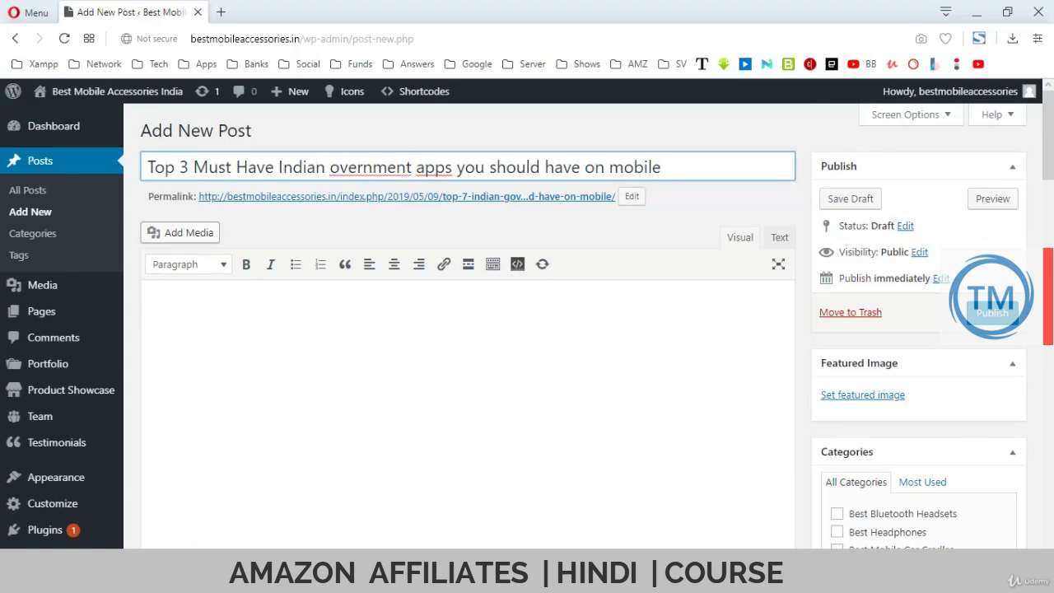
{"action": "type", "text": "G"}
{"action": "key", "text": "Right"}
{"action": "key", "text": "Right"}
{"action": "key", "text": "Right"}
{"action": "key", "text": "Right"}
{"action": "key", "text": "Right"}
{"action": "key", "text": "Right"}
{"action": "key", "text": "Right"}
{"action": "key", "text": "Right"}
{"action": "key", "text": "Right"}
{"action": "key", "text": "Right"}
{"action": "key", "text": "Delete"}
{"action": "type", "text": "A"}
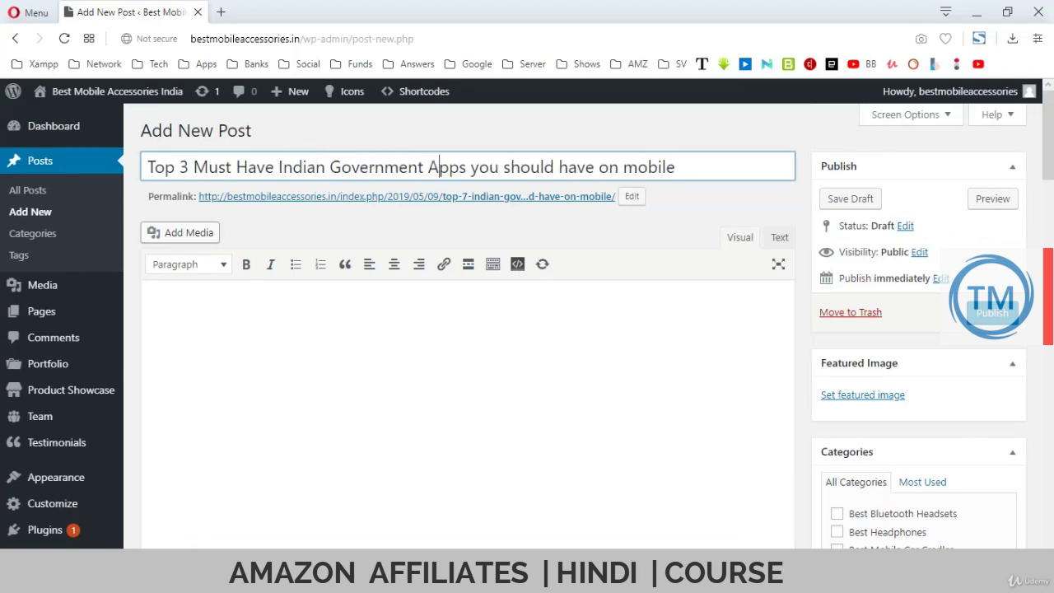
{"action": "key", "text": "Right"}
{"action": "key", "text": "Right"}
{"action": "key", "text": "Right"}
{"action": "key", "text": "shift+End"}
{"action": "key", "text": "Delete"}
{"action": "key", "text": "ctrl+a"}
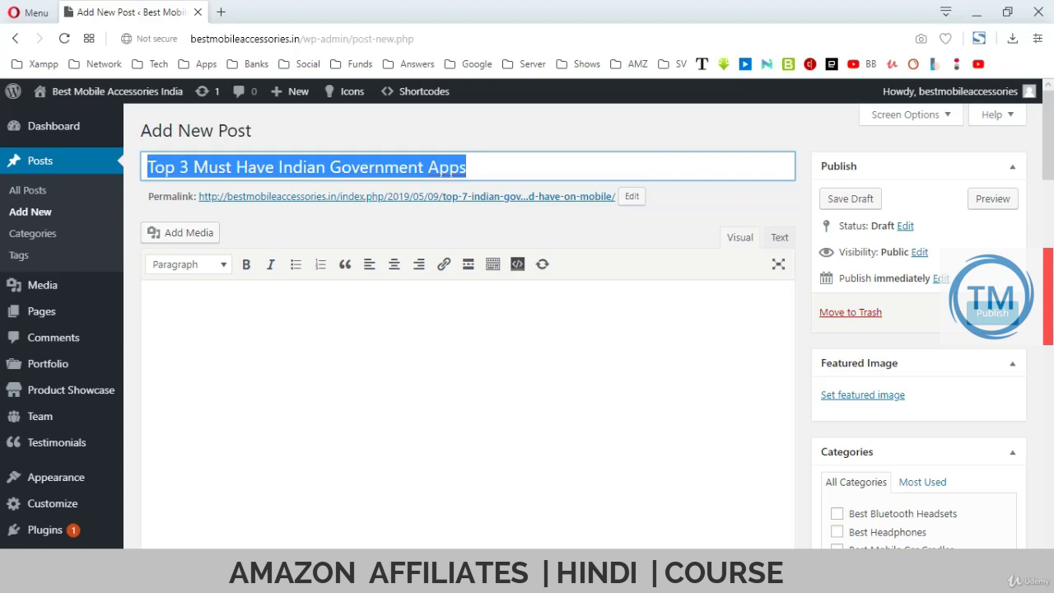
{"action": "left_click", "coordinate": [631, 197]}
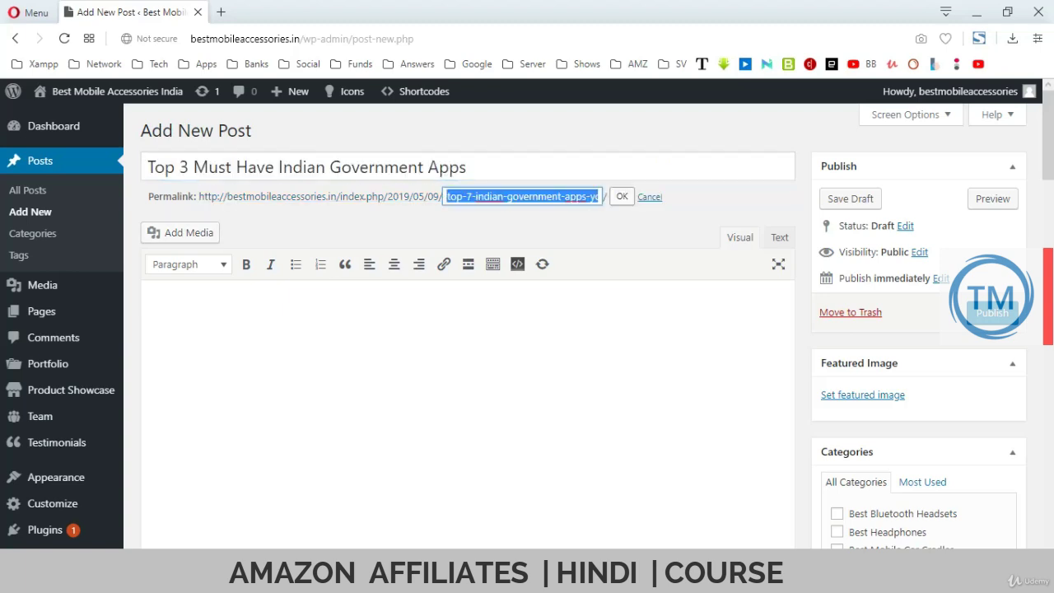
{"action": "left_click", "coordinate": [622, 196]}
{"action": "left_click", "coordinate": [150, 308]}
- Look through the source article's sections on BHIM, IRCTC Rail Connect and Digilocker
{"action": "key", "text": "alt+Tab"}
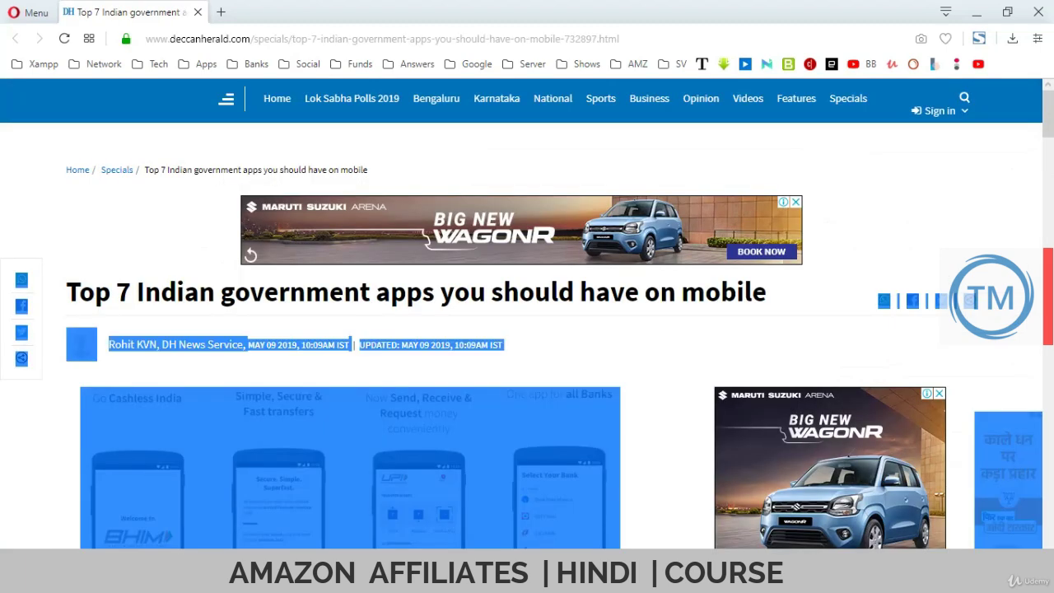
{"action": "scroll", "coordinate": [527, 329], "scroll_direction": "down", "scroll_amount": 3}
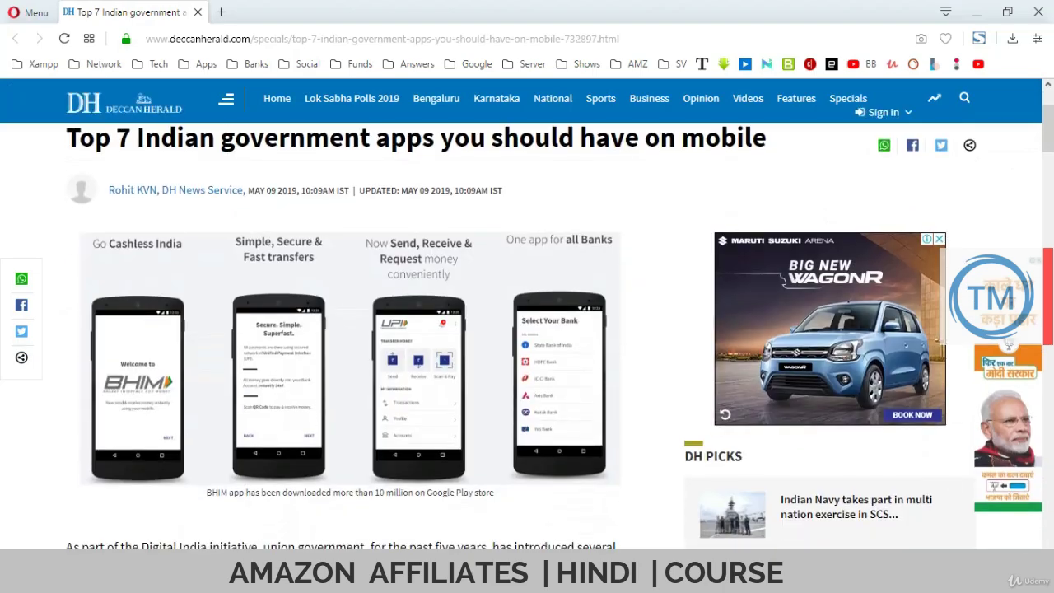
{"action": "scroll", "coordinate": [526, 329], "scroll_direction": "down", "scroll_amount": 12}
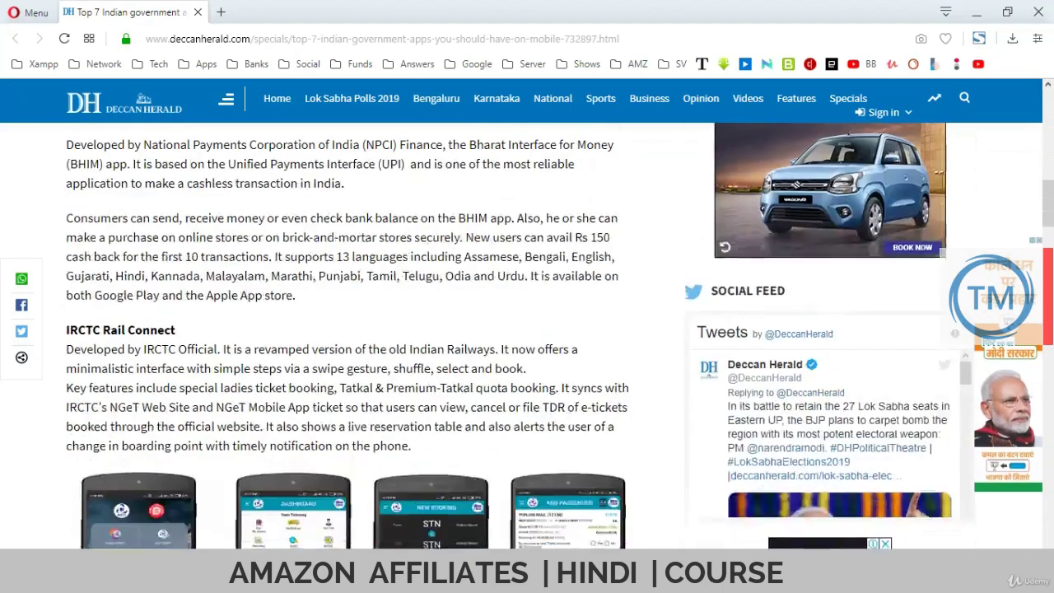
{"action": "scroll", "coordinate": [526, 330], "scroll_direction": "up", "scroll_amount": 9}
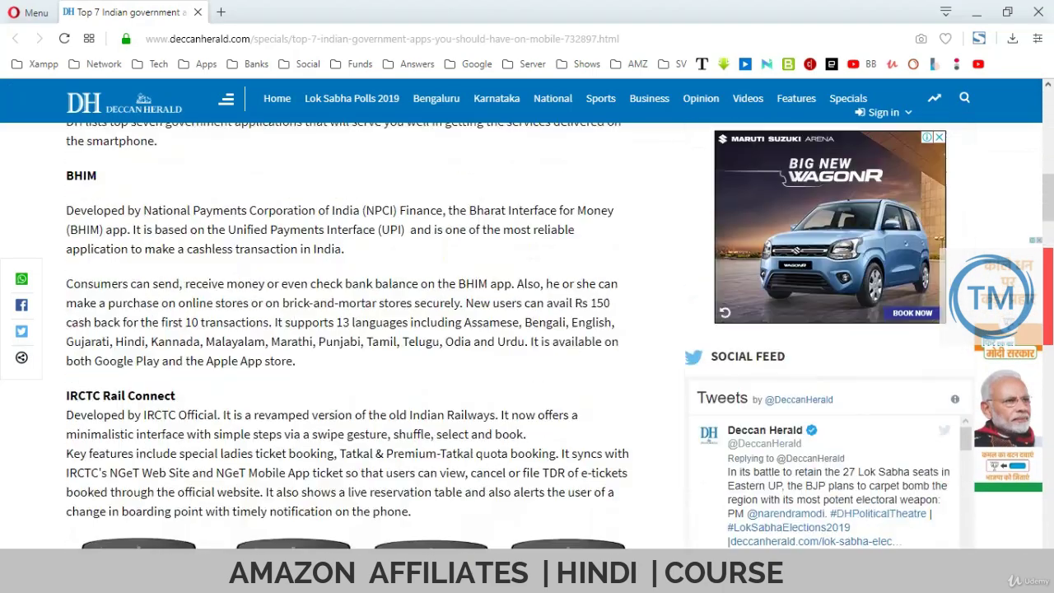
{"action": "scroll", "coordinate": [527, 329], "scroll_direction": "down", "scroll_amount": 7}
{"action": "scroll", "coordinate": [527, 329], "scroll_direction": "down", "scroll_amount": 3}
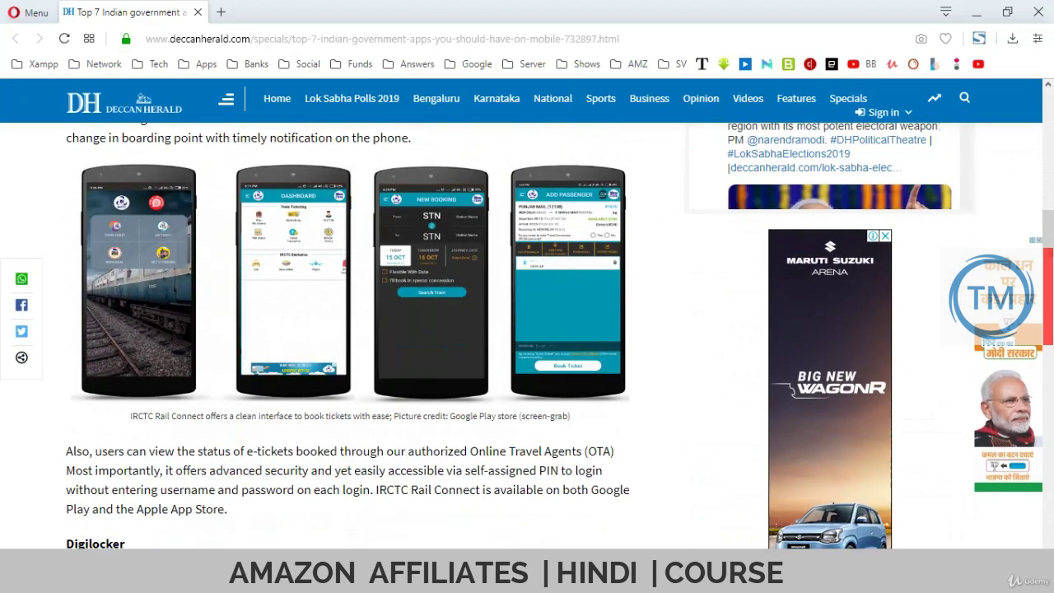
{"action": "scroll", "coordinate": [526, 329], "scroll_direction": "up", "scroll_amount": 15}
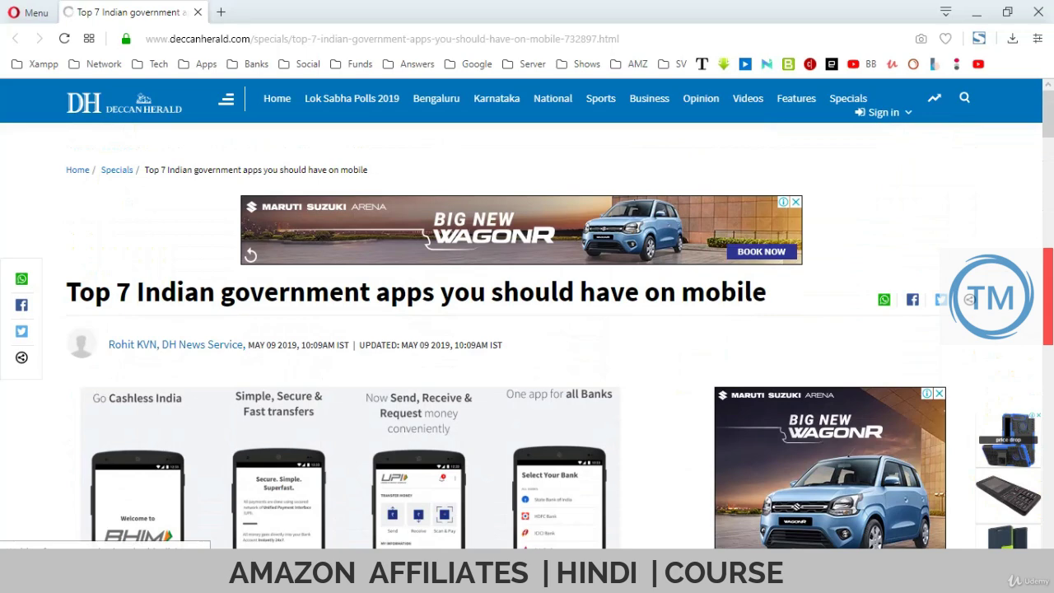
- Open google.co.in in a new browser window and search for "mobile apps"
{"action": "key", "text": "ctrl+w"}
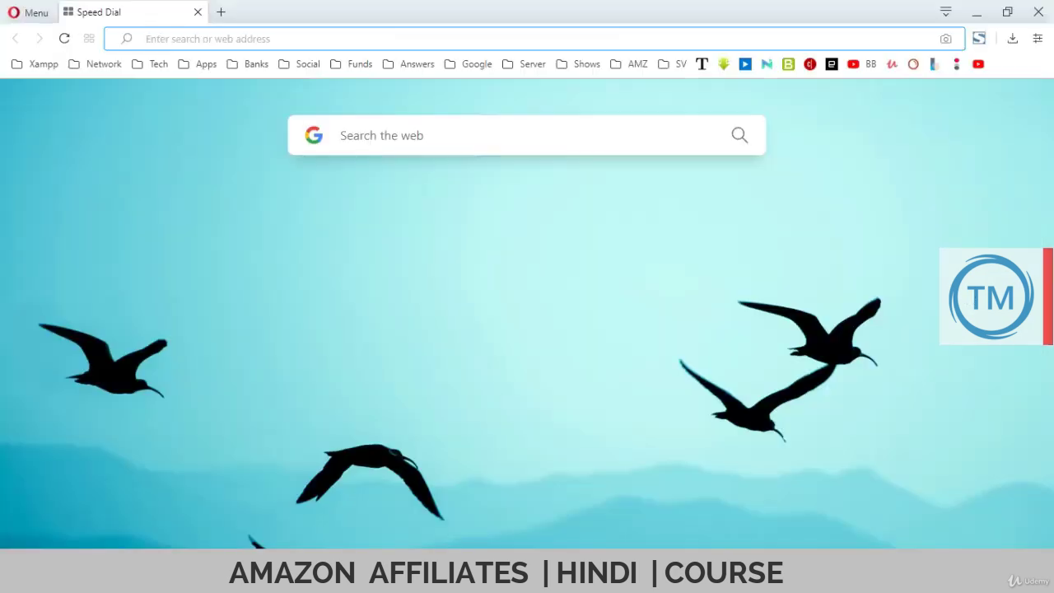
{"action": "type", "text": "google.co.in"}
{"action": "key", "text": "Return"}
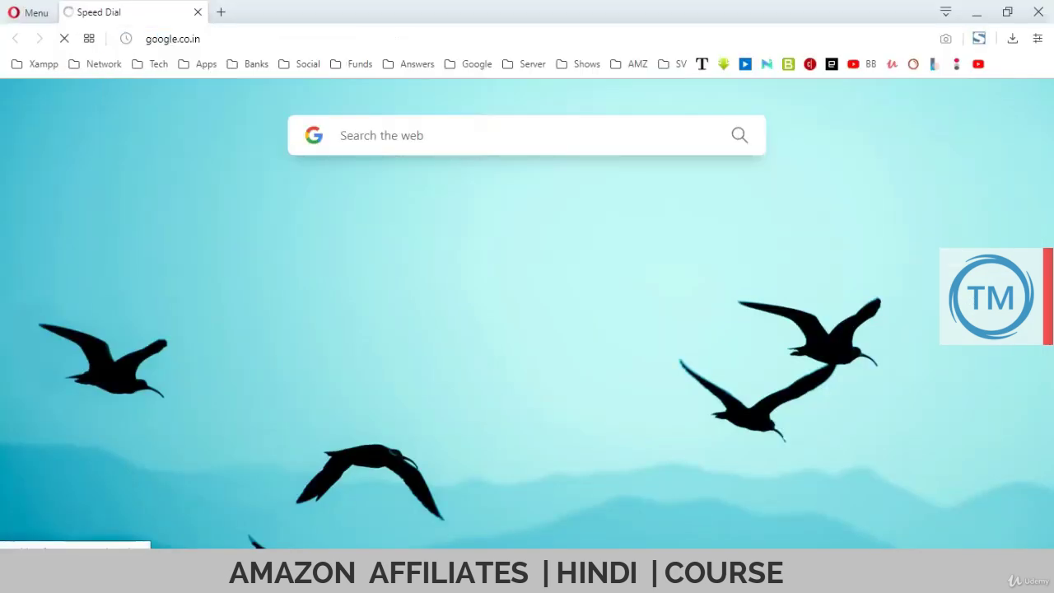
{"action": "type", "text": "m"}
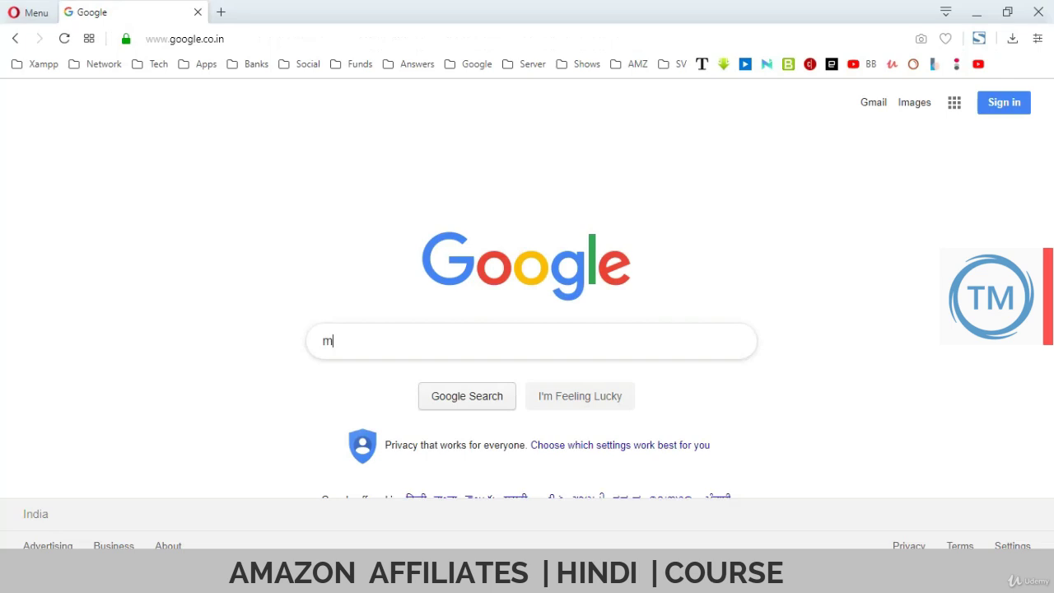
{"action": "type", "text": "obile apps"}
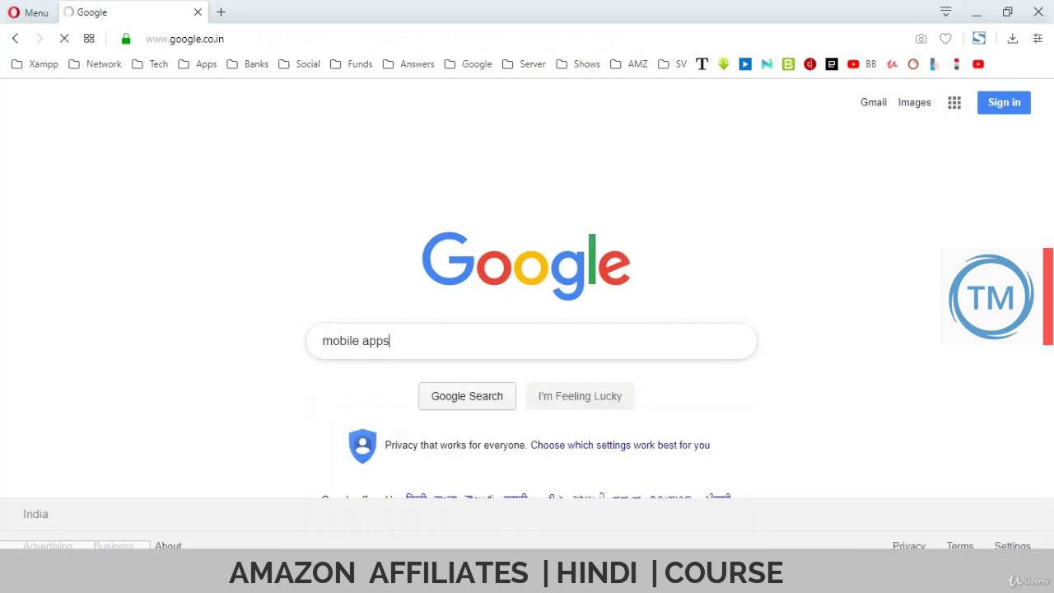
{"action": "key", "text": "Return"}
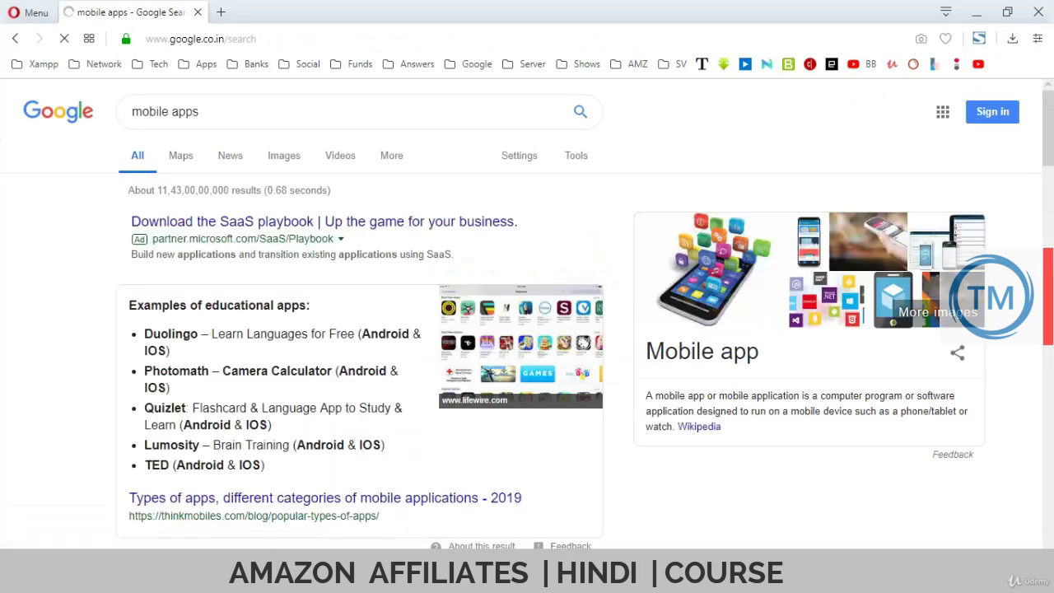
- Block Google's location request and switch the "mobile apps" search to image results
{"action": "scroll", "coordinate": [527, 329], "scroll_direction": "down", "scroll_amount": 3}
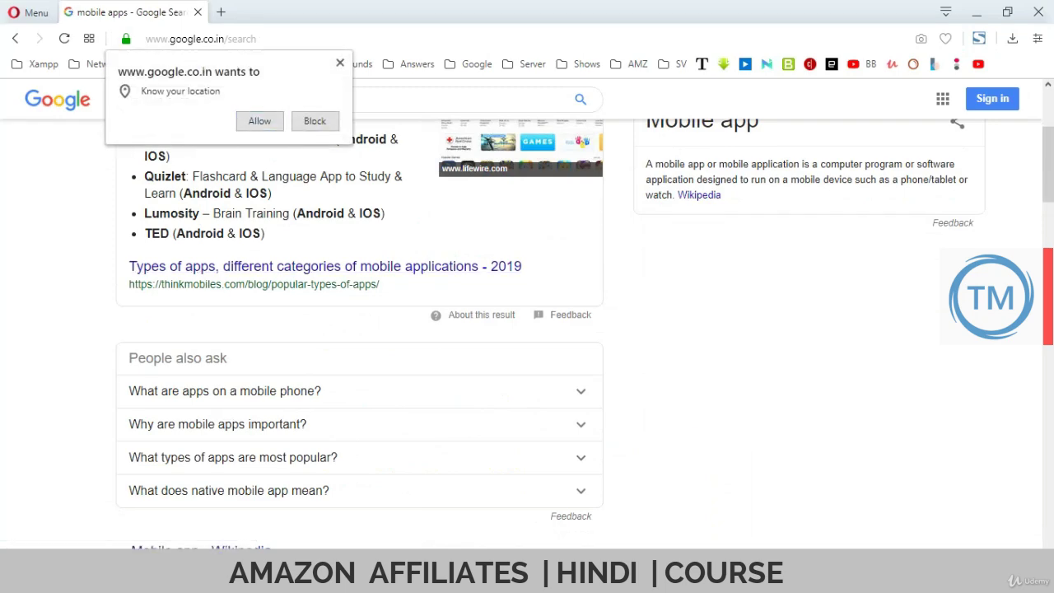
{"action": "scroll", "coordinate": [527, 329], "scroll_direction": "up", "scroll_amount": 3}
{"action": "left_click", "coordinate": [315, 121]}
{"action": "left_click", "coordinate": [283, 156]}
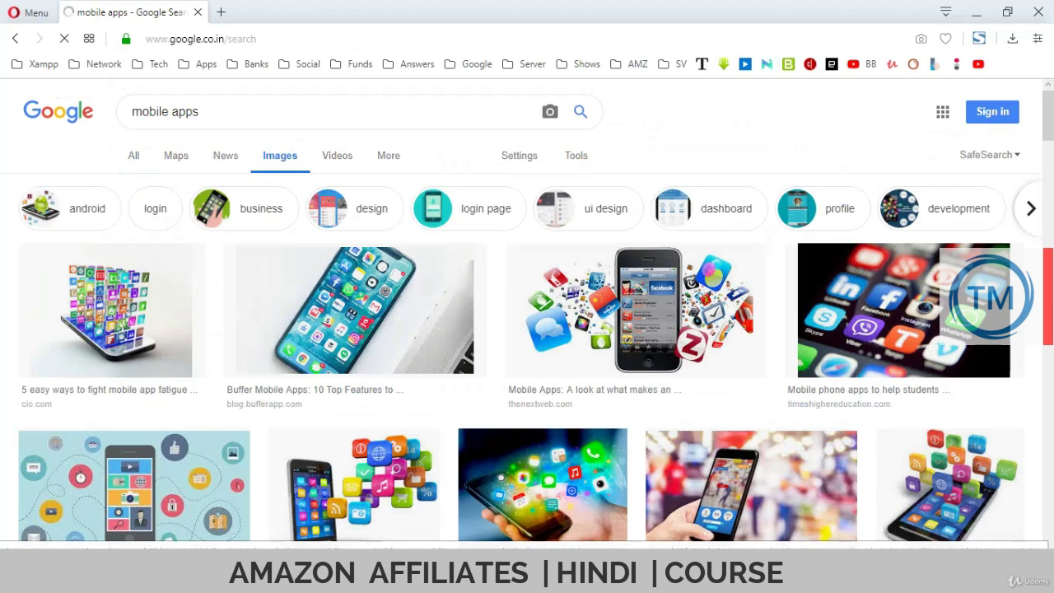
- Filter the image results to Large size and the usage rights "Labeled for noncommercial reuse"
{"action": "left_click", "coordinate": [576, 154]}
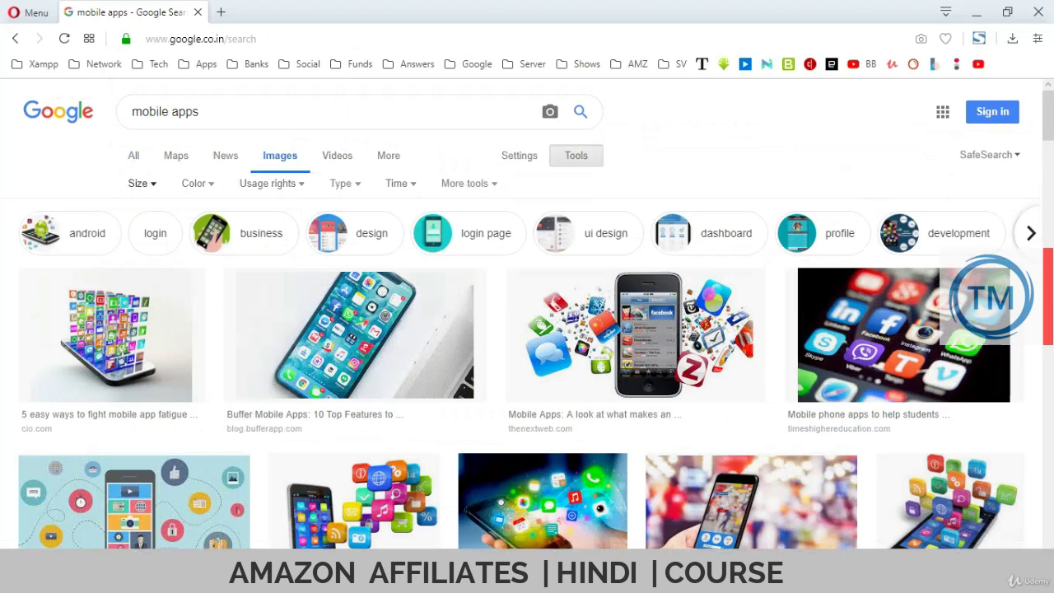
{"action": "left_click", "coordinate": [140, 183]}
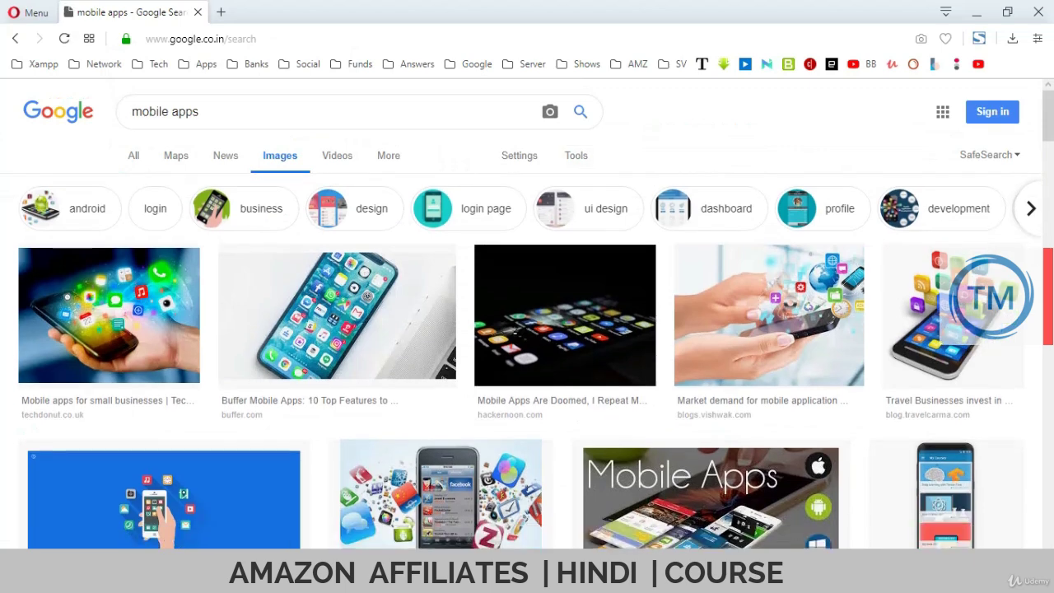
{"action": "left_click", "coordinate": [576, 155]}
{"action": "left_click", "coordinate": [279, 183]}
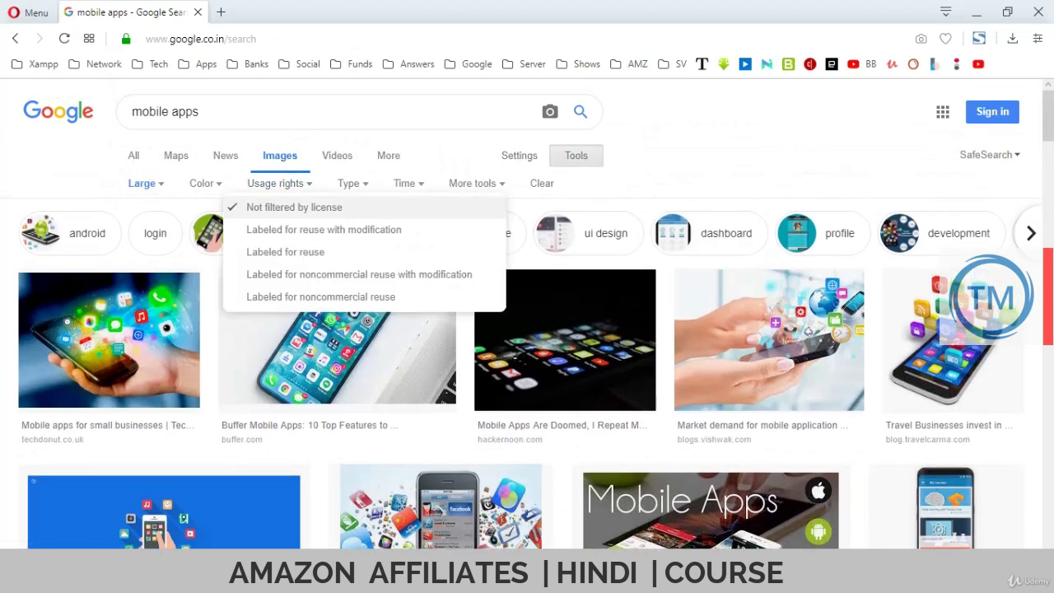
{"action": "left_click", "coordinate": [320, 296]}
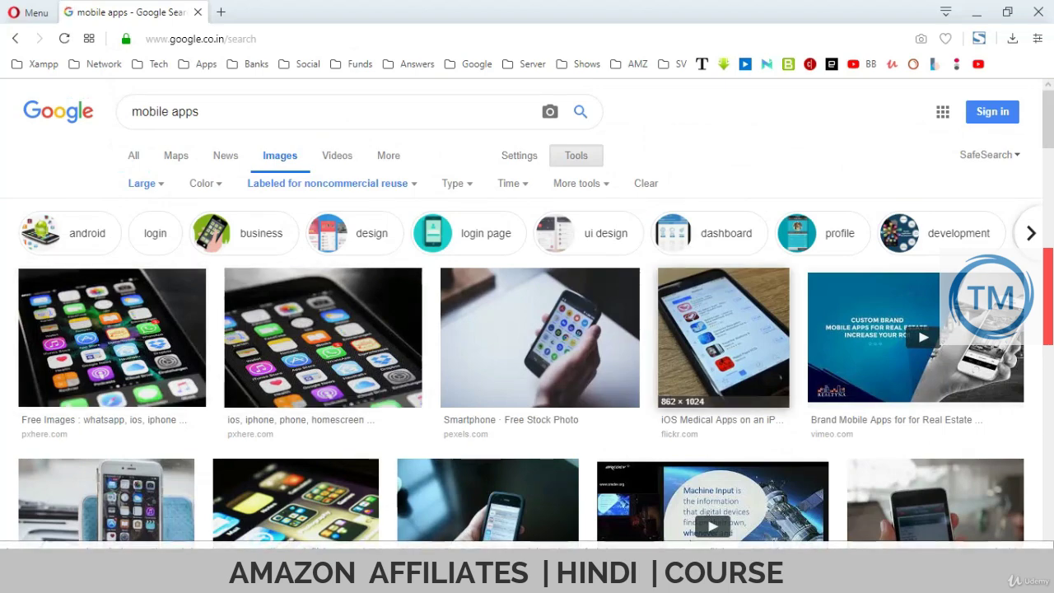
- Find the Pexels photo of a person holding a black iPhone 5 in the filtered results and copy its enlarged preview
{"action": "scroll", "coordinate": [723, 337], "scroll_direction": "down", "scroll_amount": 3}
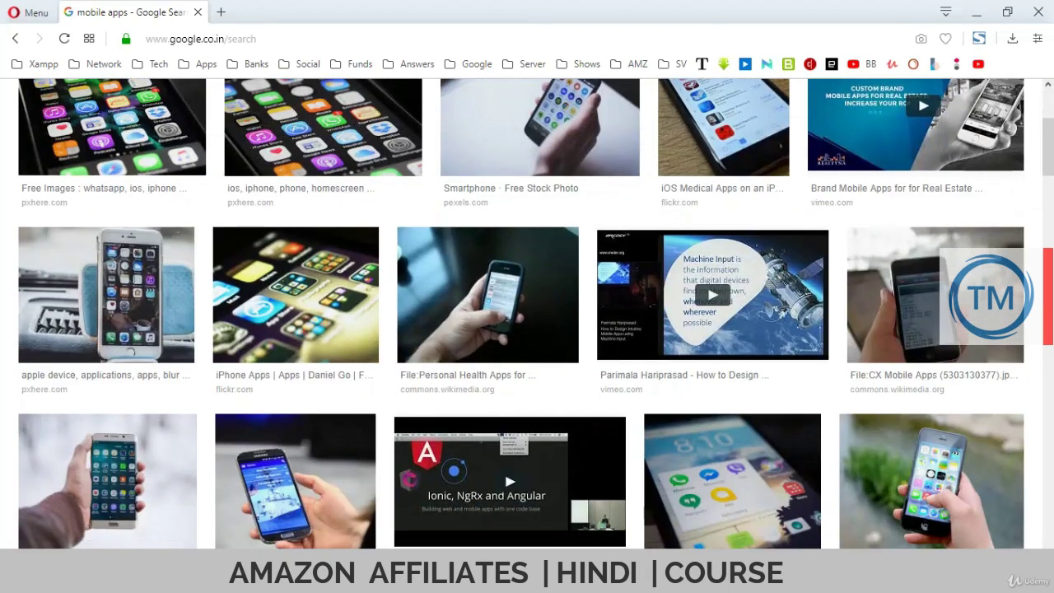
{"action": "scroll", "coordinate": [294, 329], "scroll_direction": "up", "scroll_amount": 1}
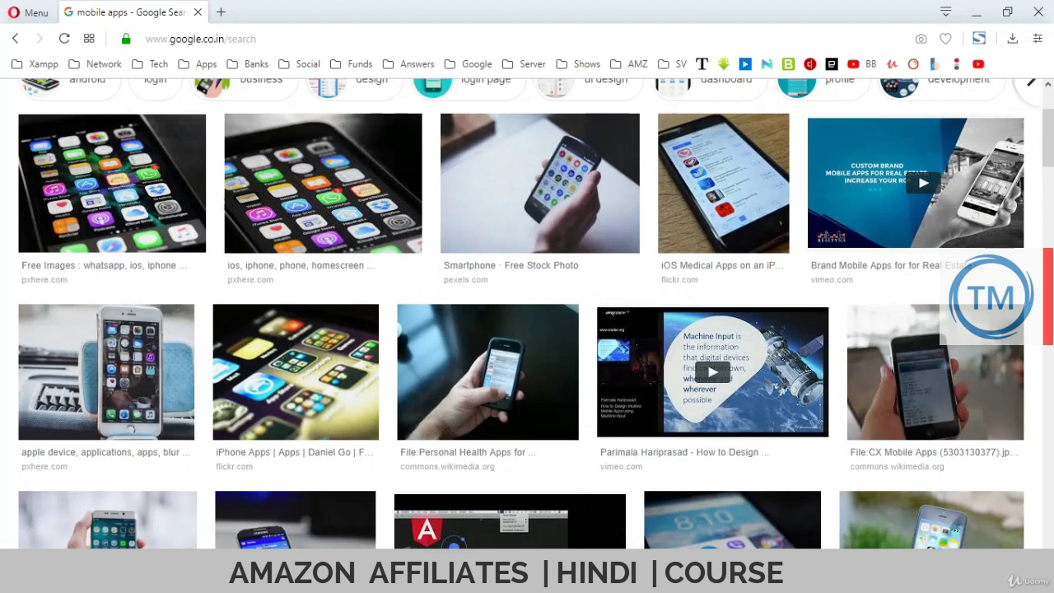
{"action": "scroll", "coordinate": [294, 329], "scroll_direction": "down", "scroll_amount": 3}
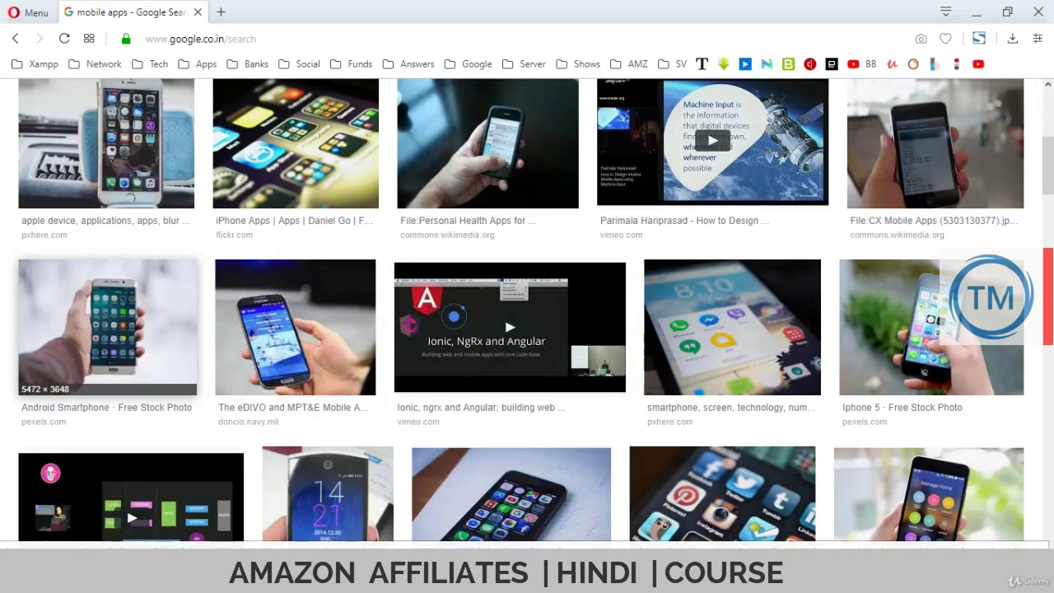
{"action": "left_click", "coordinate": [931, 327]}
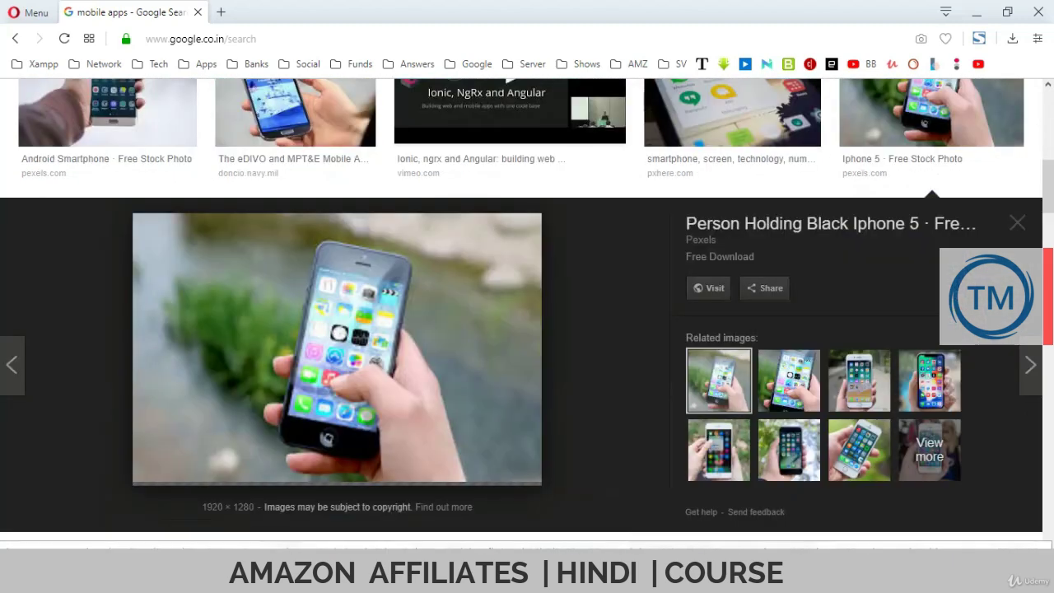
{"action": "right_click", "coordinate": [377, 310]}
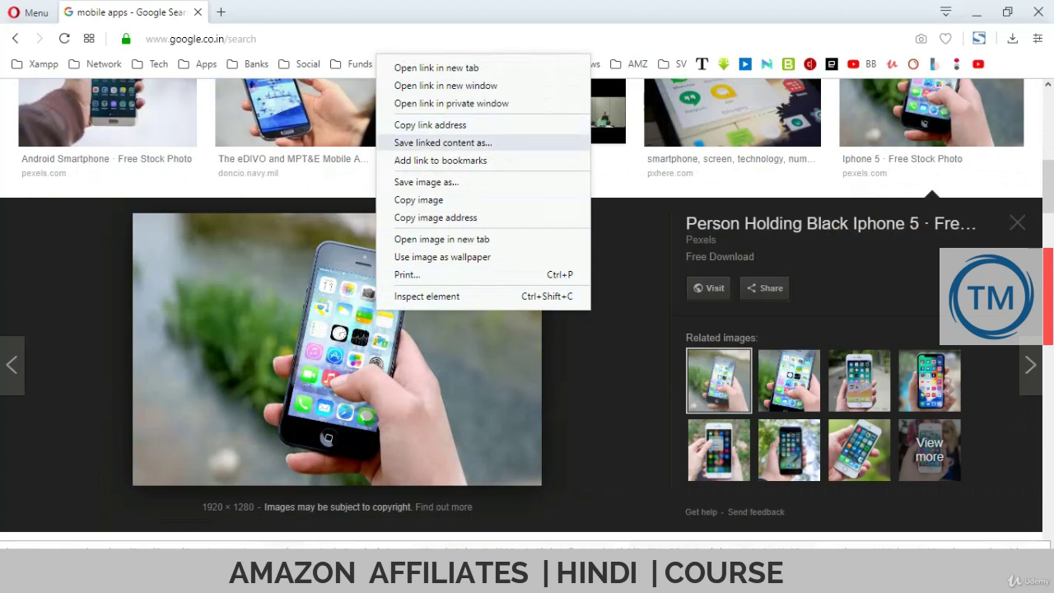
{"action": "left_click", "coordinate": [418, 199]}
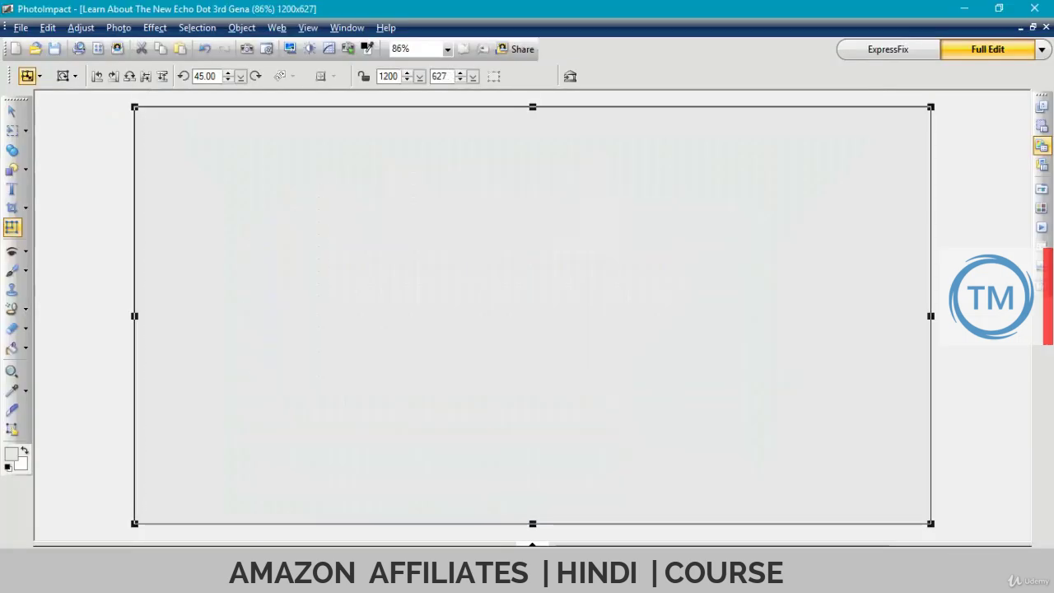
- In PhotoImpact, paste the copied photo onto the 1200 x 627 canvas and move it so the phone's upper half with its app icons shows
{"action": "key", "text": "ctrl+v"}
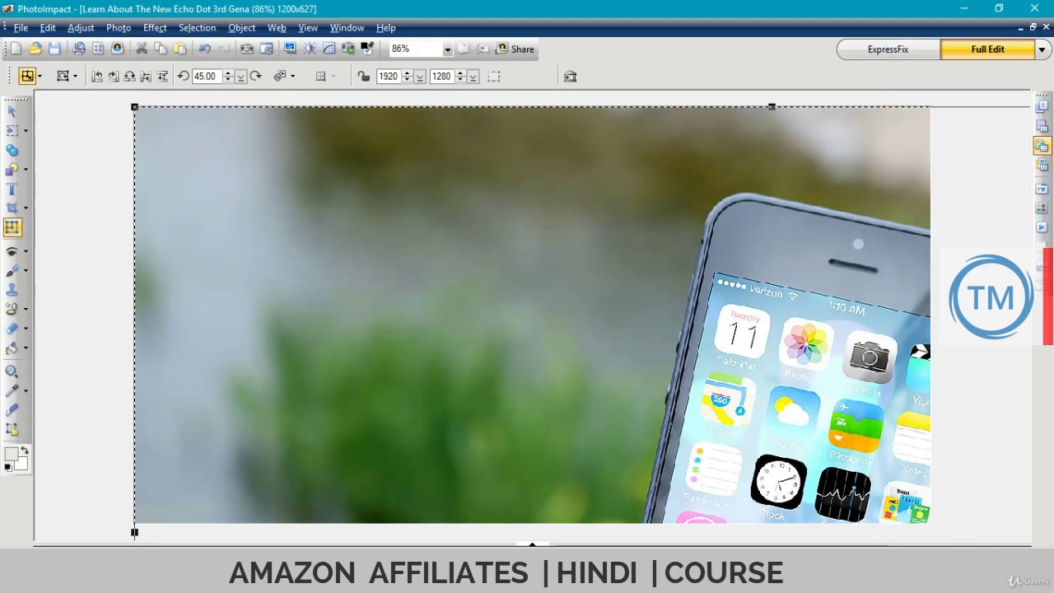
{"action": "left_click_drag", "start_coordinate": [532, 314], "coordinate": [209, 150]}
{"action": "left_click_drag", "start_coordinate": [412, 329], "coordinate": [382, 75]}
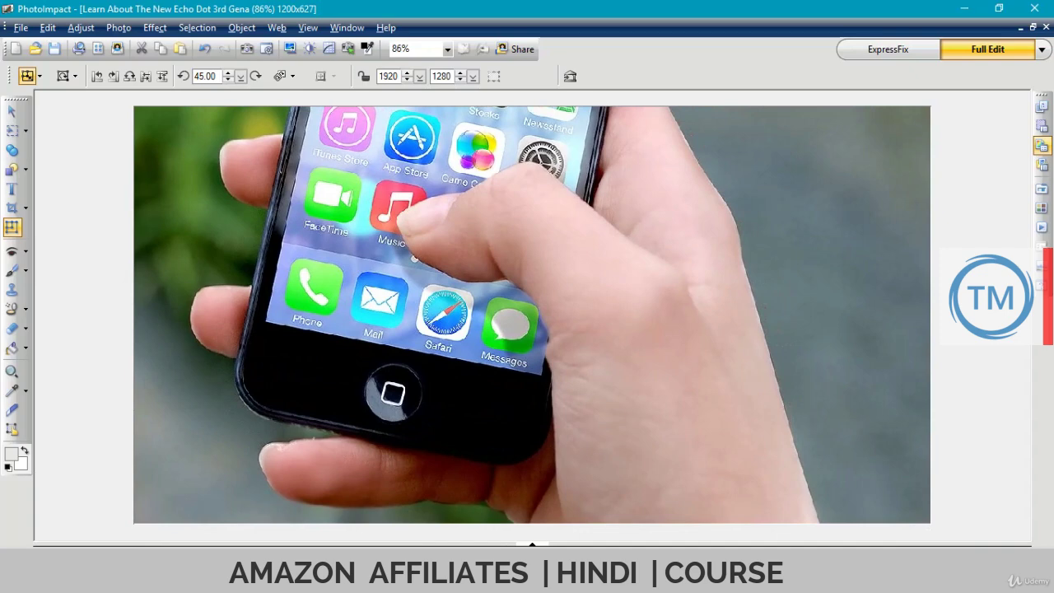
{"action": "left_click_drag", "start_coordinate": [412, 140], "coordinate": [425, 470]}
- Save the image as a JPEG in the Images folder, using the copied post title "Top 3 Must Have Indian Government Apps" as file name
{"action": "key", "text": "alt+f"}
{"action": "key", "text": "a"}
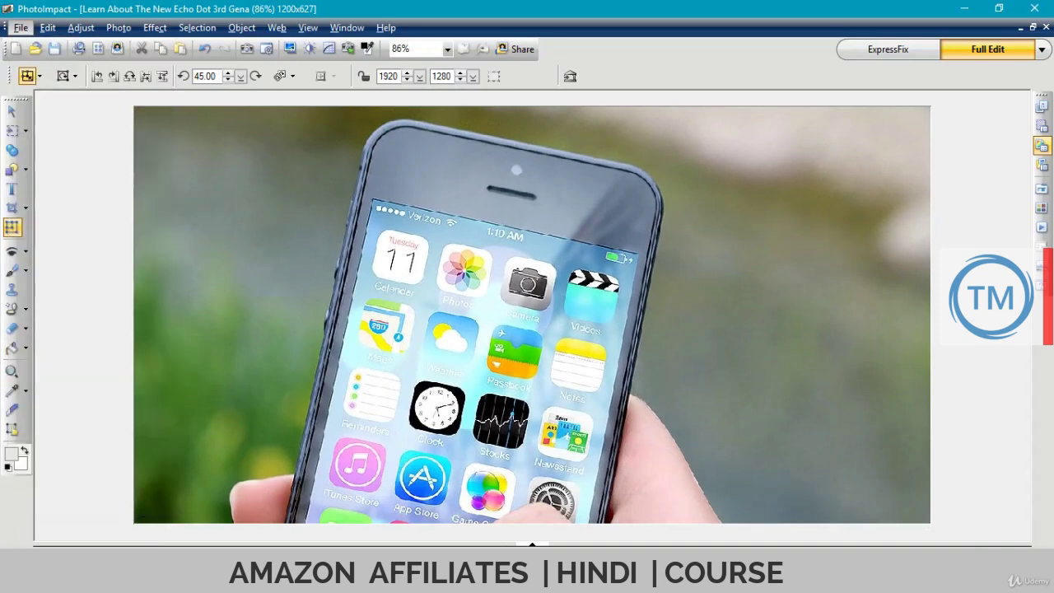
{"action": "key", "text": "alt+Tab"}
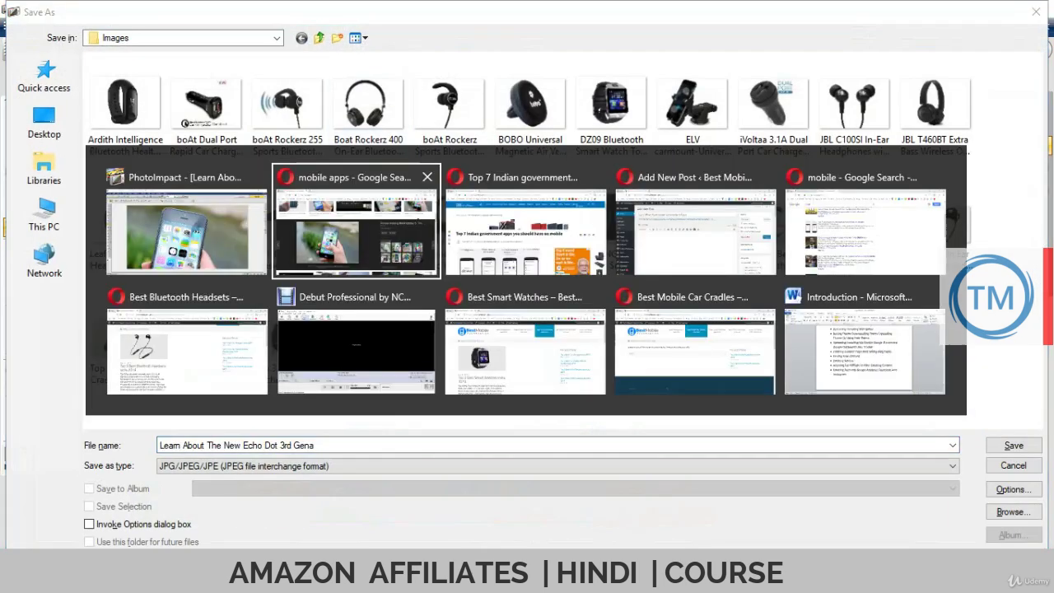
{"action": "key", "text": "alt+Tab"}
{"action": "key", "text": "alt+Tab"}
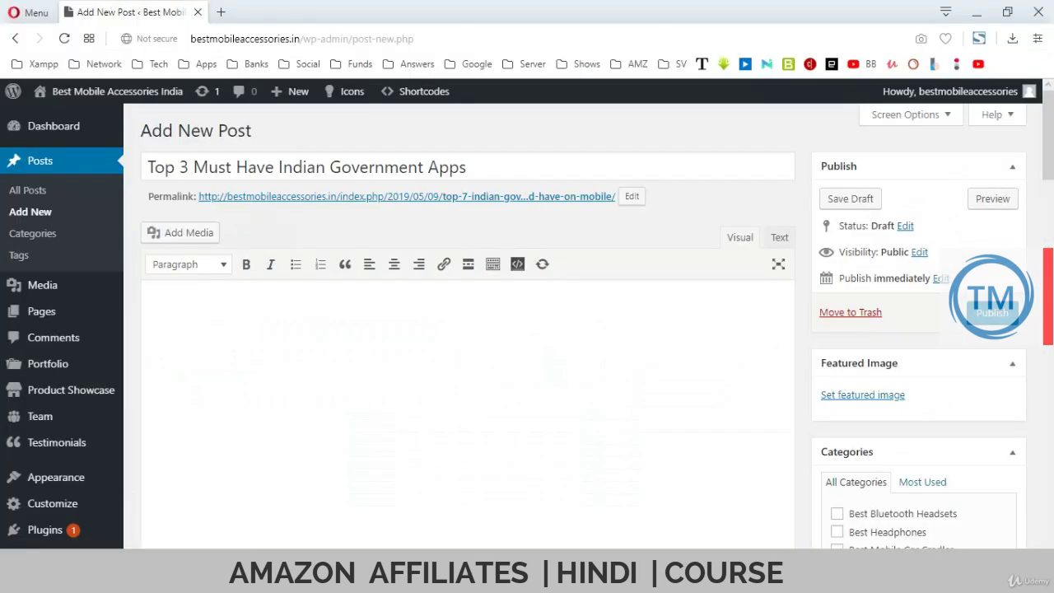
{"action": "key", "text": "ctrl+a"}
{"action": "key", "text": "alt+Tab"}
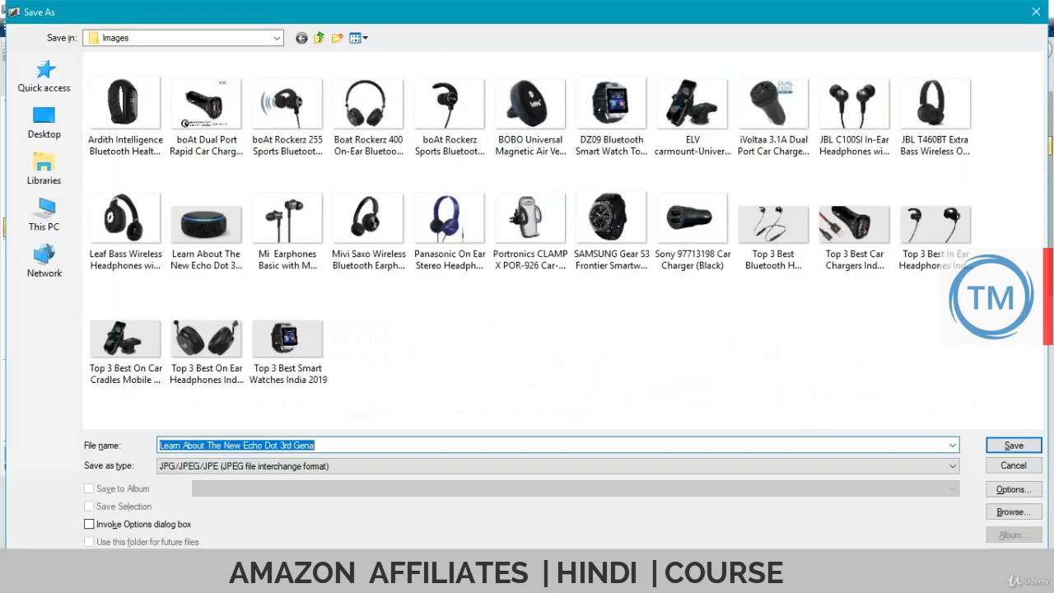
{"action": "key", "text": "ctrl+v"}
{"action": "key", "text": "Return"}
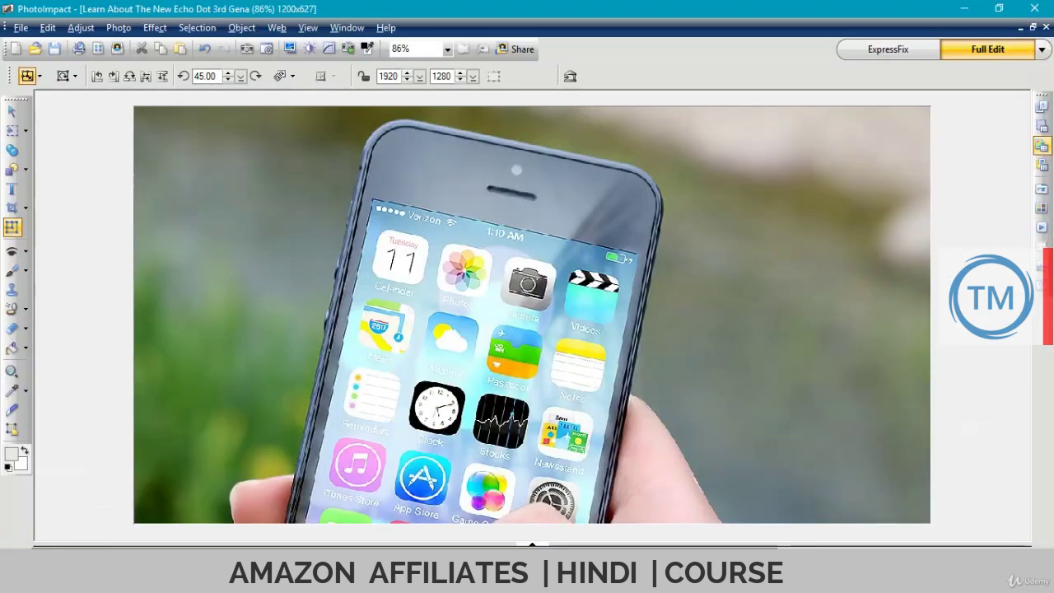
- Upload the "Top 3 Must Have Indian Government Apps" image in WordPress and set it as the post's featured image
{"action": "key", "text": "alt+Tab"}
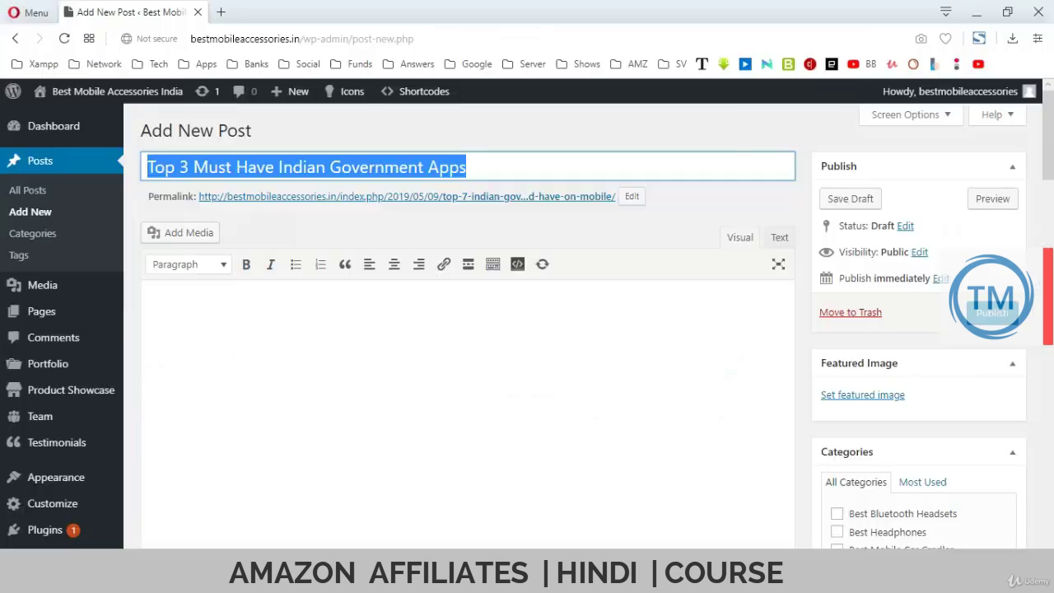
{"action": "left_click", "coordinate": [861, 394]}
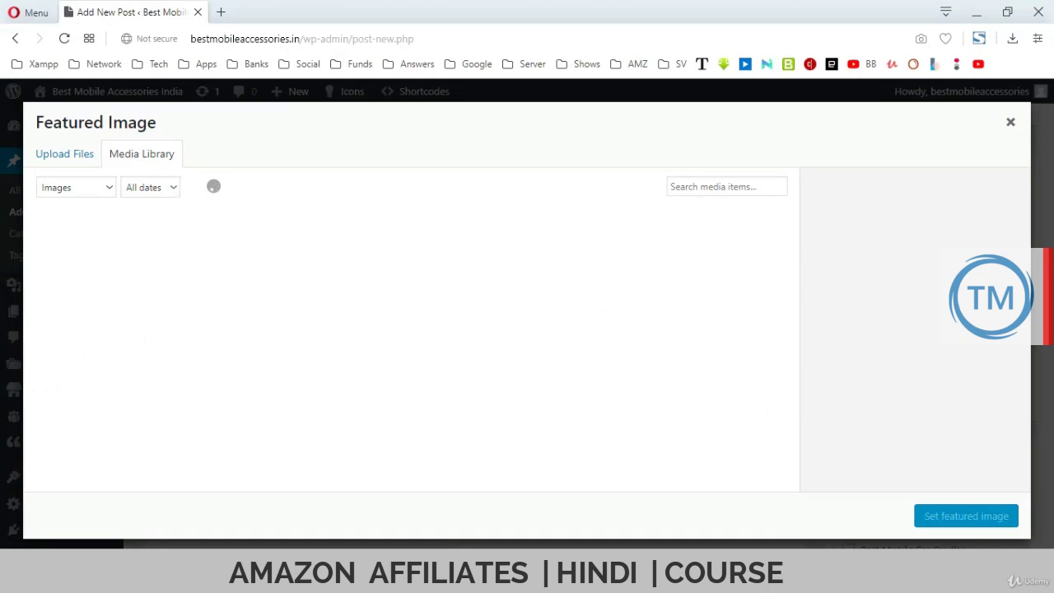
{"action": "left_click", "coordinate": [64, 154]}
{"action": "left_click", "coordinate": [527, 347]}
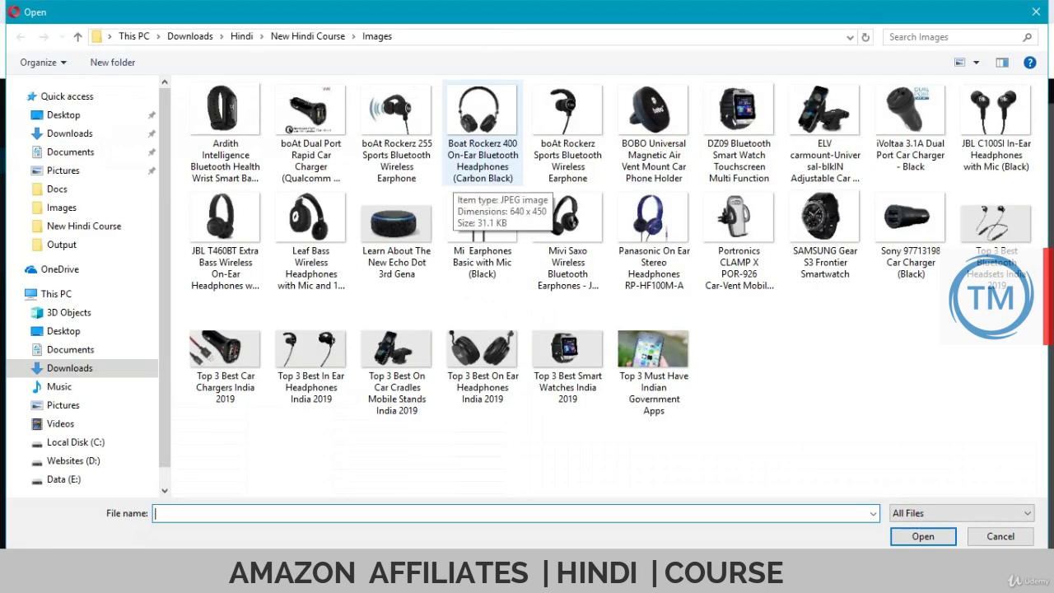
{"action": "left_click", "coordinate": [653, 350]}
{"action": "left_click", "coordinate": [922, 536]}
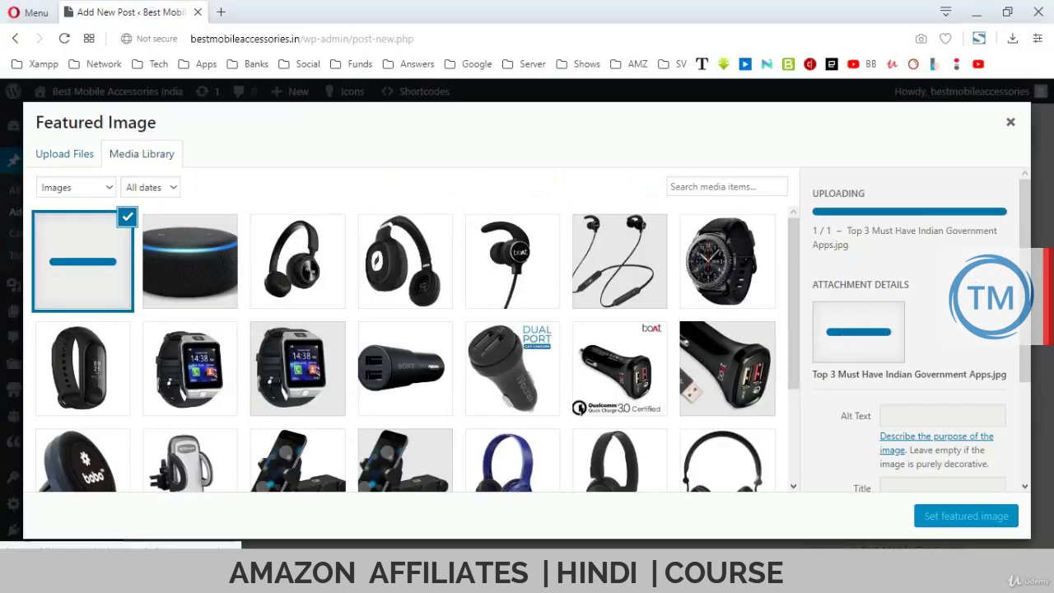
{"action": "left_click", "coordinate": [966, 515]}
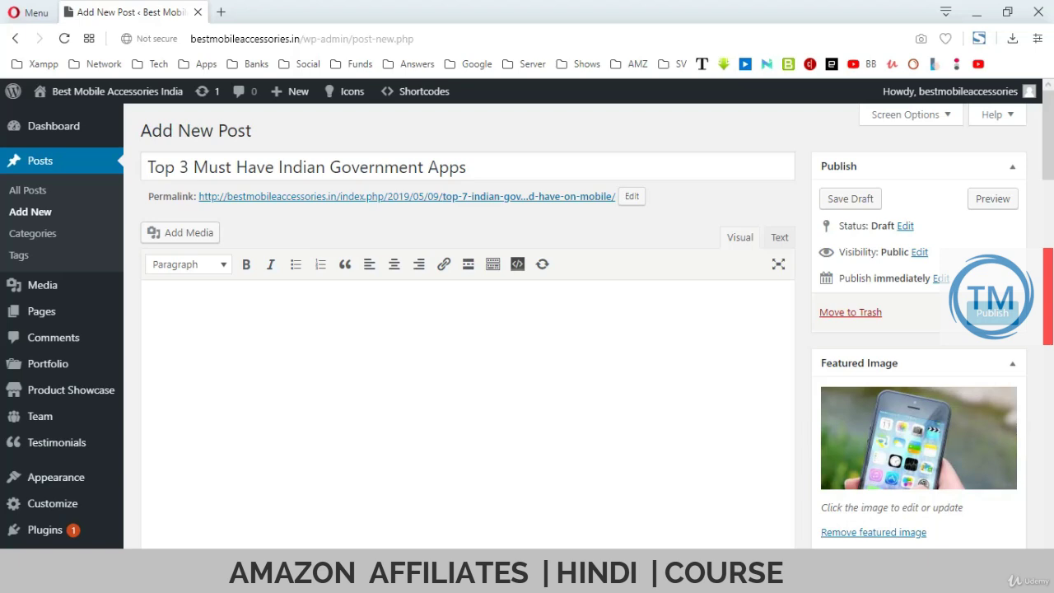
- Copy the post title "Top 3 Must Have Indian Government Apps" into the post body as its first line
{"action": "triple_click", "coordinate": [446, 167]}
{"action": "key", "text": "ctrl+x"}
{"action": "key", "text": "ctrl+z"}
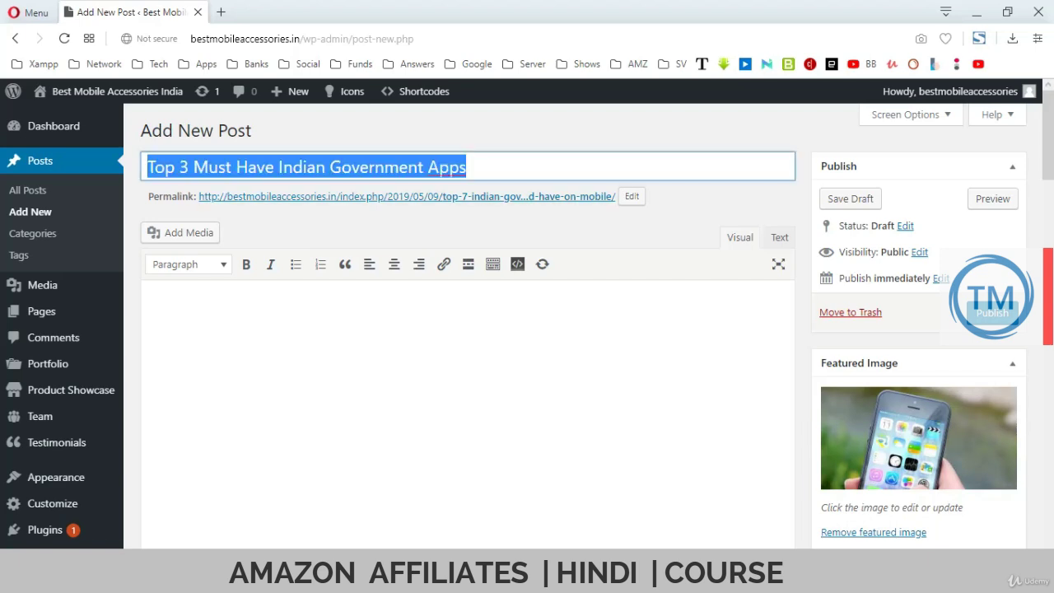
{"action": "key", "text": "Tab"}
{"action": "key", "text": "ctrl+v"}
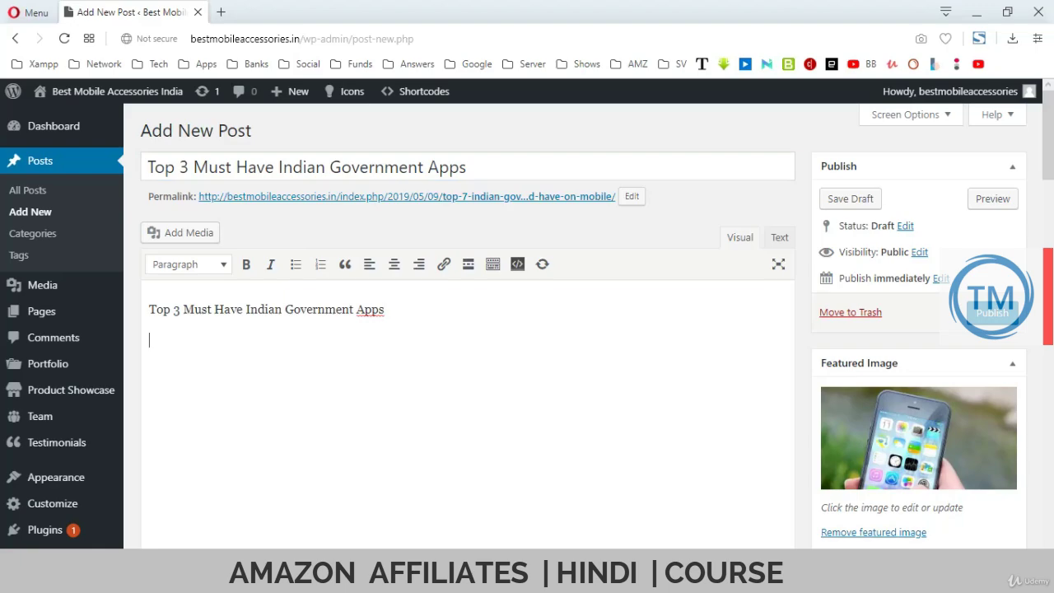
- Switch to the Deccan Herald article on top 7 Indian government apps and find its BHIM section
{"action": "key", "text": "alt+Tab"}
{"action": "key", "text": "alt+Tab"}
{"action": "key", "text": "alt+Tab"}
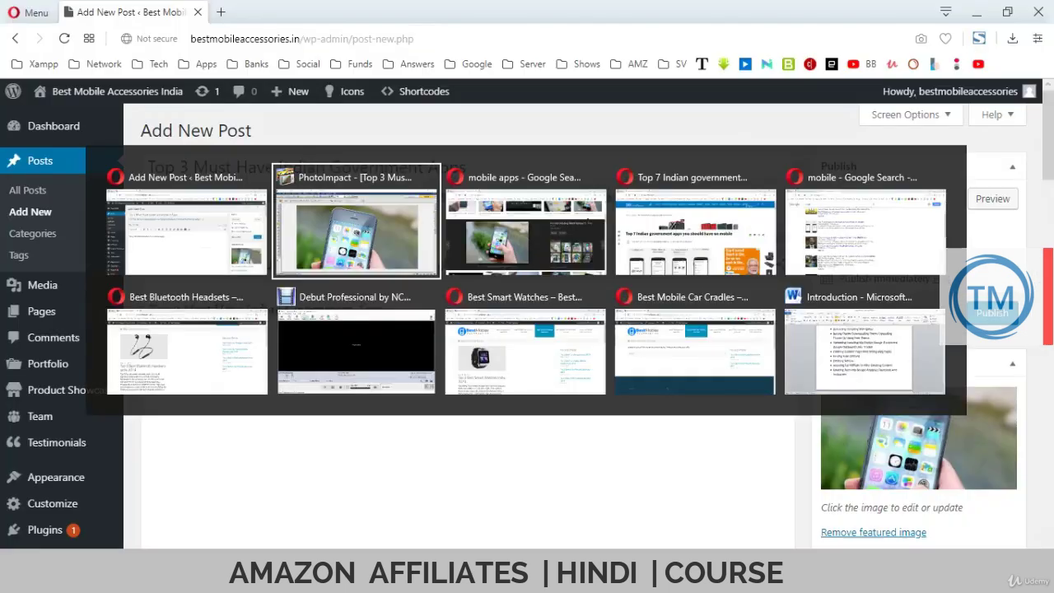
{"action": "key", "text": "alt+Tab"}
{"action": "key", "text": "alt+Tab"}
{"action": "scroll", "coordinate": [527, 330], "scroll_direction": "down", "scroll_amount": 10}
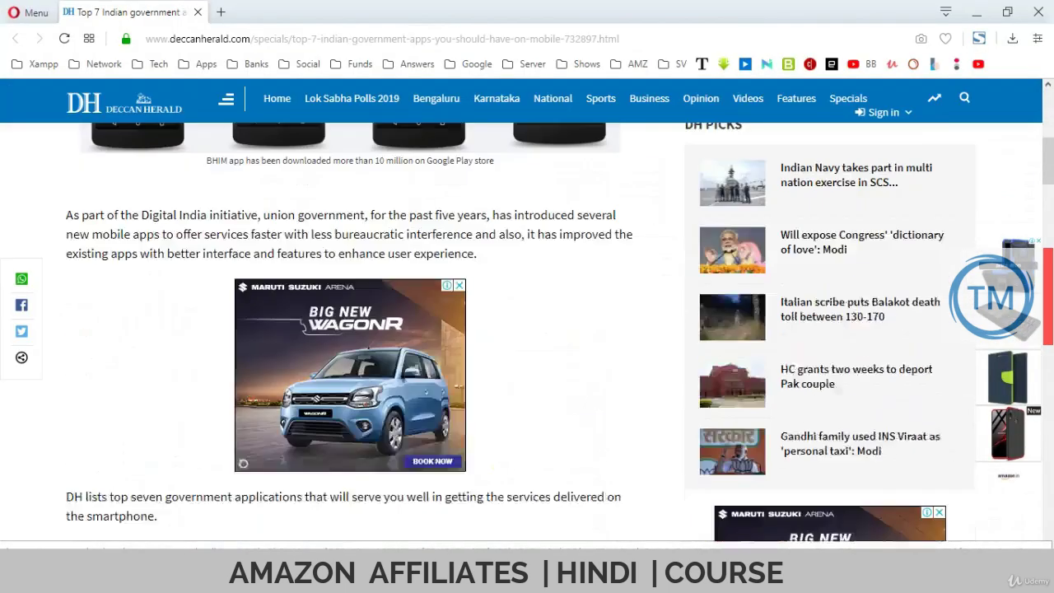
{"action": "scroll", "coordinate": [527, 329], "scroll_direction": "up", "scroll_amount": 3}
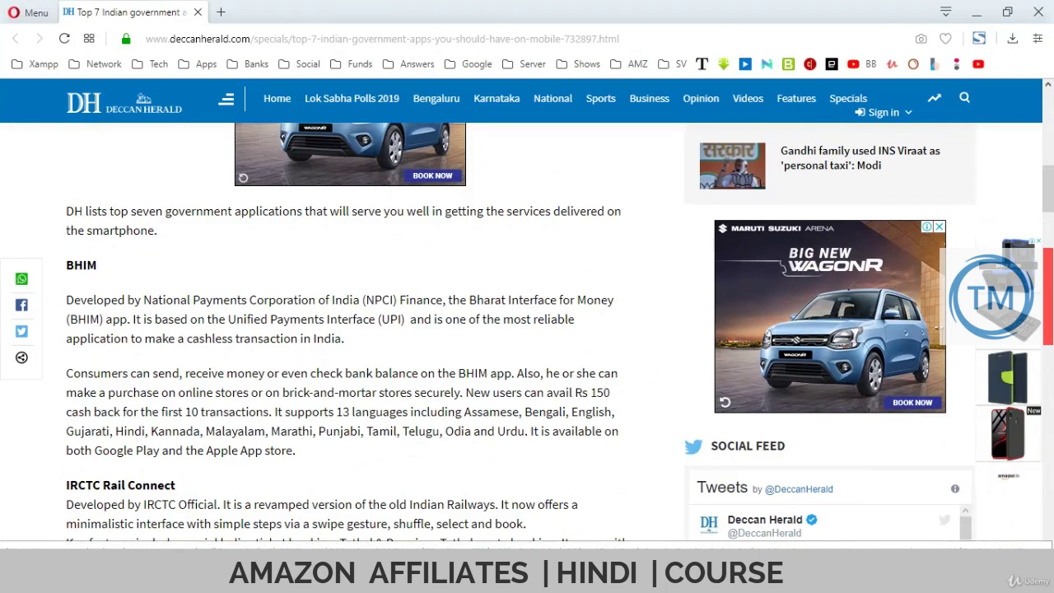
- Try to copy the article's BHIM, IRCTC Rail Connect and Digilocker sections together into the post body, and undo the paste
{"action": "left_click_drag", "start_coordinate": [66, 265], "coordinate": [106, 430]}
{"action": "scroll", "coordinate": [106, 431], "scroll_direction": "down", "scroll_amount": 10}
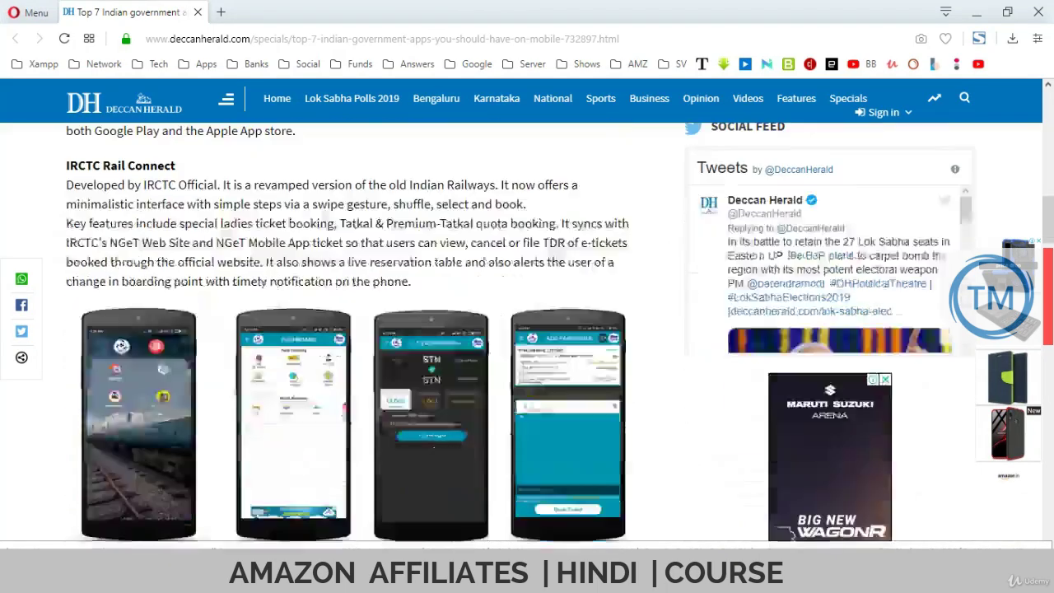
{"action": "scroll", "coordinate": [411, 350], "scroll_direction": "down", "scroll_amount": 2}
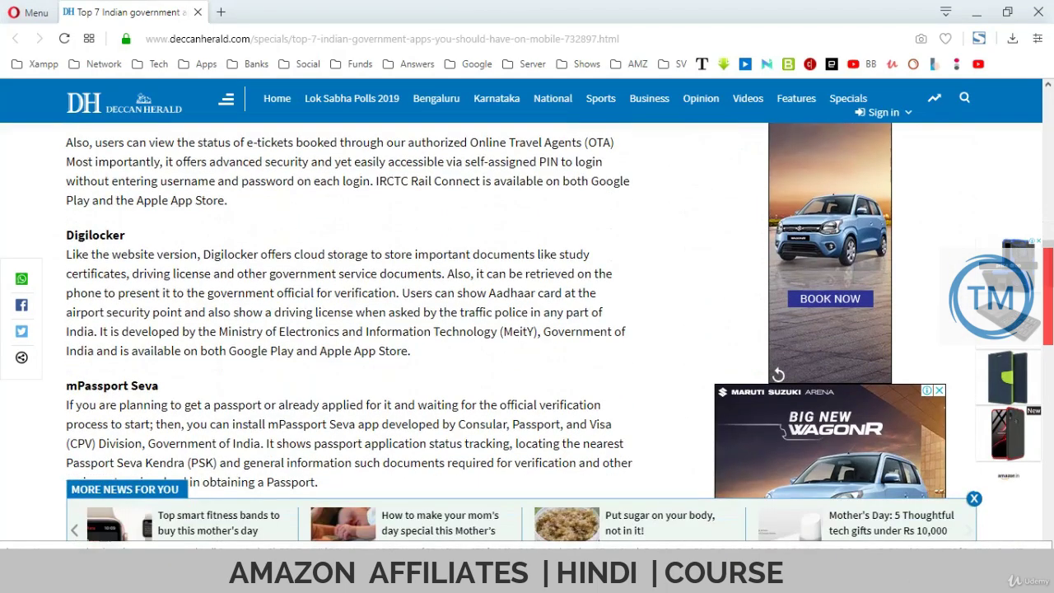
{"action": "left_click", "coordinate": [411, 351], "text": "shift"}
{"action": "left_click", "coordinate": [410, 353]}
{"action": "key", "text": "alt+Tab"}
{"action": "key", "text": "ctrl+v"}
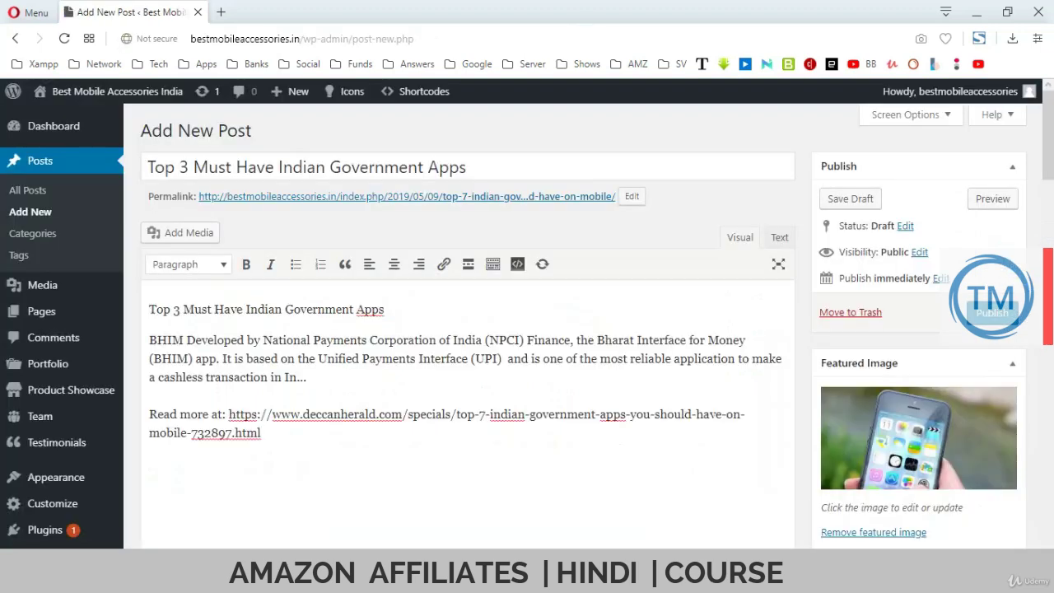
{"action": "key", "text": "ctrl+z"}
- Copy only the article's BHIM heading and first paragraph into the post body and delete the pasted "Read more at" link
{"action": "key", "text": "alt+Tab"}
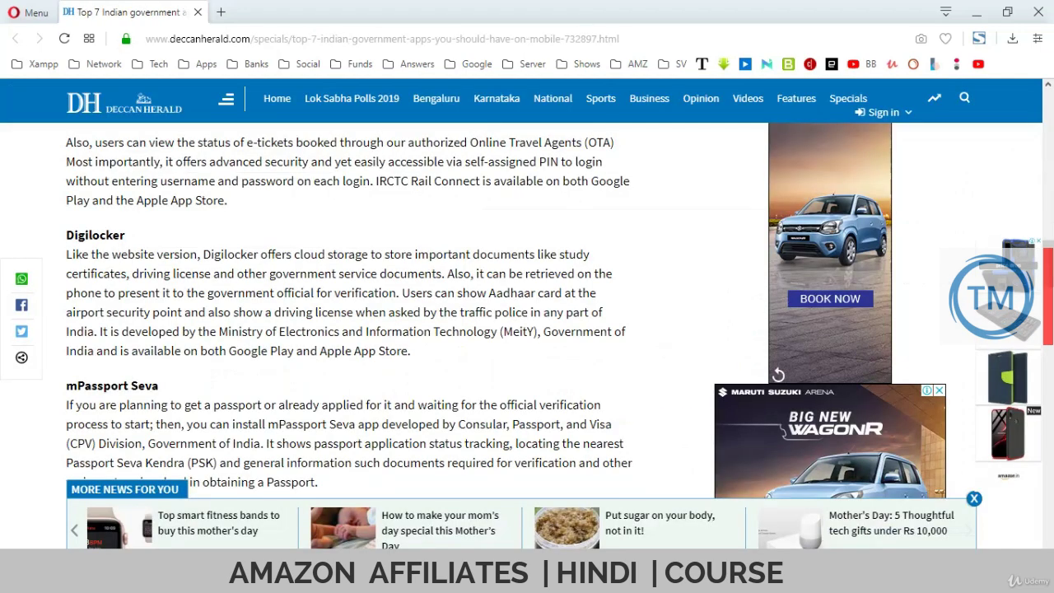
{"action": "scroll", "coordinate": [346, 329], "scroll_direction": "up", "scroll_amount": 5}
{"action": "scroll", "coordinate": [346, 330], "scroll_direction": "up", "scroll_amount": 5}
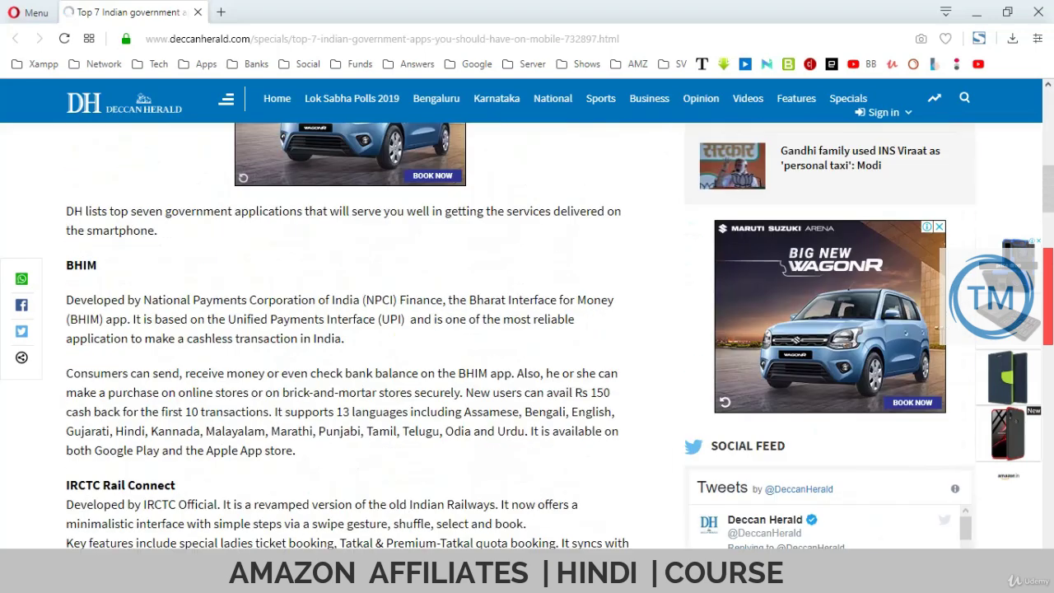
{"action": "left_click_drag", "start_coordinate": [66, 262], "coordinate": [344, 337]}
{"action": "key", "text": "ctrl+c"}
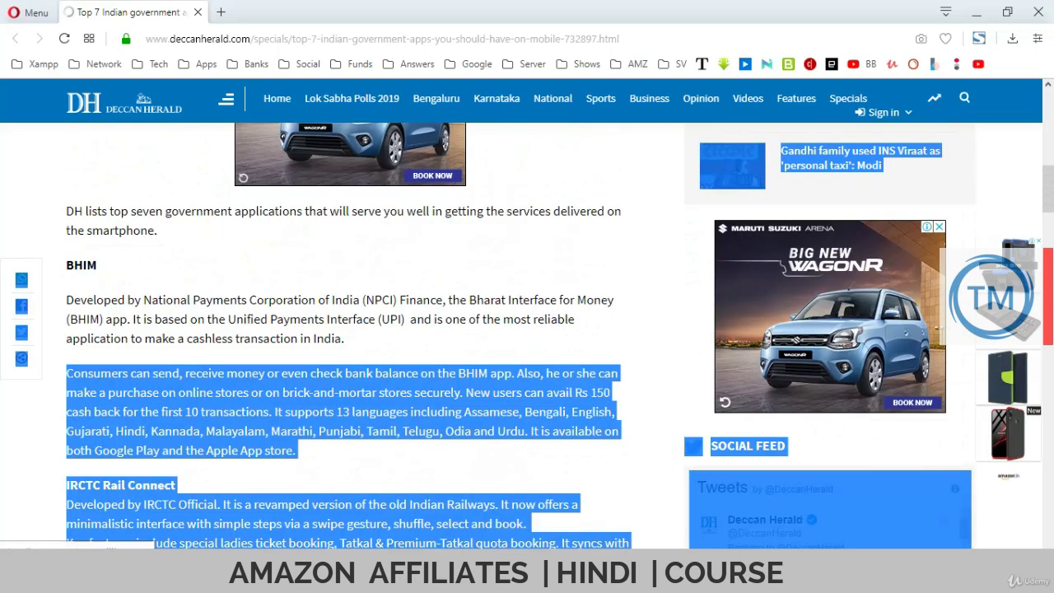
{"action": "key", "text": "alt+Tab"}
{"action": "key", "text": "ctrl+v"}
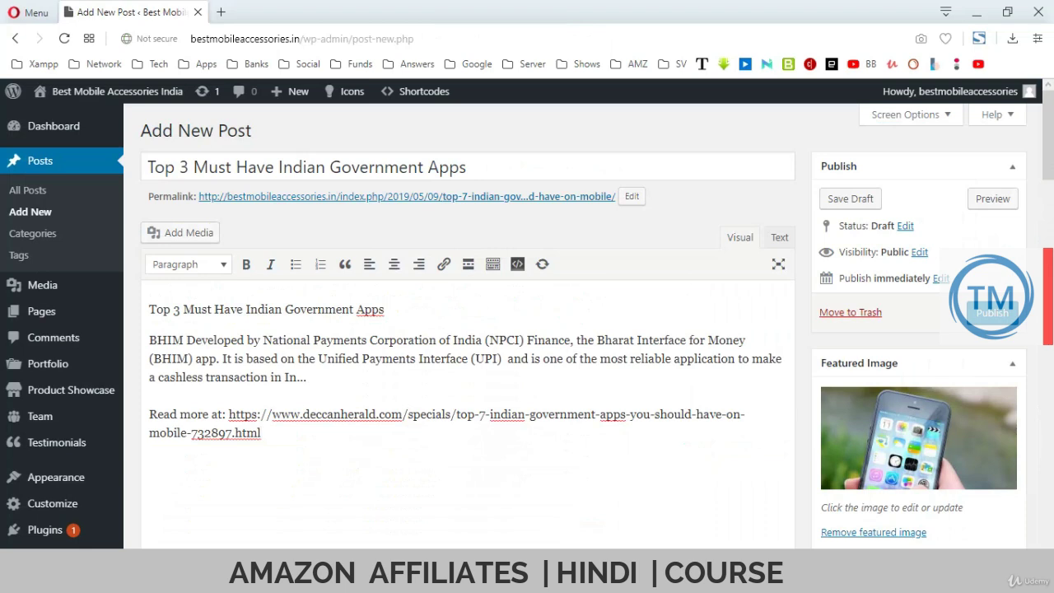
{"action": "key", "text": "ctrl+shift+End"}
{"action": "key", "text": "Delete"}
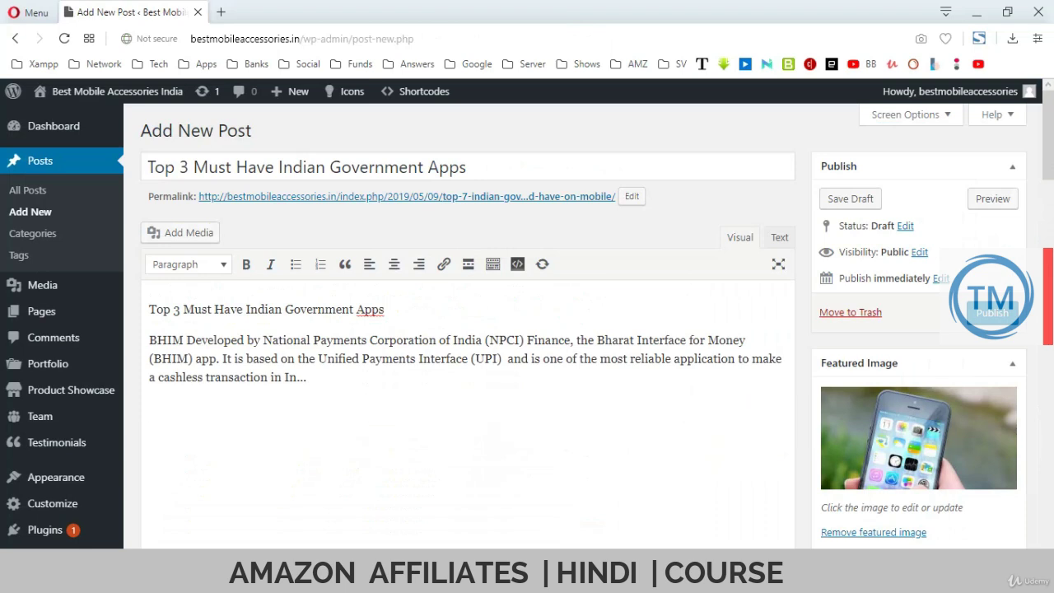
- Insert the phone image from the media library on a new line between the title line and the BHIM paragraph
{"action": "left_click", "coordinate": [385, 309]}
{"action": "key", "text": "Return"}
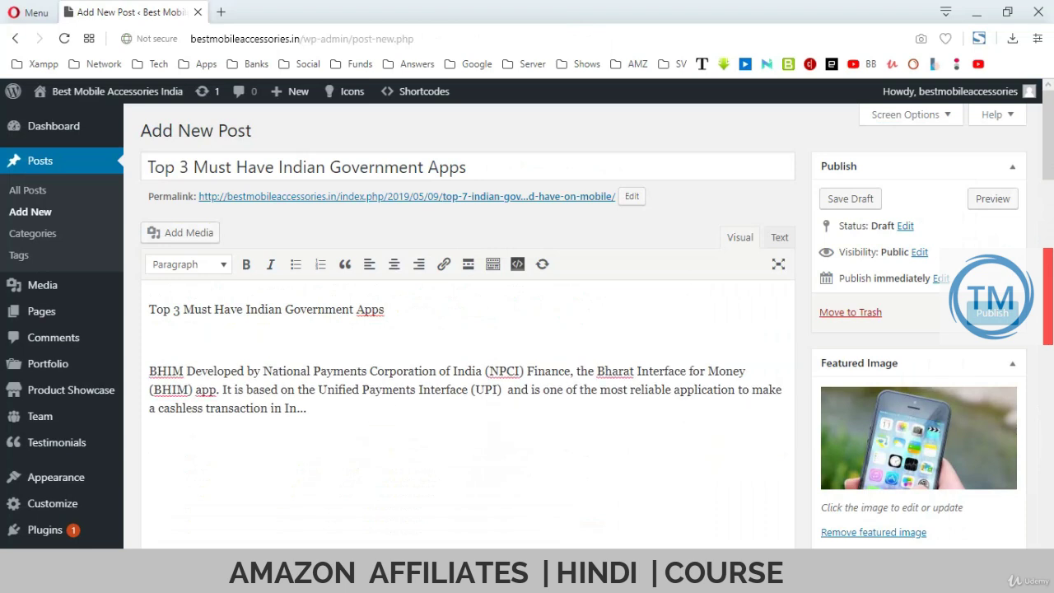
{"action": "left_click", "coordinate": [180, 232]}
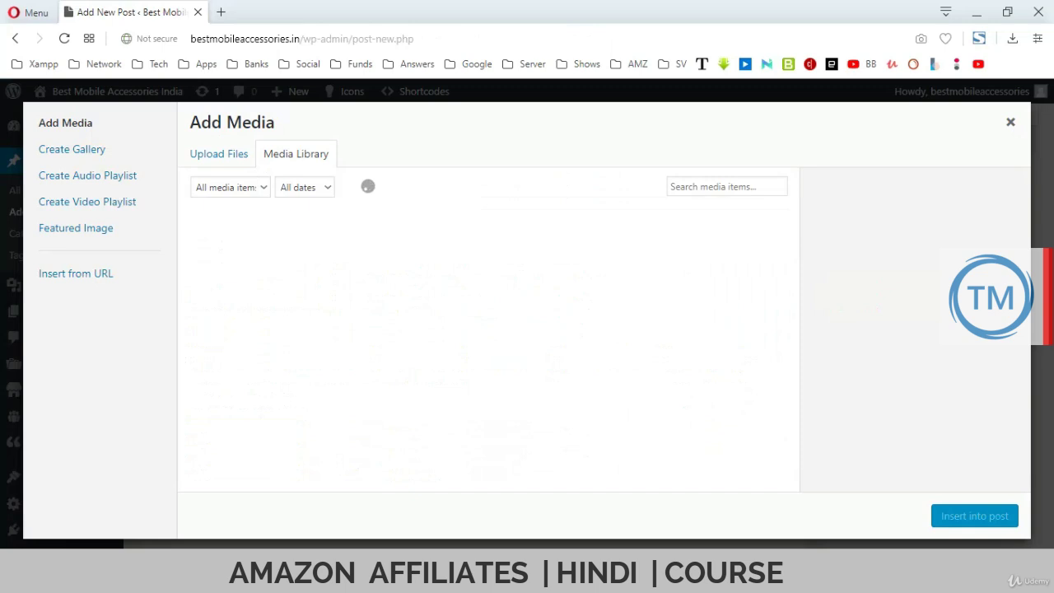
{"action": "left_click", "coordinate": [244, 268]}
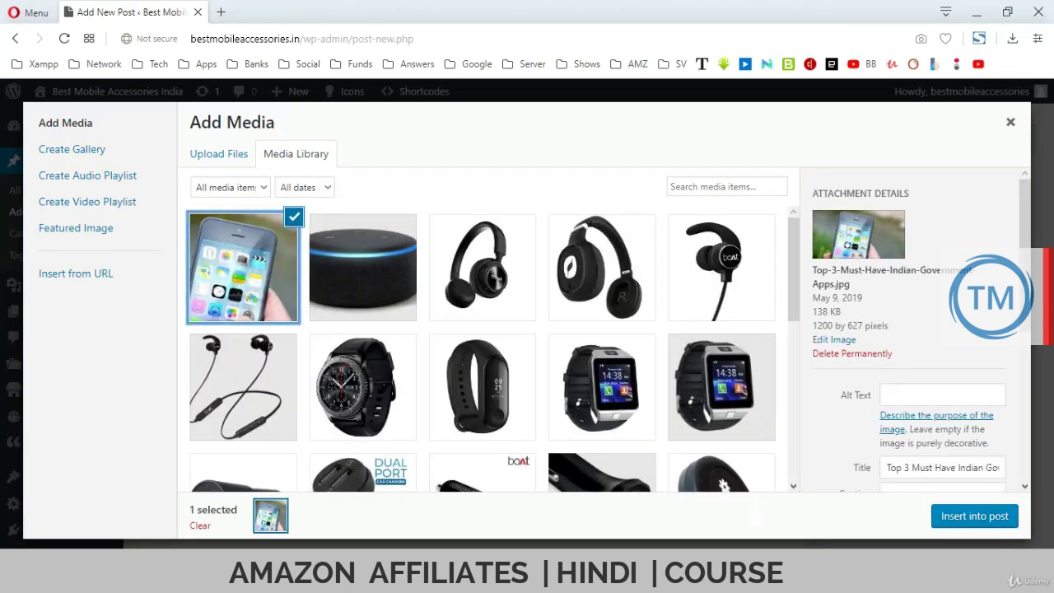
{"action": "left_click", "coordinate": [974, 515]}
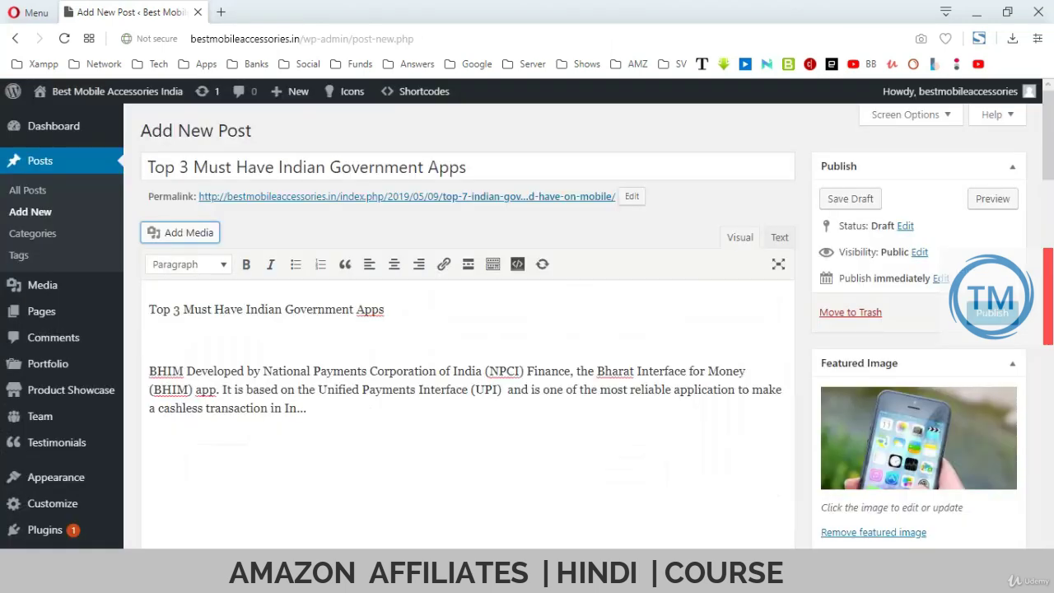
- Add the article's "Consumers can send, receive money" paragraph below the BHIM text and delete its "Read more at" link
{"action": "scroll", "coordinate": [467, 346], "scroll_direction": "down", "scroll_amount": 3}
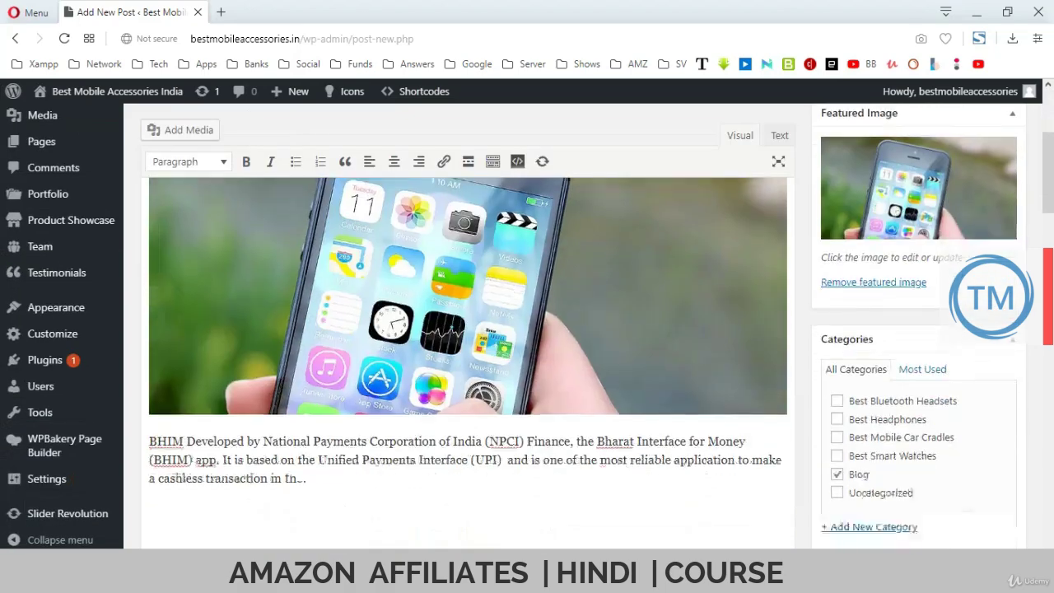
{"action": "scroll", "coordinate": [467, 330], "scroll_direction": "down", "scroll_amount": 3}
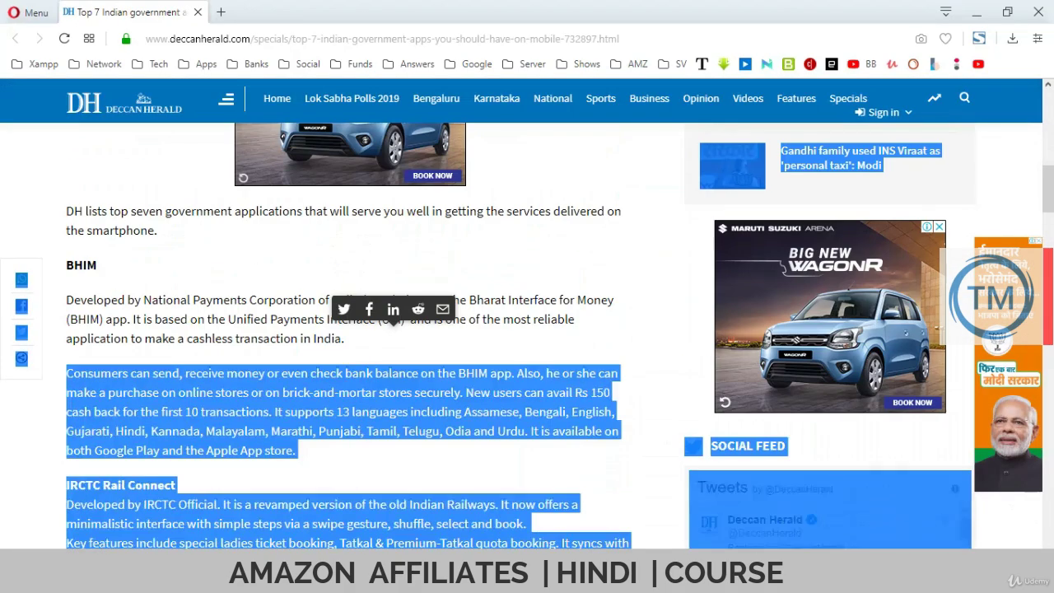
{"action": "left_click_drag", "start_coordinate": [296, 450], "coordinate": [66, 373]}
{"action": "key", "text": "shift+Down"}
{"action": "key", "text": "shift+Down"}
{"action": "key", "text": "shift+Down"}
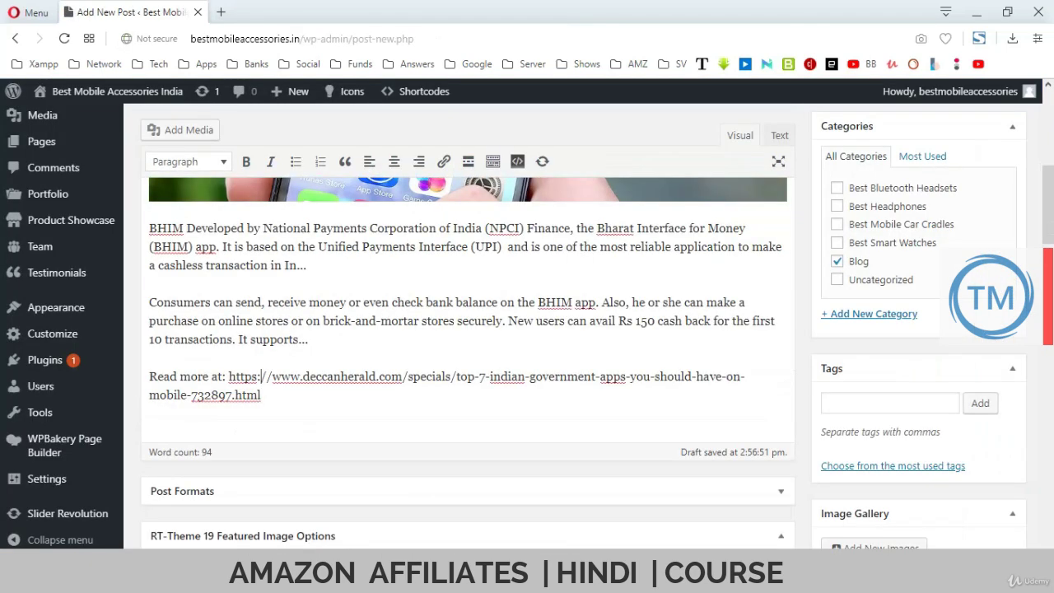
{"action": "left_click_drag", "start_coordinate": [150, 377], "coordinate": [261, 395]}
{"action": "key", "text": "BackSpace"}
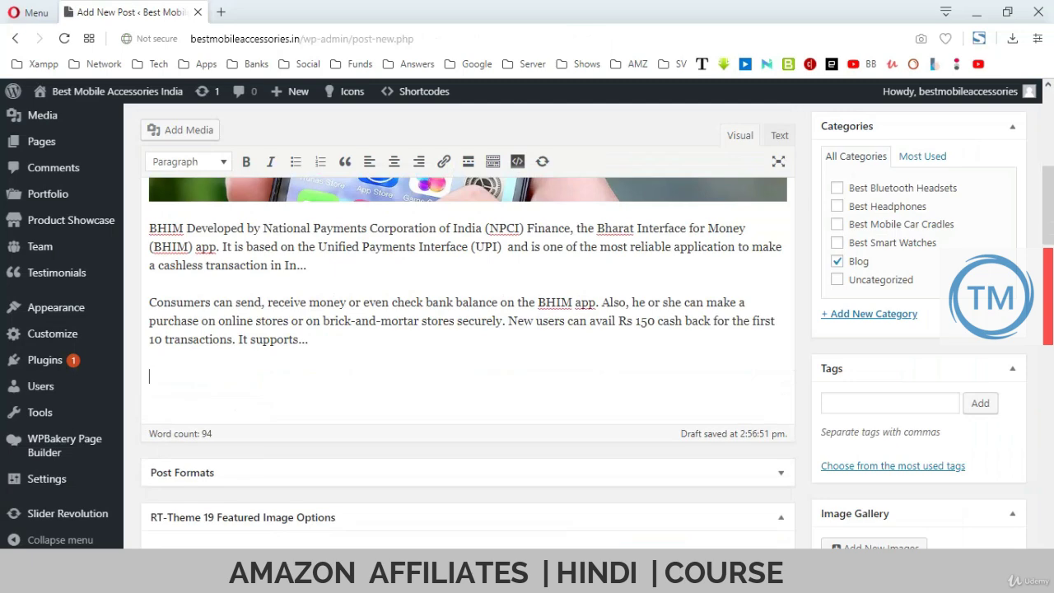
- Copy the article's IRCTC Rail Connect heading and text to the end of the post and delete the "Read more at" link
{"action": "key", "text": "alt+Tab"}
{"action": "scroll", "coordinate": [411, 330], "scroll_direction": "down", "scroll_amount": 2}
{"action": "left_click", "coordinate": [412, 317]}
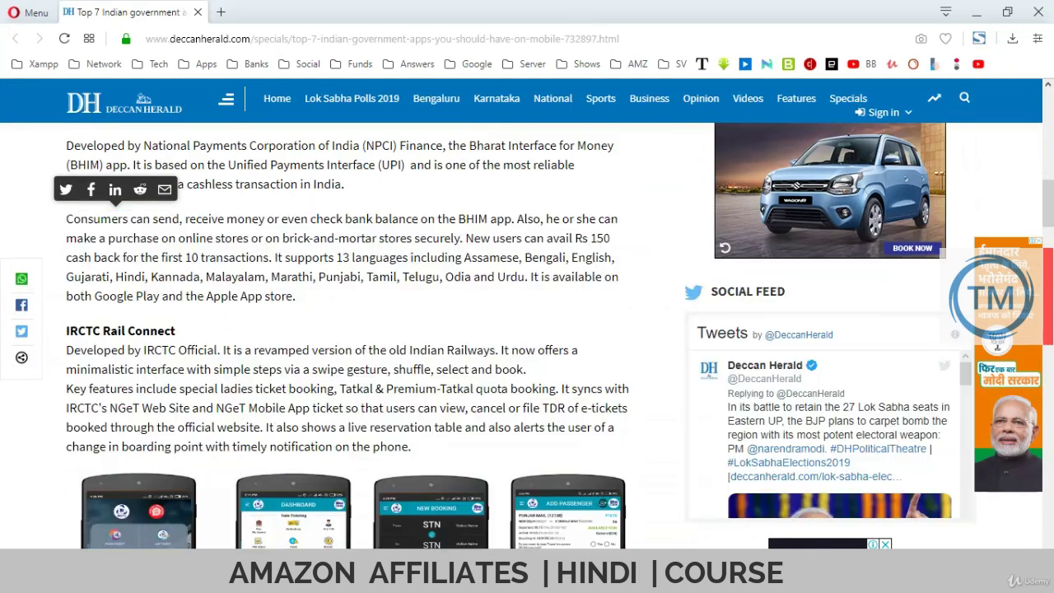
{"action": "left_click_drag", "start_coordinate": [66, 330], "coordinate": [410, 446]}
{"action": "key", "text": "alt+Tab"}
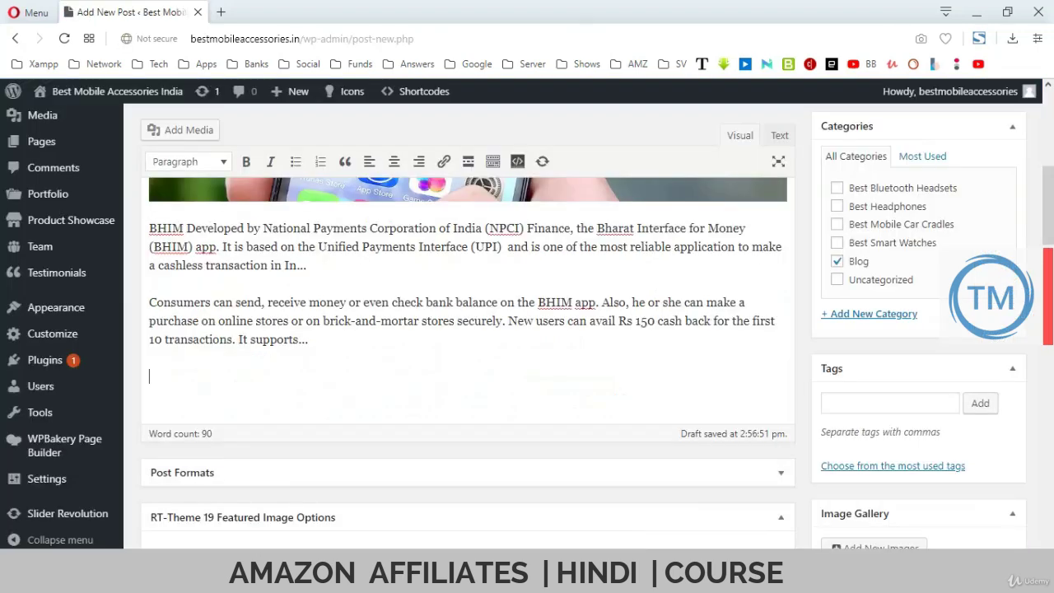
{"action": "key", "text": "ctrl+v"}
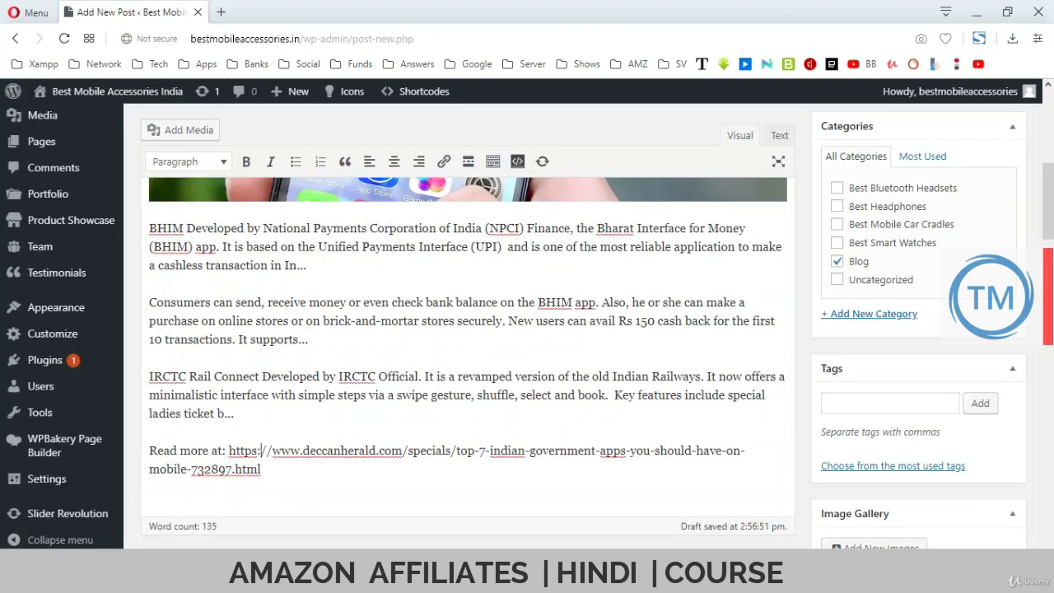
{"action": "left_click_drag", "start_coordinate": [149, 450], "coordinate": [262, 470]}
{"action": "key", "text": "Delete"}
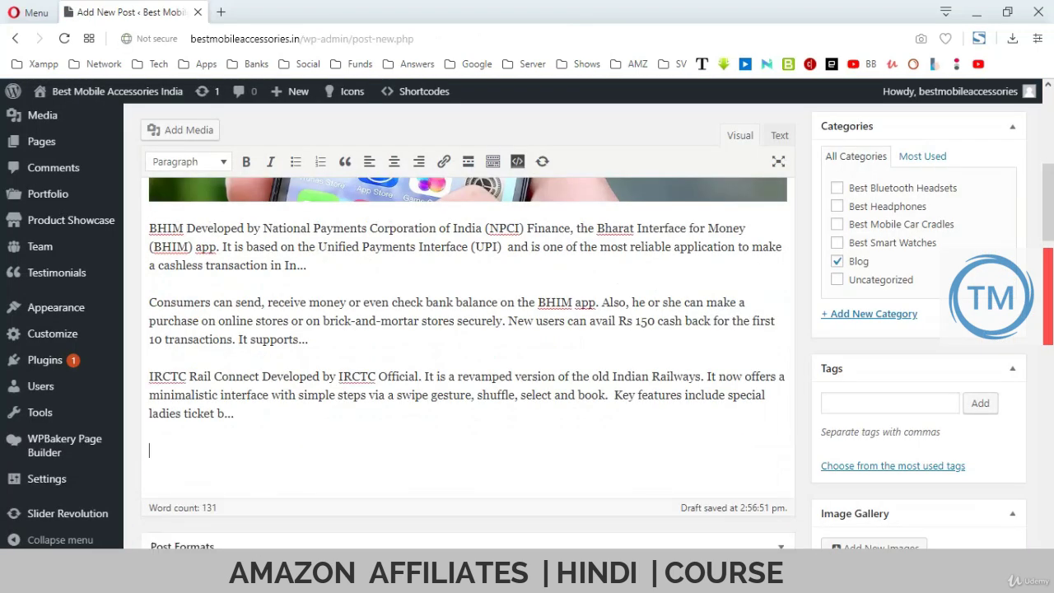
- Copy the Digilocker heading and paragraph from the Deccan Herald article and return to an empty line at the end of the post
{"action": "key", "text": "alt+Tab"}
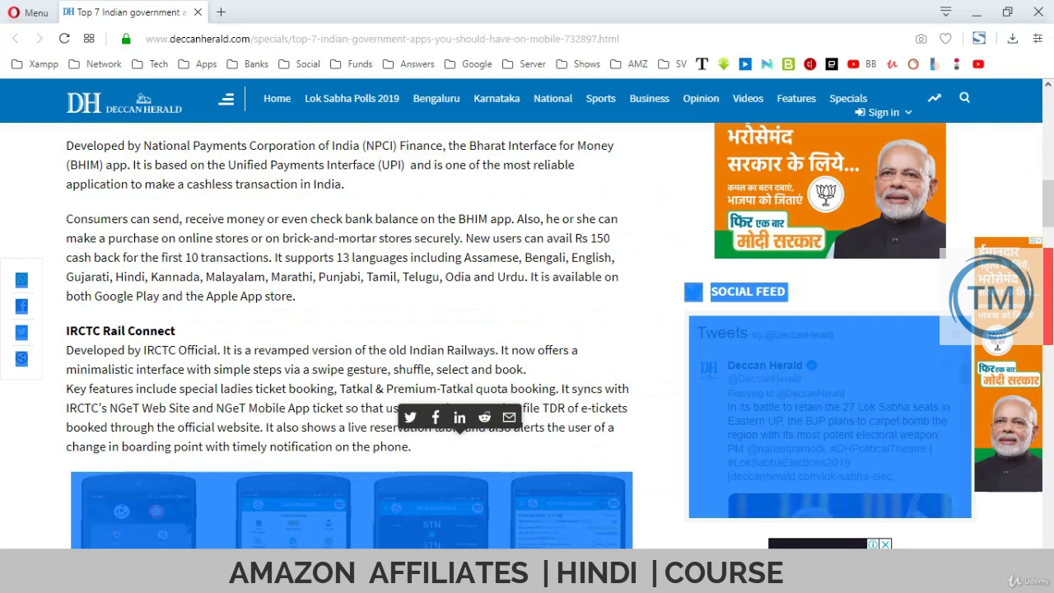
{"action": "scroll", "coordinate": [345, 329], "scroll_direction": "up", "scroll_amount": 2}
{"action": "scroll", "coordinate": [345, 330], "scroll_direction": "down", "scroll_amount": 1}
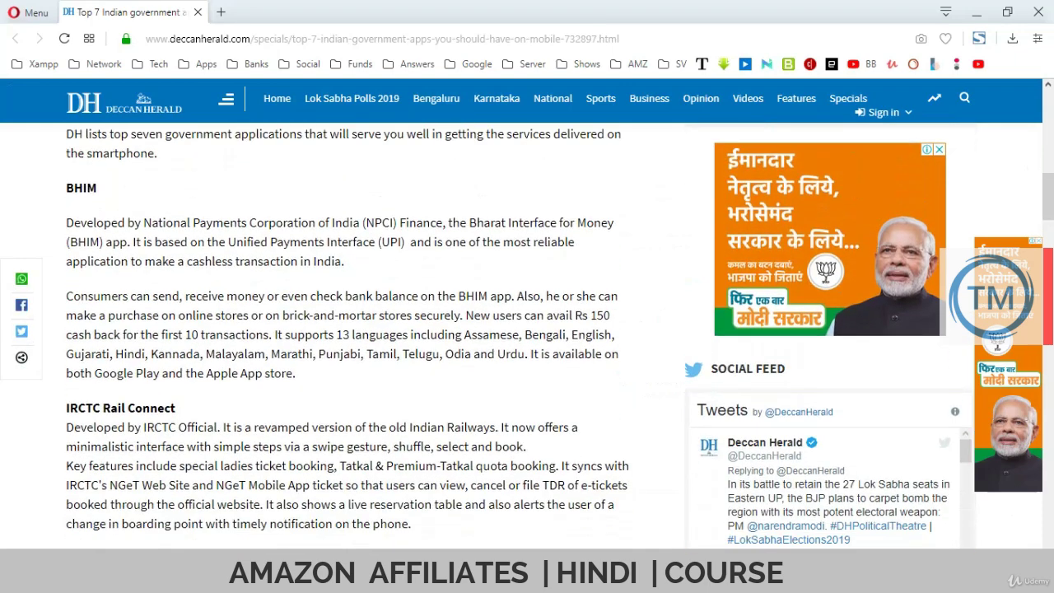
{"action": "key", "text": "alt+Tab"}
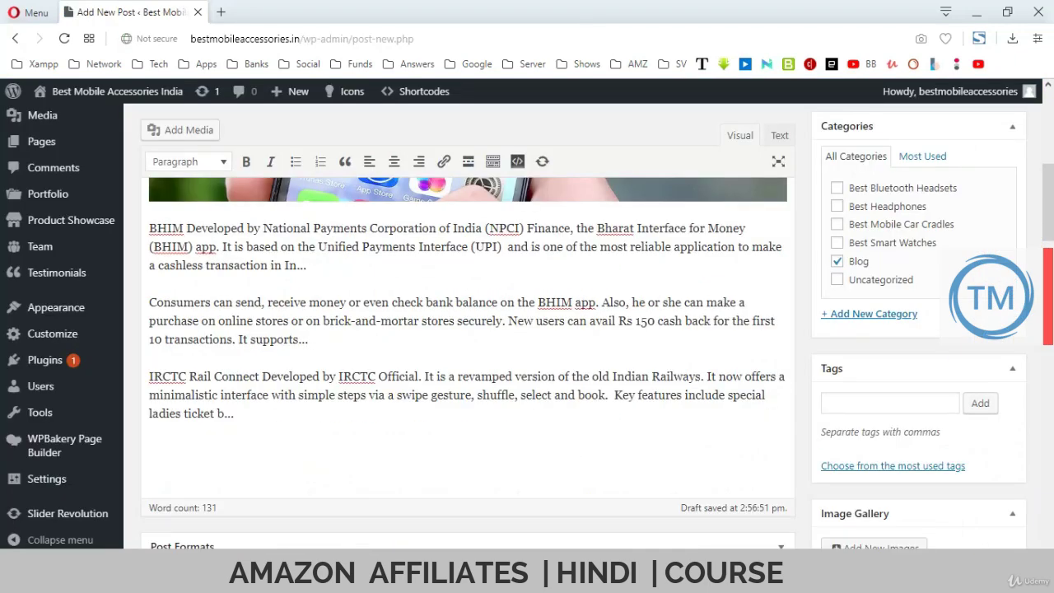
{"action": "key", "text": "alt+Tab"}
{"action": "scroll", "coordinate": [346, 329], "scroll_direction": "down", "scroll_amount": 2}
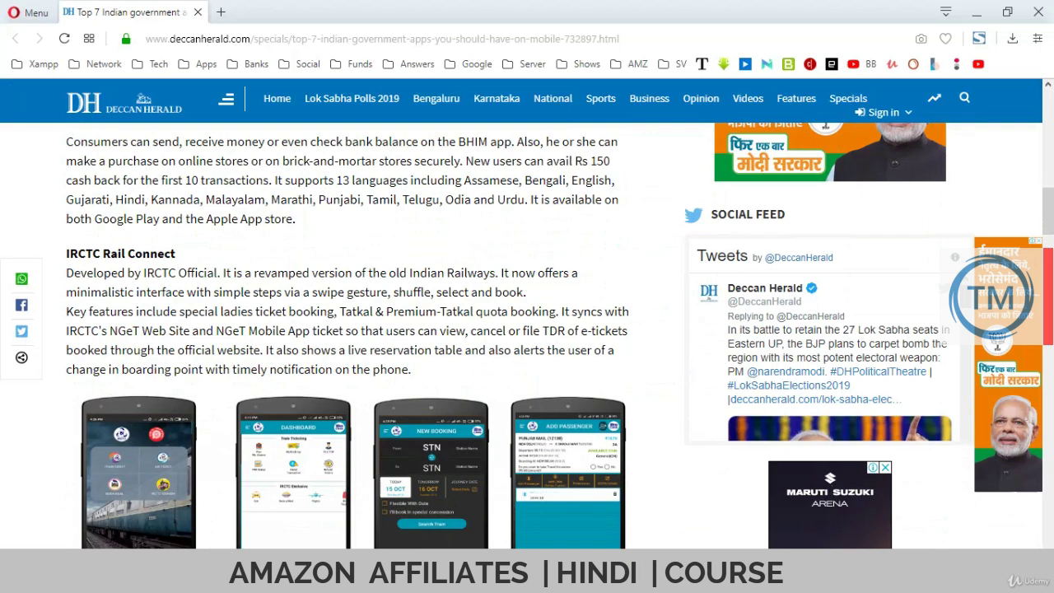
{"action": "key", "text": "alt+Tab"}
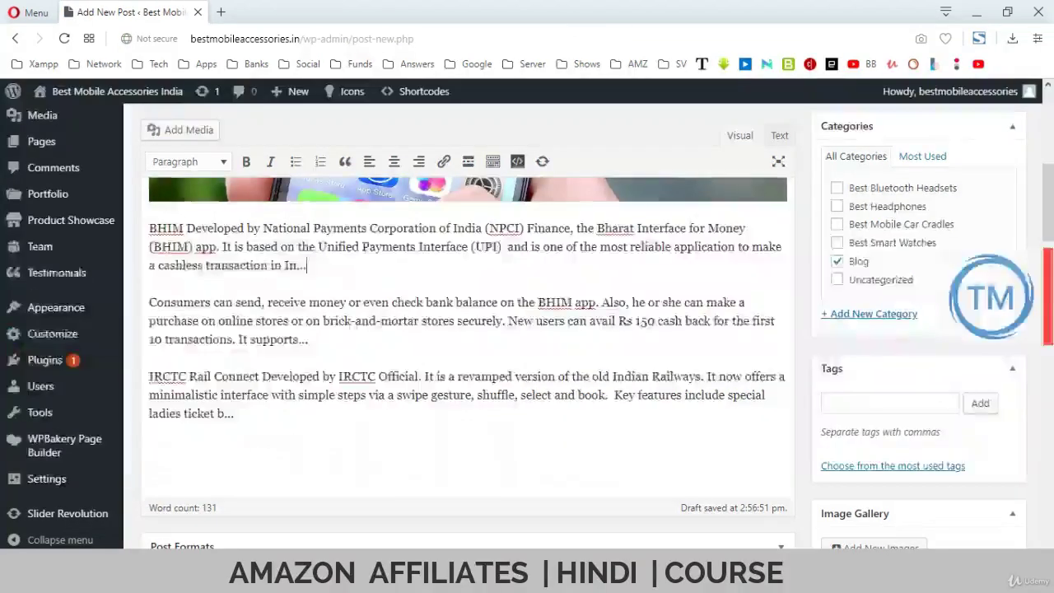
{"action": "key", "text": "Return"}
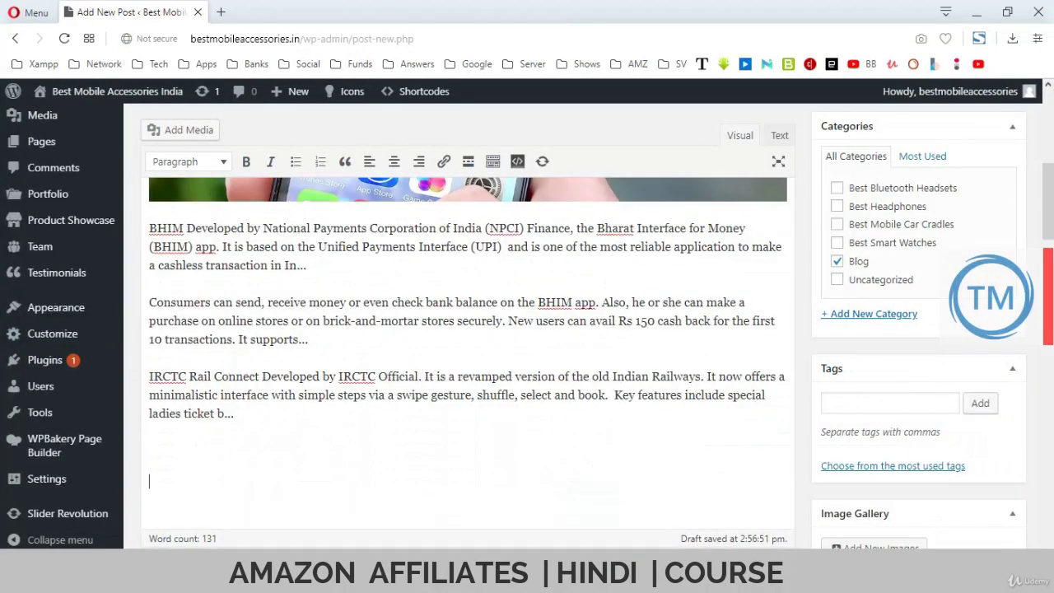
{"action": "key", "text": "alt+Tab"}
{"action": "scroll", "coordinate": [345, 330], "scroll_direction": "down", "scroll_amount": 8}
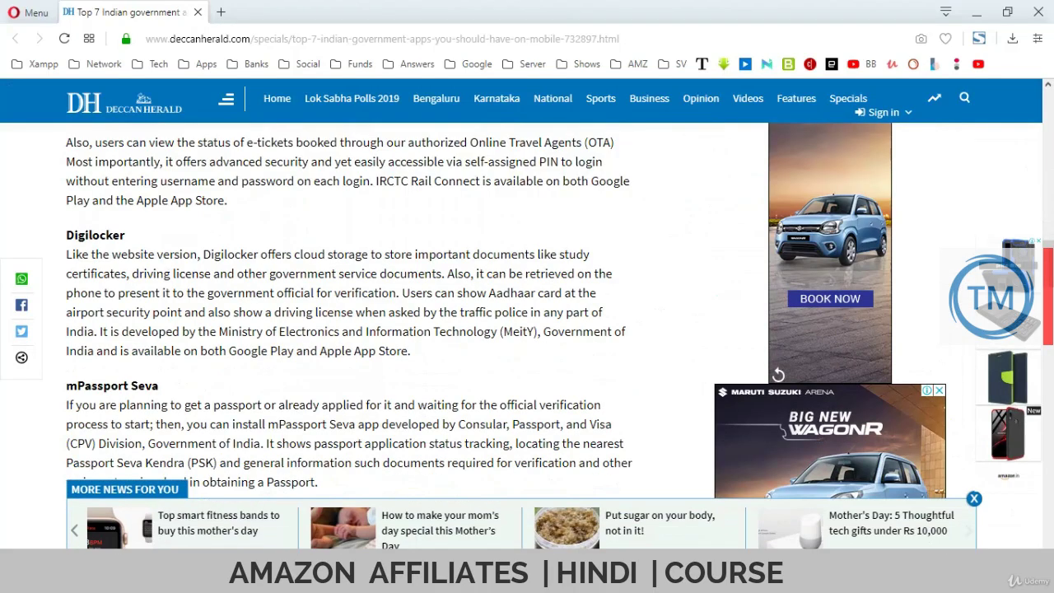
{"action": "left_click_drag", "start_coordinate": [66, 235], "coordinate": [410, 351]}
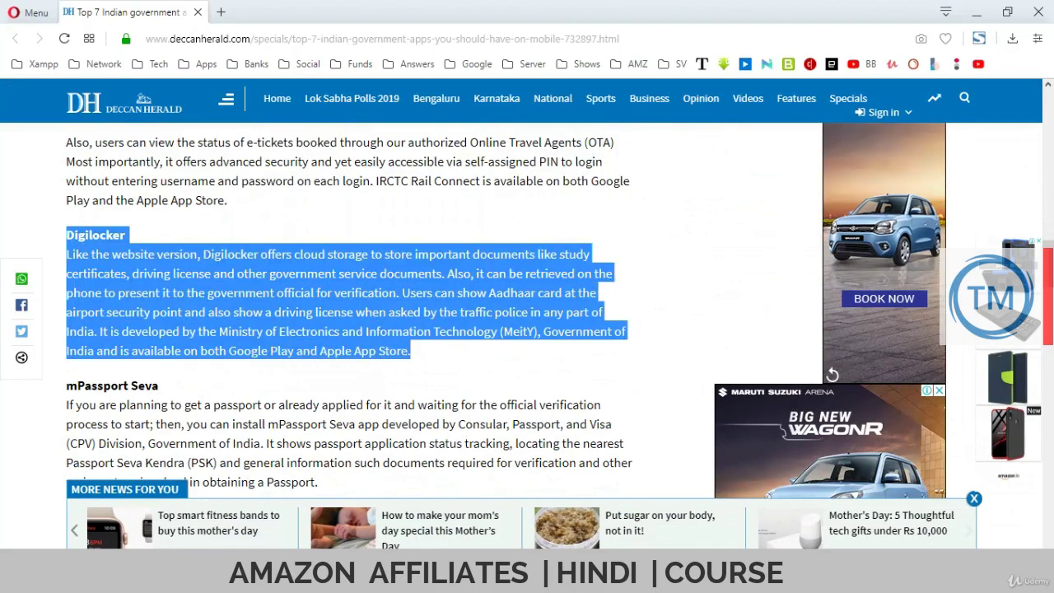
{"action": "left_click_drag", "start_coordinate": [66, 385], "coordinate": [318, 483]}
{"action": "key", "text": "alt+Tab"}
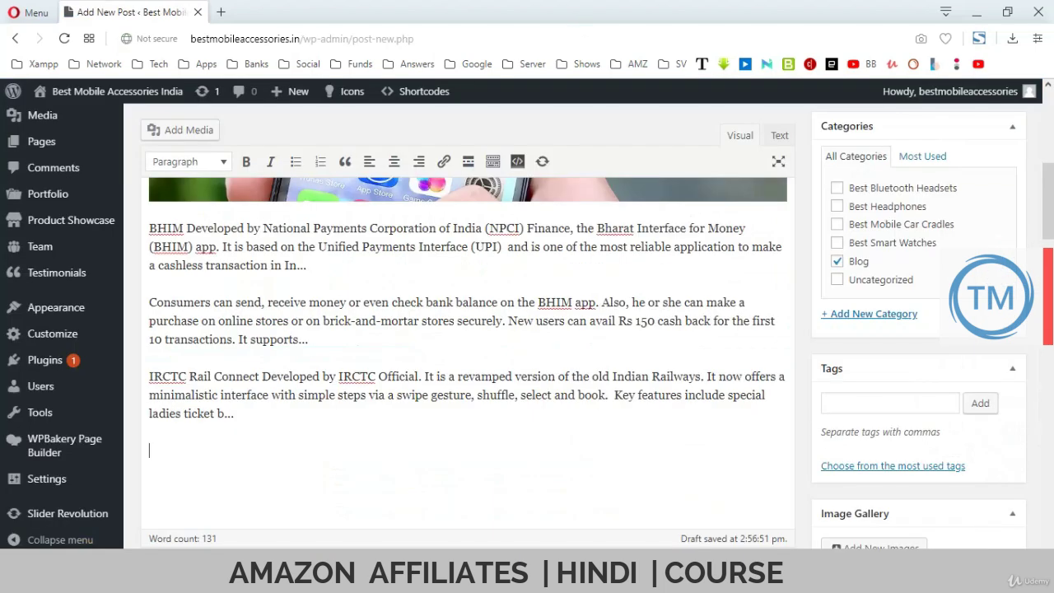
- Paste the Digilocker text at the end of the post and delete its "Read more at" link
{"action": "key", "text": "ctrl+v"}
{"action": "key", "text": "shift+Home"}
{"action": "key", "text": "shift+Up"}
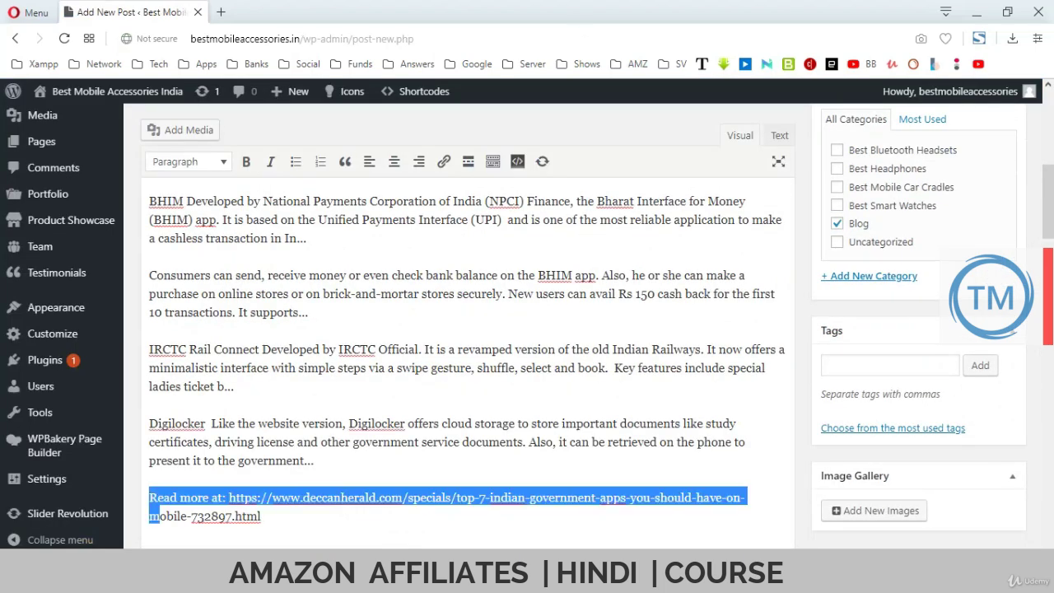
{"action": "key", "text": "BackSpace"}
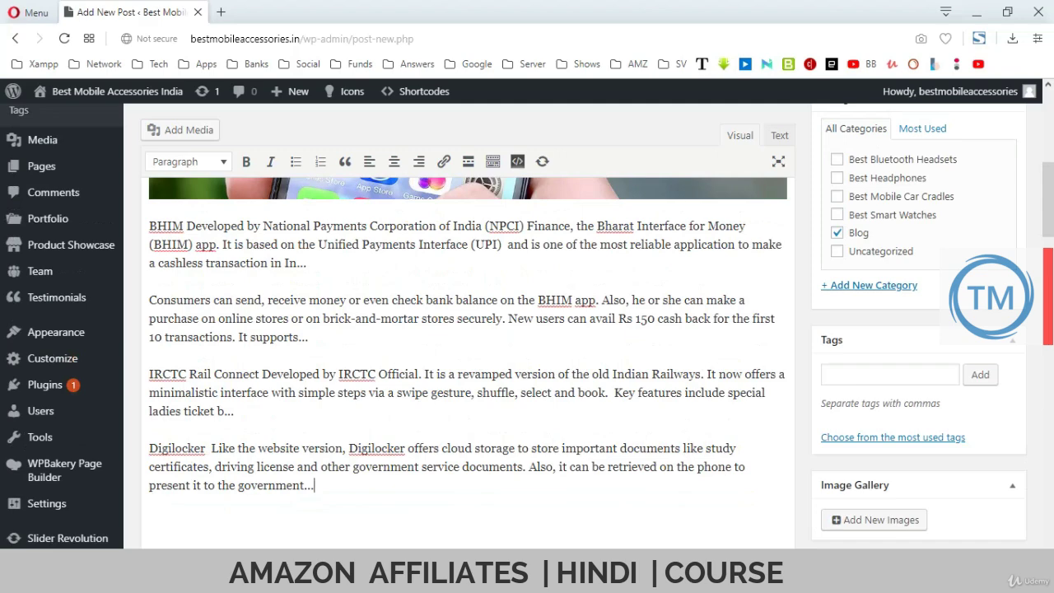
- Publish the "Top 3 Must Have Indian Government Apps" post
{"action": "scroll", "coordinate": [468, 362], "scroll_direction": "up", "scroll_amount": 10}
{"action": "left_click", "coordinate": [992, 312]}
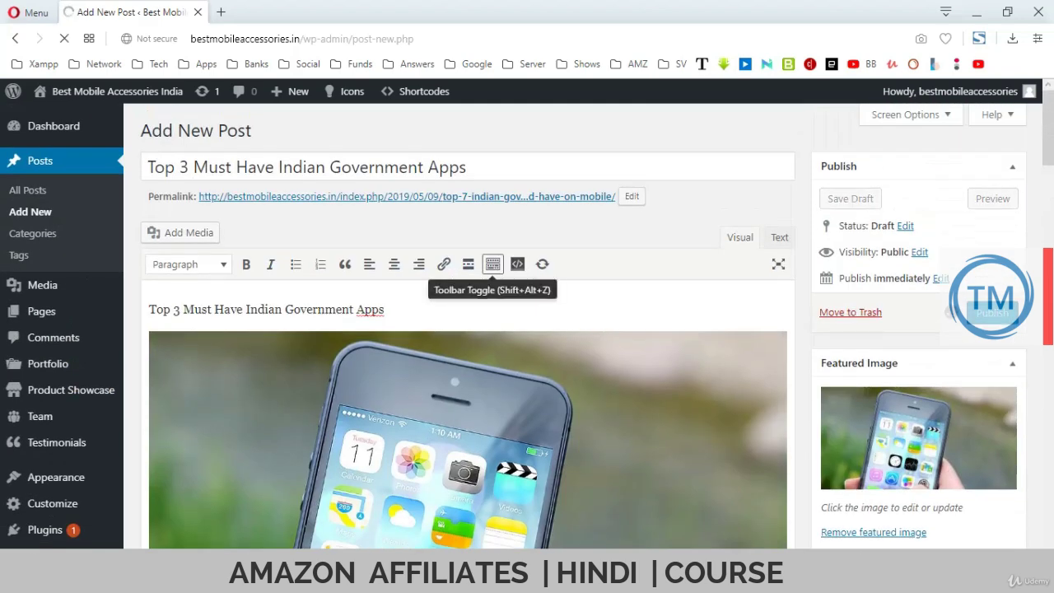
{"action": "scroll", "coordinate": [486, 346], "scroll_direction": "down", "scroll_amount": 2}
{"action": "scroll", "coordinate": [467, 362], "scroll_direction": "down", "scroll_amount": 3}
{"action": "scroll", "coordinate": [467, 362], "scroll_direction": "up", "scroll_amount": 5}
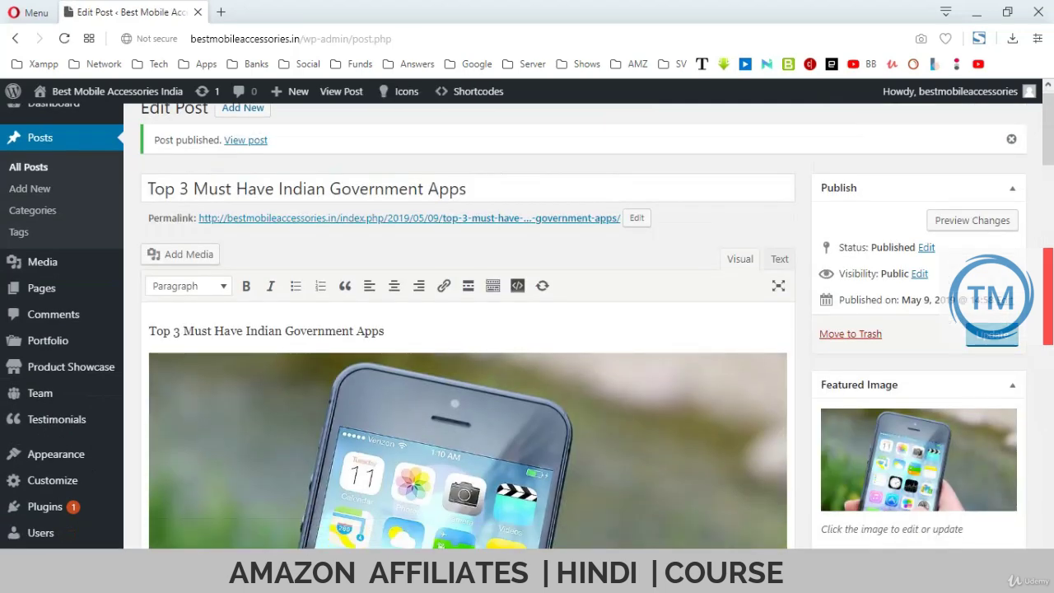
- Open the published post from its permalink in a new window and look through the page
{"action": "right_click", "coordinate": [424, 222]}
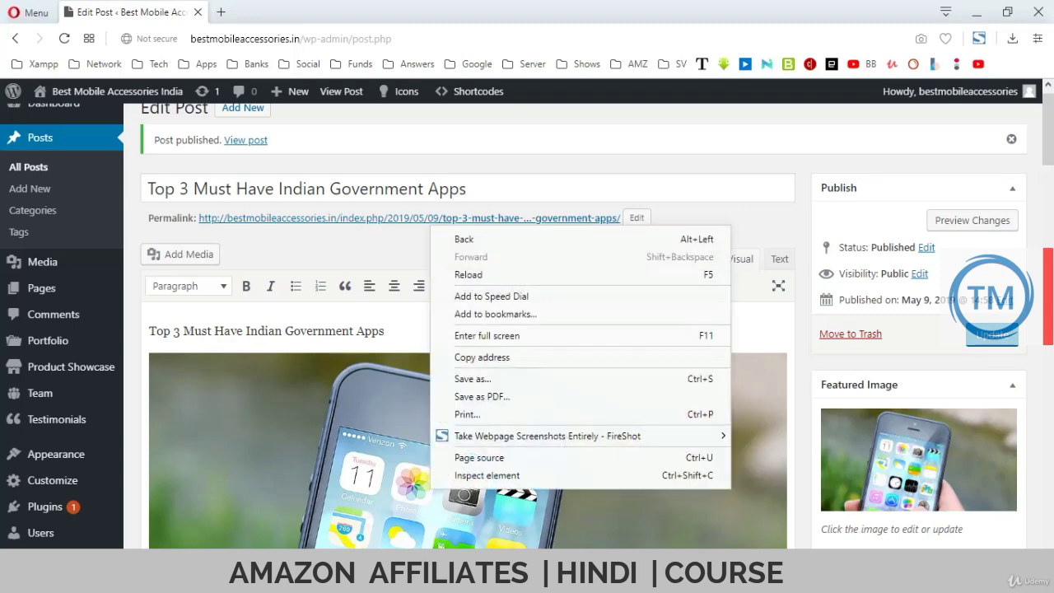
{"action": "right_click", "coordinate": [428, 219]}
{"action": "left_click", "coordinate": [494, 292]}
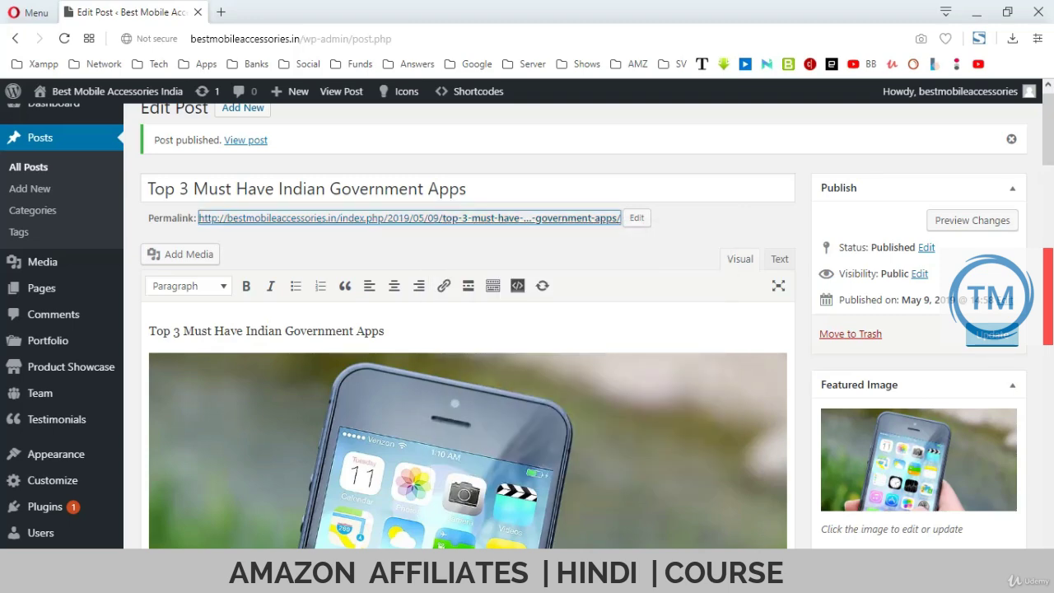
{"action": "key", "text": "Return"}
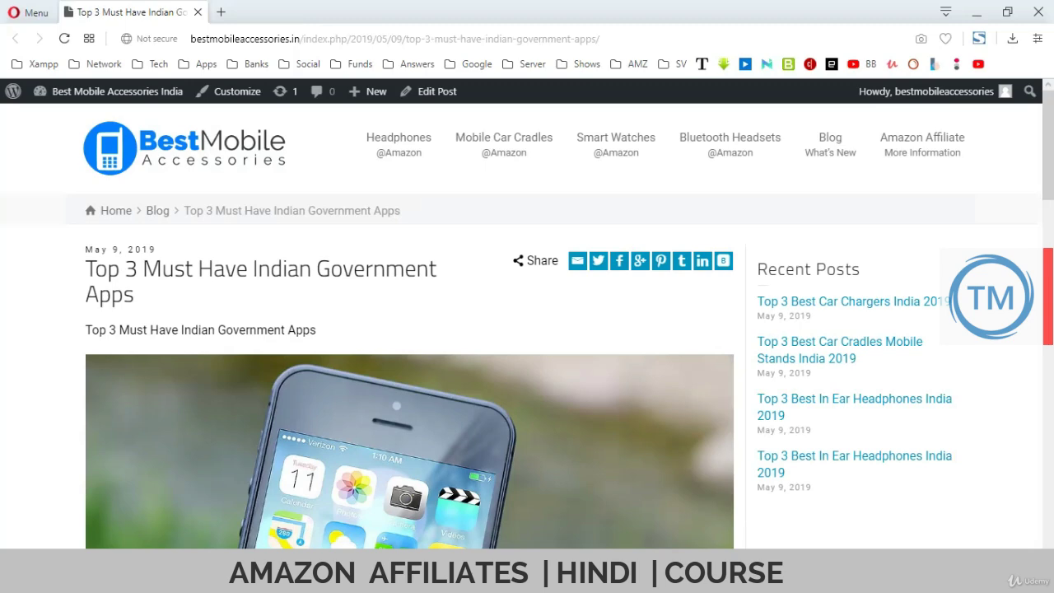
{"action": "scroll", "coordinate": [527, 329], "scroll_direction": "down", "scroll_amount": 6}
{"action": "scroll", "coordinate": [527, 329], "scroll_direction": "up", "scroll_amount": 6}
- Reload the site's home page and look through the listed posts
{"action": "key", "text": "F5"}
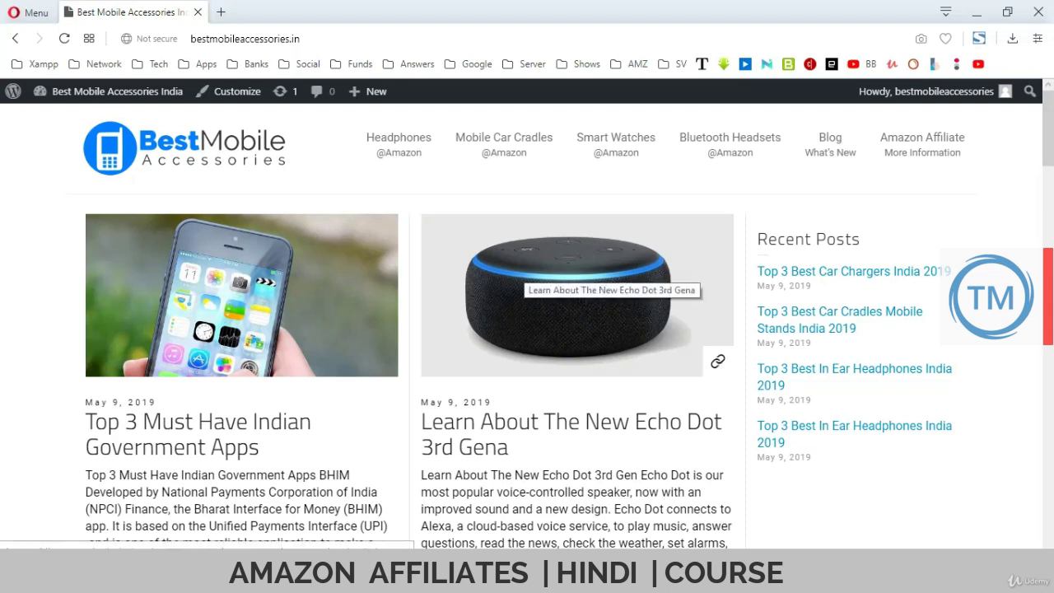
{"action": "scroll", "coordinate": [576, 288], "scroll_direction": "down", "scroll_amount": 5}
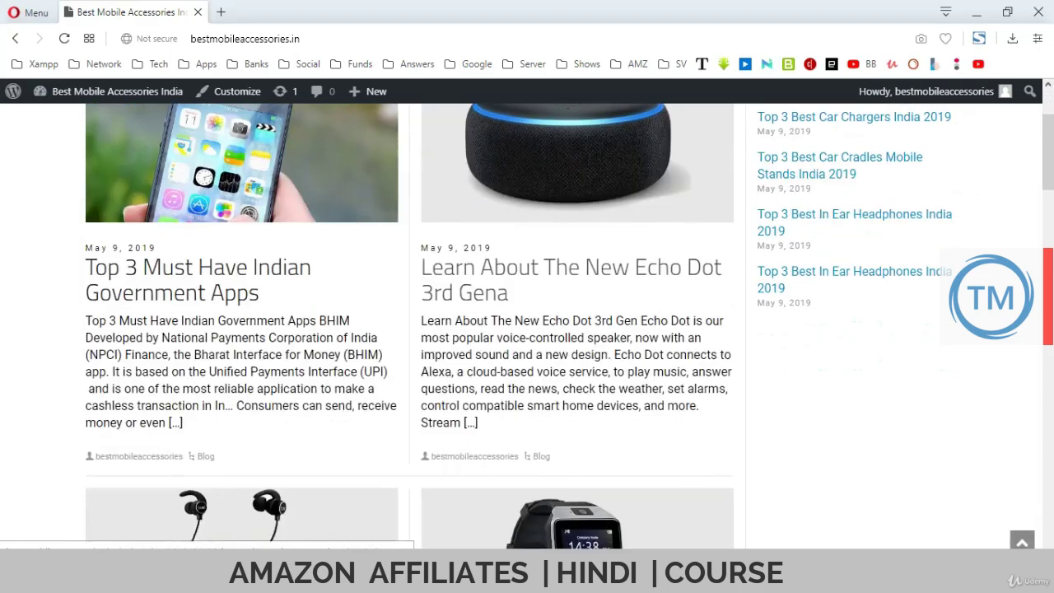
{"action": "scroll", "coordinate": [576, 329], "scroll_direction": "down", "scroll_amount": 8}
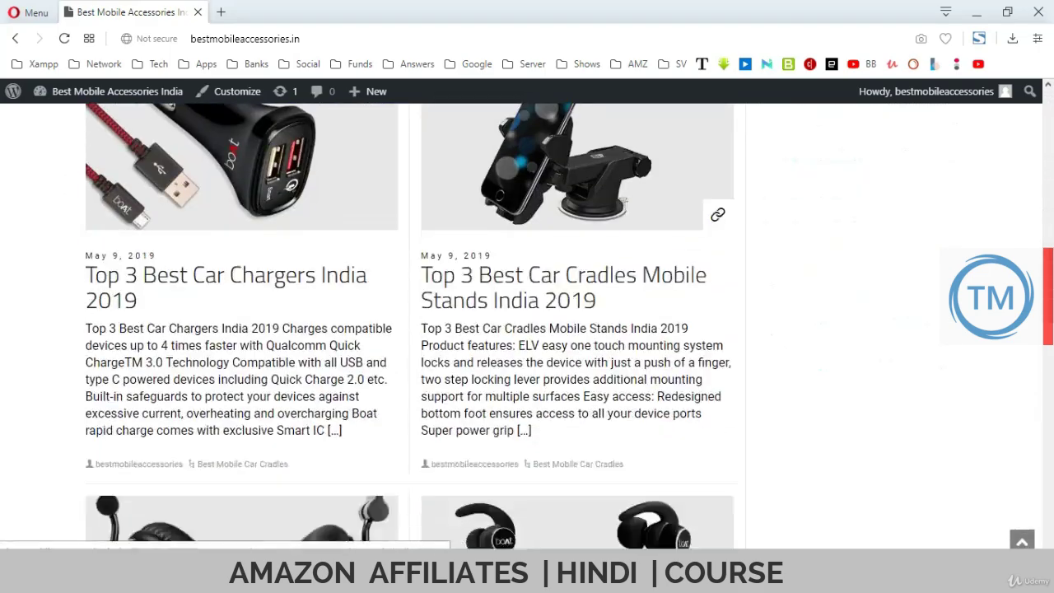
{"action": "scroll", "coordinate": [527, 329], "scroll_direction": "down", "scroll_amount": 5}
{"action": "scroll", "coordinate": [527, 329], "scroll_direction": "up", "scroll_amount": 10}
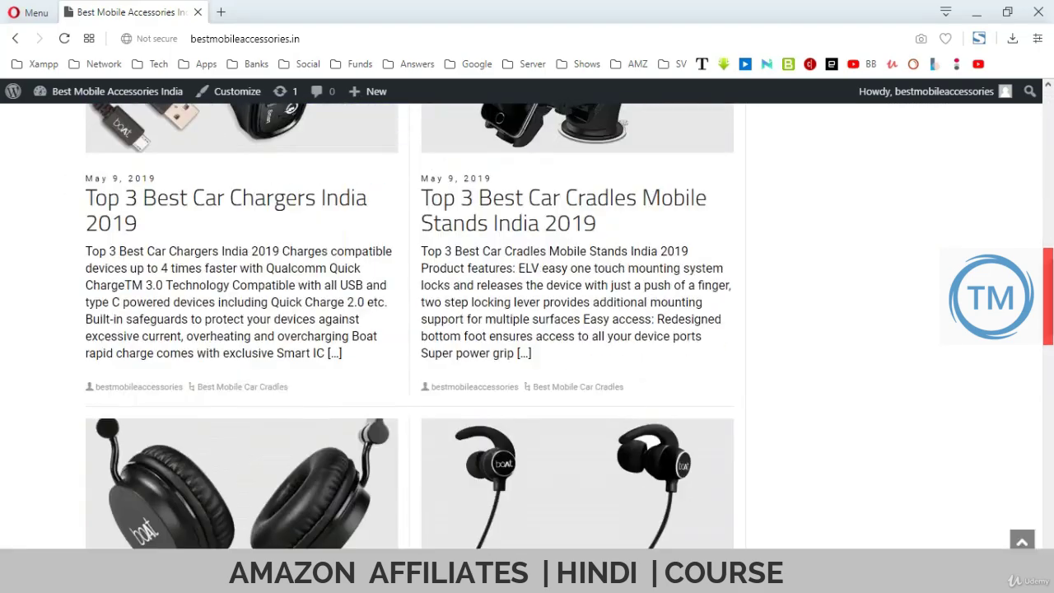
{"action": "scroll", "coordinate": [576, 329], "scroll_direction": "up", "scroll_amount": 8}
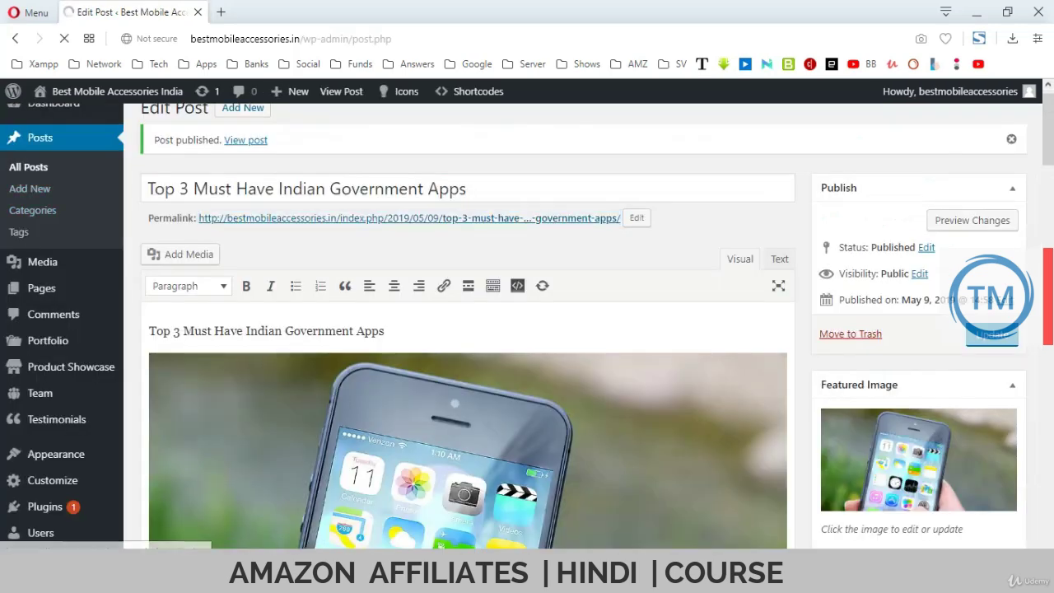
- Open the list of all posts and close the leftover browser windows for the category pages, the Google search and the Deccan Herald article
{"action": "left_click", "coordinate": [991, 334]}
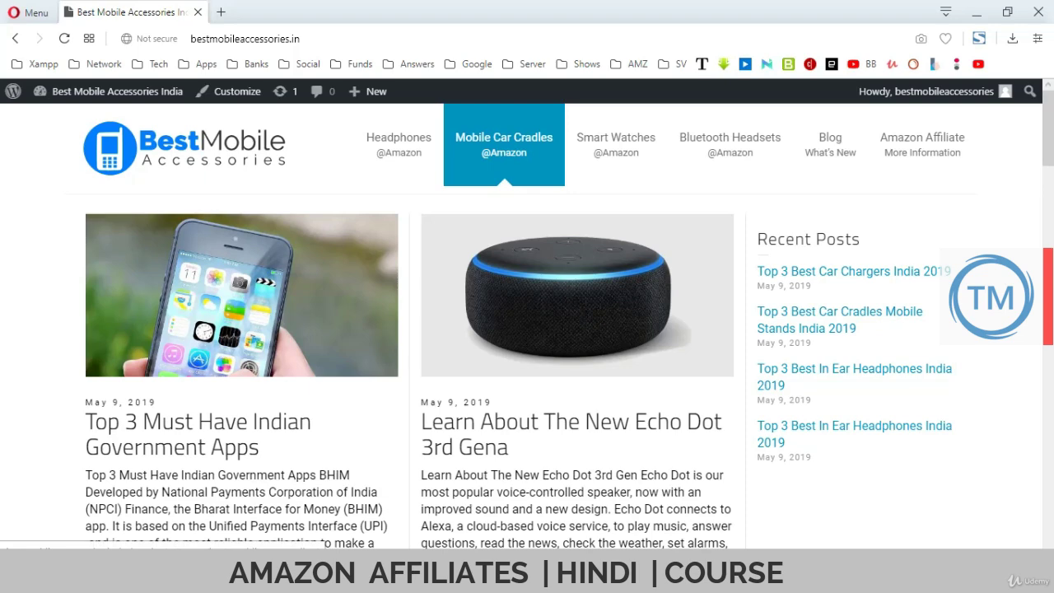
{"action": "key", "text": "alt+Tab"}
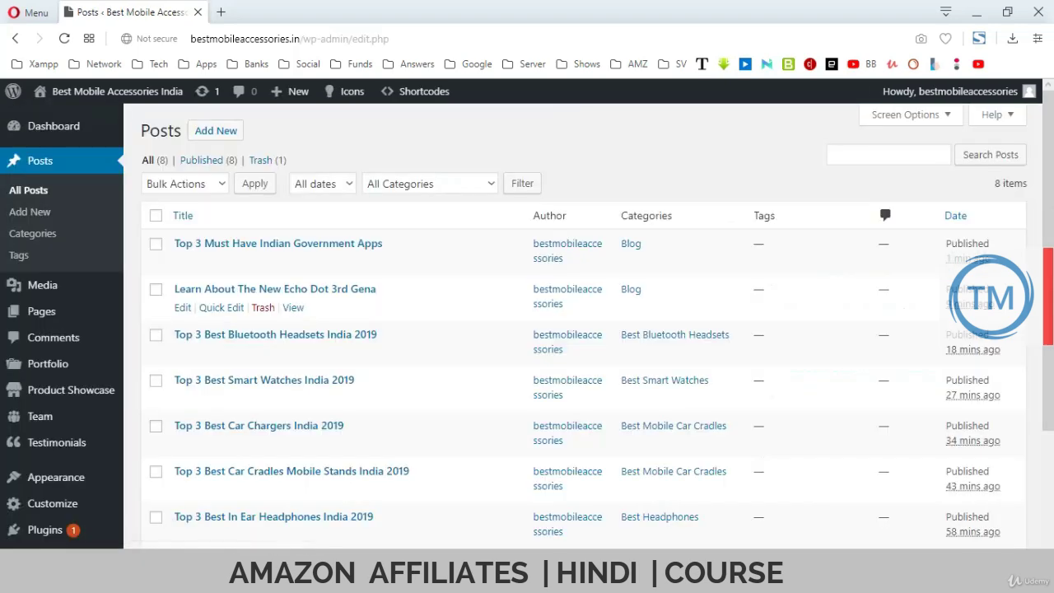
{"action": "key", "text": "alt+Tab"}
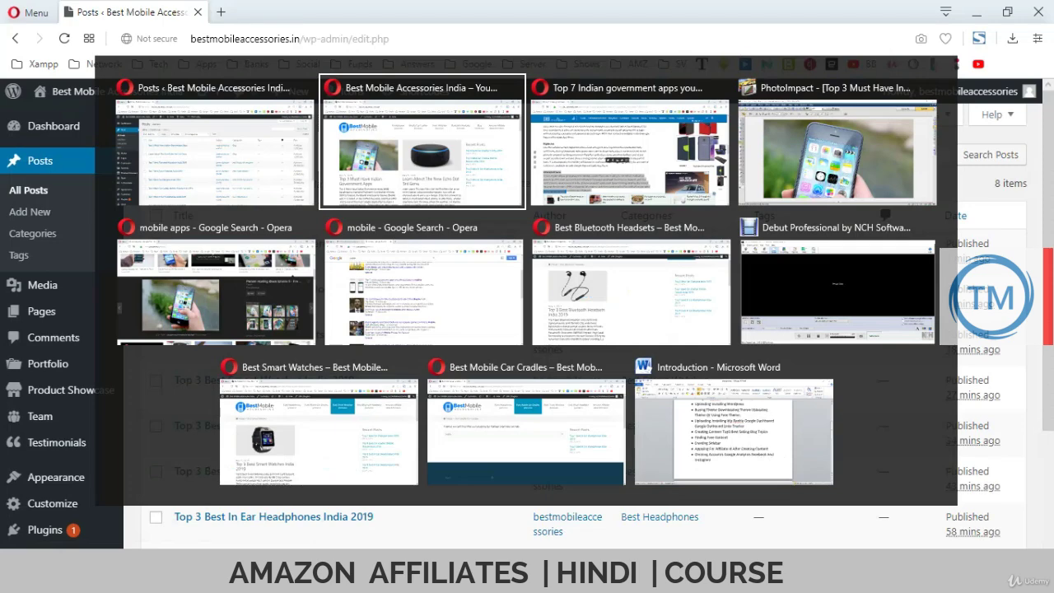
{"action": "key", "text": "alt+Tab"}
{"action": "key", "text": "alt+Tab"}
{"action": "key", "text": "alt+Tab"}
{"action": "key", "text": "alt+Tab"}
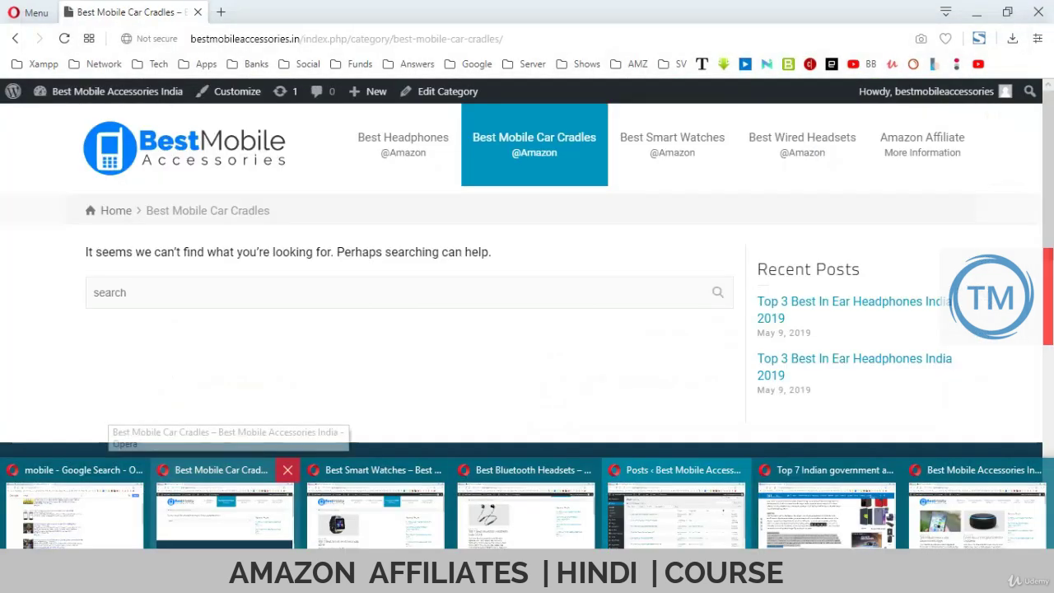
{"action": "left_click", "coordinate": [290, 462]}
{"action": "left_click", "coordinate": [321, 460]}
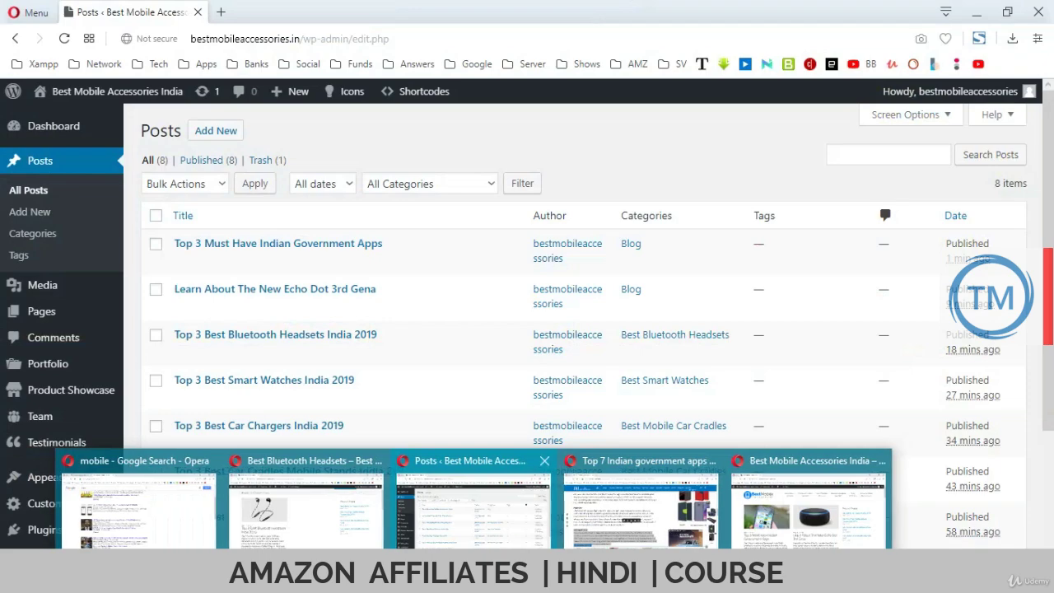
{"action": "left_click", "coordinate": [544, 460]}
{"action": "left_click", "coordinate": [544, 460]}
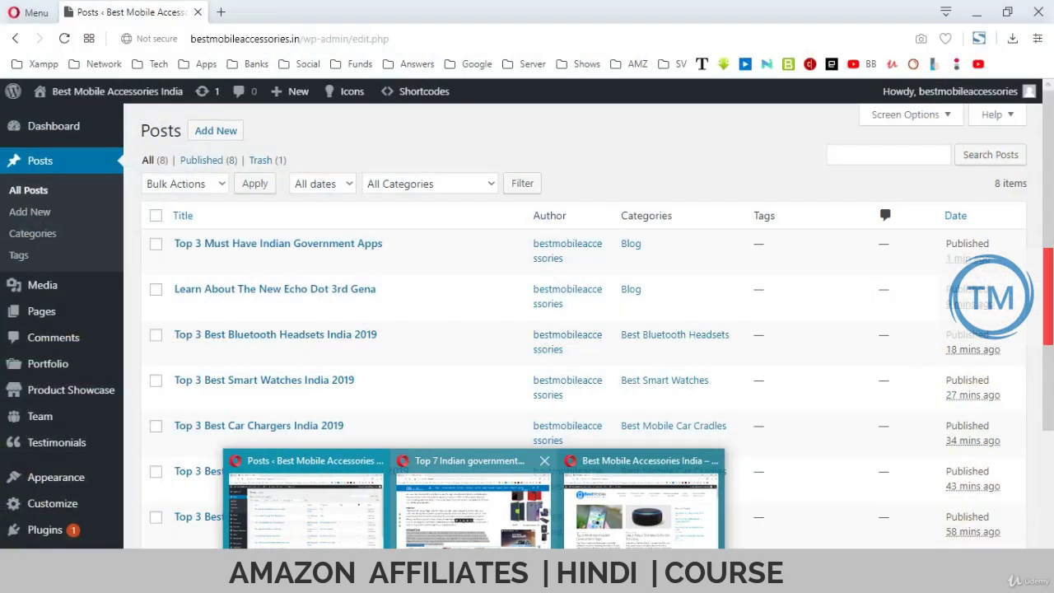
{"action": "left_click", "coordinate": [544, 460]}
- Go to amazon.in in the home page window, open the Samsung Galaxy M20 product page and select its product title
{"action": "left_click", "coordinate": [609, 502]}
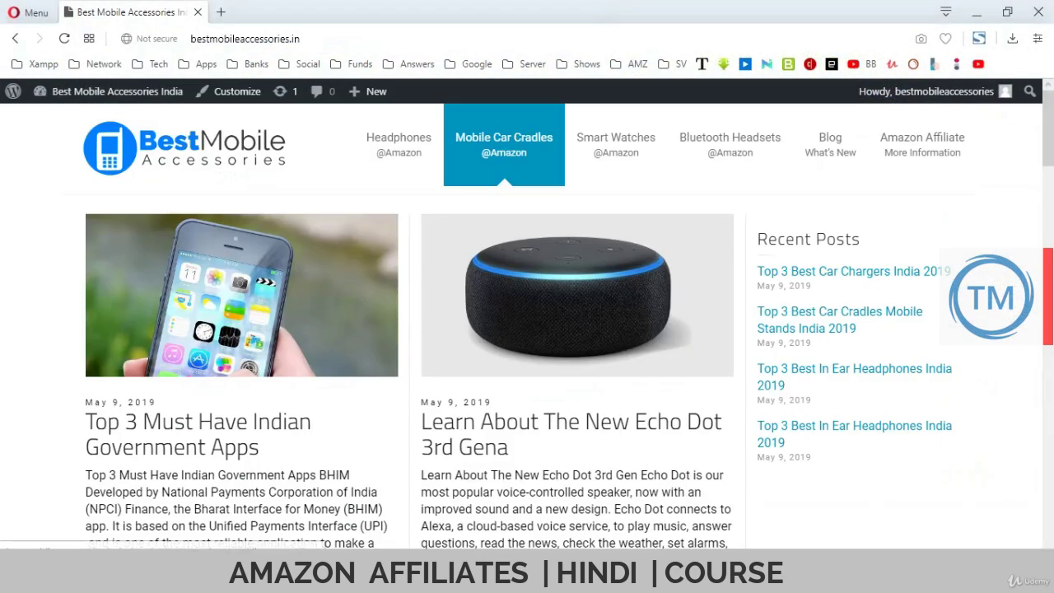
{"action": "left_click", "coordinate": [246, 39]}
{"action": "type", "text": "ama"}
{"action": "key", "text": "Return"}
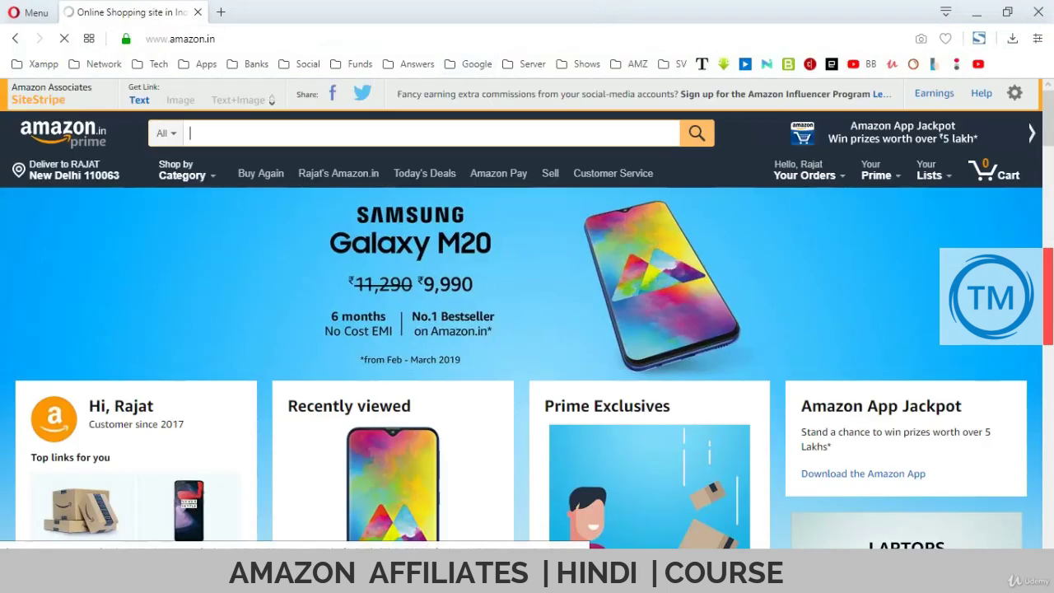
{"action": "left_click", "coordinate": [527, 288]}
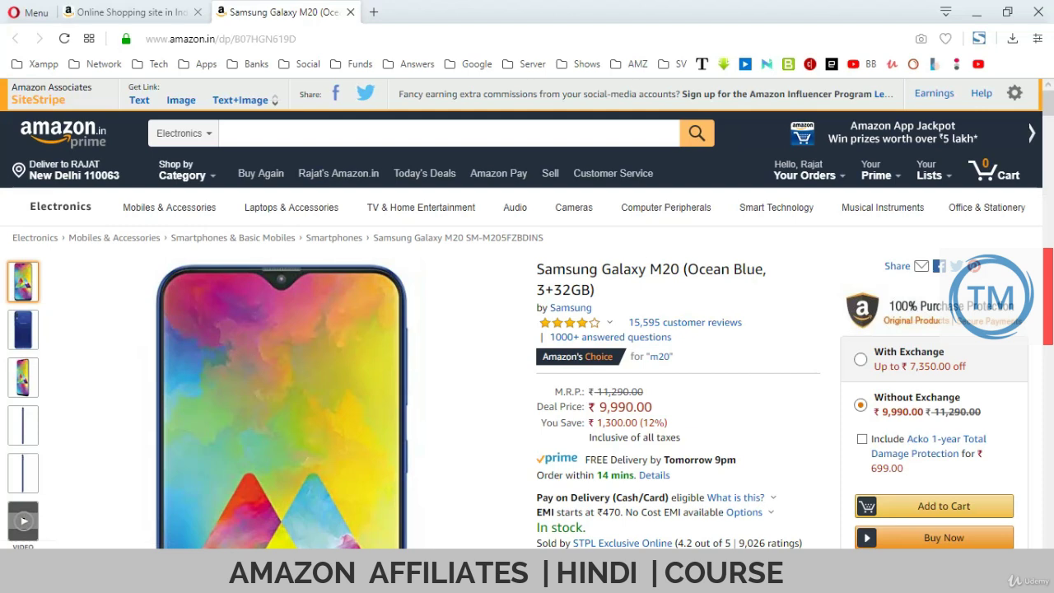
{"action": "triple_click", "coordinate": [658, 270]}
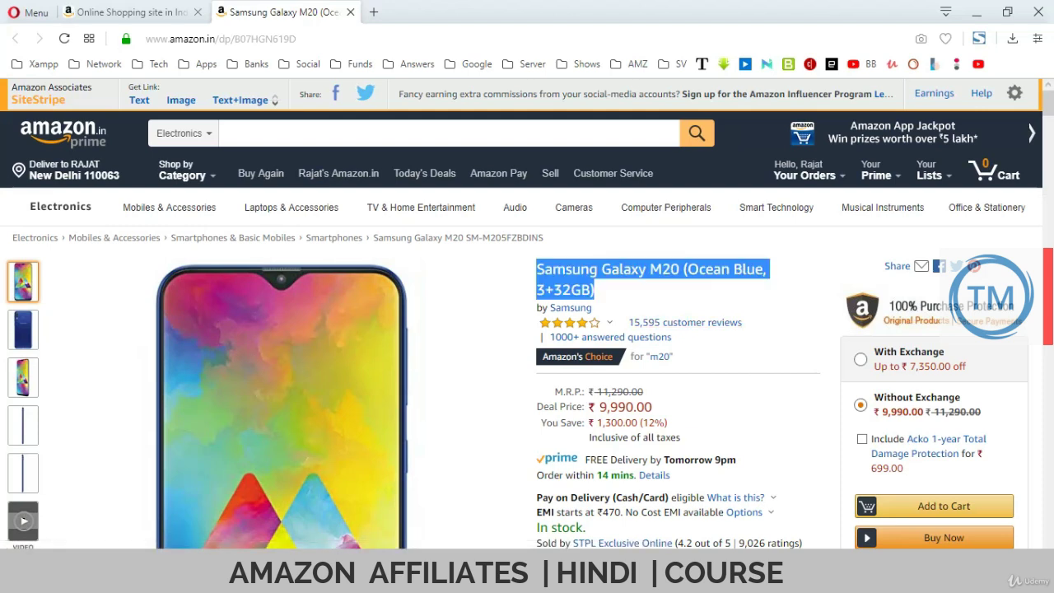
{"action": "left_click_drag", "start_coordinate": [536, 269], "coordinate": [594, 290]}
{"action": "scroll", "coordinate": [527, 313], "scroll_direction": "down", "scroll_amount": 1}
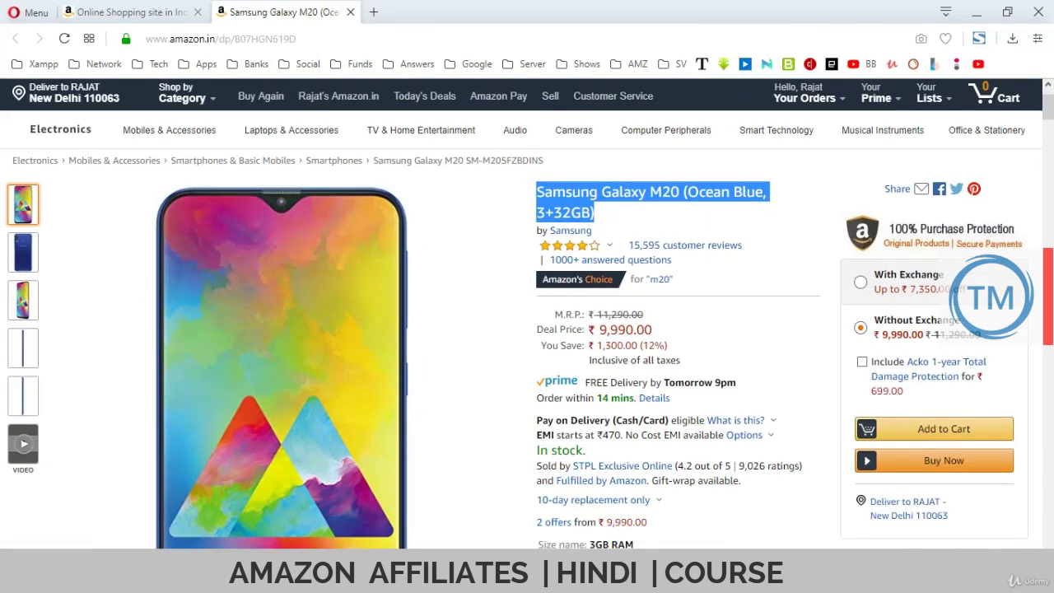
- Copy the enlarged front image of the Samsung Galaxy M20 and paste it over the open phone picture in PhotoImpact
{"action": "left_click", "coordinate": [282, 304]}
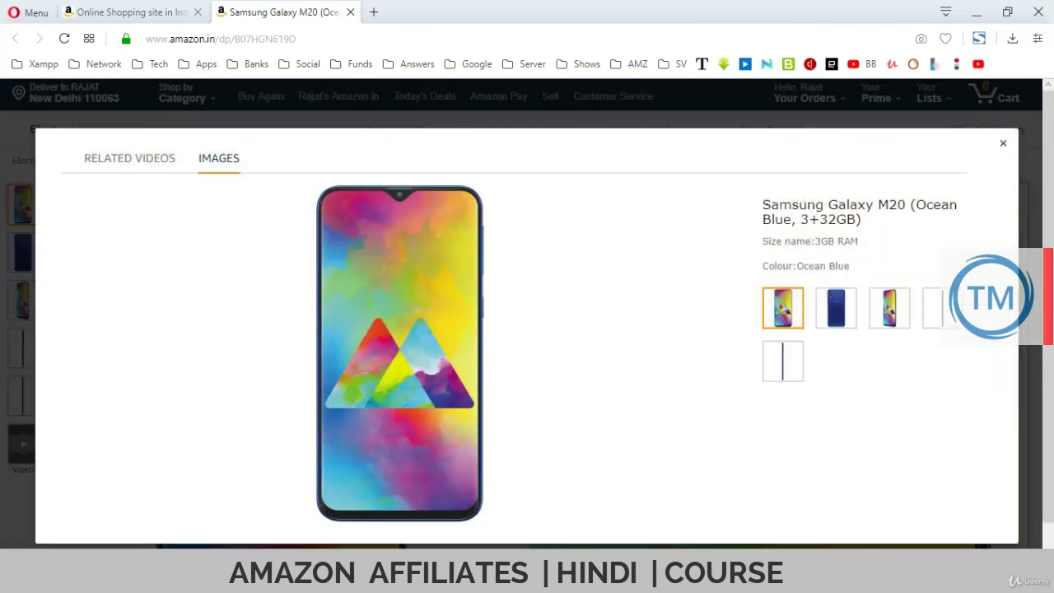
{"action": "right_click", "coordinate": [414, 265]}
{"action": "left_click", "coordinate": [444, 296]}
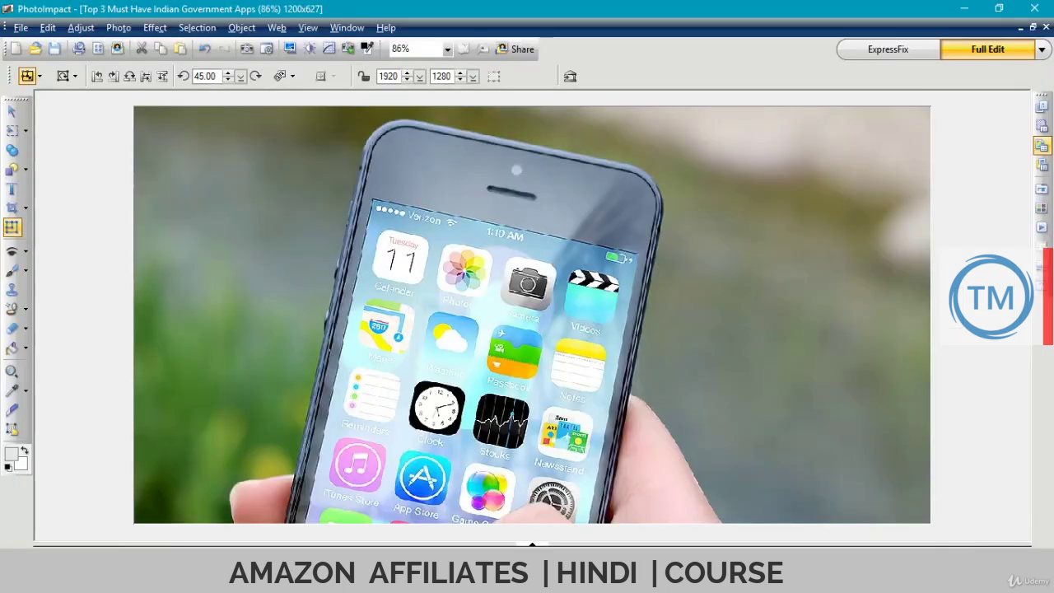
{"action": "key", "text": "ctrl+v"}
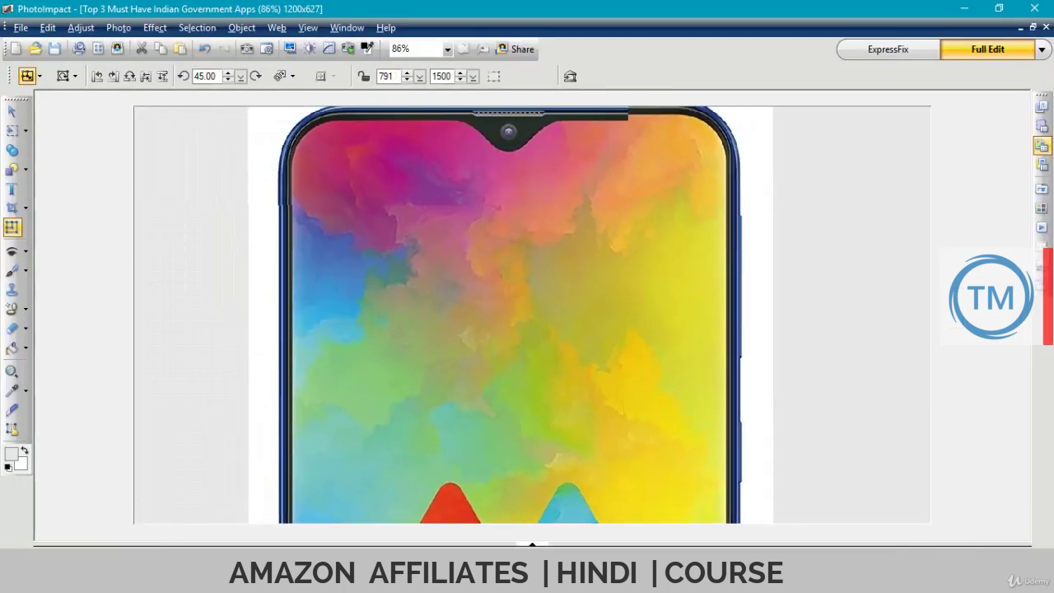
- Reposition the pasted phone image so its top edge shows, and fill its white background with the canvas's light grey
{"action": "scroll", "coordinate": [494, 313], "scroll_direction": "down", "scroll_amount": 3}
{"action": "scroll", "coordinate": [494, 313], "scroll_direction": "up", "scroll_amount": 4}
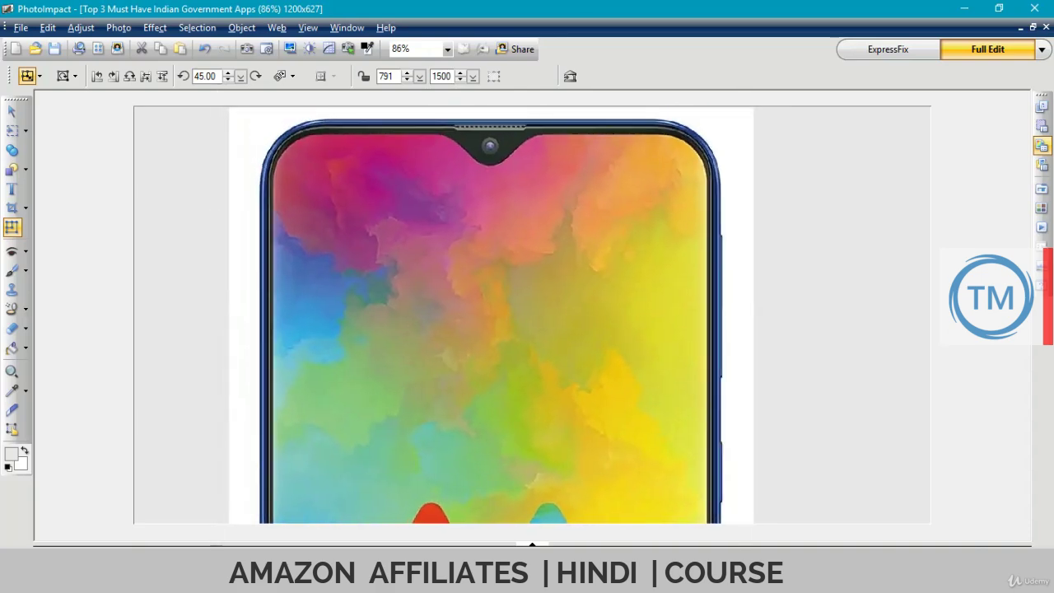
{"action": "left_click", "coordinate": [13, 348]}
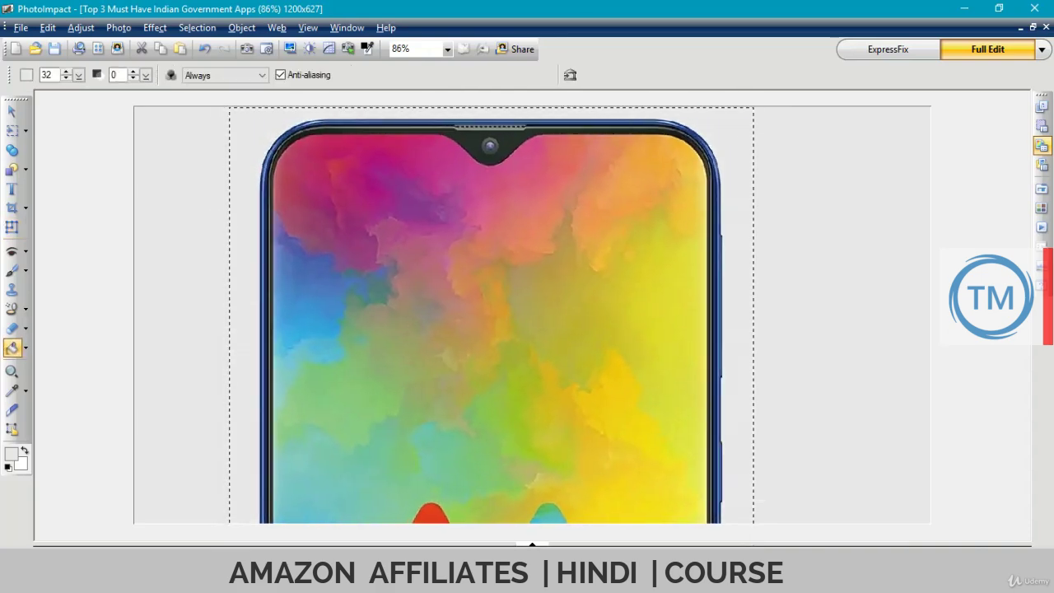
- Copy the Samsung Galaxy M20 title from the Amazon page and paste it as the file name for saving the image
{"action": "key", "text": "alt+Tab"}
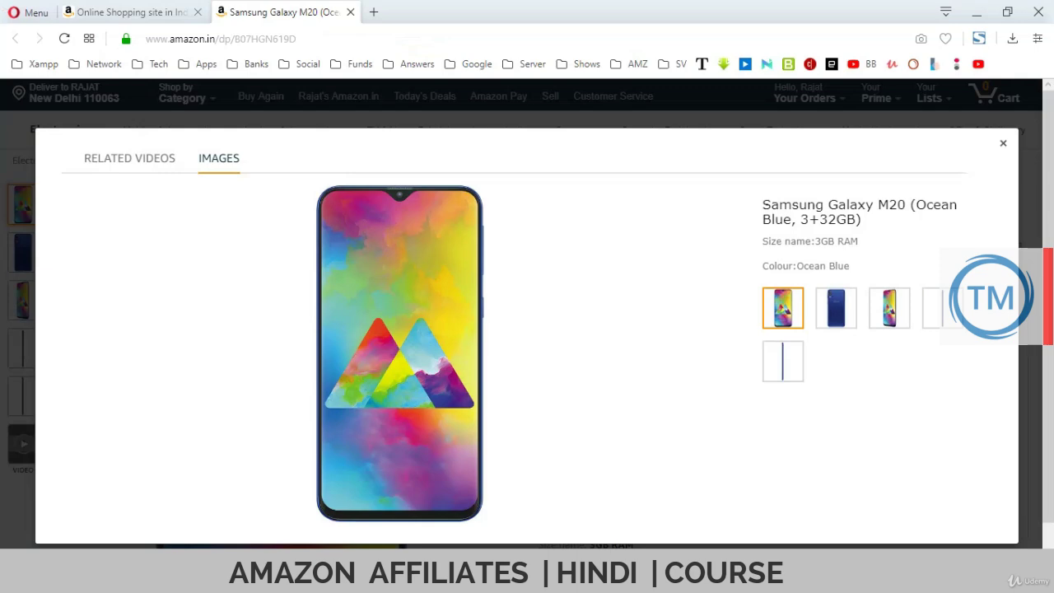
{"action": "left_click_drag", "start_coordinate": [762, 205], "coordinate": [861, 220]}
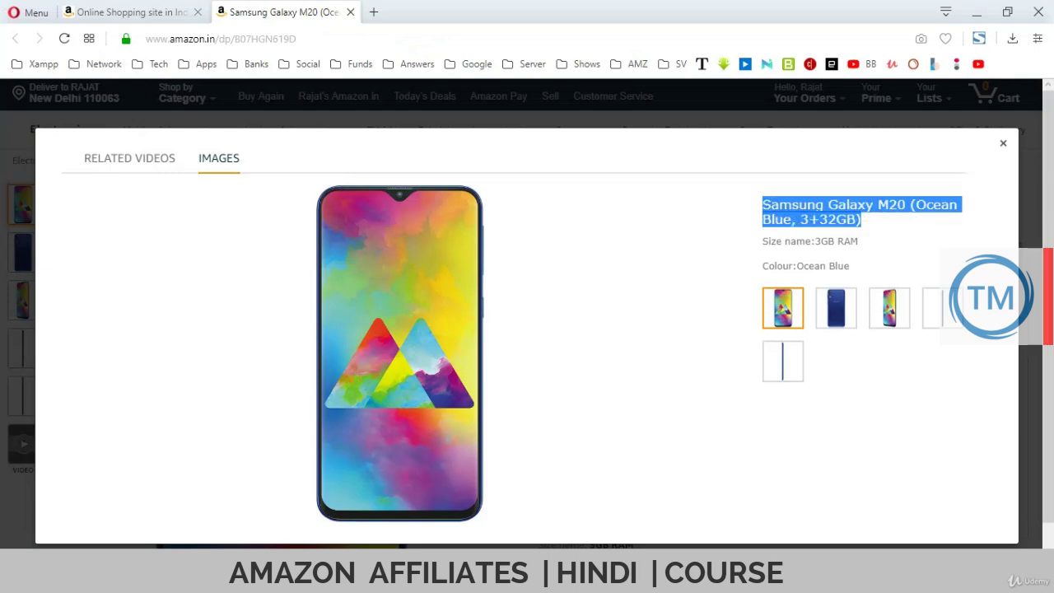
{"action": "key", "text": "alt+Tab"}
{"action": "key", "text": "ctrl+shift+s"}
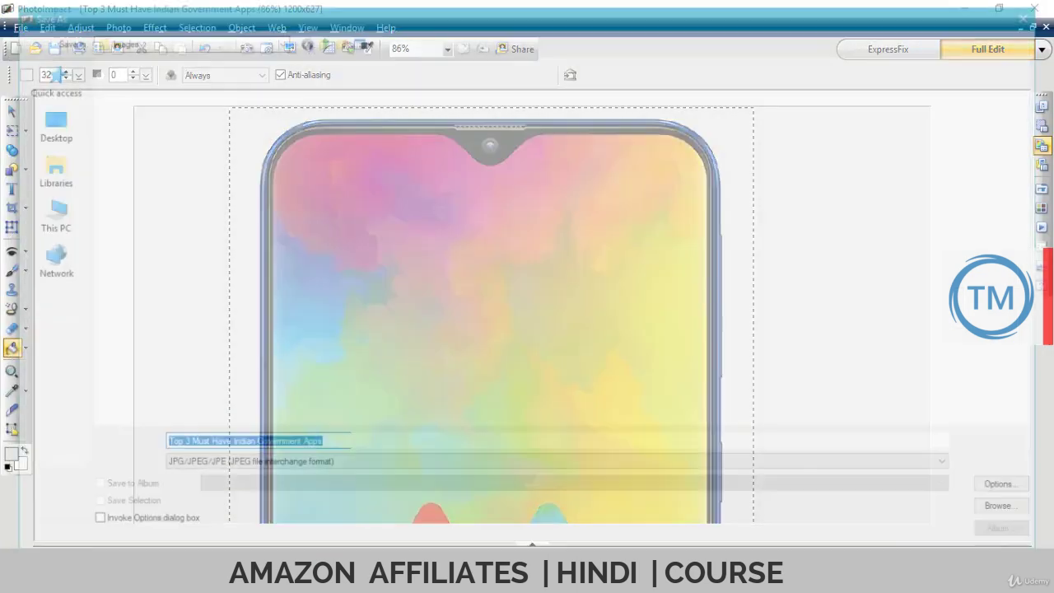
{"action": "key", "text": "ctrl+v"}
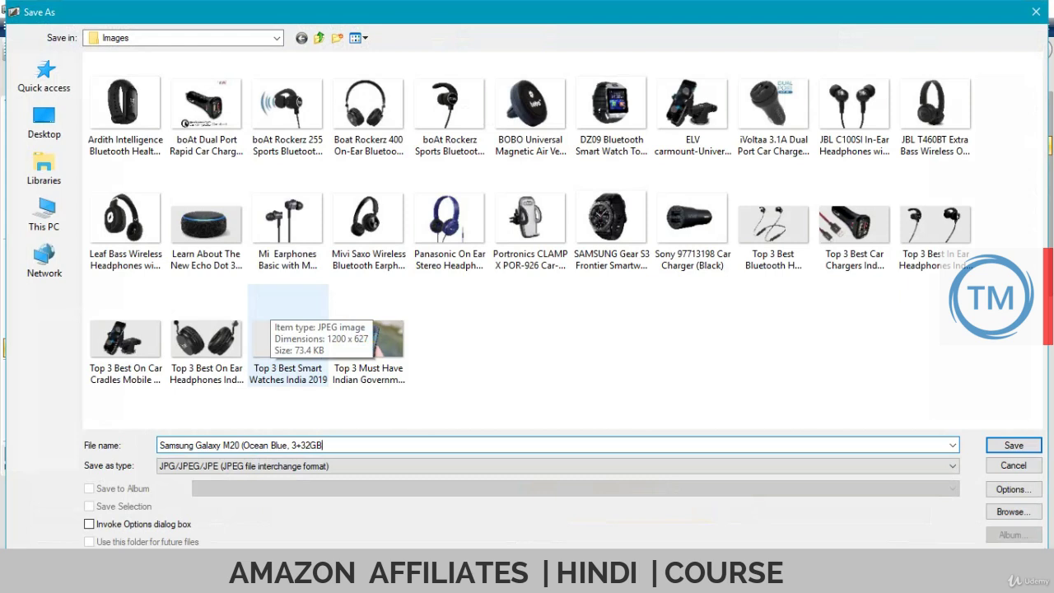
- Remove the parentheses from the file name and append "Reviews on Amazon India 2019"
{"action": "key", "text": "ctrl+Left"}
{"action": "key", "text": "ctrl+Left"}
{"action": "key", "text": "ctrl+Left"}
{"action": "key", "text": "Left"}
{"action": "key", "text": "Delete"}
{"action": "type", "text": "Ama"}
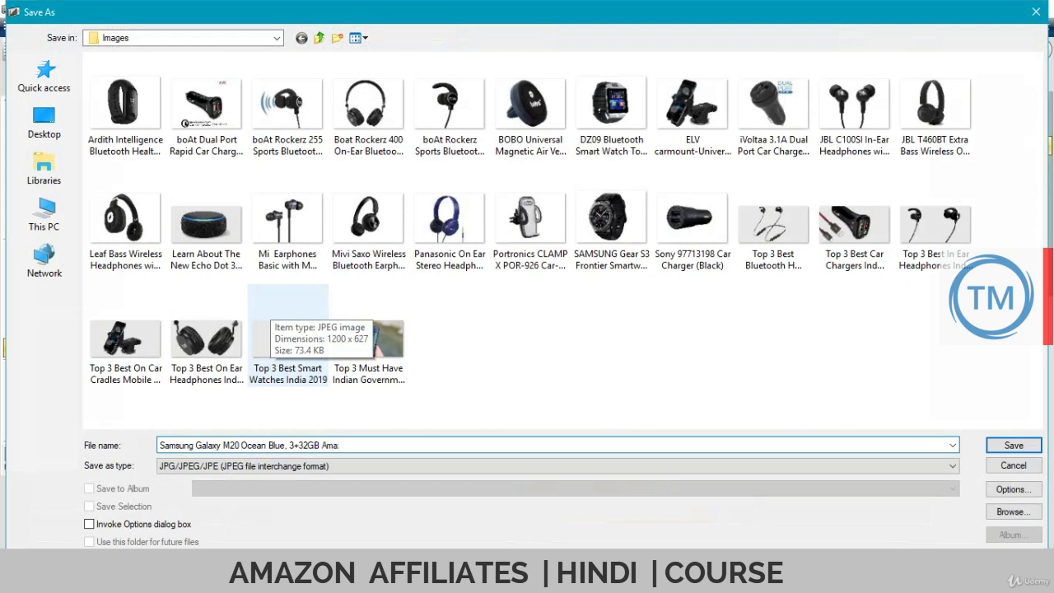
{"action": "key", "text": "BackSpace"}
{"action": "key", "text": "BackSpace"}
{"action": "key", "text": "BackSpace"}
{"action": "key", "text": "BackSpace"}
{"action": "key", "text": "BackSpace"}
{"action": "type", "text": "Reviews on Amazon India 2019"}
- Delete the comma from the file name, copy the whole name and save the JPEG in the Images folder
{"action": "key", "text": "ctrl+a"}
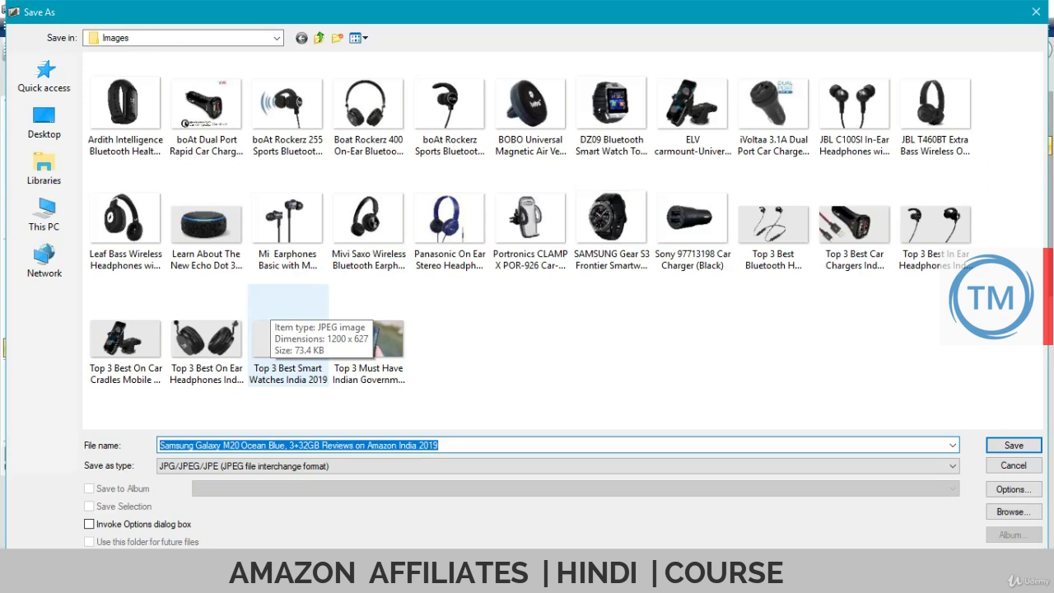
{"action": "key", "text": "Right"}
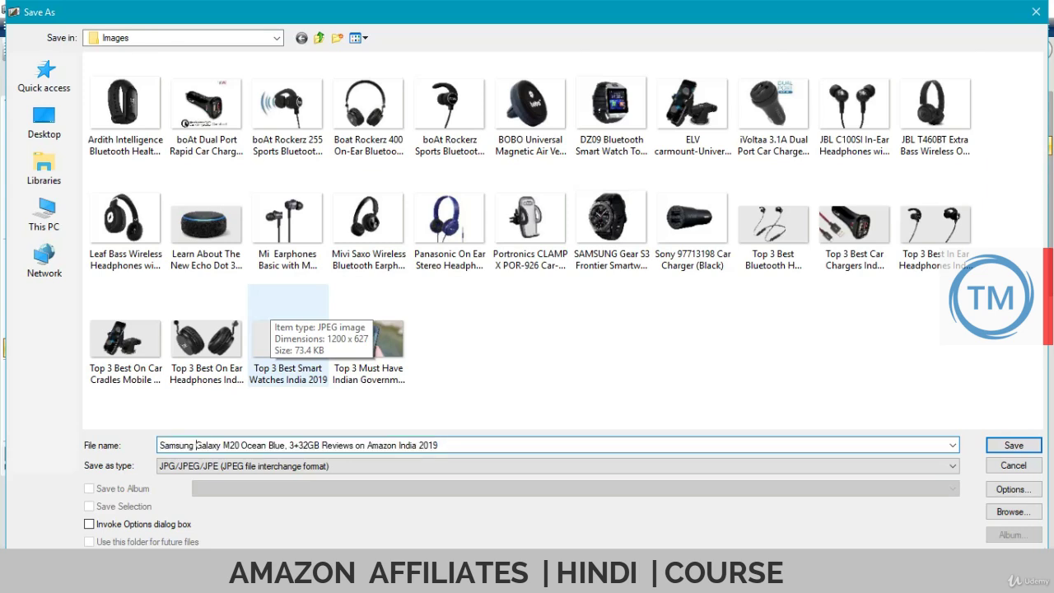
{"action": "key", "text": "Delete"}
{"action": "key", "text": "ctrl+a"}
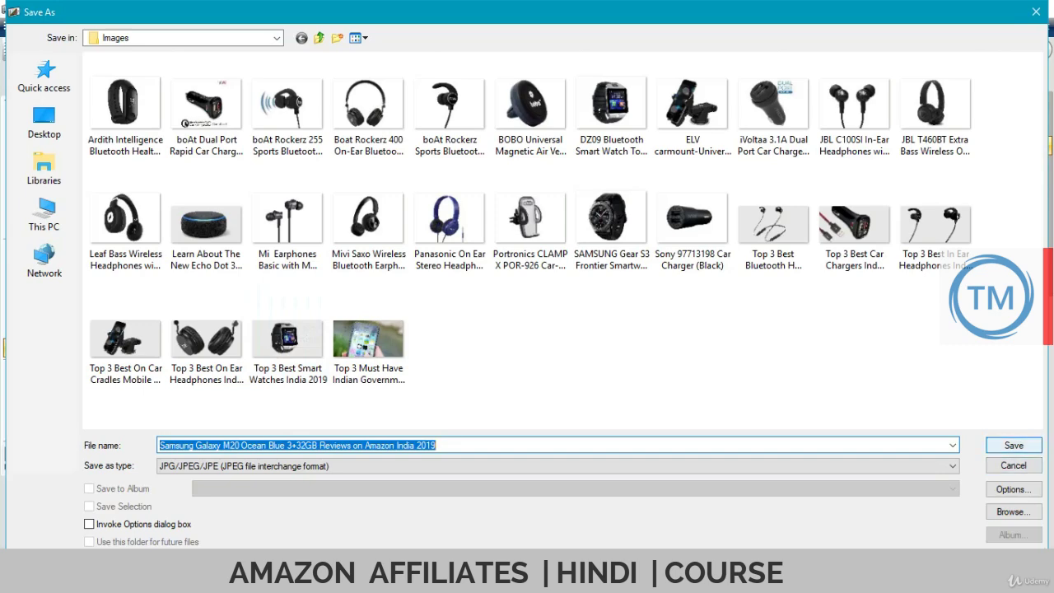
{"action": "left_click", "coordinate": [1013, 445]}
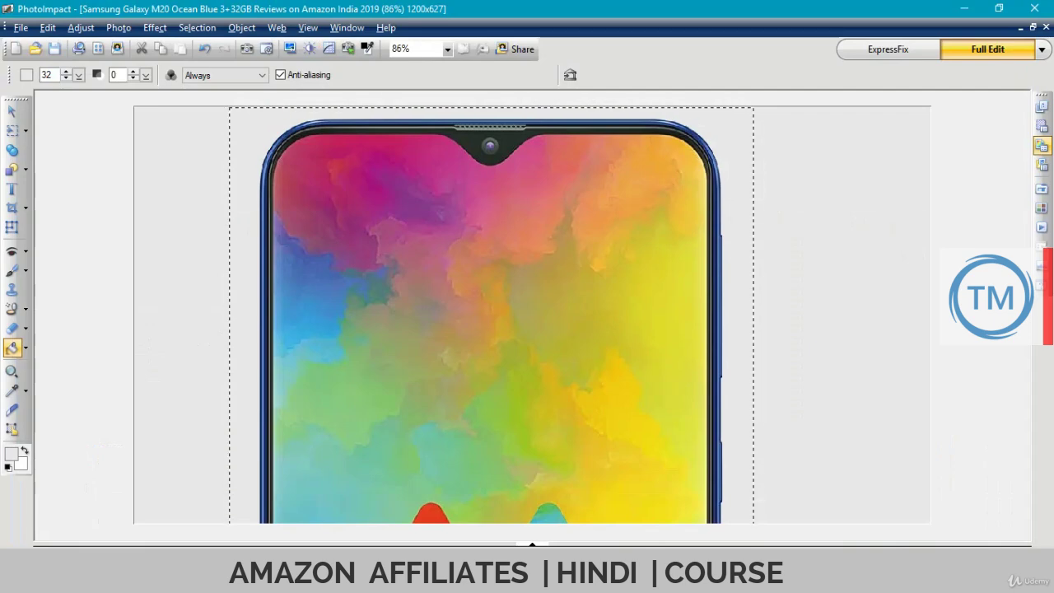
- Close the enlarged product image on Amazon and start a new post in the WordPress window
{"action": "key", "text": "alt+Tab"}
{"action": "key", "text": "alt+Tab"}
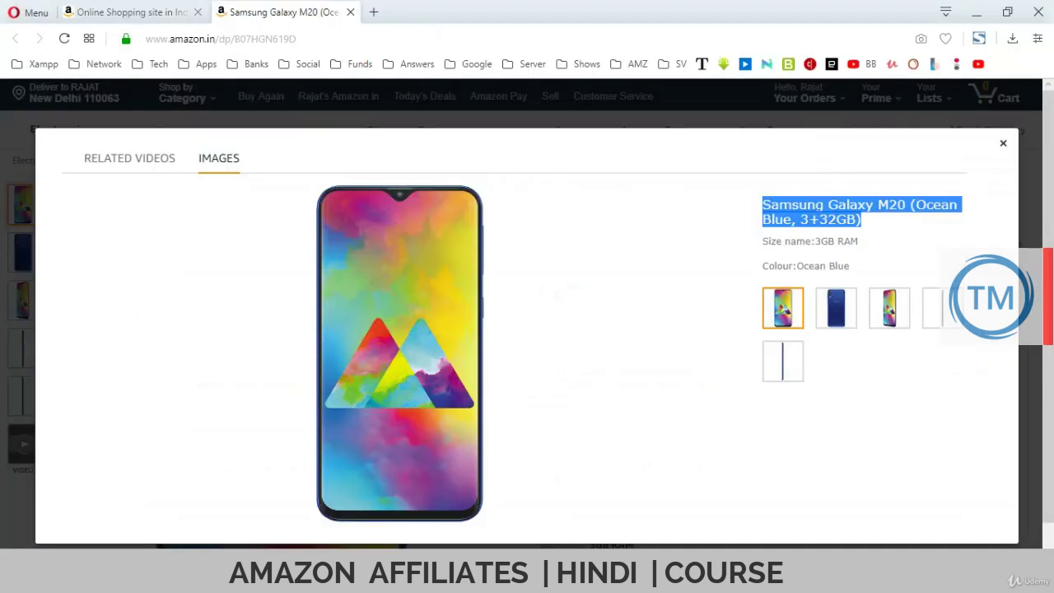
{"action": "left_click", "coordinate": [1002, 142]}
{"action": "key", "text": "alt+Tab"}
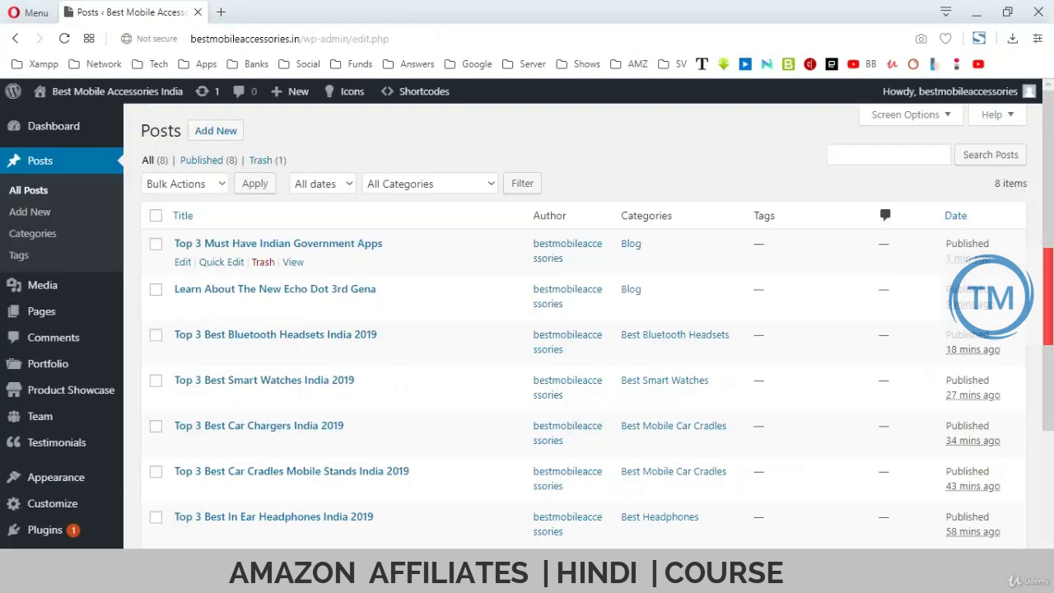
{"action": "left_click", "coordinate": [216, 130]}
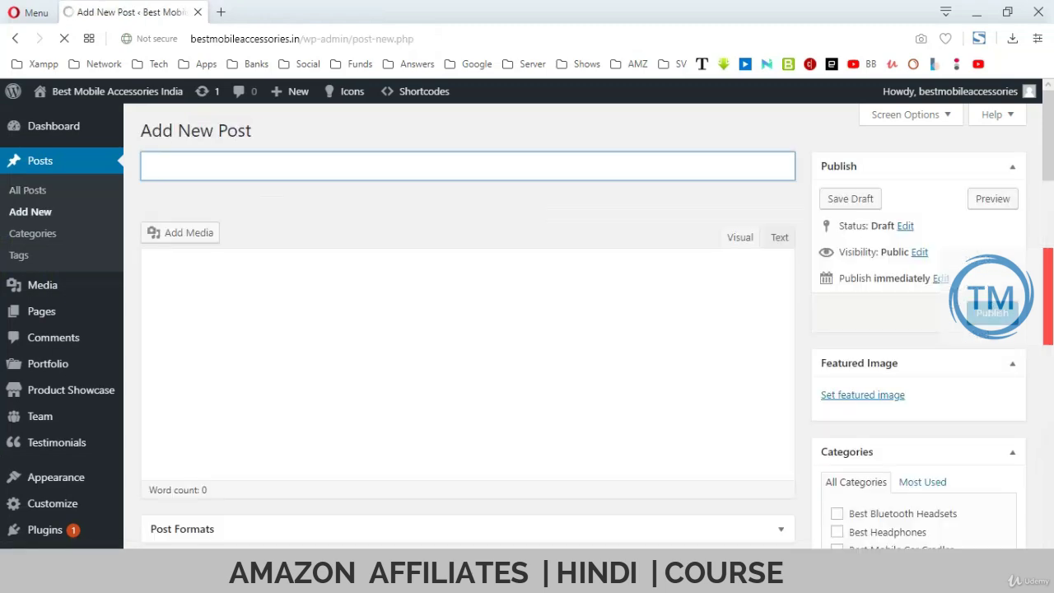
{"action": "scroll", "coordinate": [527, 329], "scroll_direction": "down", "scroll_amount": 2}
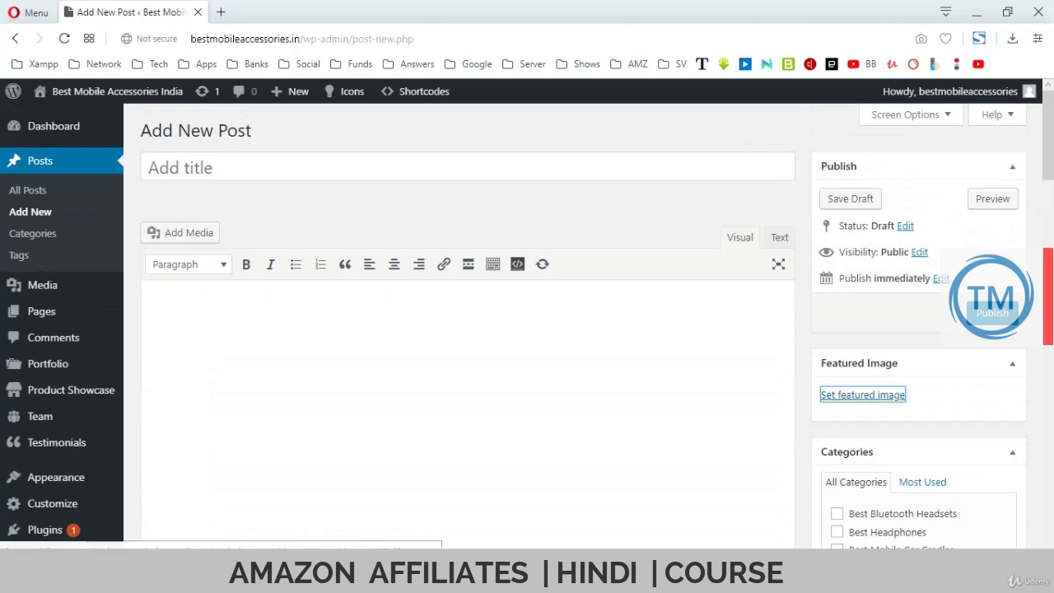
- Upload "Samsung Galaxy M20 Ocean Blue 3+32GB Reviews on Amazon India 2019" from the Images folder and set it as the featured image
{"action": "left_click", "coordinate": [862, 394]}
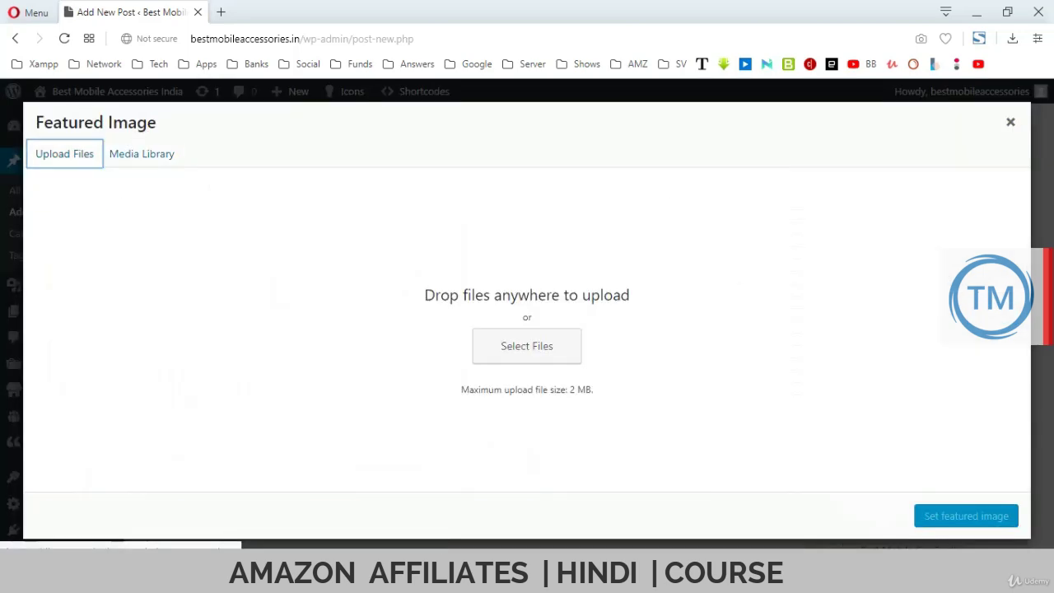
{"action": "left_click", "coordinate": [544, 347]}
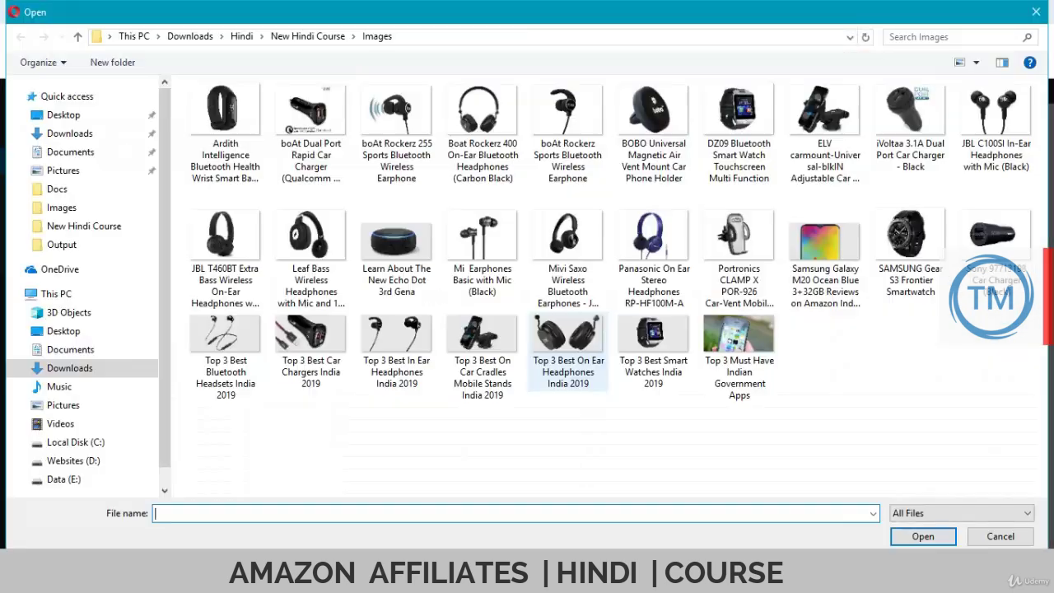
{"action": "left_click", "coordinate": [825, 255]}
{"action": "left_click", "coordinate": [922, 537]}
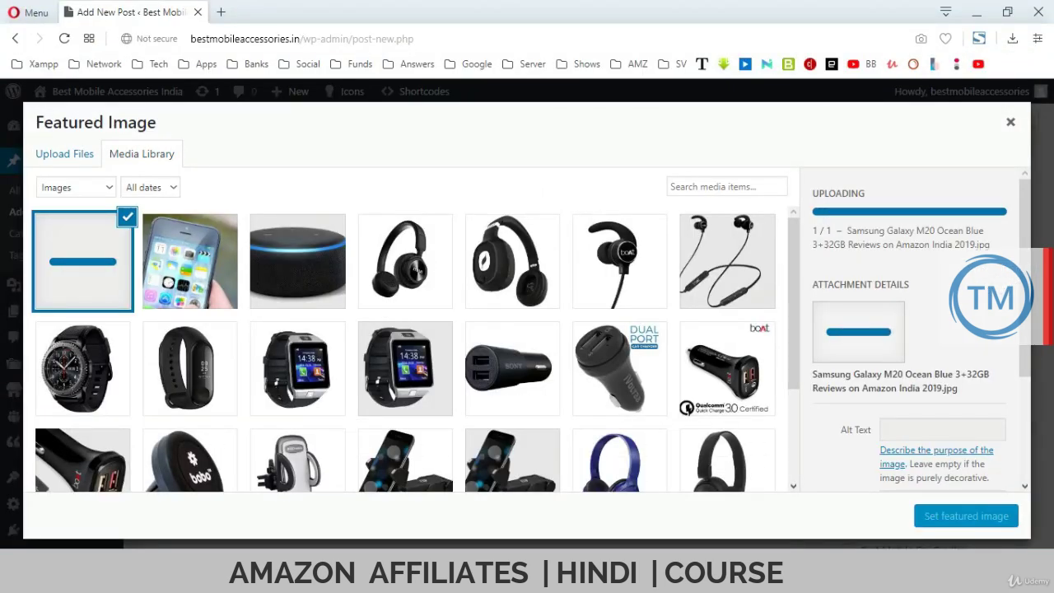
{"action": "left_click", "coordinate": [966, 516]}
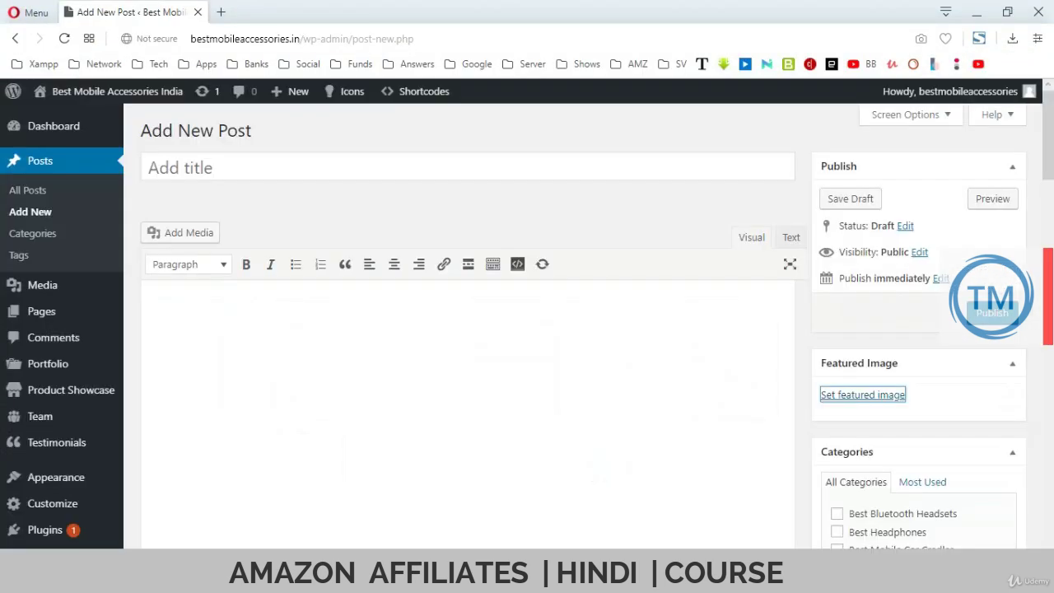
- Paste the copied file name as the post title and remove "3+32GB" from it
{"action": "key", "text": "ctrl+v"}
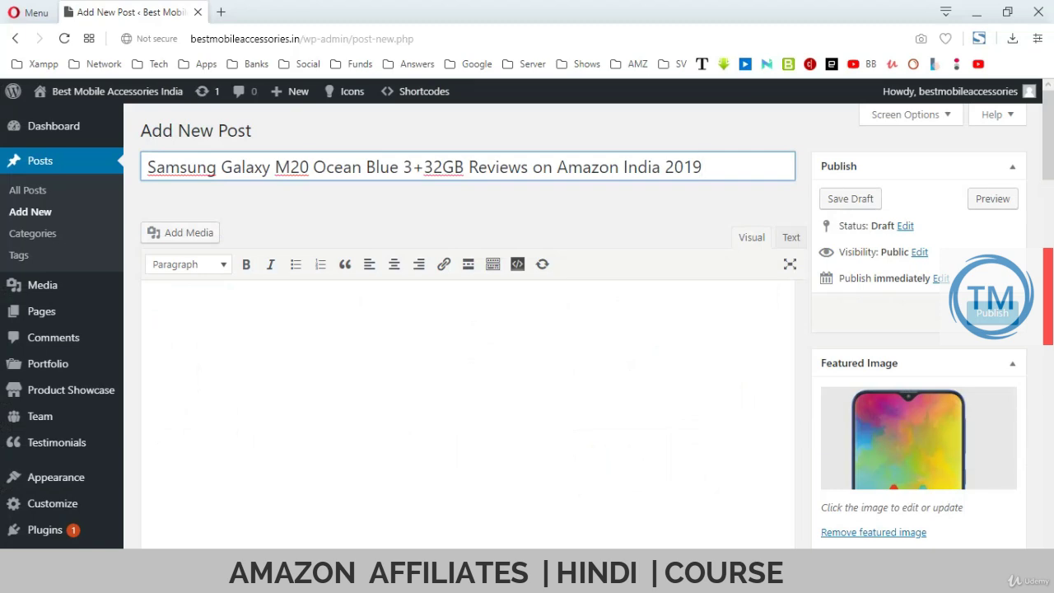
{"action": "key", "text": "Right"}
{"action": "key", "text": "Right"}
{"action": "key", "text": "Right"}
{"action": "key", "text": "Right"}
{"action": "key", "text": "Right"}
{"action": "key", "text": "Right"}
{"action": "key", "text": "Right"}
{"action": "key", "text": "Right"}
{"action": "key", "text": "Right"}
{"action": "key", "text": "Right"}
{"action": "key", "text": "Right"}
{"action": "key", "text": "Delete"}
{"action": "key", "text": "Delete"}
{"action": "key", "text": "Delete"}
{"action": "key", "text": "Delete"}
{"action": "key", "text": "Delete"}
{"action": "key", "text": "Delete"}
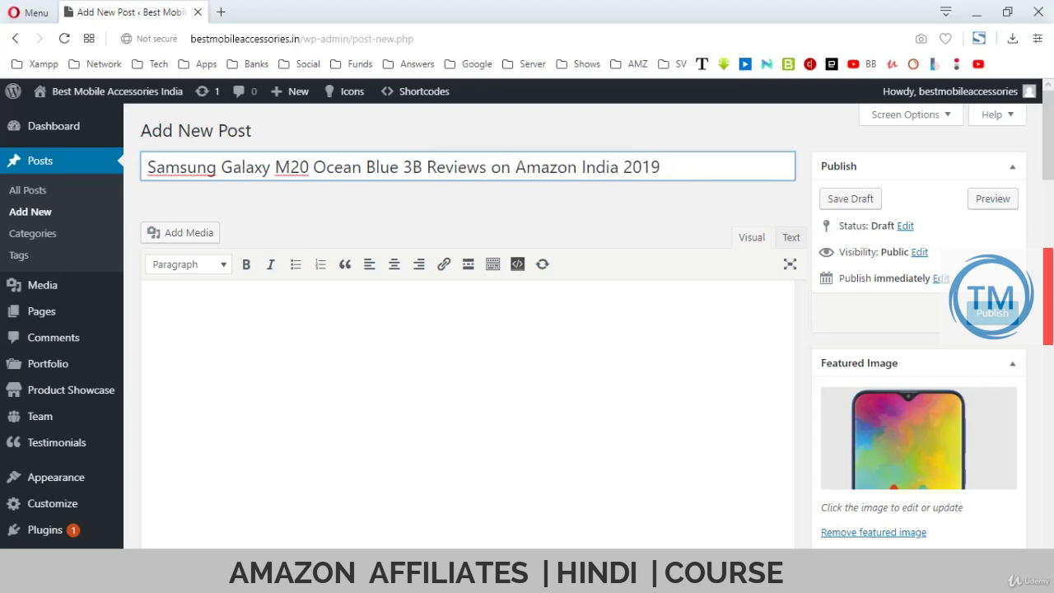
{"action": "key", "text": "Left"}
{"action": "key", "text": "Left"}
{"action": "key", "text": "Left"}
{"action": "key", "text": "Left"}
{"action": "key", "text": "Left"}
{"action": "key", "text": "Left"}
{"action": "key", "text": "Left"}
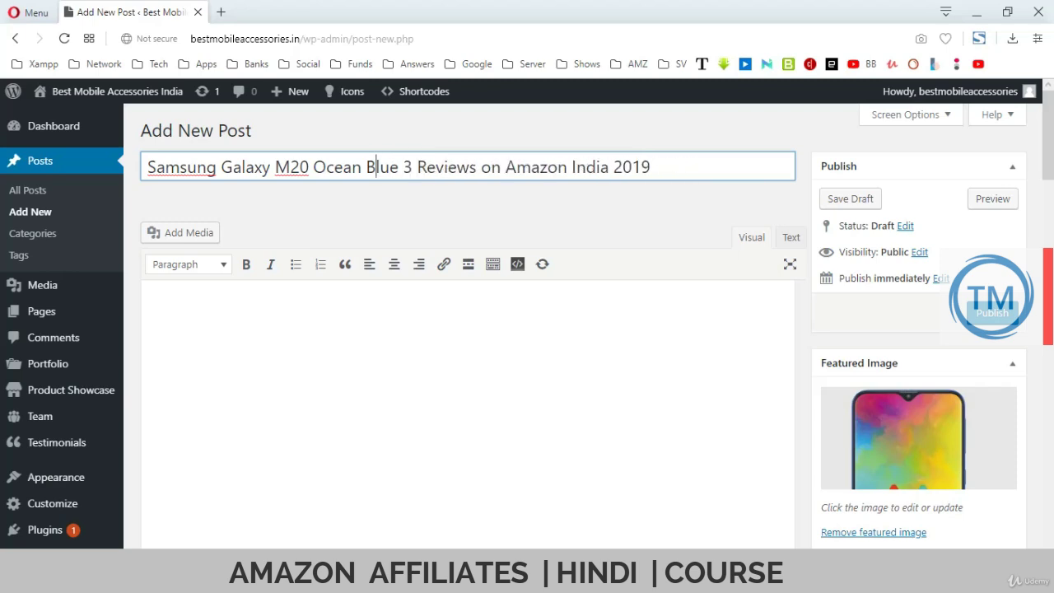
{"action": "key", "text": "Left"}
{"action": "key", "text": "Left"}
{"action": "key", "text": "Left"}
{"action": "key", "text": "Left"}
{"action": "key", "text": "Left"}
{"action": "key", "text": "Left"}
{"action": "key", "text": "Left"}
{"action": "key", "text": "Left"}
{"action": "key", "text": "Left"}
{"action": "key", "text": "Left"}
{"action": "key", "text": "Left"}
{"action": "key", "text": "Right"}
{"action": "key", "text": "Right"}
{"action": "key", "text": "Right"}
{"action": "key", "text": "Right"}
{"action": "key", "text": "Right"}
{"action": "key", "text": "Right"}
{"action": "key", "text": "Right"}
{"action": "key", "text": "Right"}
{"action": "key", "text": "Right"}
{"action": "key", "text": "Right"}
{"action": "key", "text": "Right"}
{"action": "key", "text": "Right"}
{"action": "key", "text": "Right"}
{"action": "key", "text": "Right"}
{"action": "key", "text": "Right"}
{"action": "key", "text": "Right"}
{"action": "key", "text": "Delete"}
{"action": "key", "text": "Delete"}
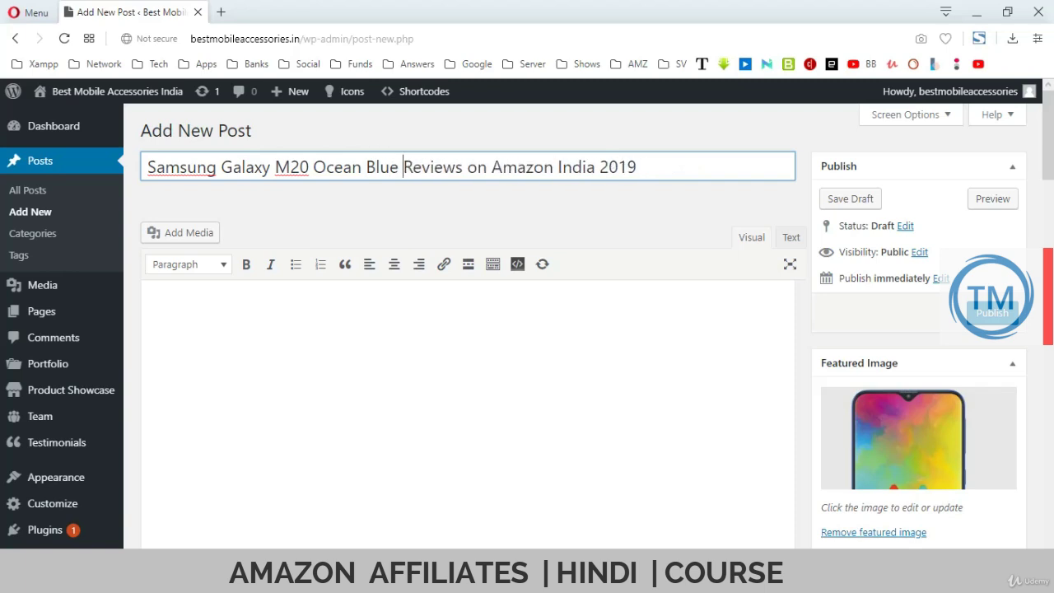
- Delete the word "on" so the title reads "Samsung Galaxy M20 Ocean Blue Reviews Amazon India 2019"
{"action": "key", "text": "Right"}
{"action": "key", "text": "Right"}
{"action": "key", "text": "Right"}
{"action": "key", "text": "Right"}
{"action": "key", "text": "Right"}
{"action": "key", "text": "Right"}
{"action": "key", "text": "Right"}
{"action": "key", "text": "Delete"}
{"action": "key", "text": "Delete"}
{"action": "key", "text": "Delete"}
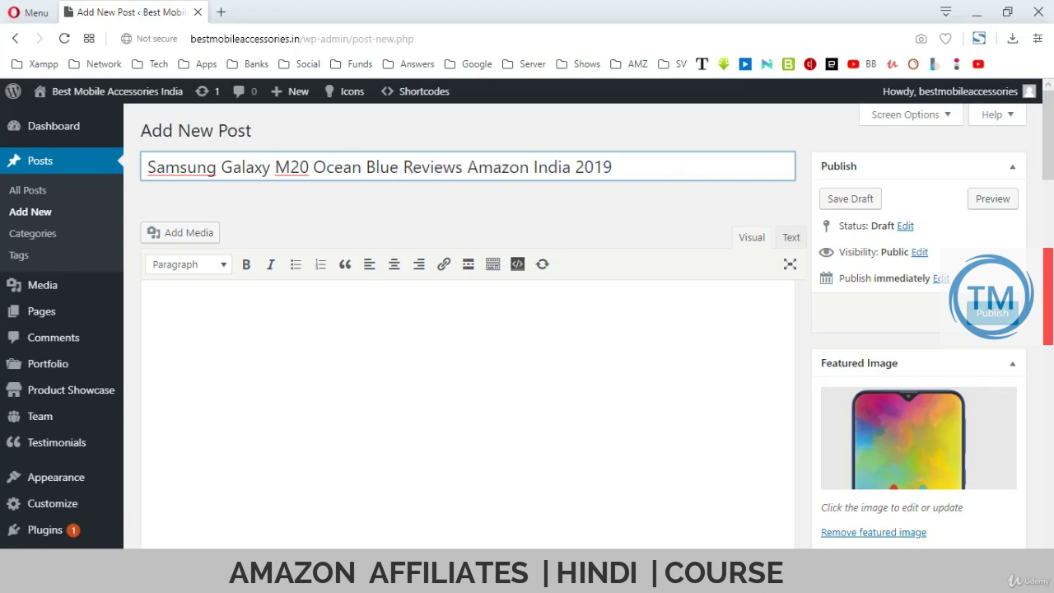
- Copy the post title into the first line of the post body and start a new paragraph
{"action": "key", "text": "ctrl+a"}
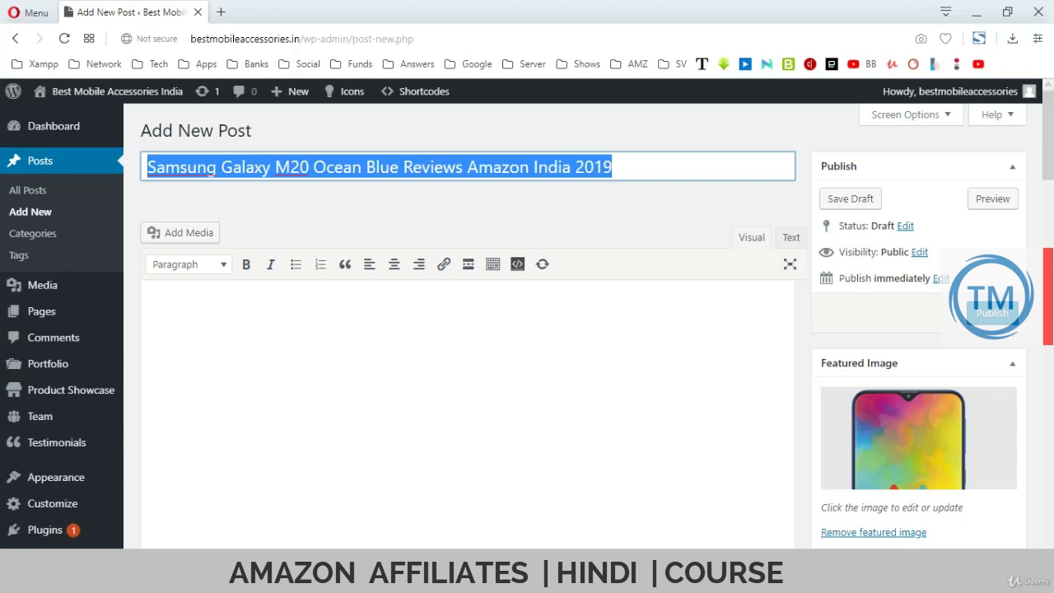
{"action": "key", "text": "ctrl+c"}
{"action": "key", "text": "Tab"}
{"action": "key", "text": "ctrl+v"}
{"action": "key", "text": "Return"}
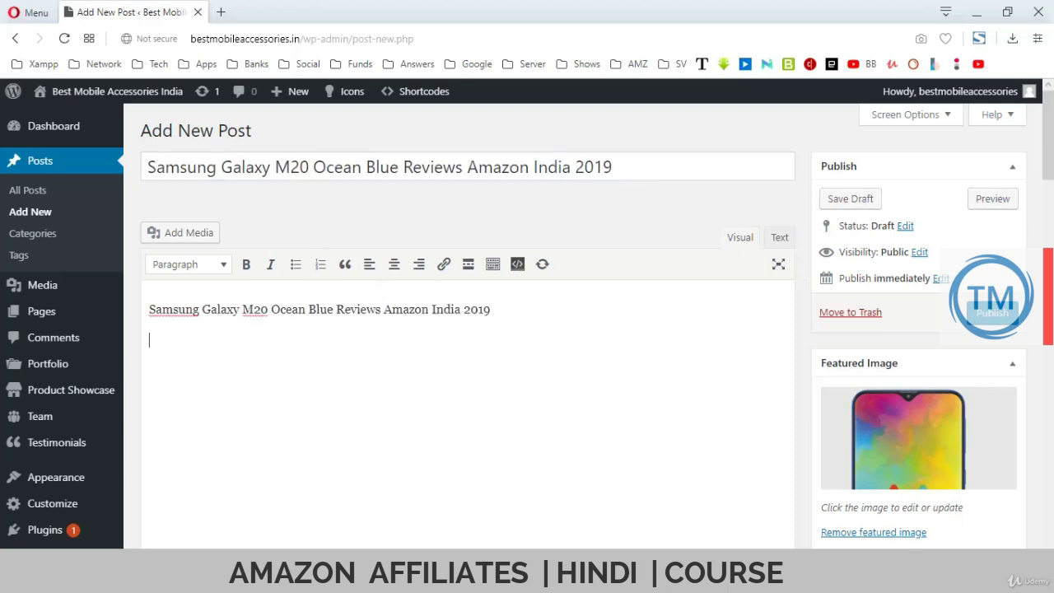
- Insert the Samsung Galaxy M20 image from the media library below the text and assign the post to the Blog category
{"action": "left_click", "coordinate": [181, 232]}
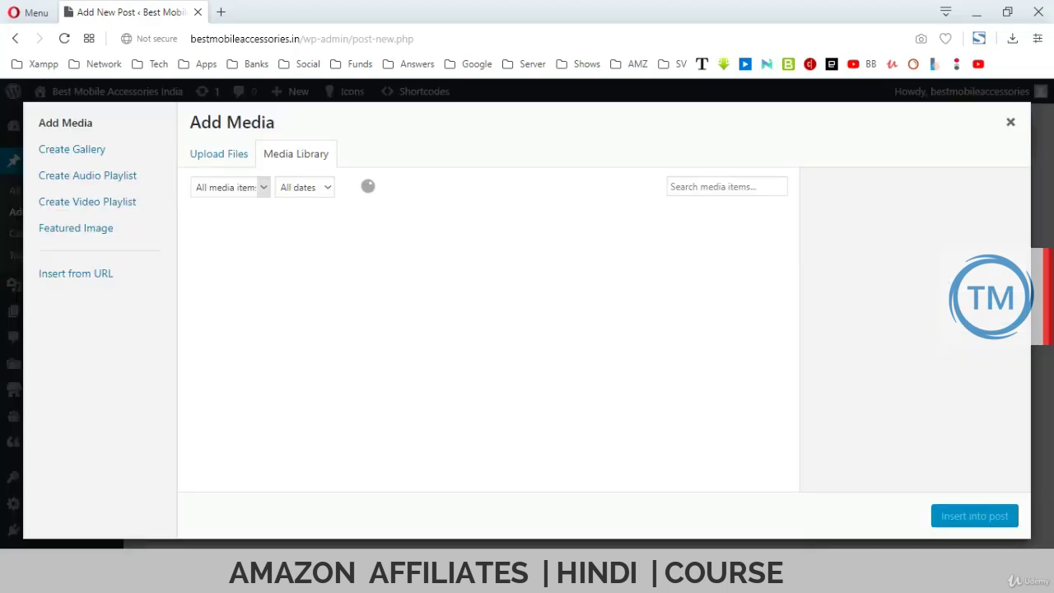
{"action": "left_click", "coordinate": [295, 154]}
{"action": "left_click", "coordinate": [244, 267]}
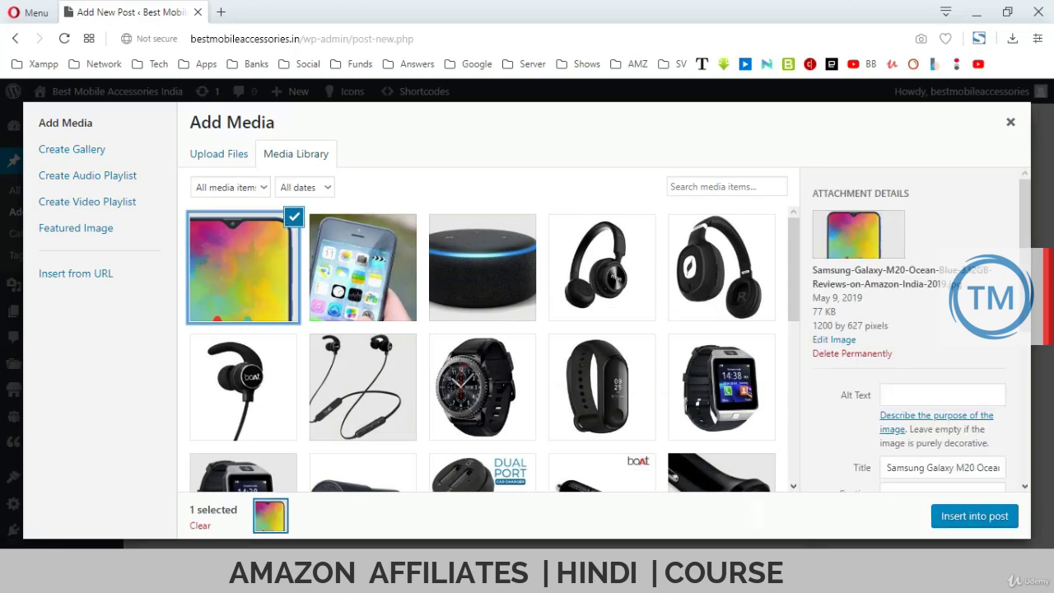
{"action": "left_click", "coordinate": [974, 516]}
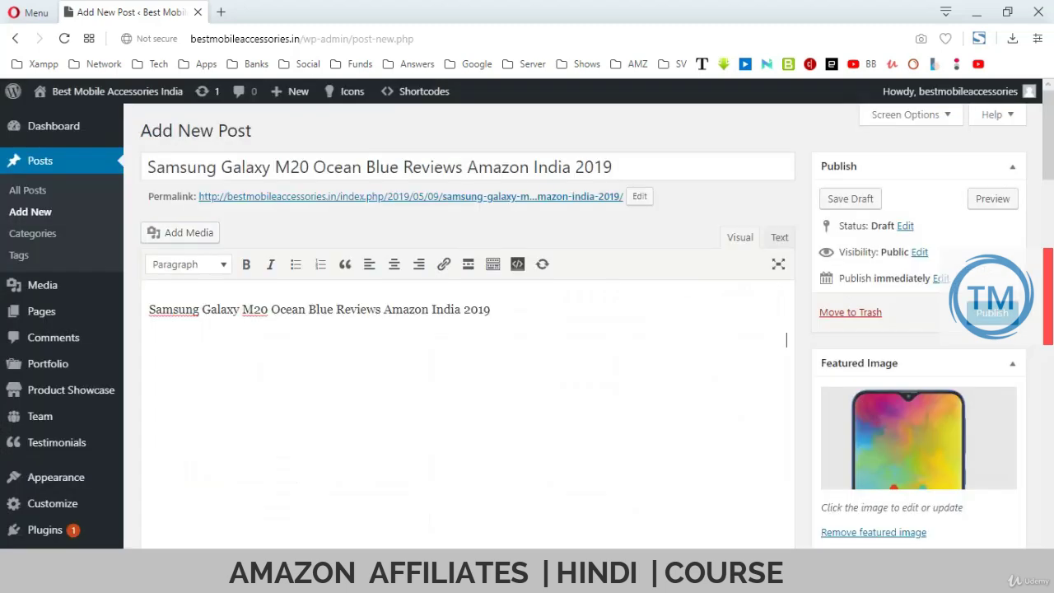
{"action": "scroll", "coordinate": [468, 329], "scroll_direction": "down", "scroll_amount": 5}
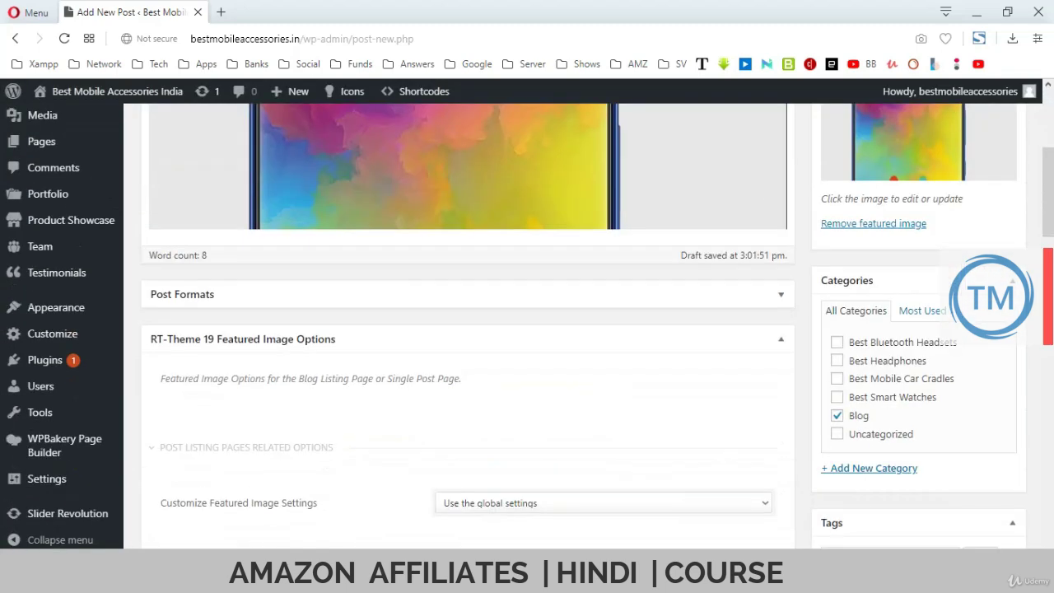
{"action": "scroll", "coordinate": [467, 329], "scroll_direction": "up", "scroll_amount": 2}
- Copy the product's feature bullets from the Amazon page, paste them below the image in the post and end the list
{"action": "key", "text": "alt+Tab"}
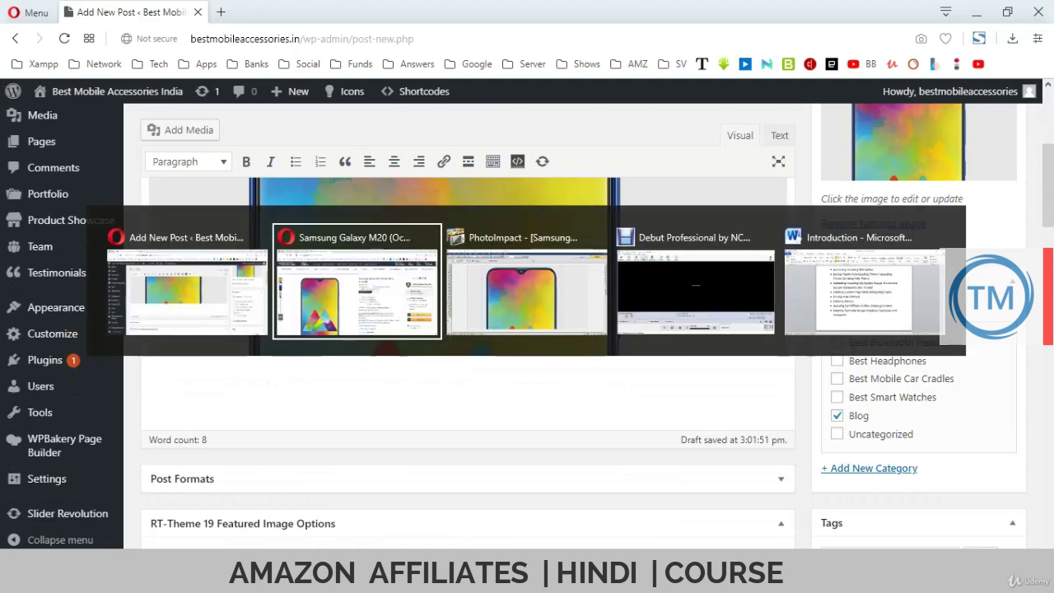
{"action": "scroll", "coordinate": [527, 313], "scroll_direction": "down", "scroll_amount": 3}
{"action": "scroll", "coordinate": [527, 312], "scroll_direction": "down", "scroll_amount": 2}
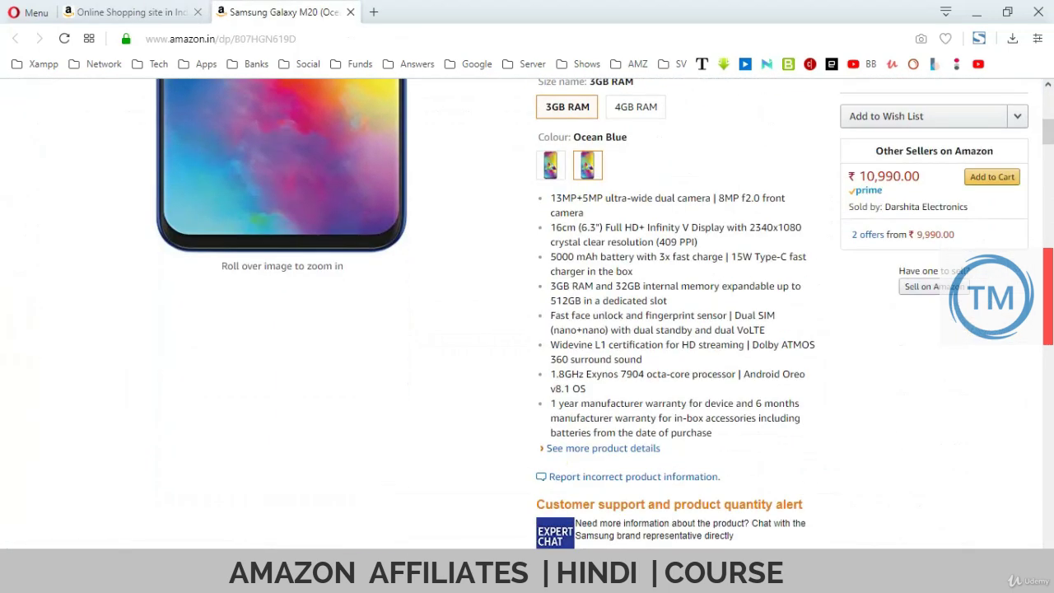
{"action": "left_click_drag", "start_coordinate": [711, 432], "coordinate": [550, 198]}
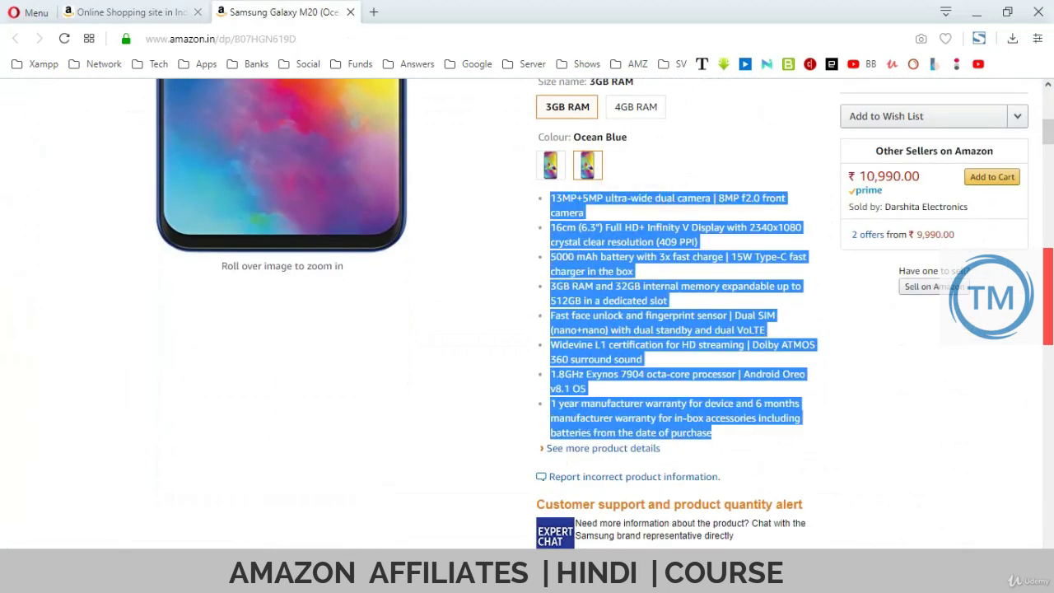
{"action": "key", "text": "alt+Tab"}
{"action": "key", "text": "ctrl+v"}
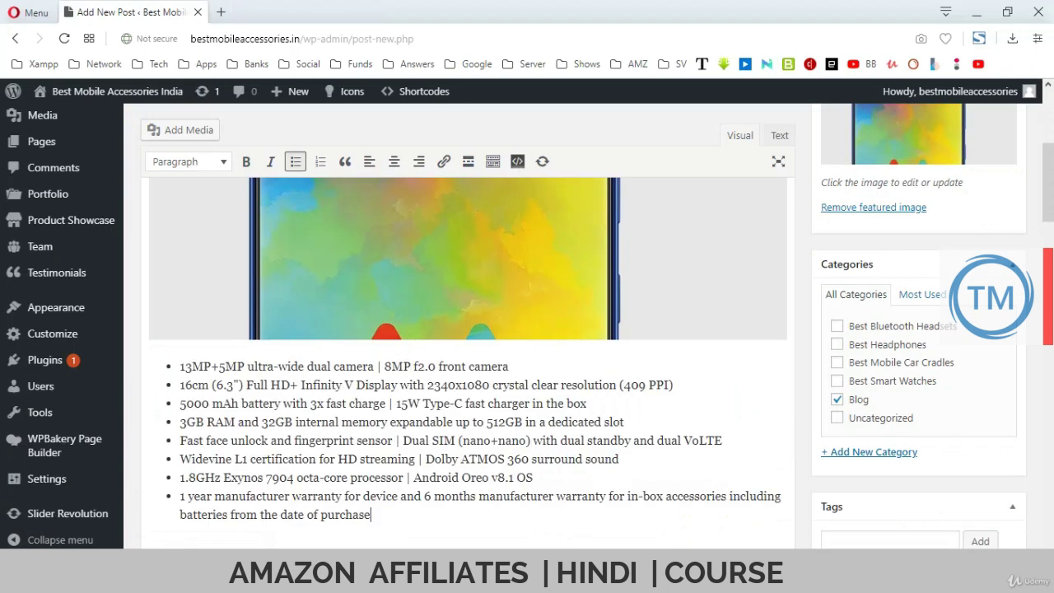
{"action": "key", "text": "Return"}
{"action": "key", "text": "Return"}
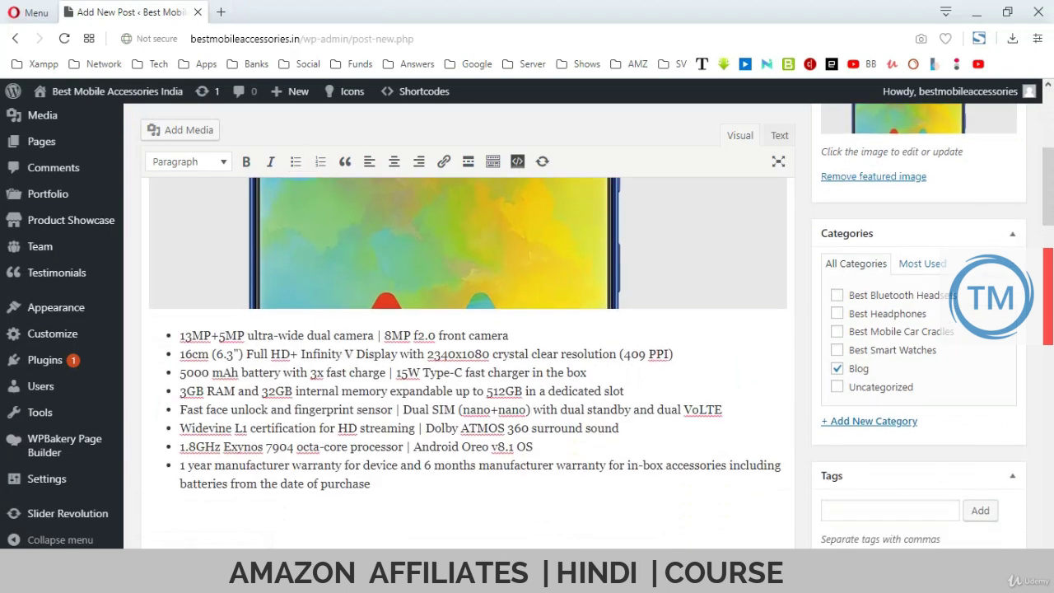
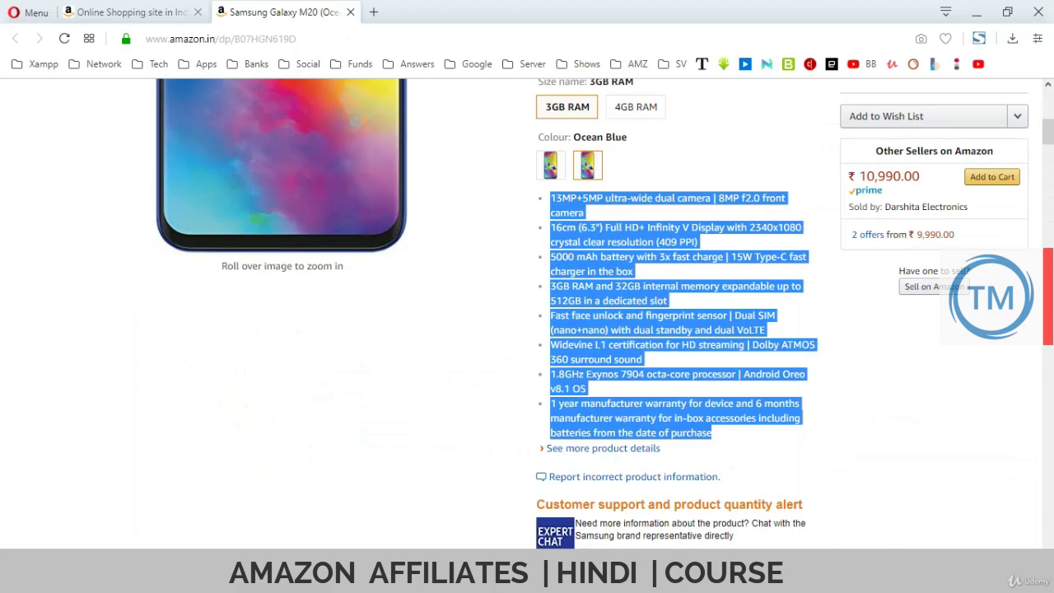
- Copy the Samsung Galaxy M20 product description from its Amazon page and paste it below the feature bullets in the post
{"action": "scroll", "coordinate": [526, 313], "scroll_direction": "down", "scroll_amount": 6}
{"action": "scroll", "coordinate": [527, 313], "scroll_direction": "up", "scroll_amount": 15}
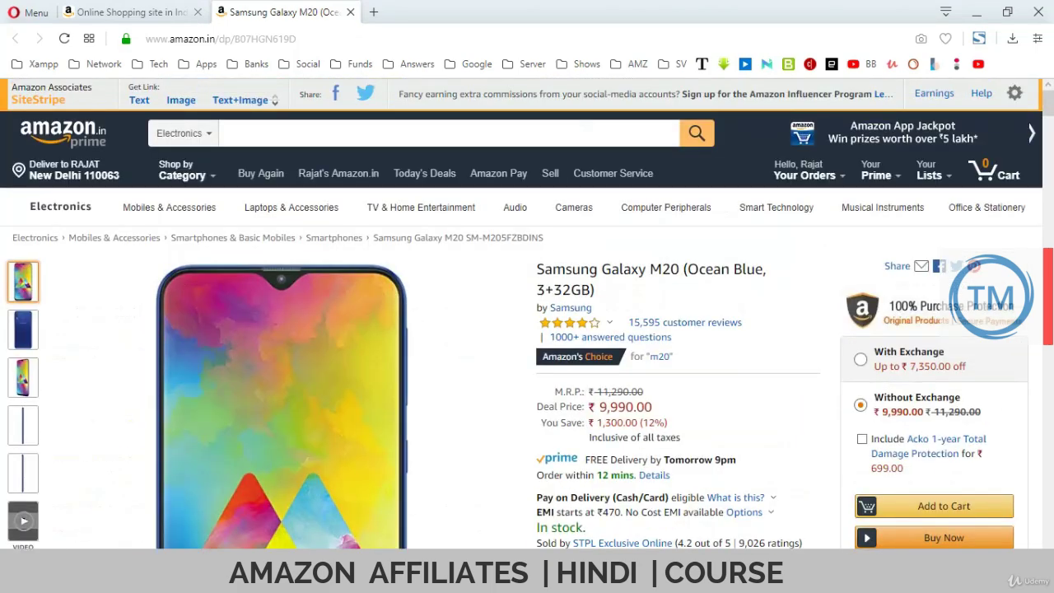
{"action": "scroll", "coordinate": [527, 313], "scroll_direction": "down", "scroll_amount": 15}
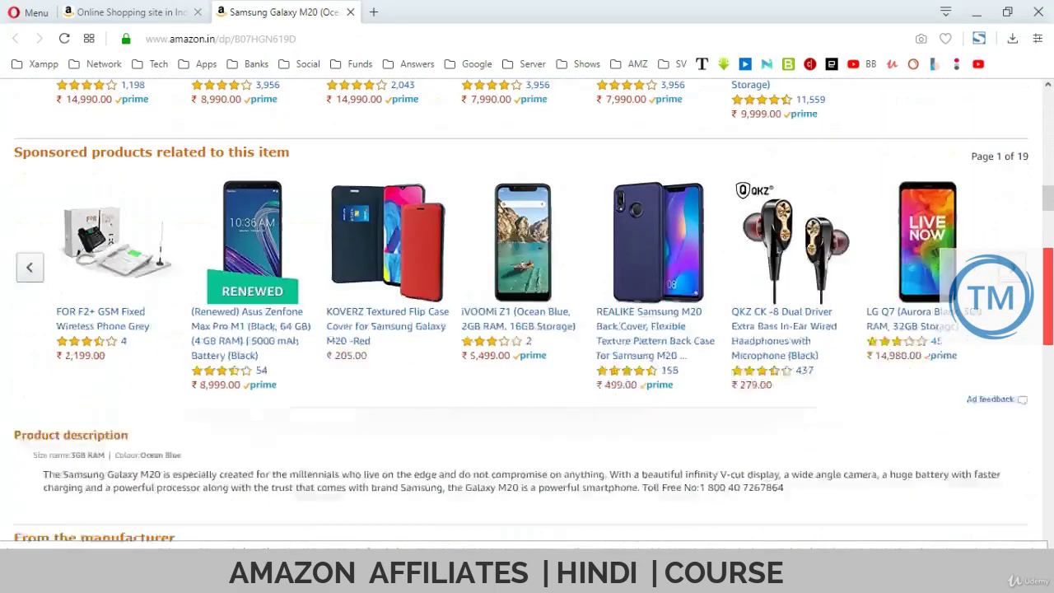
{"action": "scroll", "coordinate": [527, 330], "scroll_direction": "down", "scroll_amount": 3}
{"action": "triple_click", "coordinate": [84, 191]}
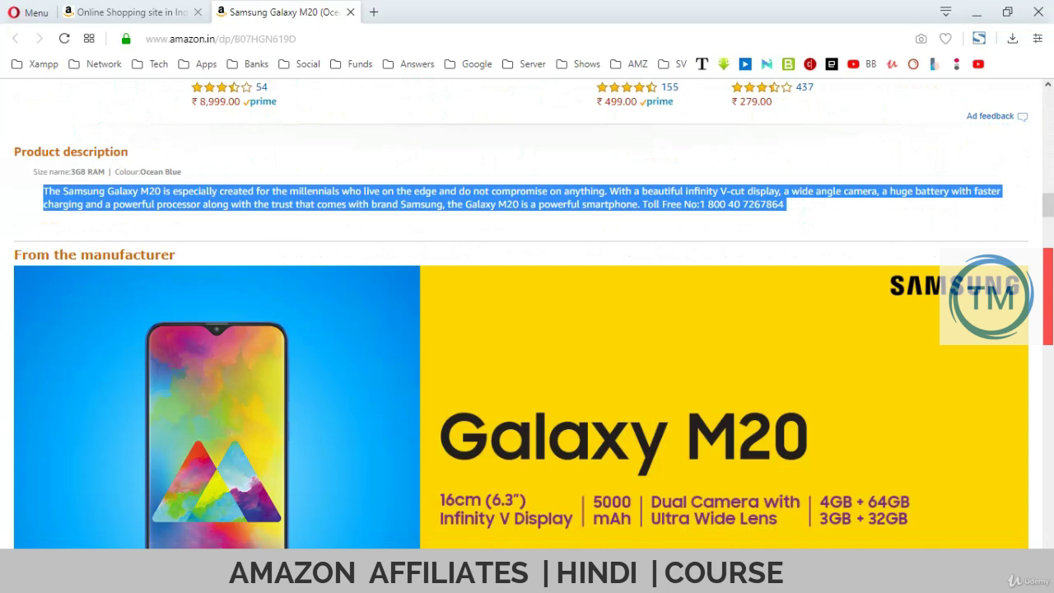
{"action": "key", "text": "alt+Tab"}
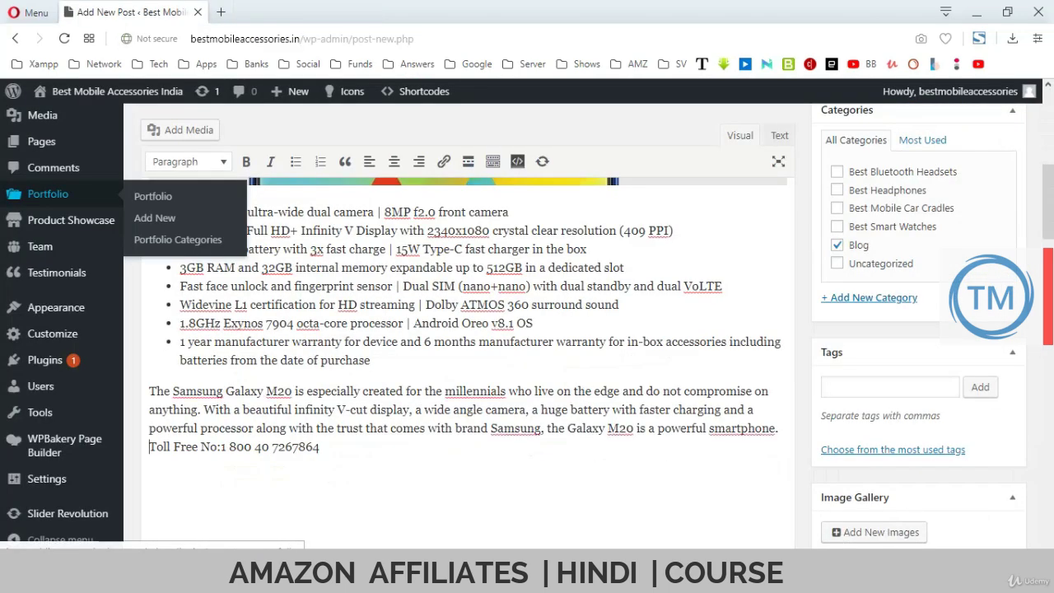
{"action": "key", "text": "Down"}
- Open the 5-star customer reviews from the Galaxy M20 product page on Amazon
{"action": "key", "text": "alt+Tab"}
{"action": "scroll", "coordinate": [527, 313], "scroll_direction": "up", "scroll_amount": 8}
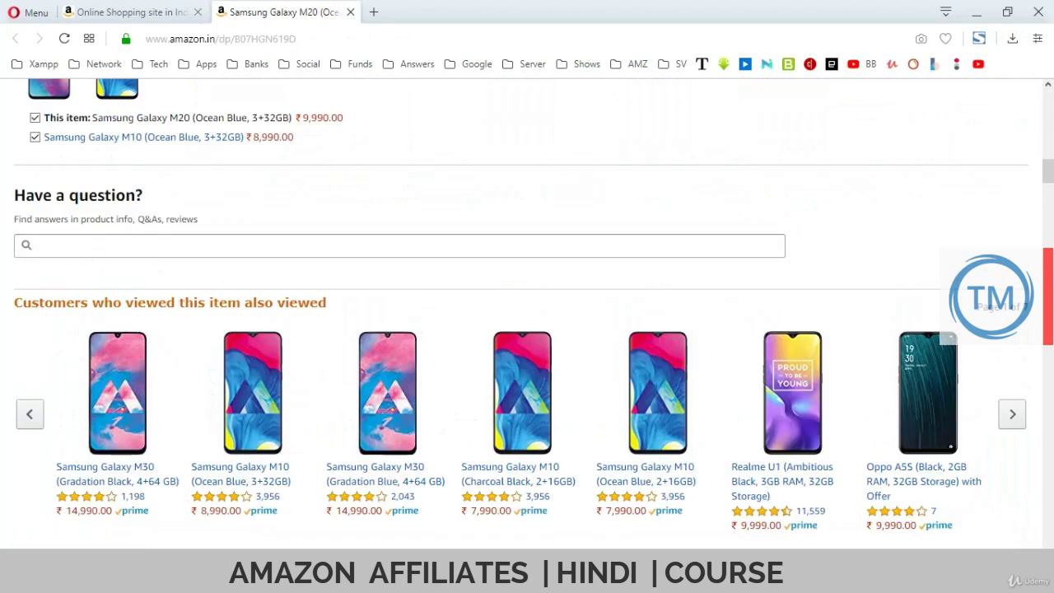
{"action": "scroll", "coordinate": [526, 313], "scroll_direction": "up", "scroll_amount": 10}
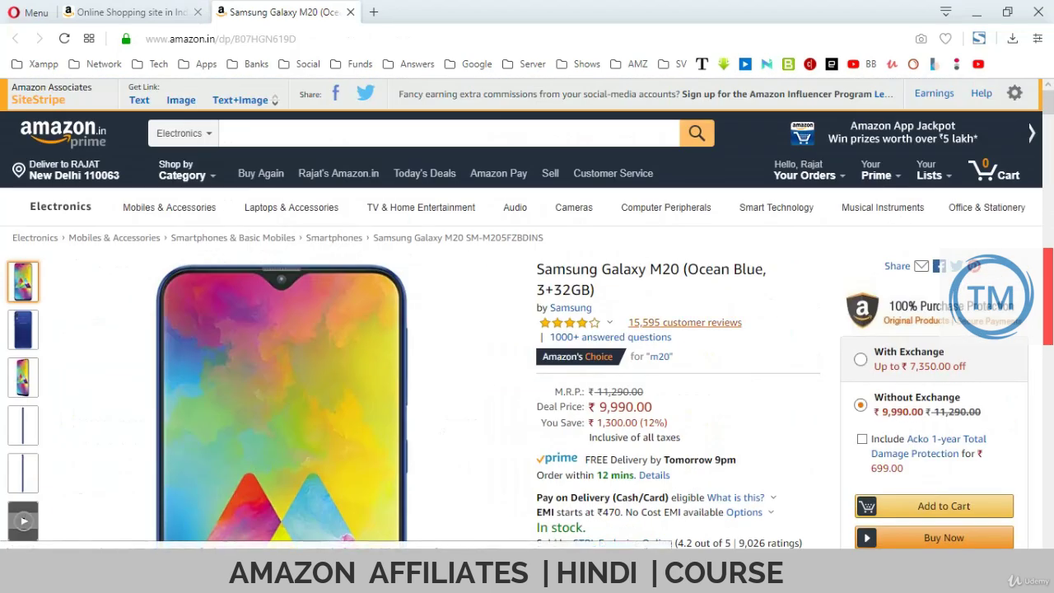
{"action": "scroll", "coordinate": [527, 313], "scroll_direction": "down", "scroll_amount": 15}
{"action": "scroll", "coordinate": [527, 313], "scroll_direction": "up", "scroll_amount": 1}
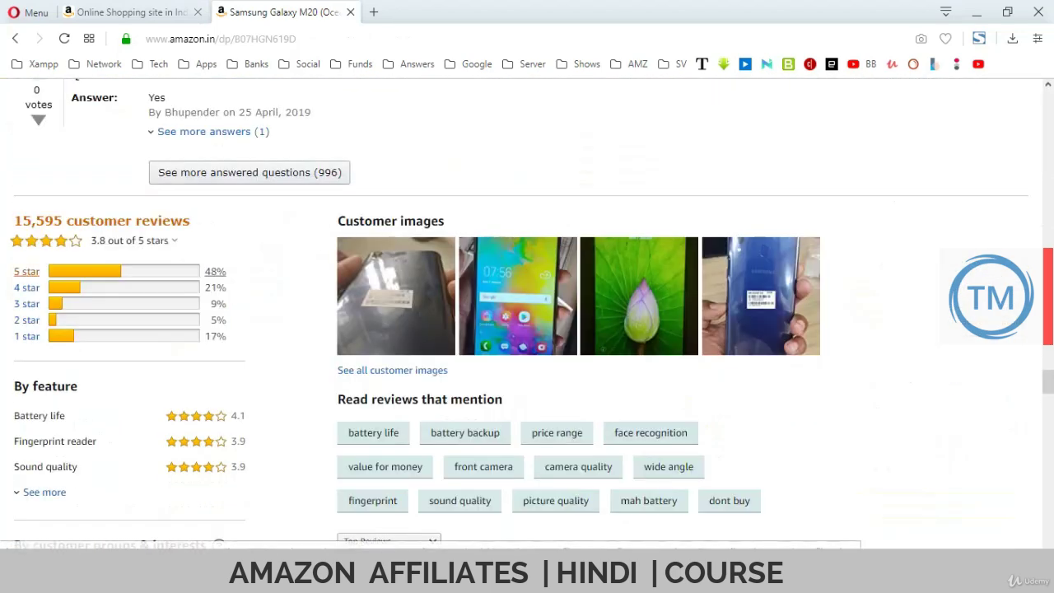
{"action": "left_click", "coordinate": [84, 271]}
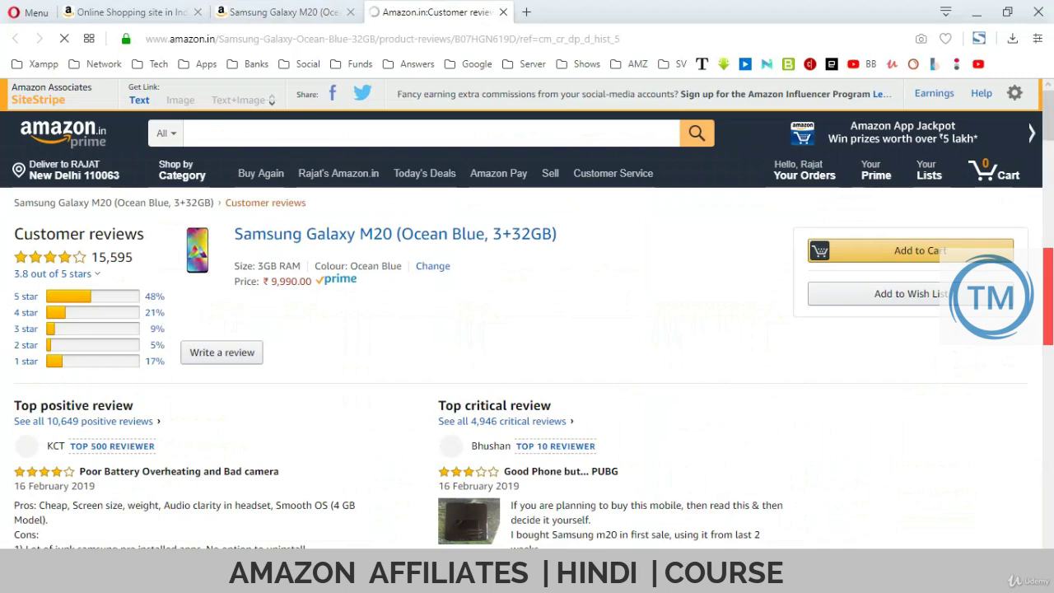
{"action": "scroll", "coordinate": [527, 312], "scroll_direction": "down", "scroll_amount": 9}
{"action": "scroll", "coordinate": [527, 313], "scroll_direction": "up", "scroll_amount": 1}
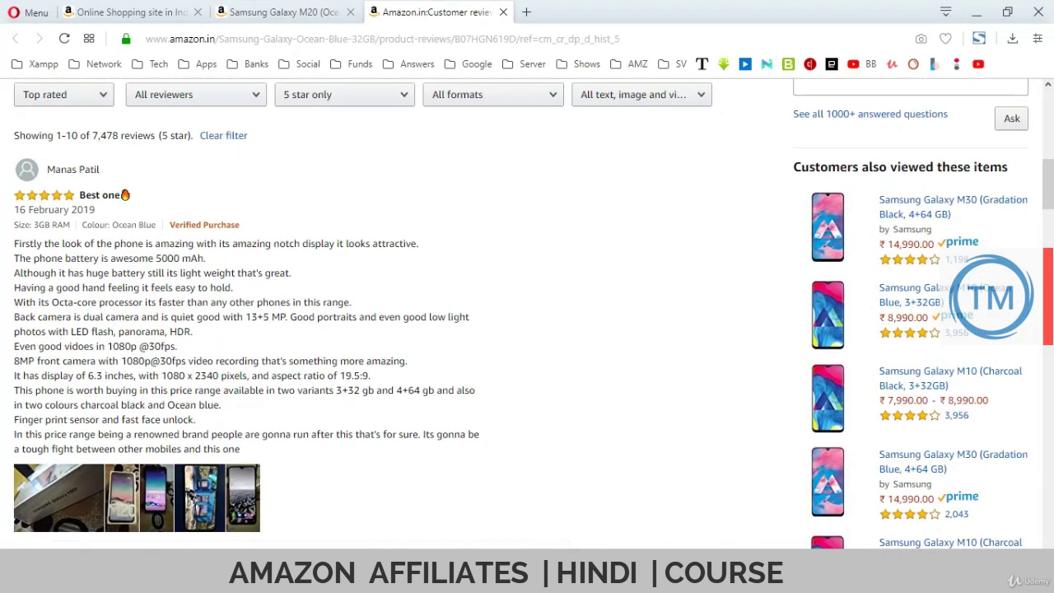
- Copy the first 5-star review, from the reviewer name through the line on the two colours, and paste it below the description in the post
{"action": "left_click_drag", "start_coordinate": [13, 157], "coordinate": [221, 405]}
{"action": "key", "text": "ctrl+c"}
{"action": "key", "text": "alt+Tab"}
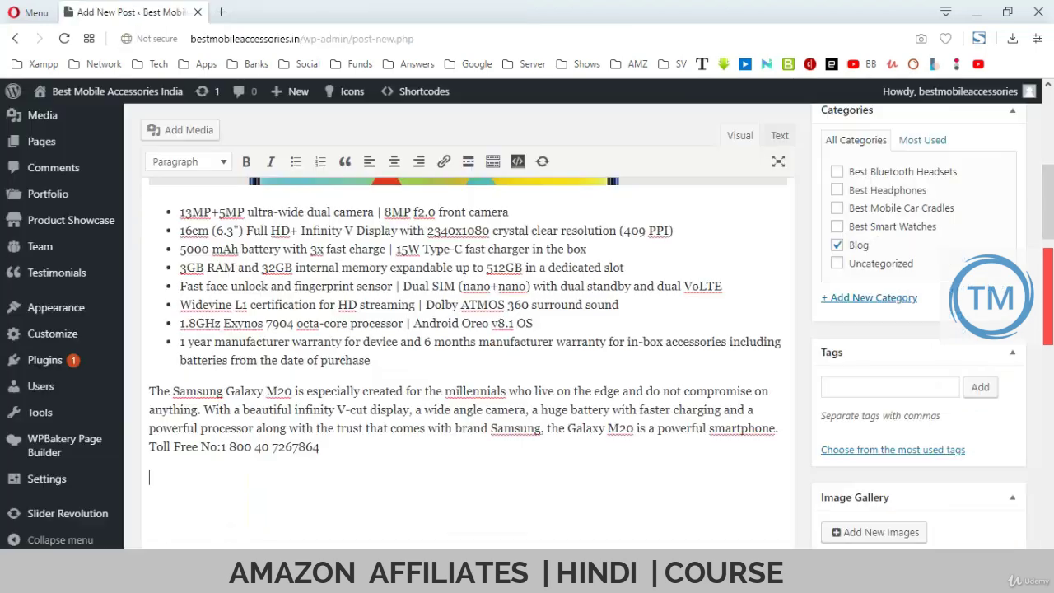
{"action": "key", "text": "ctrl+v"}
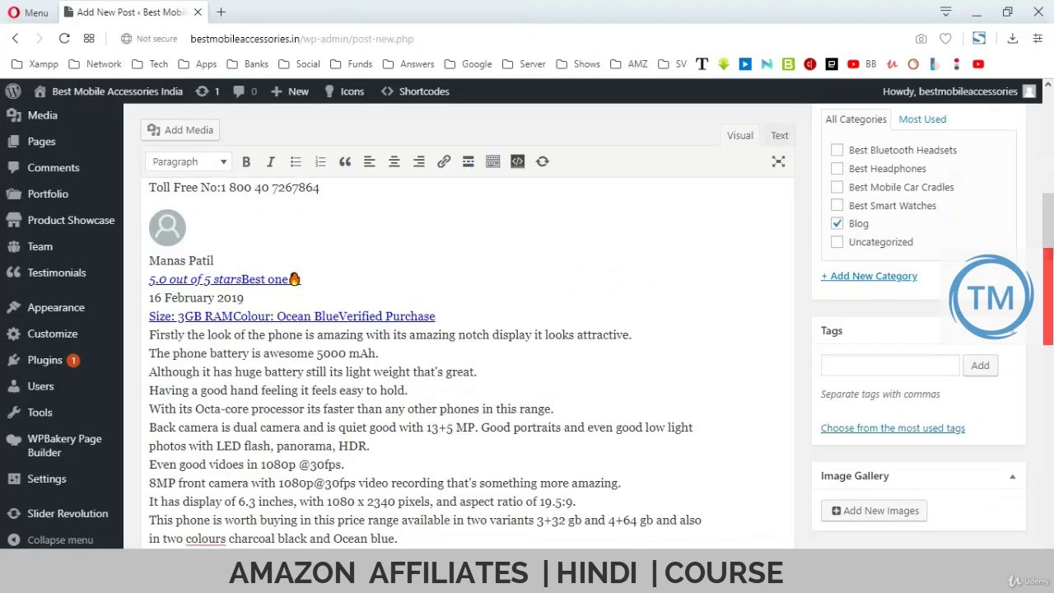
{"action": "scroll", "coordinate": [468, 345], "scroll_direction": "down", "scroll_amount": 2}
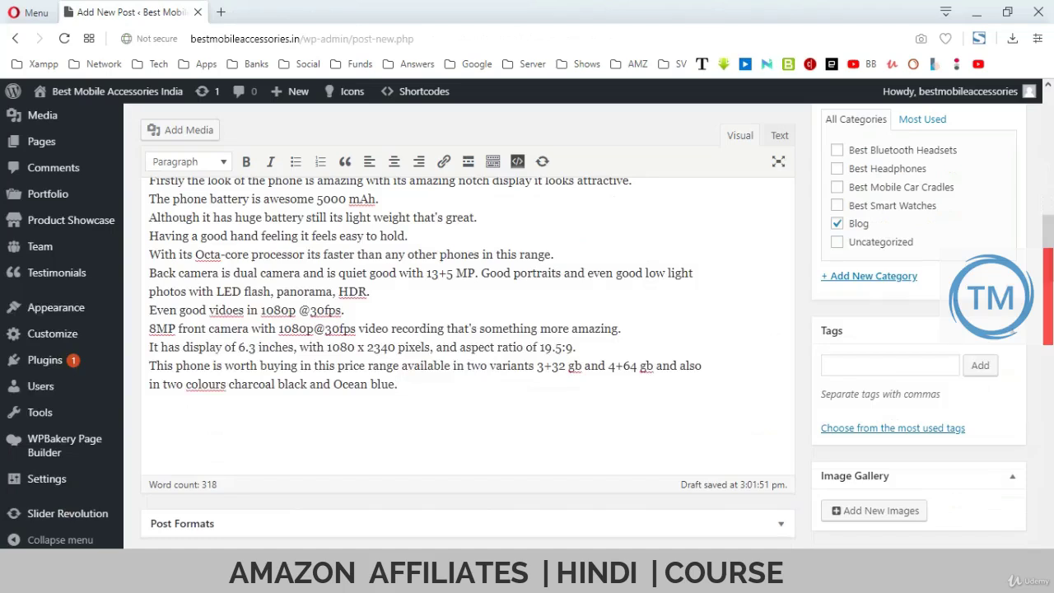
- Add the closing line "Read Full All Reviews on amazon" below the pasted review
{"action": "key", "text": "Return"}
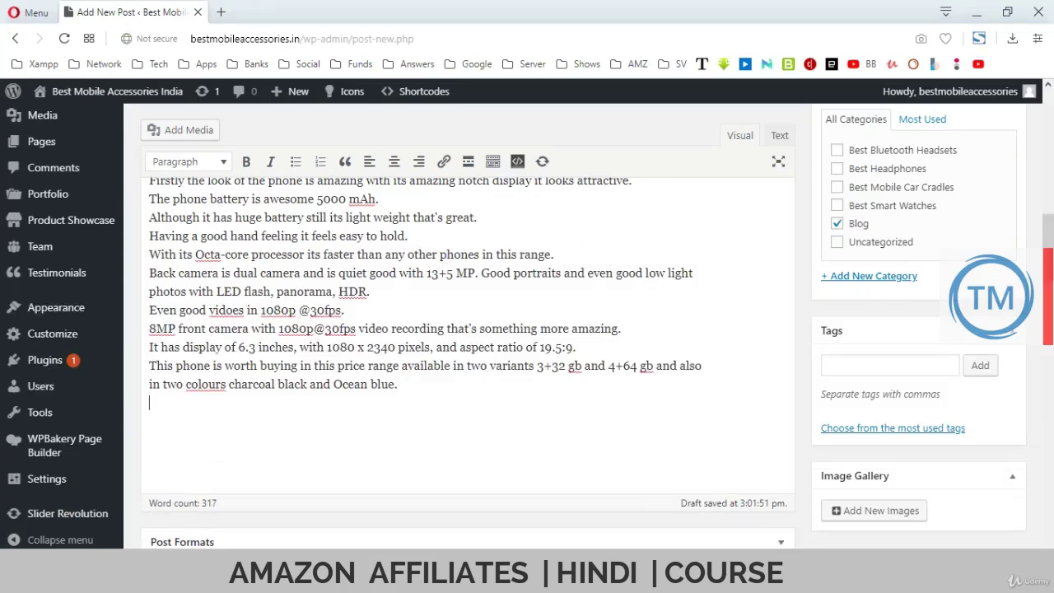
{"action": "type", "text": "F"}
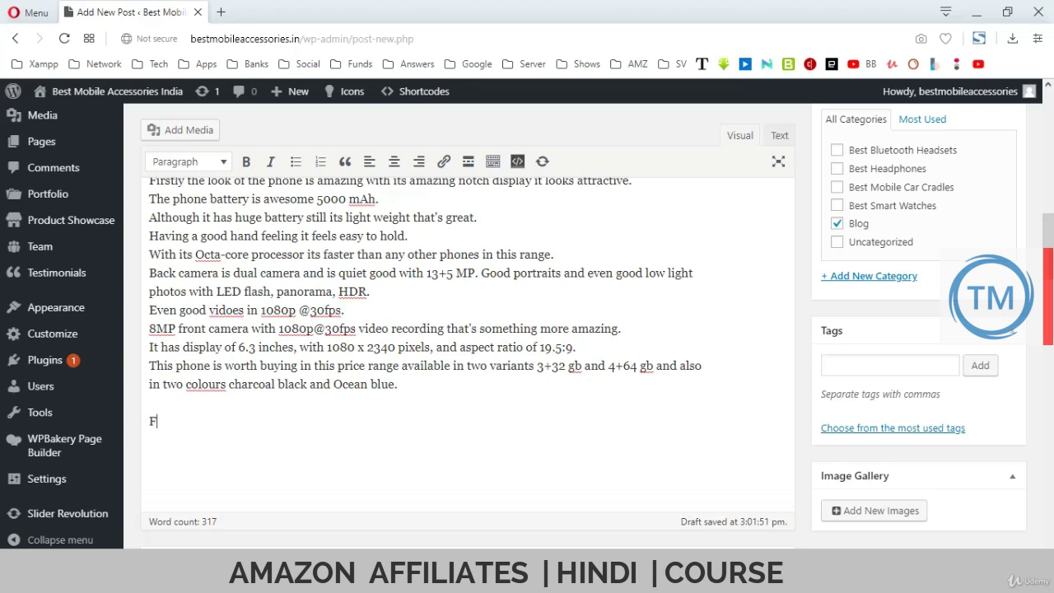
{"action": "type", "text": "ull Reviewsread"}
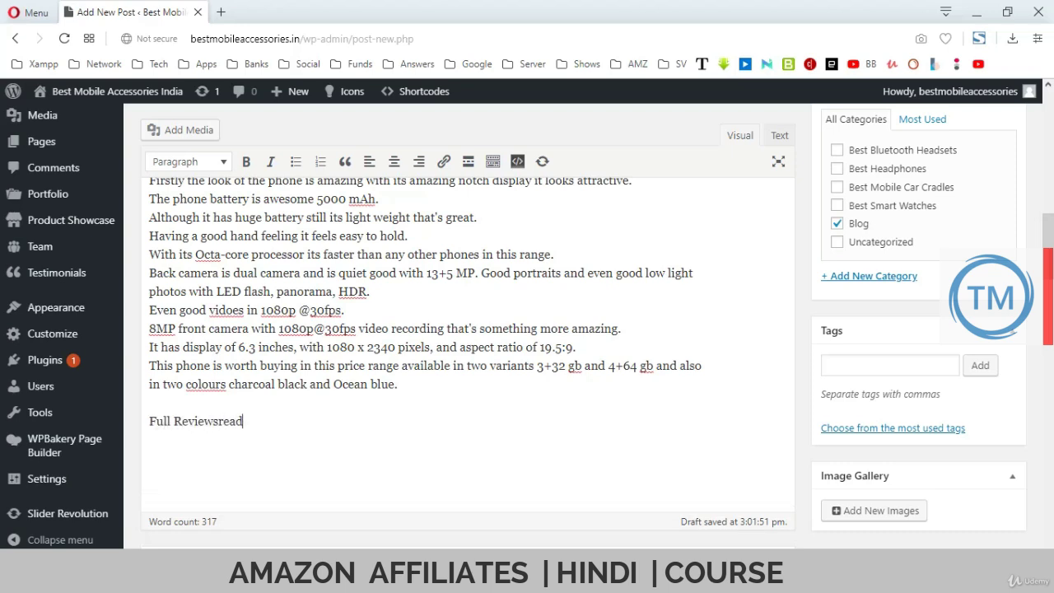
{"action": "key", "text": "shift+Home"}
{"action": "type", "text": "R"}
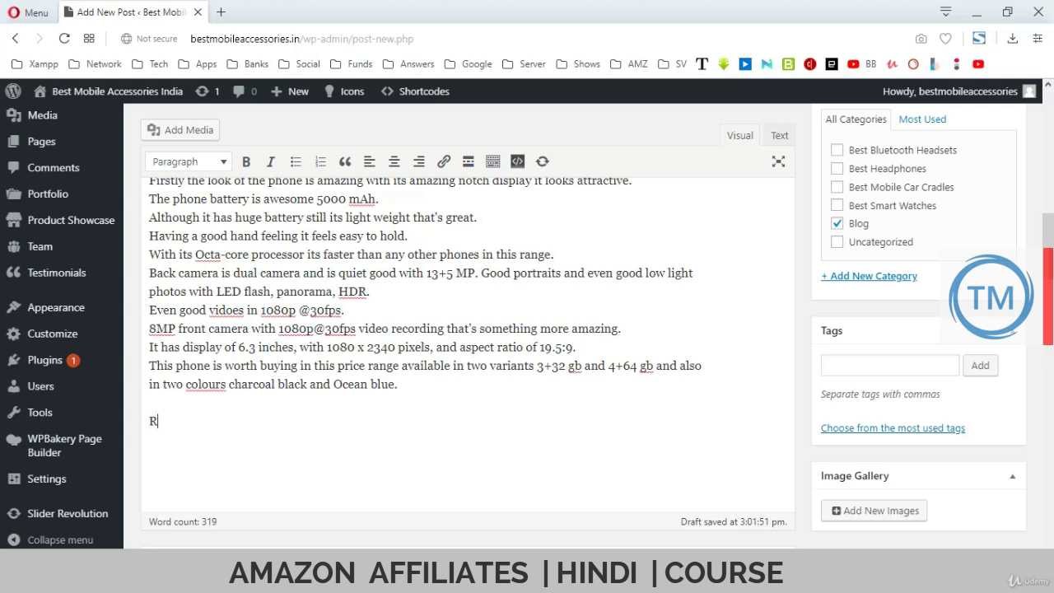
{"action": "type", "text": "ead Full Reviews on amazon"}
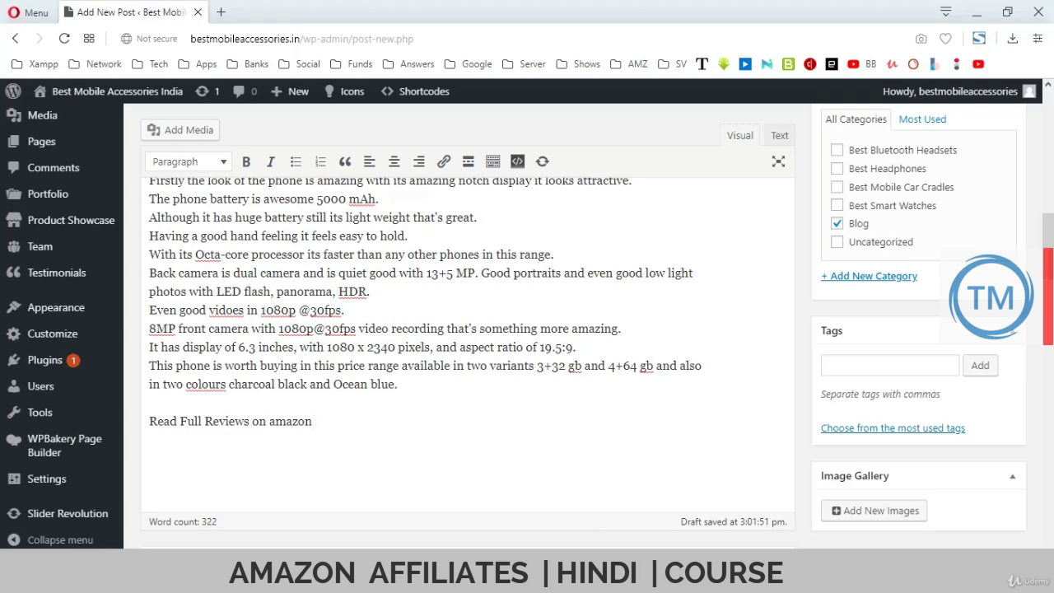
{"action": "scroll", "coordinate": [468, 362], "scroll_direction": "up", "scroll_amount": 10}
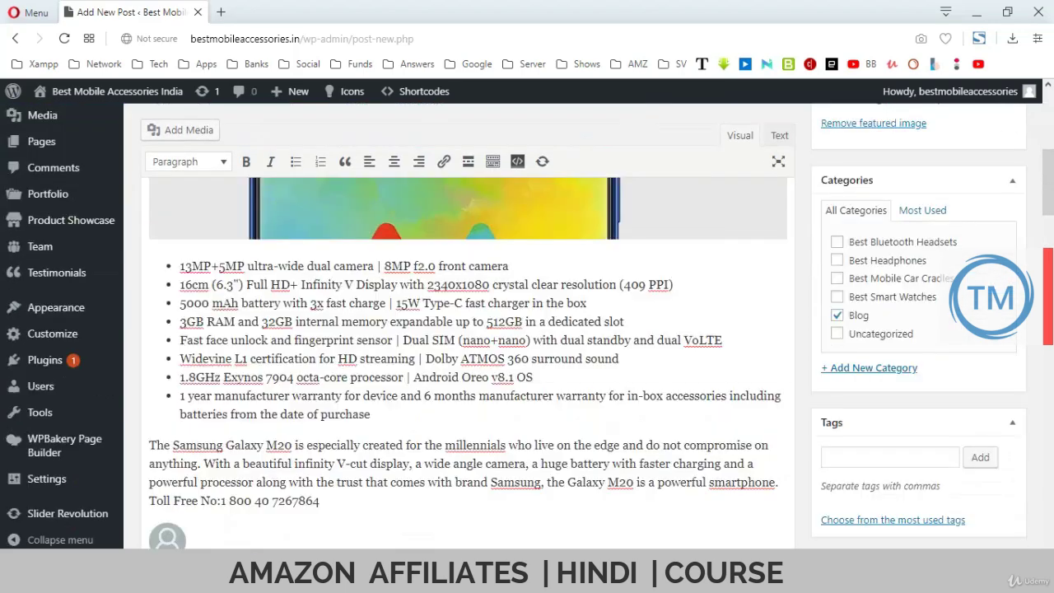
{"action": "scroll", "coordinate": [467, 362], "scroll_direction": "down", "scroll_amount": 8}
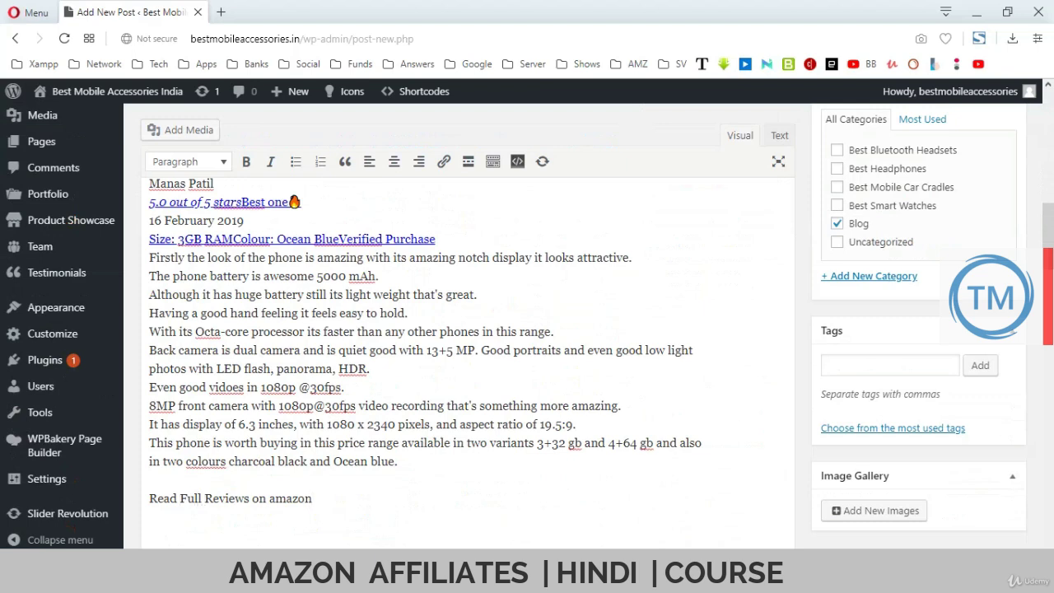
{"action": "type", "text": "All"}
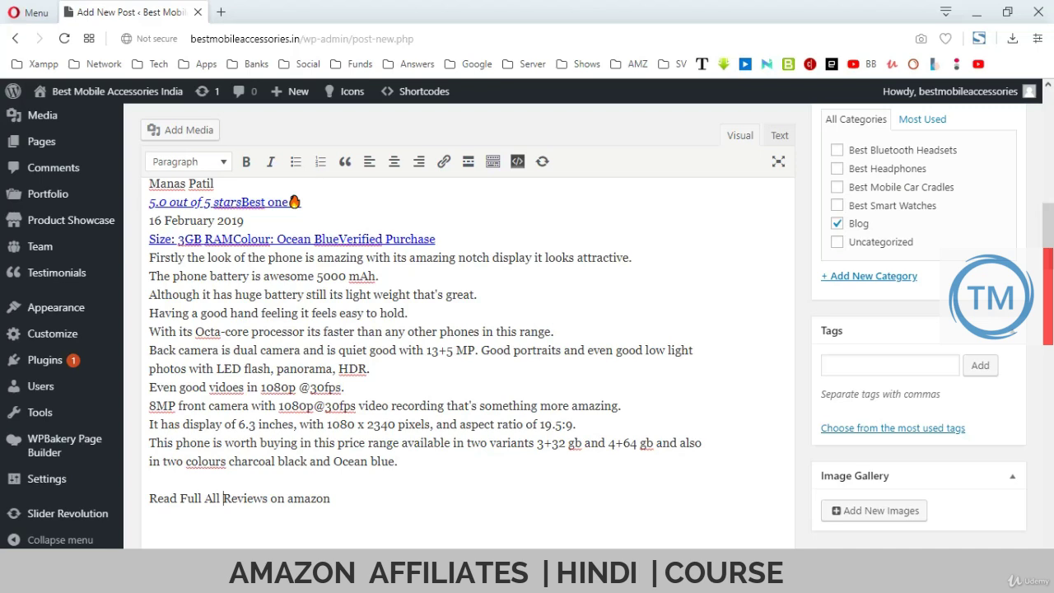
- Delete "Verified Purchase" from the size and colour line of the pasted review
{"action": "left_click", "coordinate": [338, 239]}
{"action": "key", "text": "Right"}
{"action": "key", "text": "Right"}
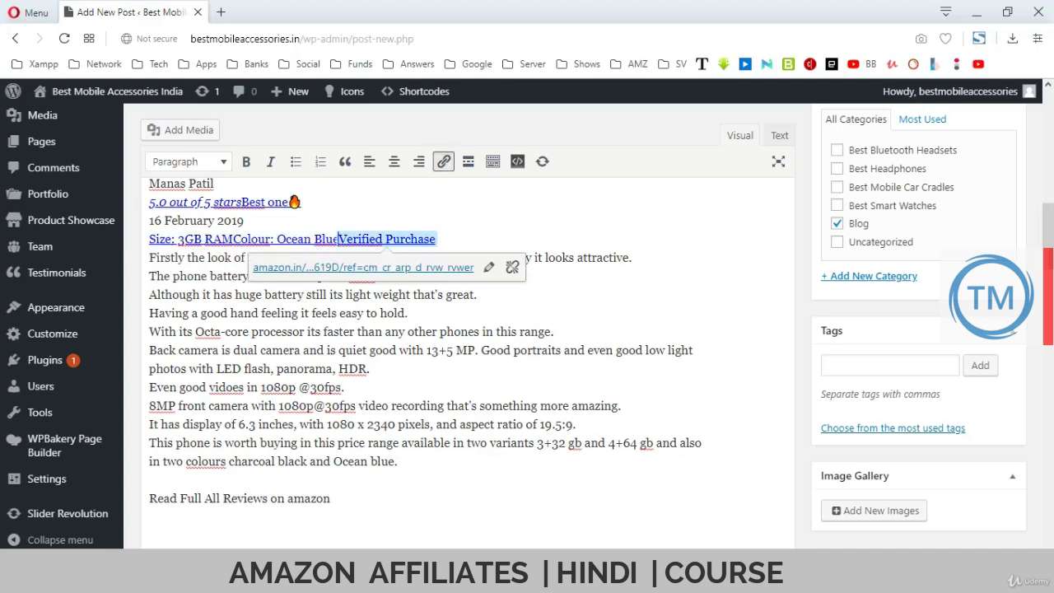
{"action": "key", "text": "Left"}
{"action": "key", "text": "Delete"}
{"action": "key", "text": "Delete"}
{"action": "key", "text": "Delete"}
{"action": "key", "text": "Delete"}
{"action": "key", "text": "Delete"}
{"action": "key", "text": "Delete"}
{"action": "key", "text": "Delete"}
{"action": "key", "text": "Delete"}
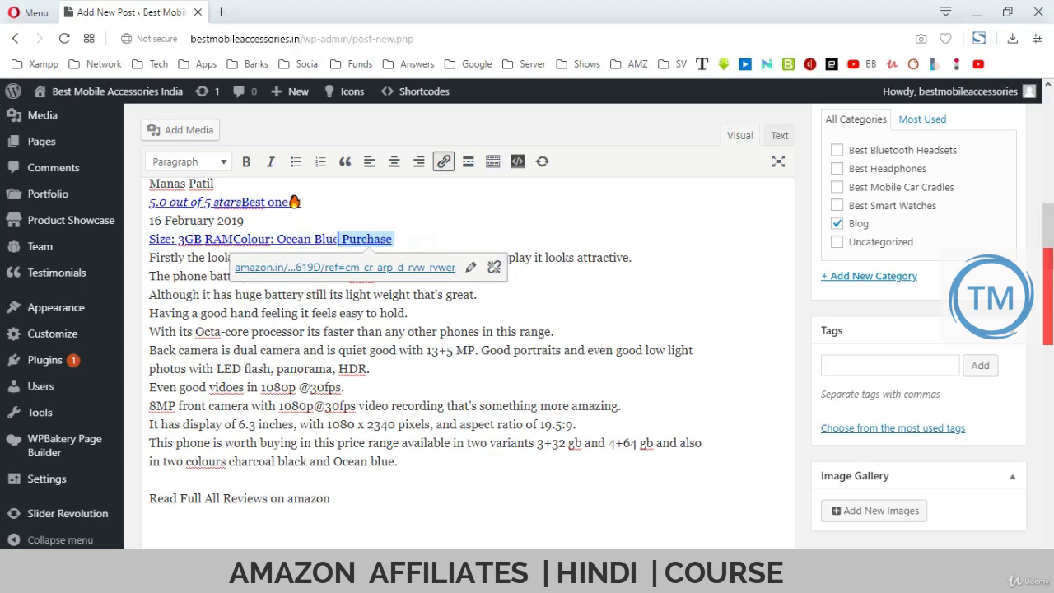
{"action": "key", "text": "Delete"}
- Publish the Samsung Galaxy M20 review post and open its live page
{"action": "scroll", "coordinate": [527, 325], "scroll_direction": "up", "scroll_amount": 6}
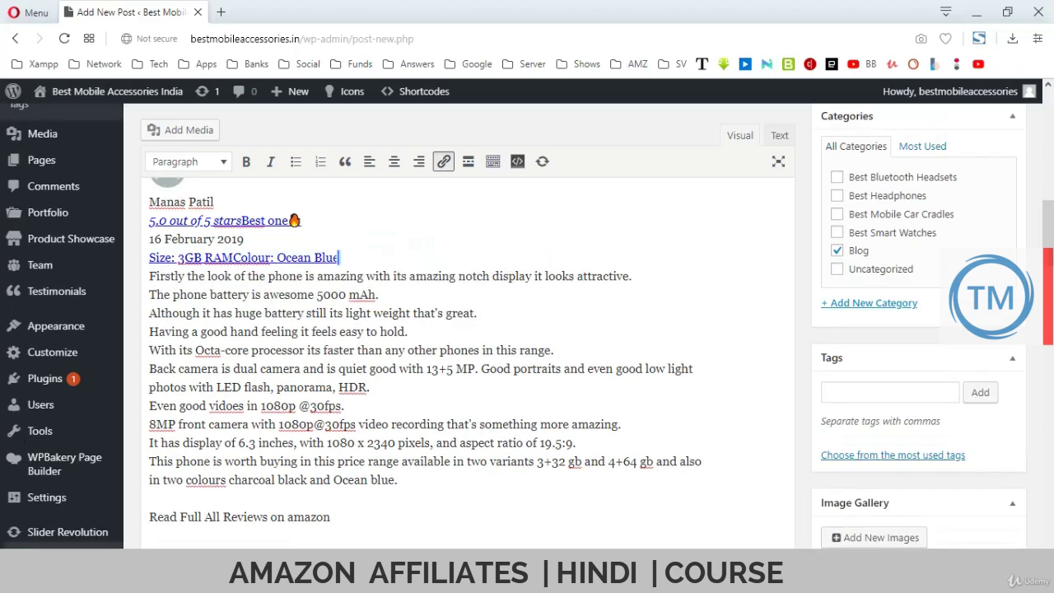
{"action": "left_click", "coordinate": [992, 283]}
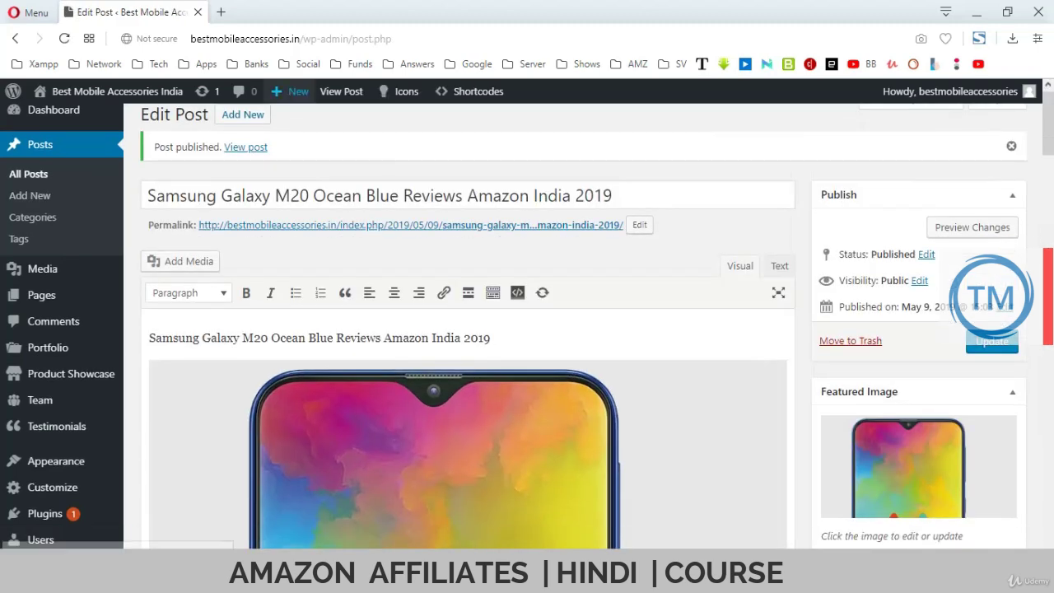
{"action": "right_click", "coordinate": [360, 91]}
{"action": "left_click", "coordinate": [419, 125]}
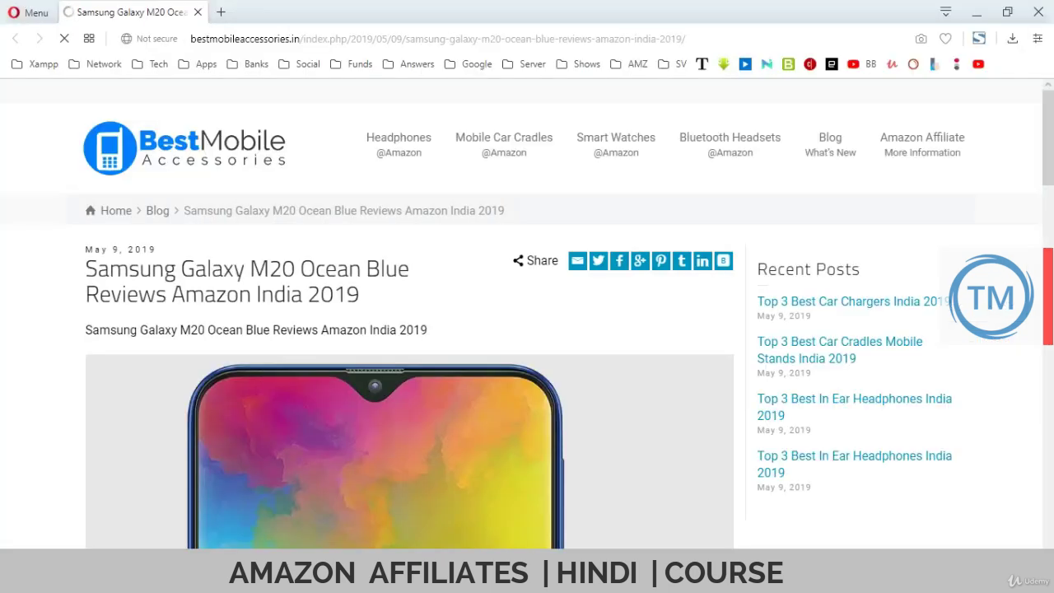
- Check the published post on the live page, down to its closing line about reading the reviews on Amazon
{"action": "scroll", "coordinate": [526, 329], "scroll_direction": "down", "scroll_amount": 10}
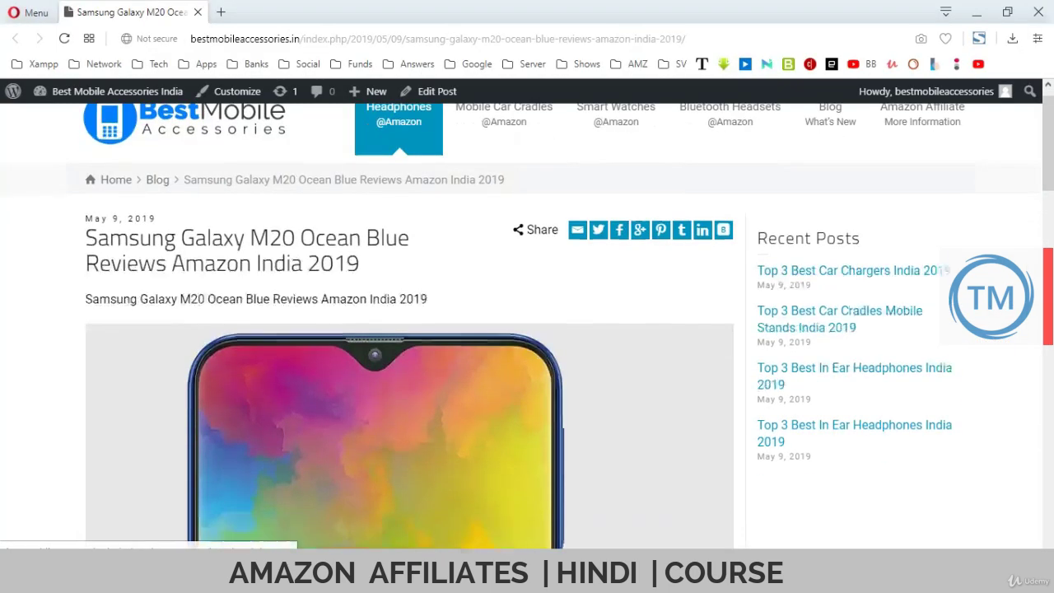
{"action": "scroll", "coordinate": [527, 329], "scroll_direction": "down", "scroll_amount": 4}
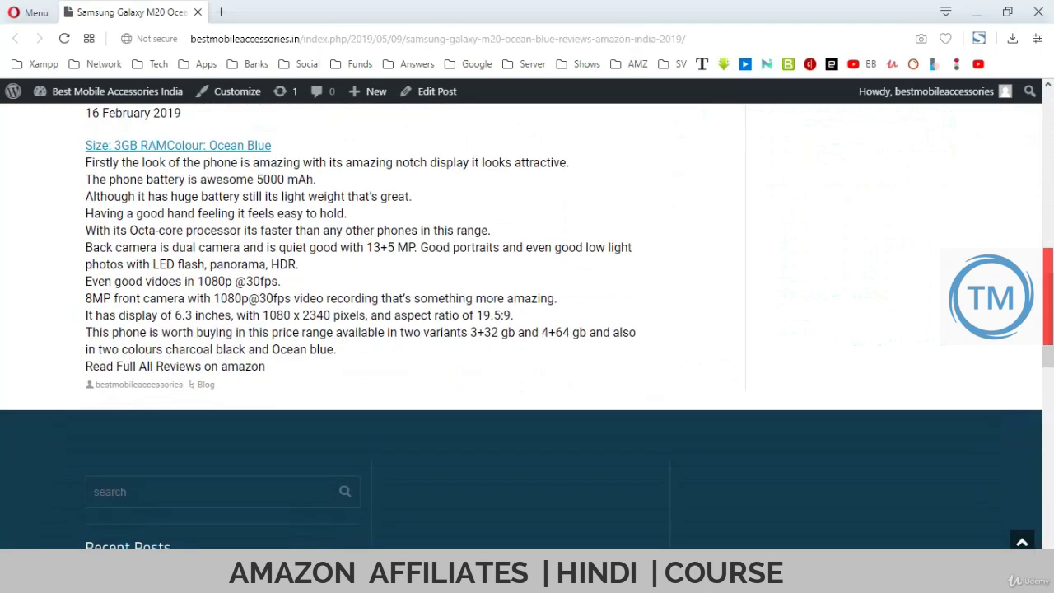
{"action": "triple_click", "coordinate": [243, 366]}
{"action": "left_click", "coordinate": [330, 366]}
{"action": "scroll", "coordinate": [329, 366], "scroll_direction": "up", "scroll_amount": 14}
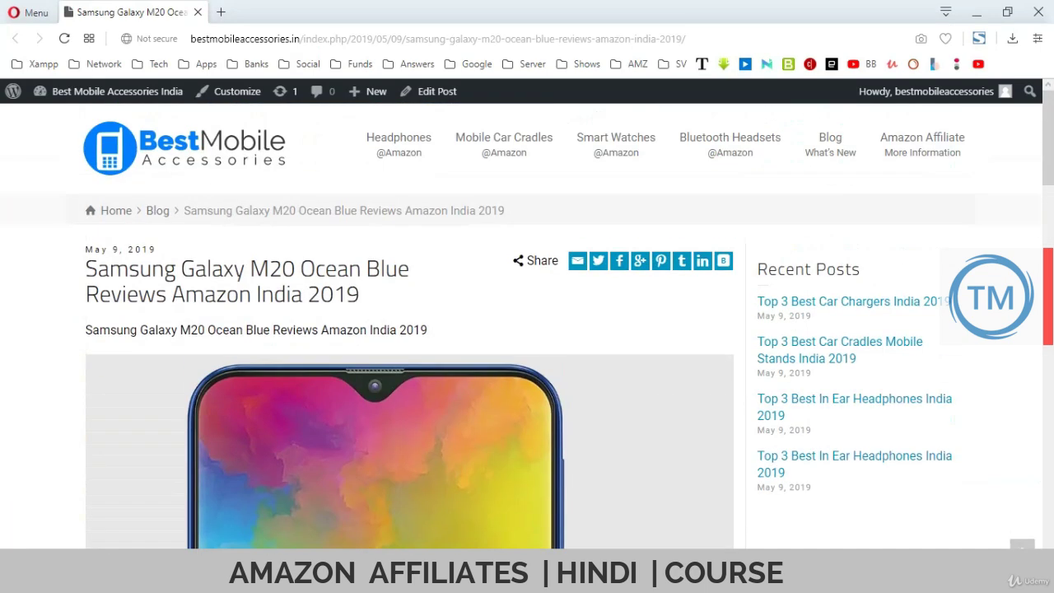
- Open the site's home page and look through the listed blog posts
{"action": "key", "text": "F5"}
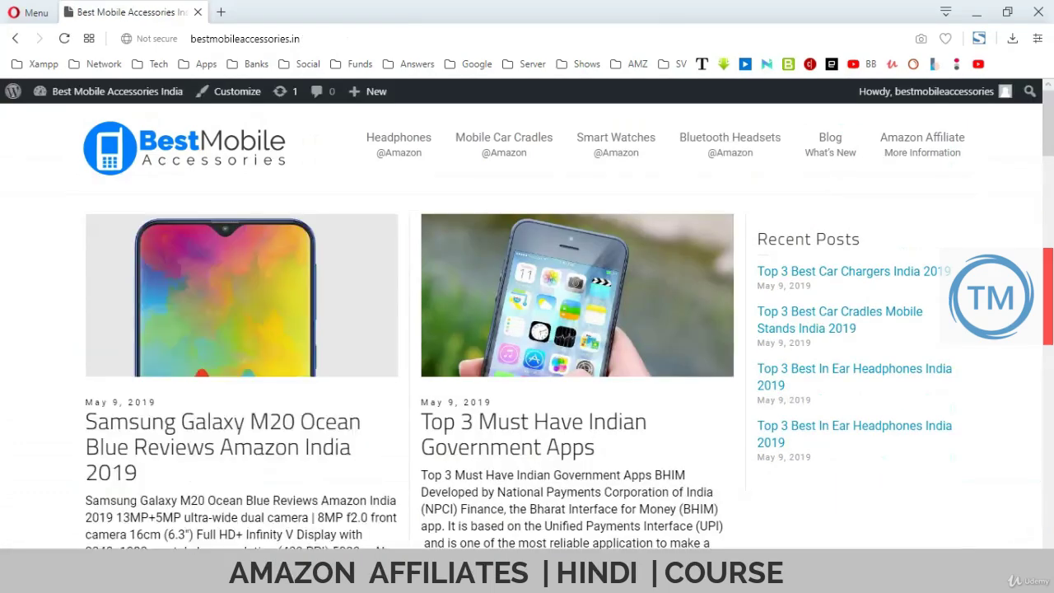
{"action": "scroll", "coordinate": [714, 360], "scroll_direction": "down", "scroll_amount": 8}
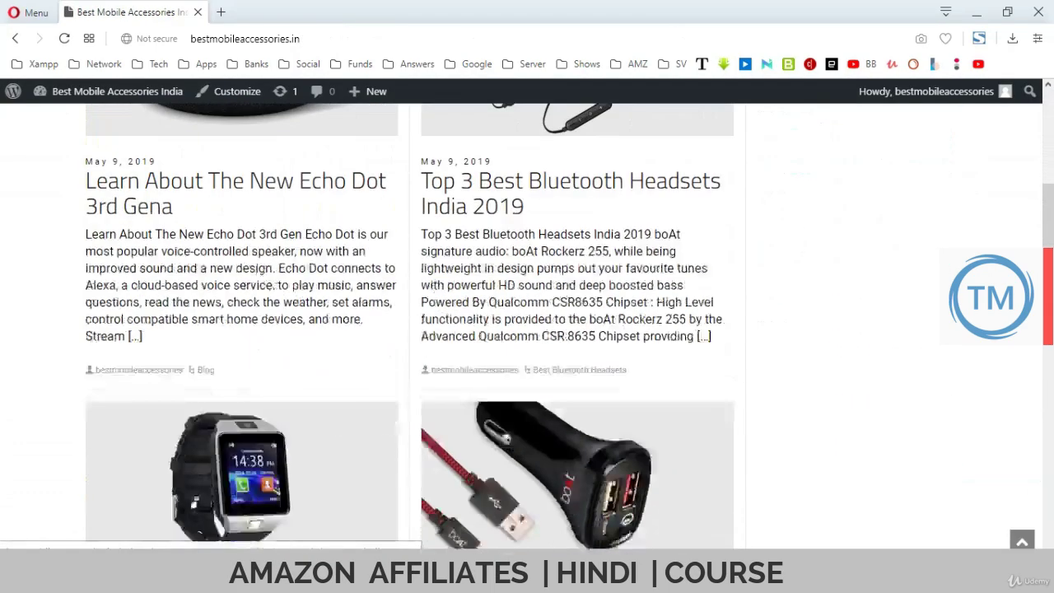
{"action": "scroll", "coordinate": [715, 360], "scroll_direction": "down", "scroll_amount": 10}
{"action": "scroll", "coordinate": [714, 360], "scroll_direction": "up", "scroll_amount": 12}
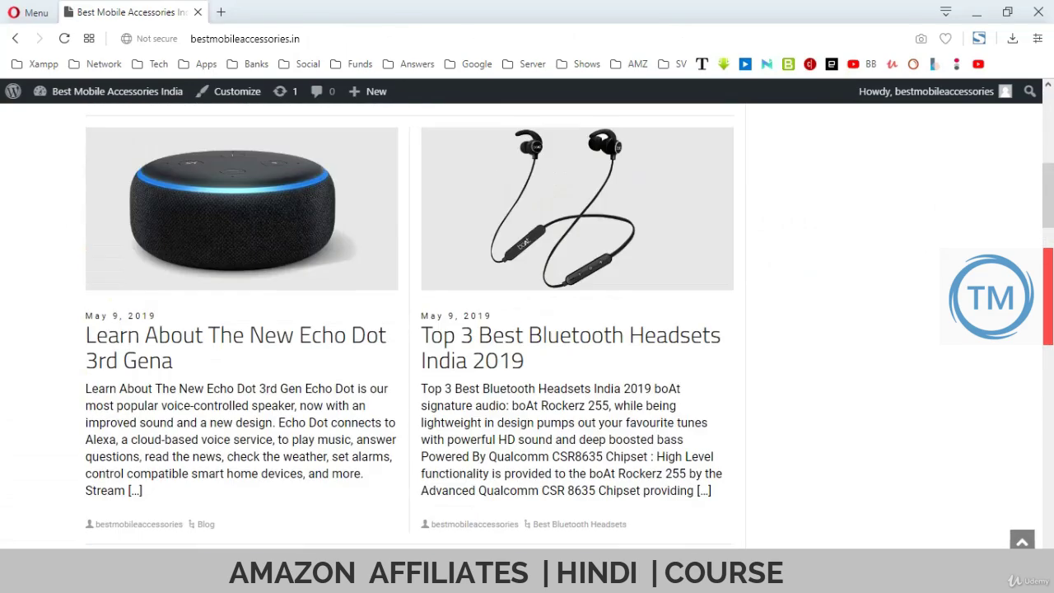
{"action": "scroll", "coordinate": [469, 305], "scroll_direction": "up", "scroll_amount": 10}
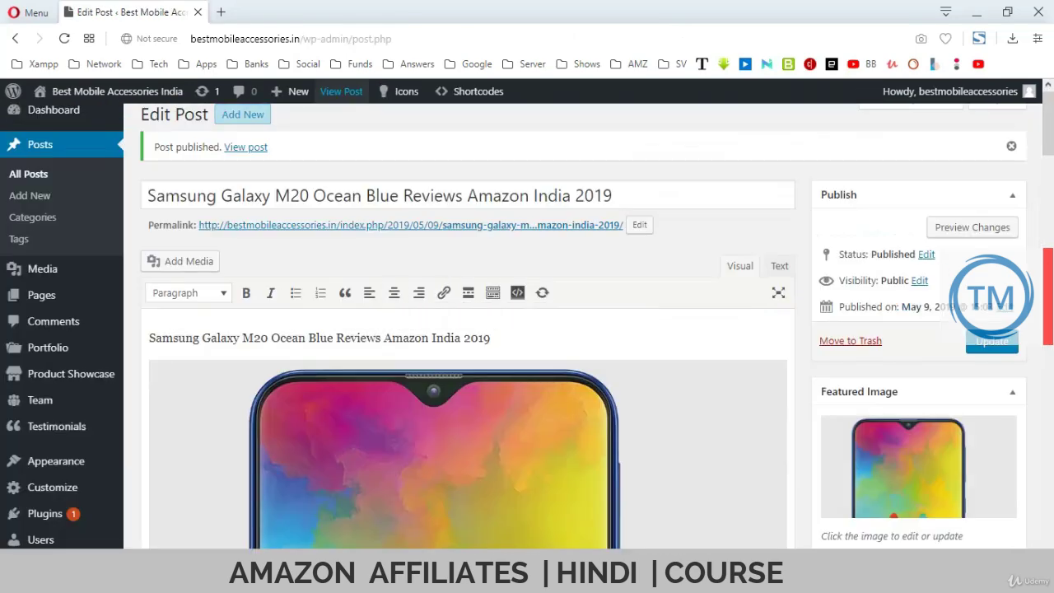
- Switch to the Amazon browser window and close the Samsung Galaxy M20 customer reviews and product pages
{"action": "key", "text": "alt+Tab"}
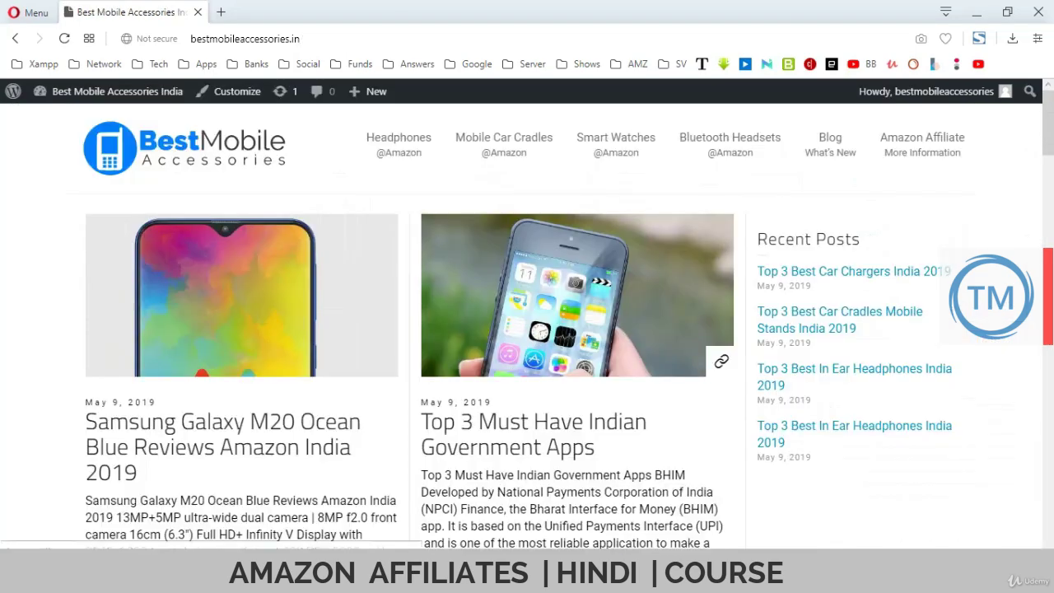
{"action": "key", "text": "alt+Tab"}
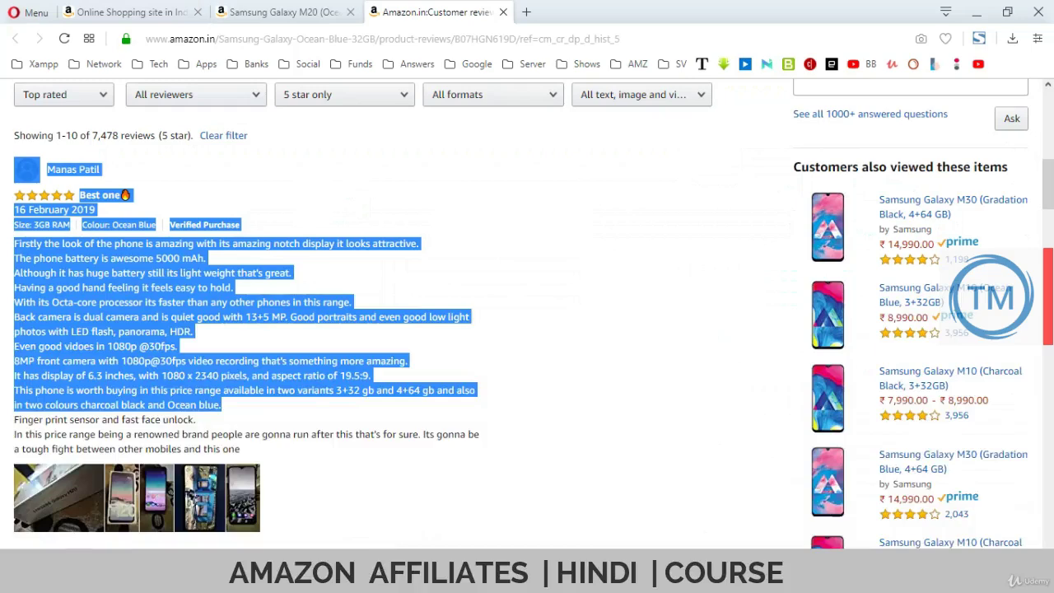
{"action": "left_click", "coordinate": [502, 12]}
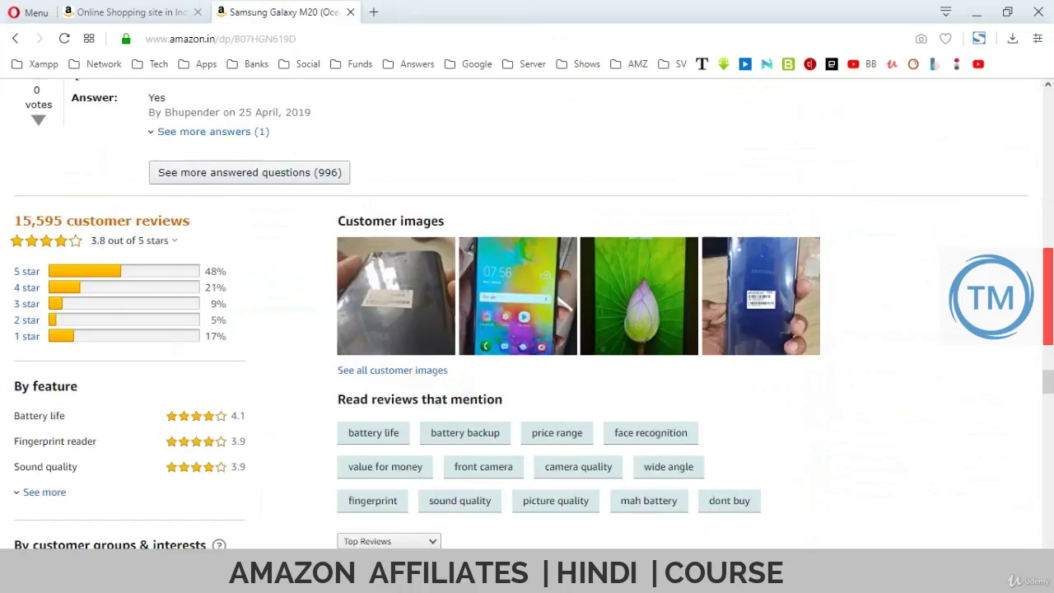
{"action": "scroll", "coordinate": [527, 313], "scroll_direction": "up", "scroll_amount": 20}
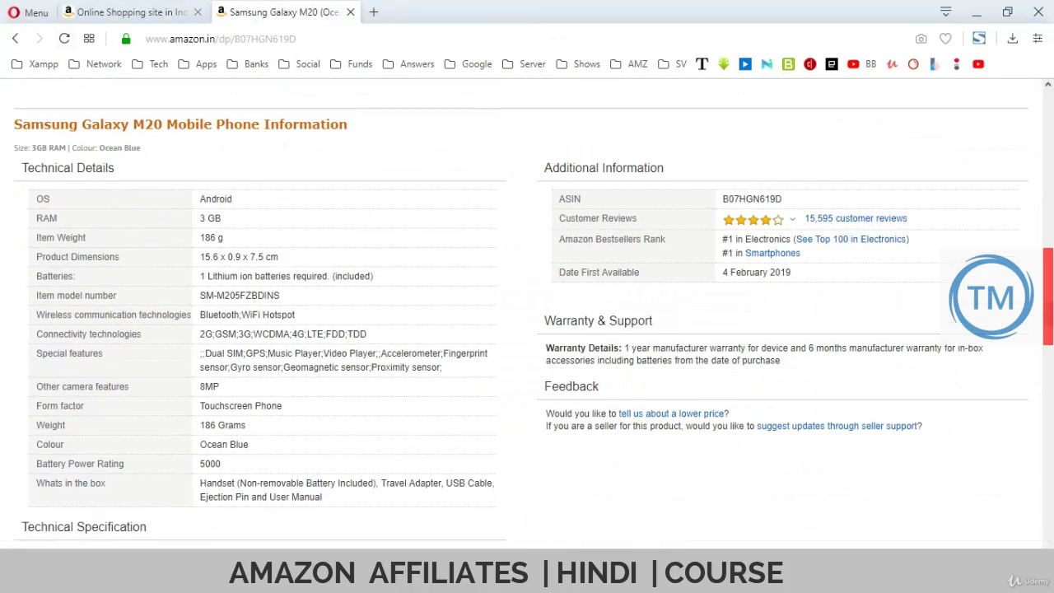
{"action": "left_click", "coordinate": [350, 12]}
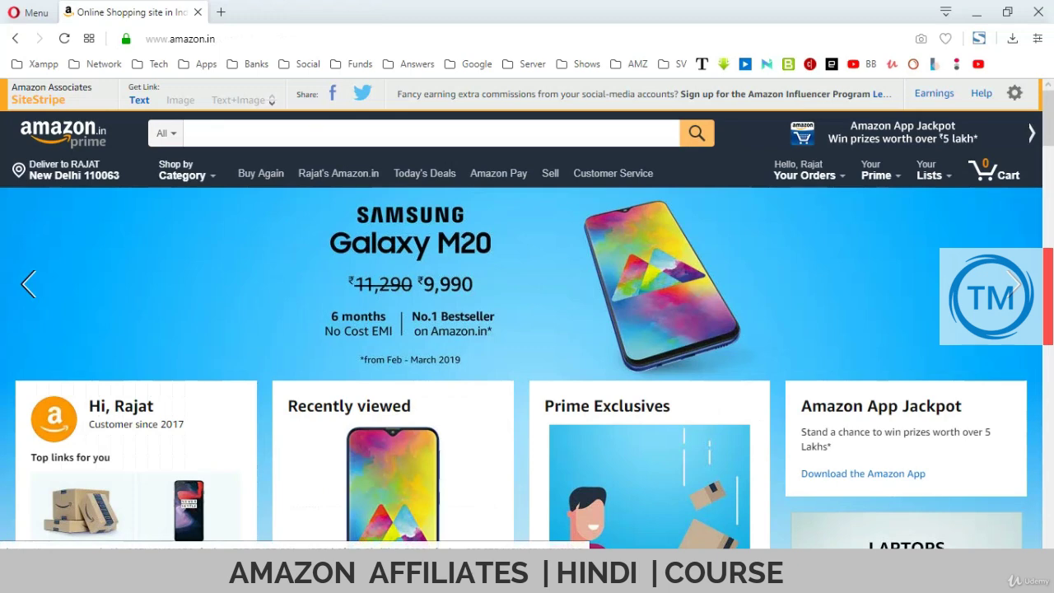
- Search the web for "amazon.in best sellers smart watch" and open Amazon's Bestsellers in Smart Watches & Accessories page
{"action": "left_click", "coordinate": [342, 39]}
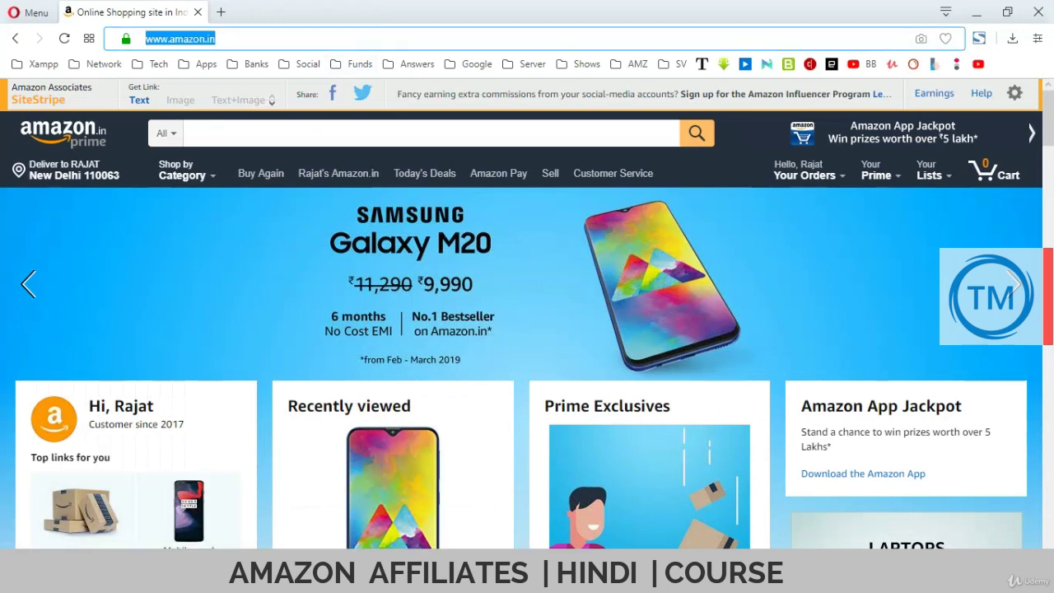
{"action": "type", "text": "b"}
{"action": "key", "text": "BackSpace"}
{"action": "key", "text": "BackSpace"}
{"action": "type", "text": "amaz"}
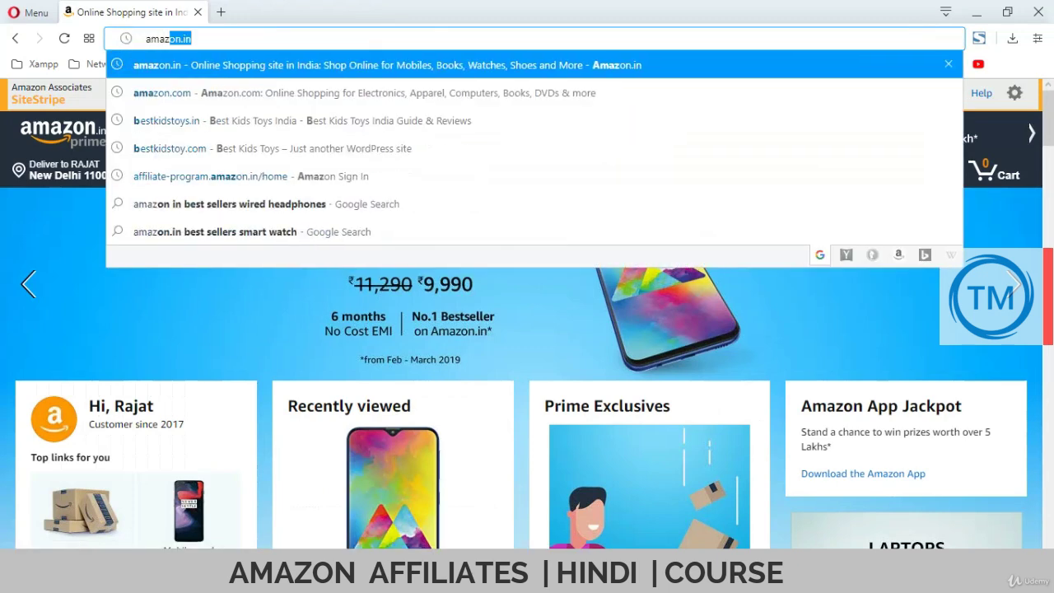
{"action": "type", "text": "on.in best"}
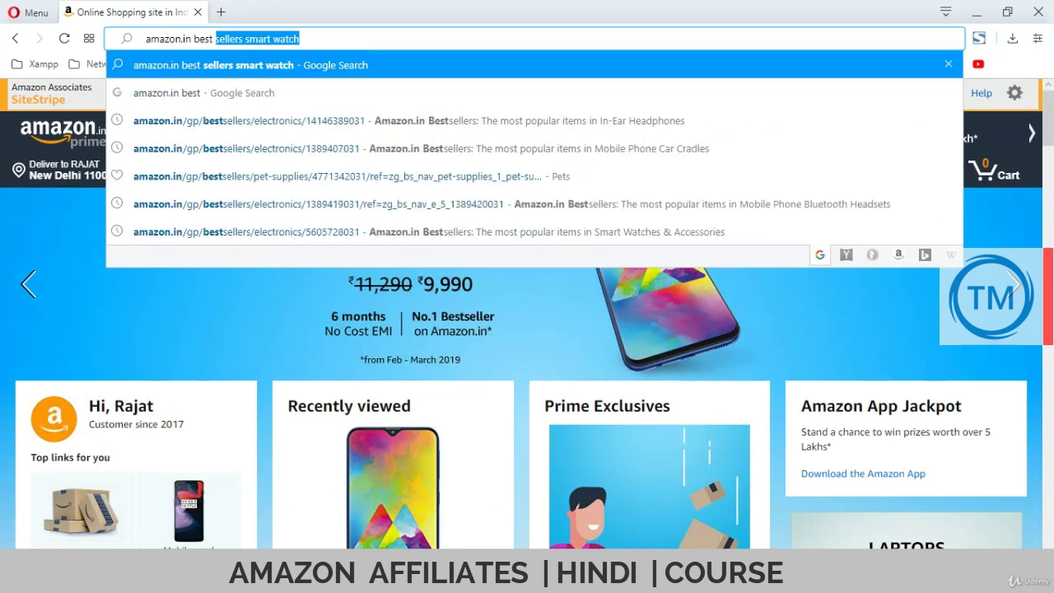
{"action": "key", "text": "Return"}
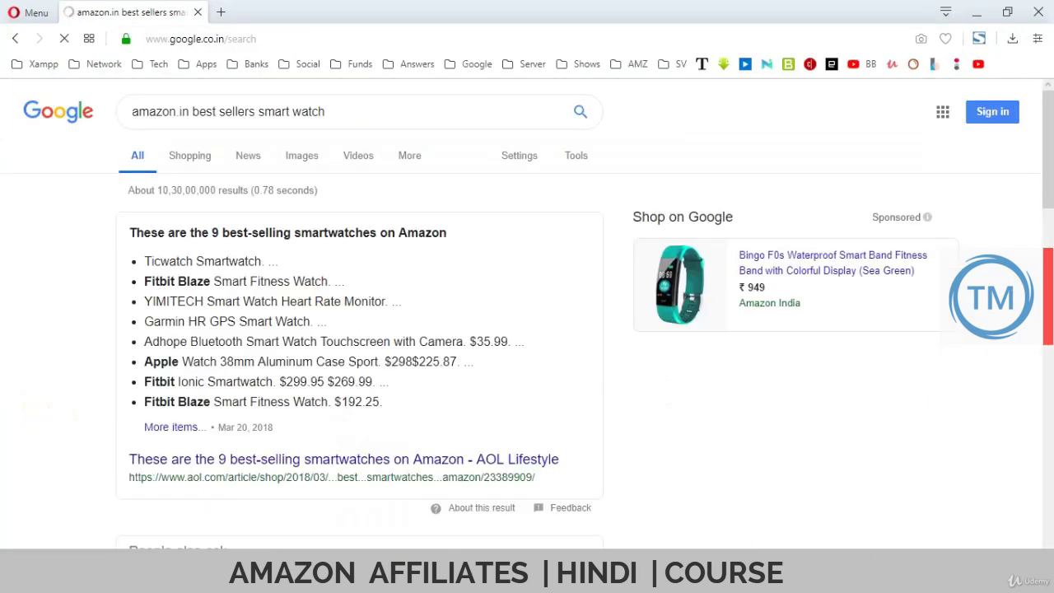
{"action": "scroll", "coordinate": [329, 436], "scroll_direction": "down", "scroll_amount": 4}
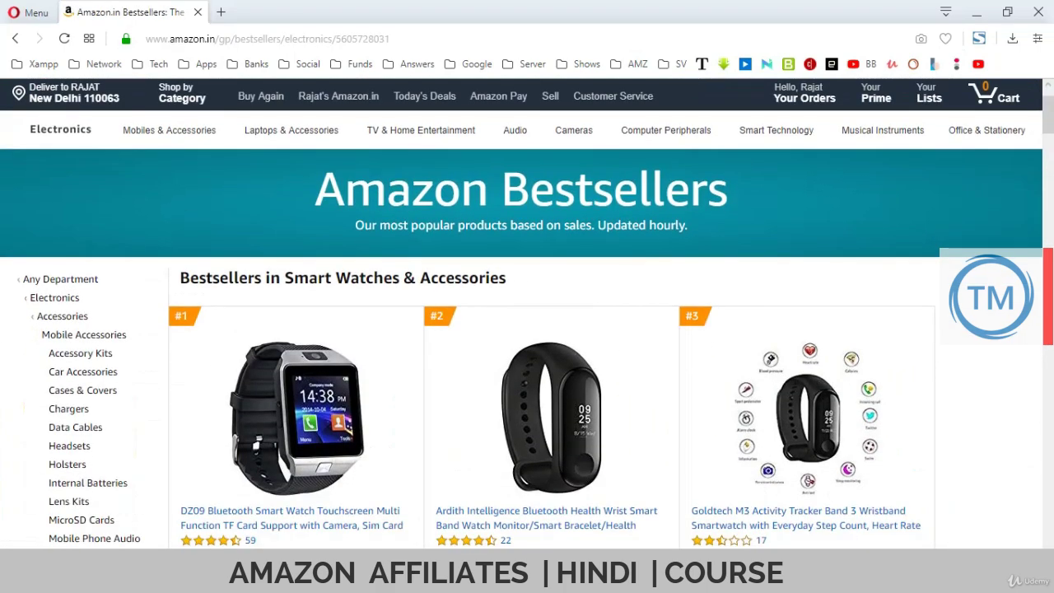
- Open the #1 bestseller, the DZ09 Bluetooth Smart Watch, and copy its product title into the title of a new blog post
{"action": "left_click", "coordinate": [247, 512]}
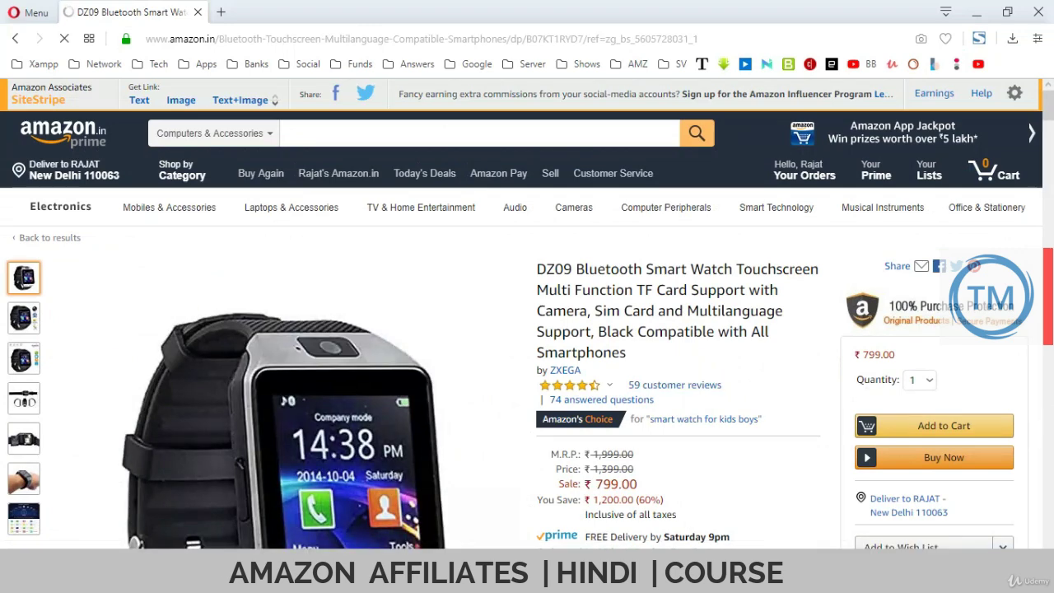
{"action": "scroll", "coordinate": [527, 329], "scroll_direction": "down", "scroll_amount": 2}
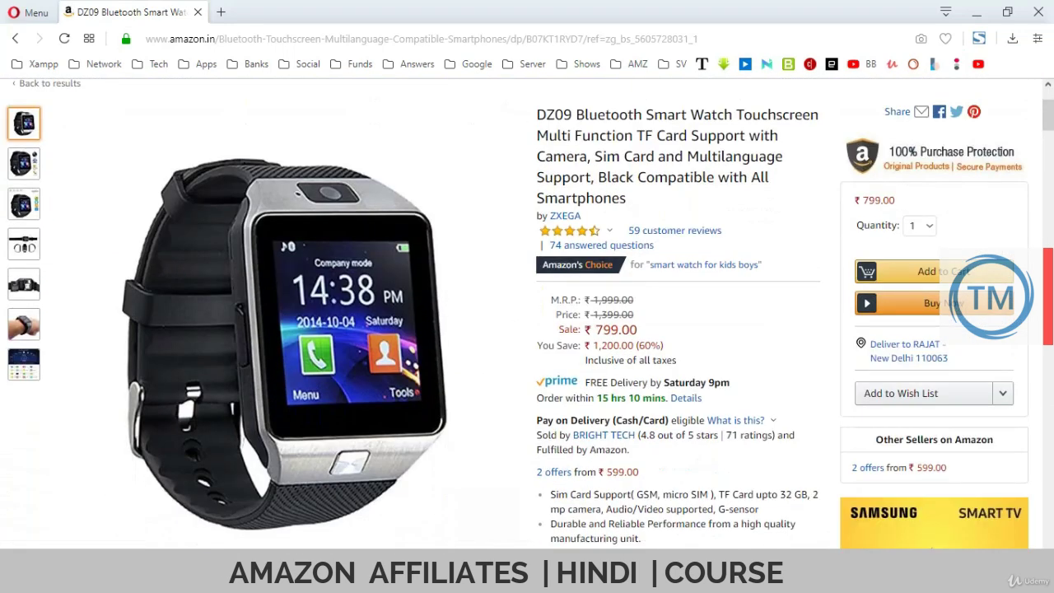
{"action": "left_click_drag", "start_coordinate": [537, 114], "coordinate": [626, 198]}
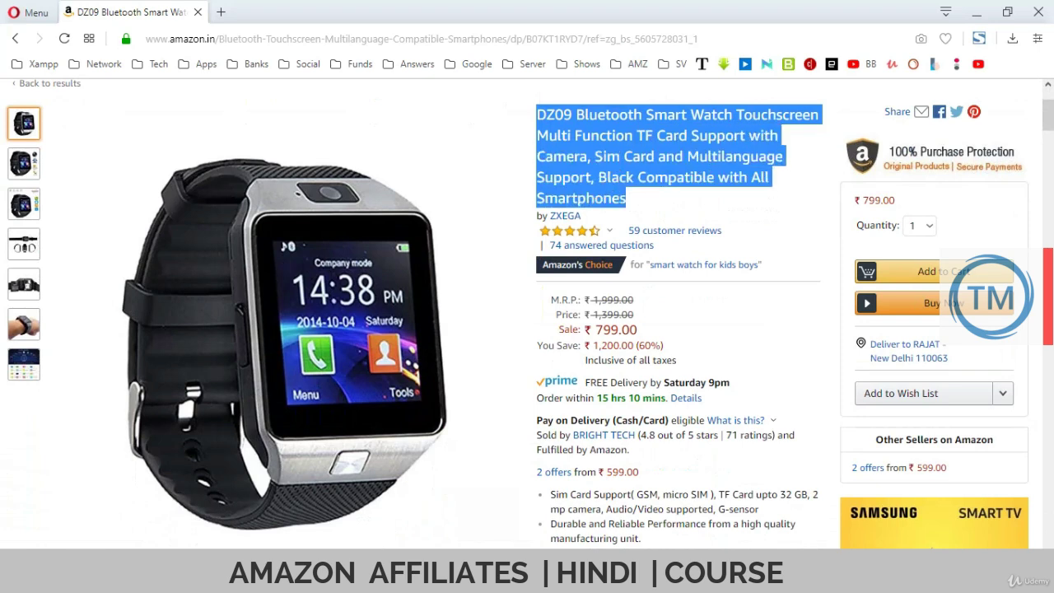
{"action": "key", "text": "alt+Tab"}
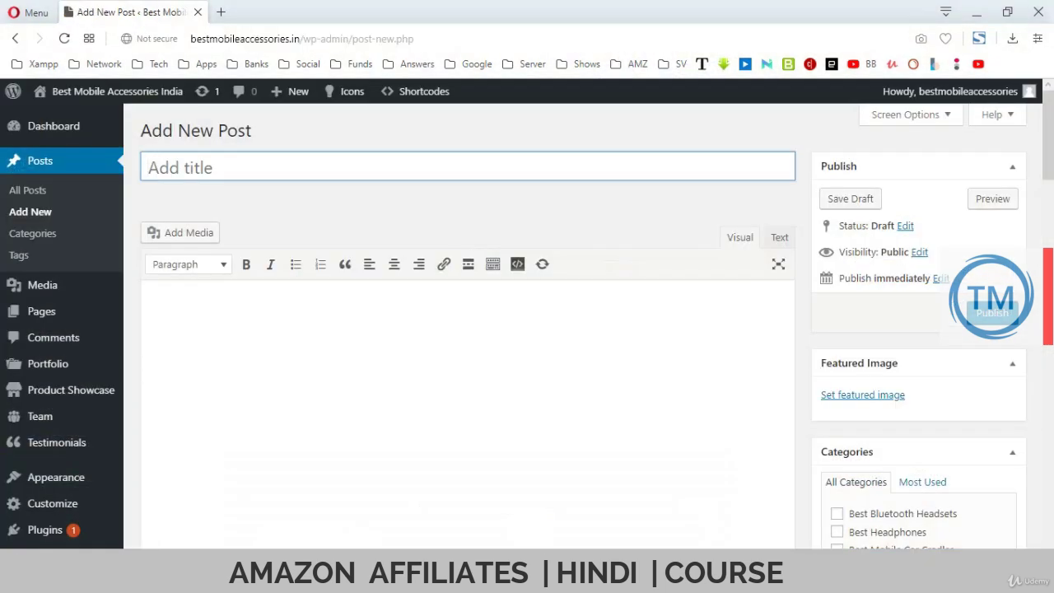
{"action": "key", "text": "ctrl+v"}
- Shorten the new post's title to "DZ09 Bluetooth Smart Watch Touchscreen"
{"action": "key", "text": "Home"}
{"action": "key", "text": "Right"}
{"action": "key", "text": "Right"}
{"action": "key", "text": "Right"}
{"action": "key", "text": "Right"}
{"action": "key", "text": "Right"}
{"action": "key", "text": "Right"}
{"action": "key", "text": "Right"}
{"action": "key", "text": "Right"}
{"action": "key", "text": "Right"}
{"action": "key", "text": "Right"}
{"action": "key", "text": "Right"}
{"action": "key", "text": "Right"}
{"action": "key", "text": "Right"}
{"action": "key", "text": "Right"}
{"action": "key", "text": "Right"}
{"action": "key", "text": "Right"}
{"action": "key", "text": "Right"}
{"action": "key", "text": "Right"}
{"action": "key", "text": "Right"}
{"action": "key", "text": "Right"}
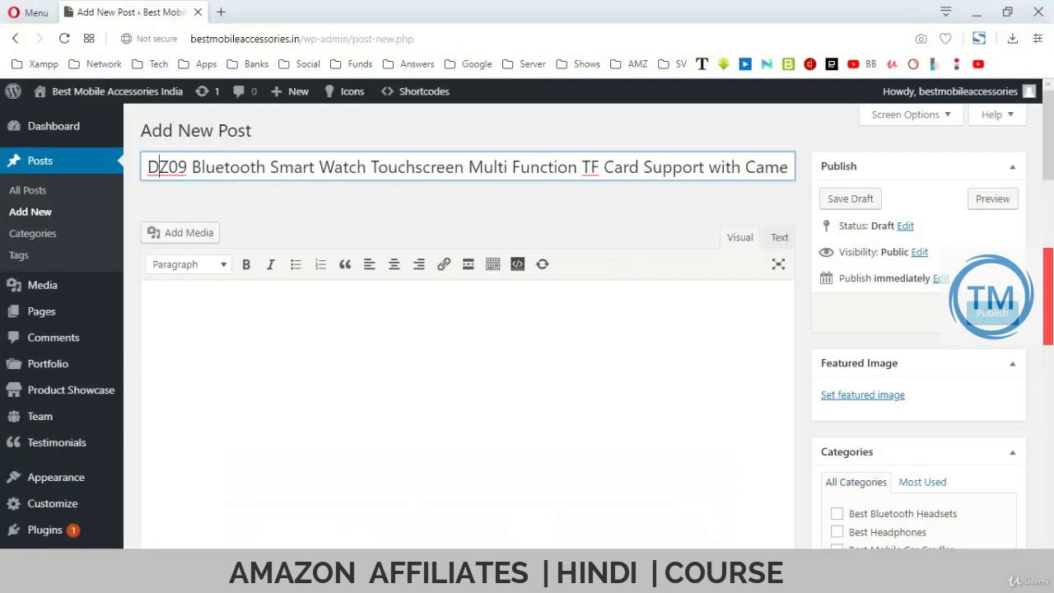
{"action": "key", "text": "Right"}
{"action": "key", "text": "Right"}
{"action": "key", "text": "Right"}
{"action": "key", "text": "Right"}
{"action": "key", "text": "Right"}
{"action": "key", "text": "Right"}
{"action": "key", "text": "shift+End"}
{"action": "key", "text": "Delete"}
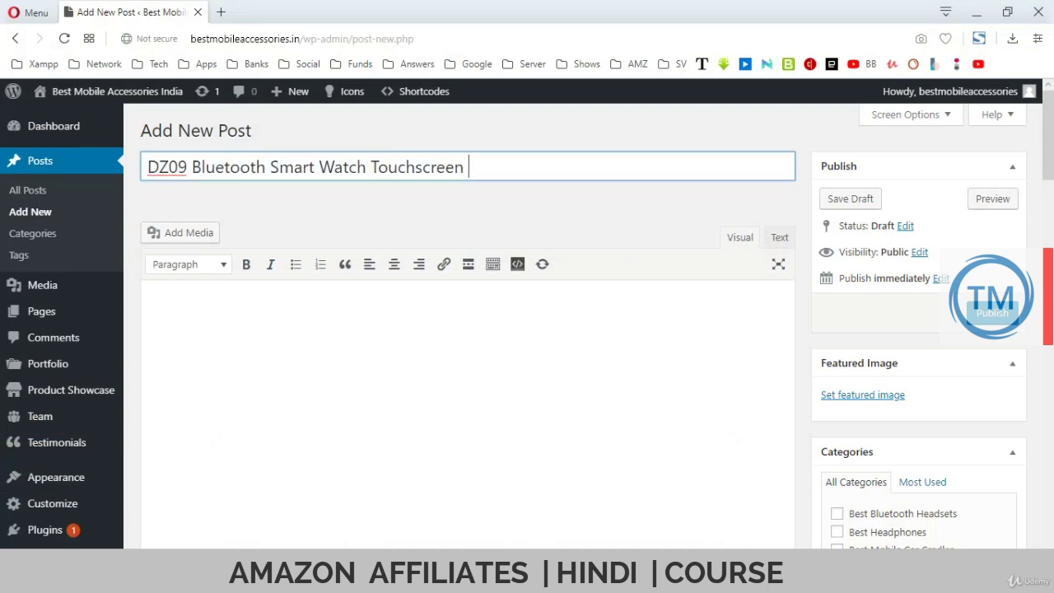
{"action": "type", "text": "Reviews Amazon"}
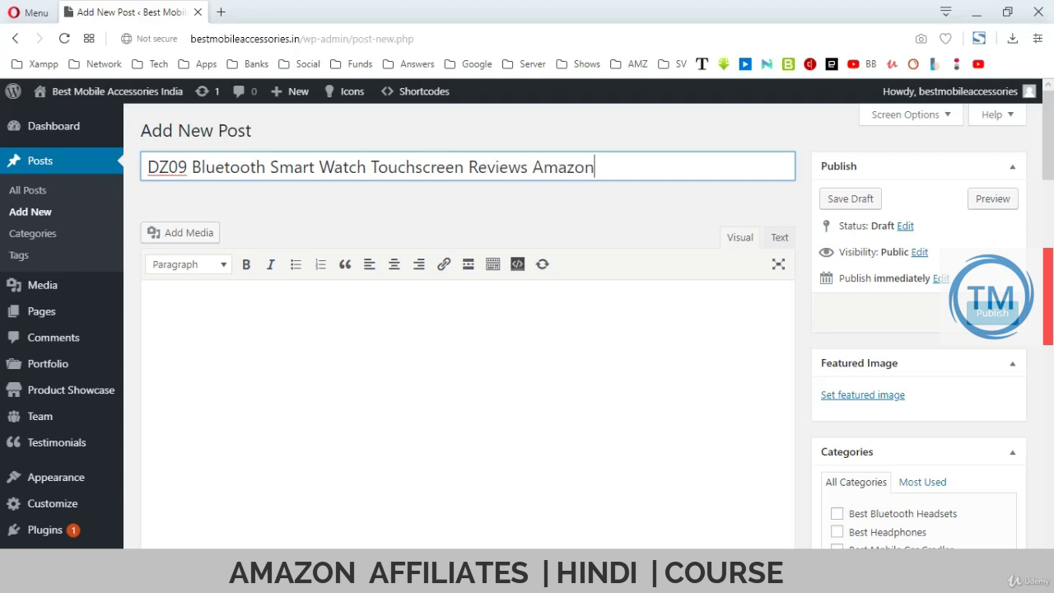
{"action": "key", "text": "BackSpace"}
{"action": "key", "text": "BackSpace"}
{"action": "key", "text": "BackSpace"}
{"action": "key", "text": "BackSpace"}
{"action": "key", "text": "BackSpace"}
{"action": "key", "text": "BackSpace"}
{"action": "key", "text": "BackSpace"}
{"action": "key", "text": "BackSpace"}
{"action": "key", "text": "BackSpace"}
{"action": "key", "text": "BackSpace"}
{"action": "key", "text": "BackSpace"}
{"action": "key", "text": "BackSpace"}
{"action": "key", "text": "BackSpace"}
{"action": "key", "text": "BackSpace"}
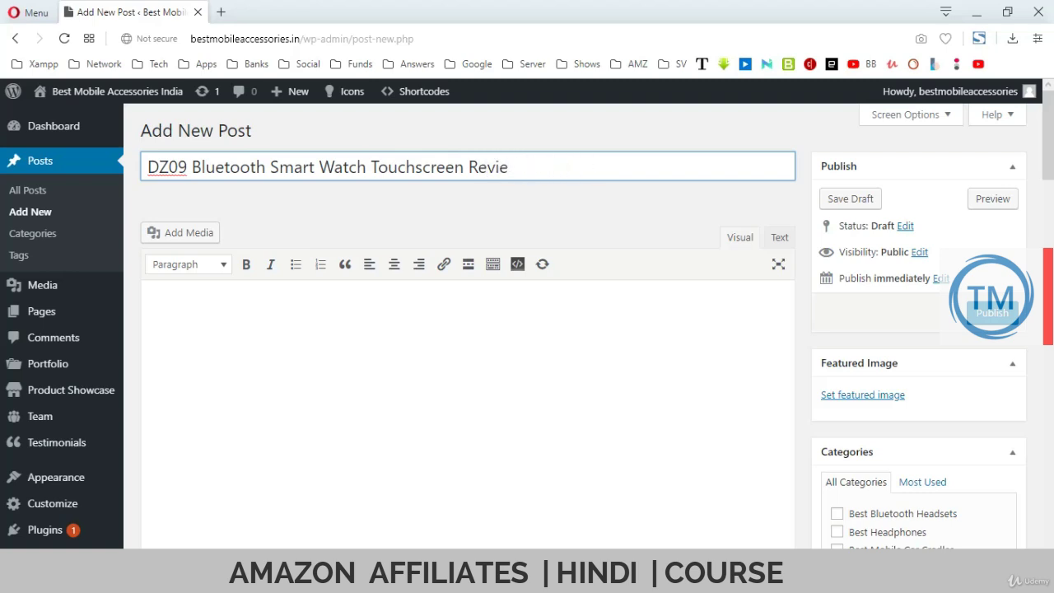
- Complete the post title by adding "Amazon Reviews India 2019" after "Touchscreen"
{"action": "type", "text": "Amazon Reviews Ind"}
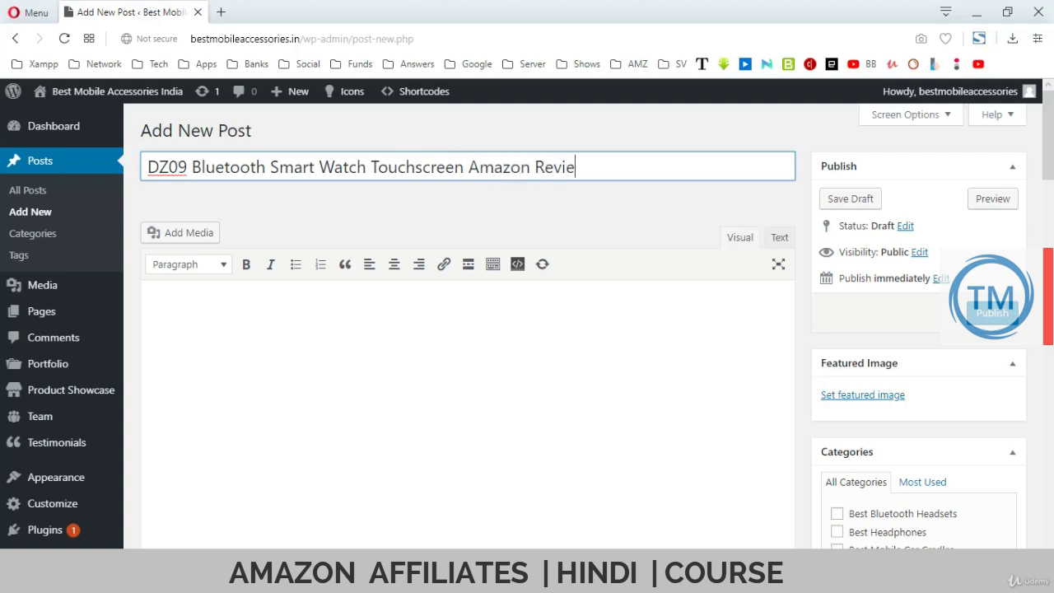
{"action": "type", "text": "i"}
{"action": "key", "text": "BackSpace"}
{"action": "key", "text": "BackSpace"}
{"action": "key", "text": "BackSpace"}
{"action": "type", "text": "India 2019"}
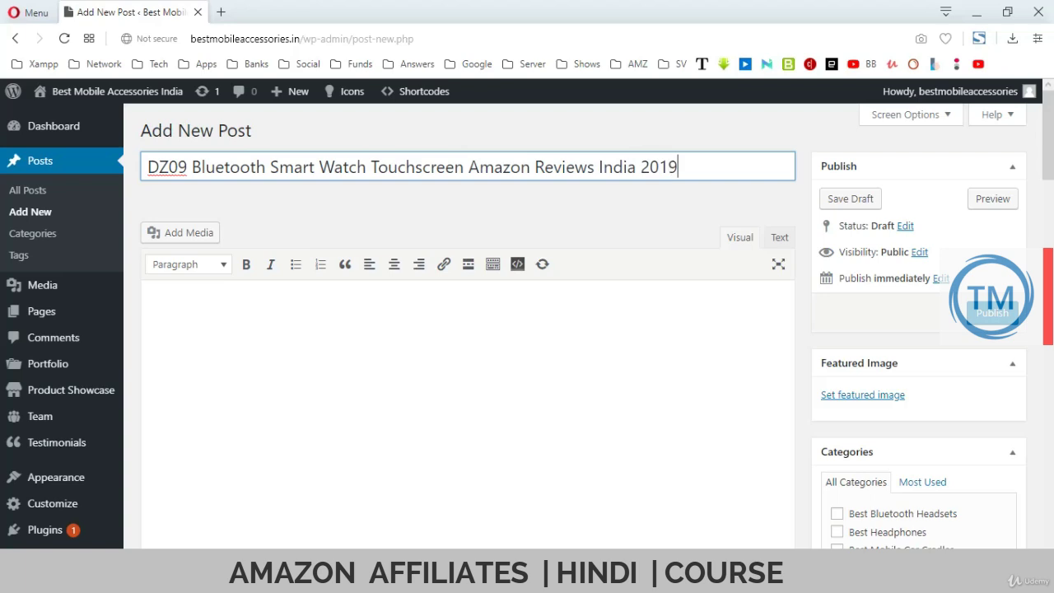
- Copy the post title into the body as its first line and start a new line below it
{"action": "key", "text": "ctrl+a"}
{"action": "key", "text": "ctrl+c"}
{"action": "key", "text": "Tab"}
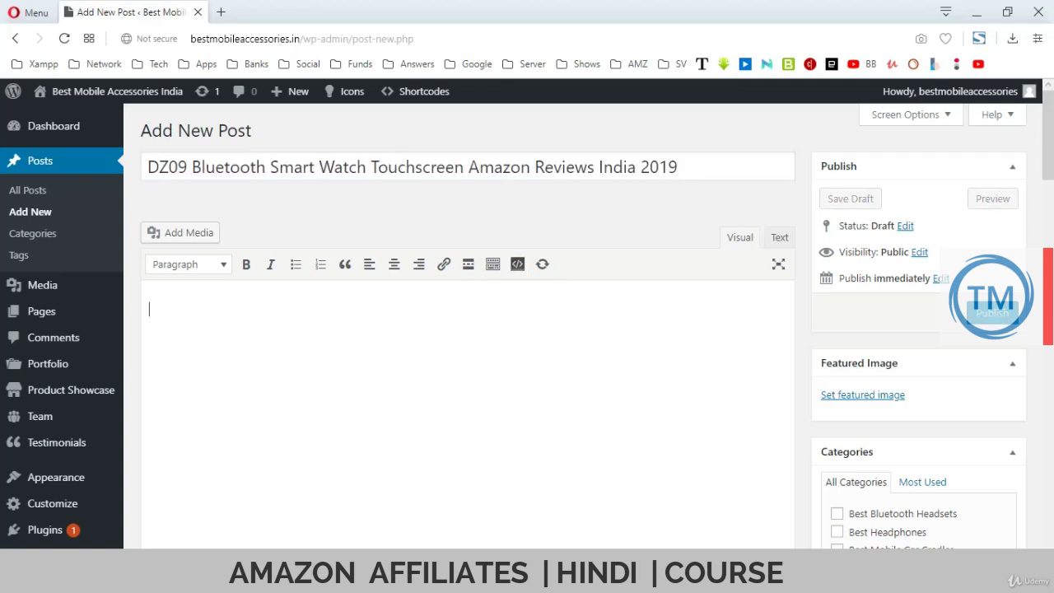
{"action": "key", "text": "ctrl+v"}
{"action": "key", "text": "Return"}
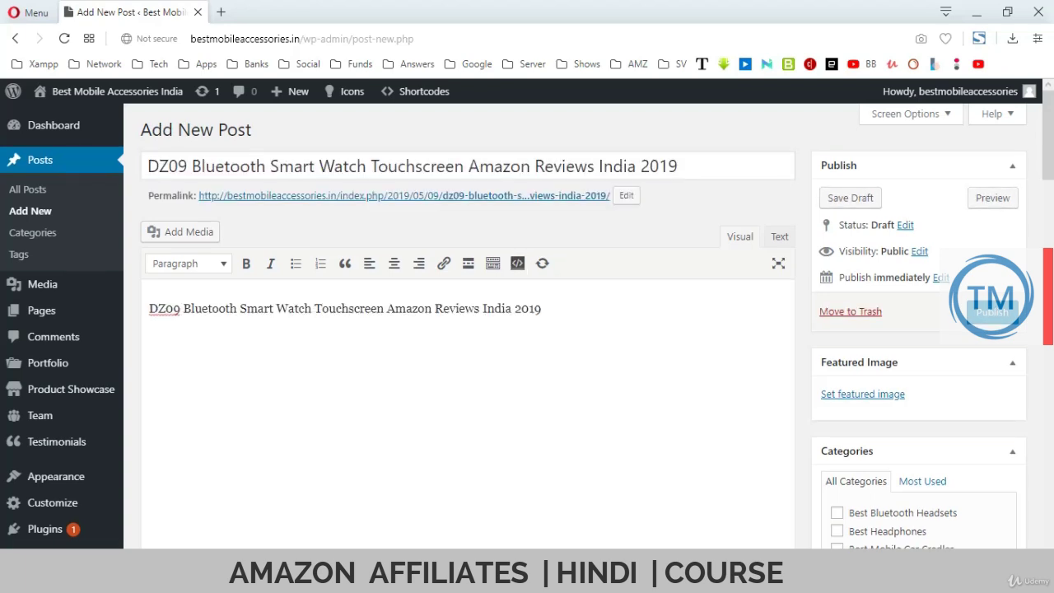
- Assign the post to the Blog category and set the grey-background DZ09 smart watch picture as its featured image
{"action": "scroll", "coordinate": [467, 370], "scroll_direction": "down", "scroll_amount": 2}
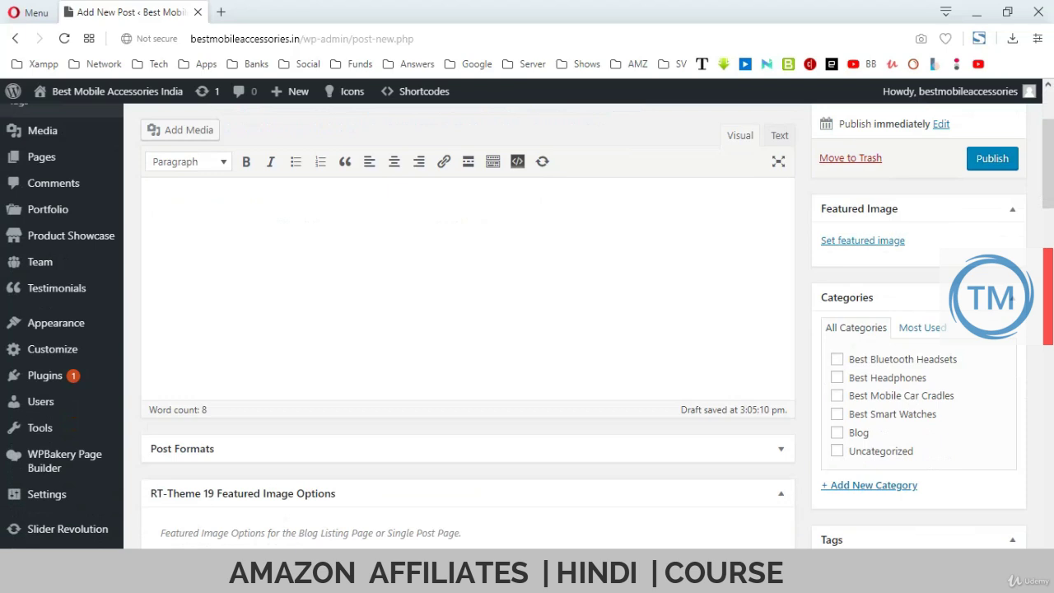
{"action": "left_click", "coordinate": [836, 432]}
{"action": "scroll", "coordinate": [847, 411], "scroll_direction": "up", "scroll_amount": 2}
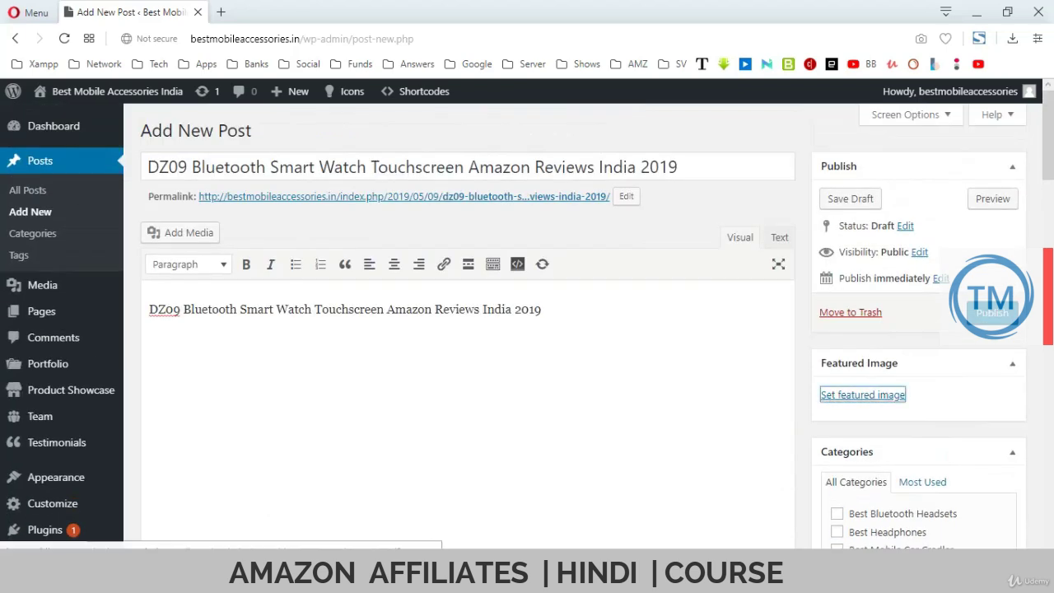
{"action": "left_click", "coordinate": [862, 395]}
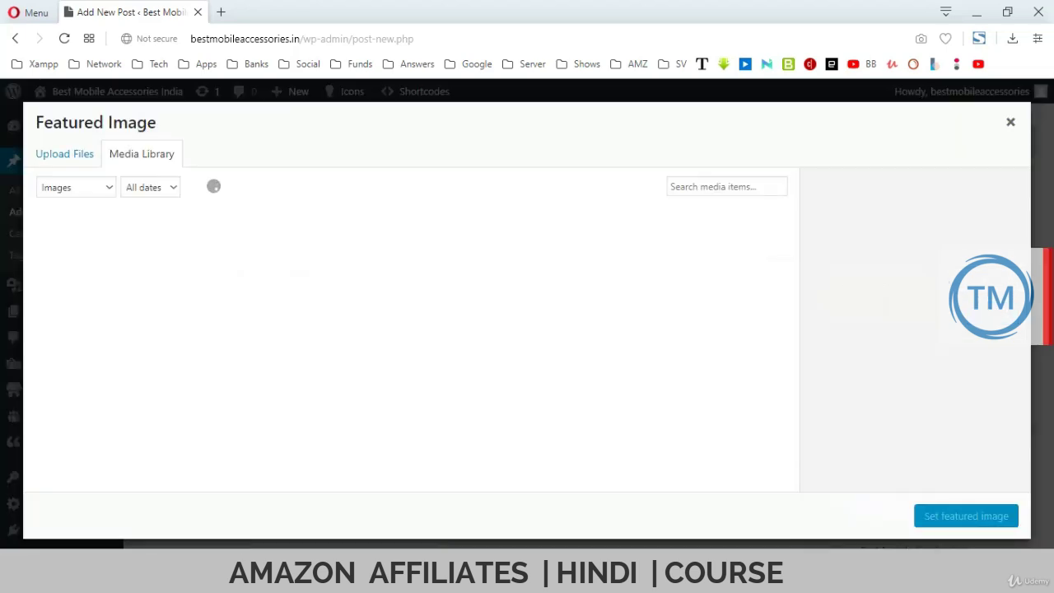
{"action": "scroll", "coordinate": [405, 349], "scroll_direction": "down", "scroll_amount": 1}
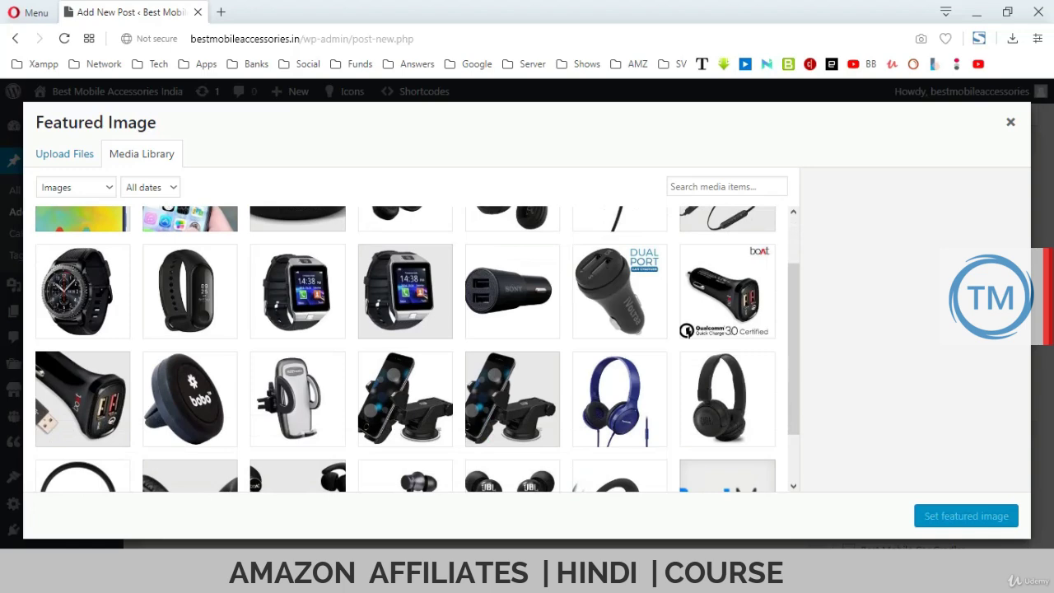
{"action": "left_click", "coordinate": [405, 291]}
{"action": "left_click", "coordinate": [965, 515]}
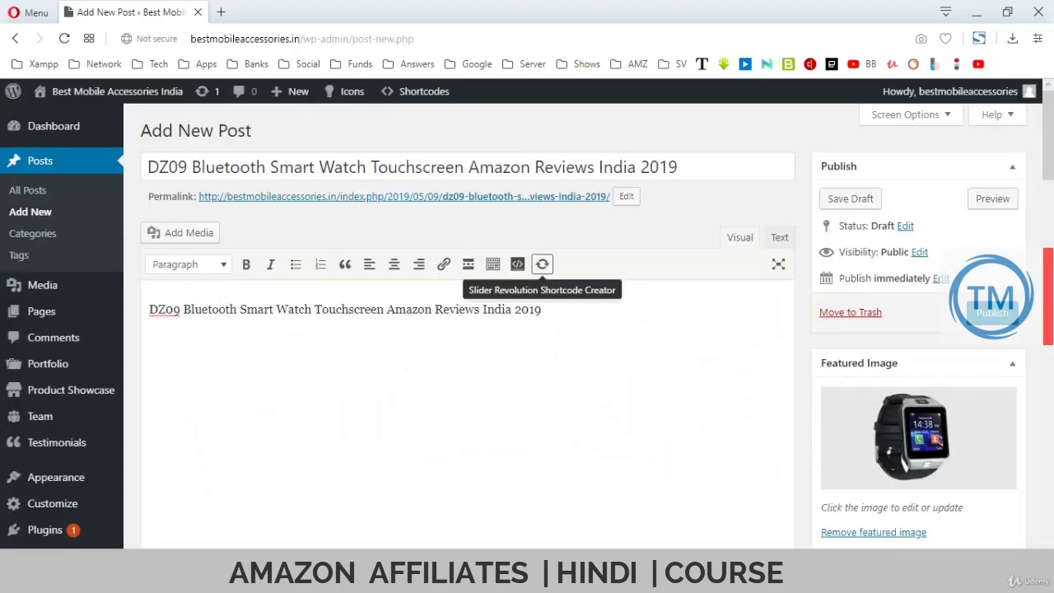
- Insert the grey-background DZ09 smart watch picture from the media library below the first line of the post body
{"action": "left_click", "coordinate": [543, 309]}
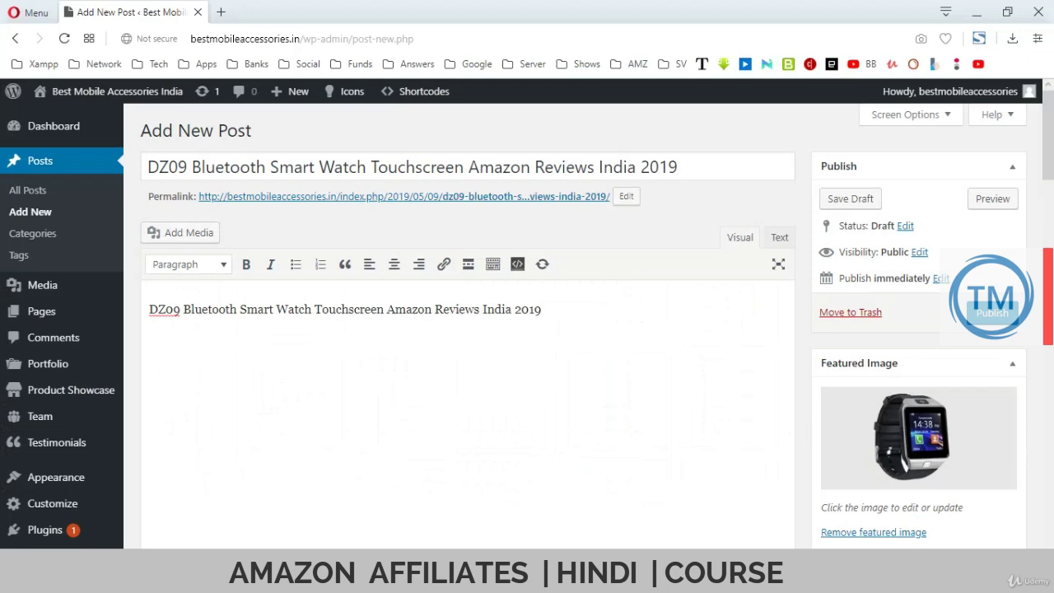
{"action": "left_click", "coordinate": [188, 232]}
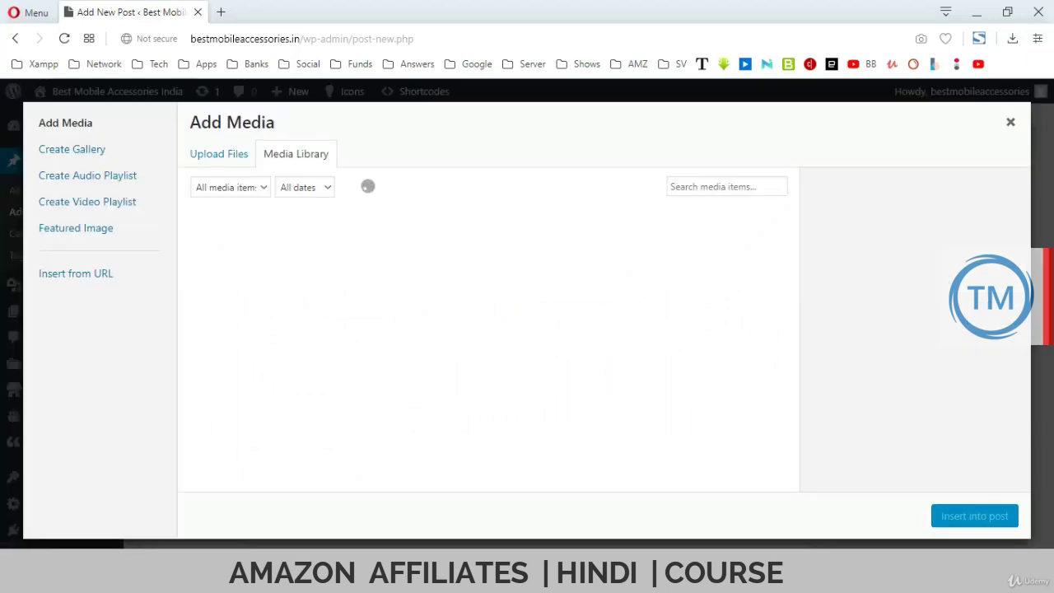
{"action": "scroll", "coordinate": [491, 349], "scroll_direction": "down", "scroll_amount": 5}
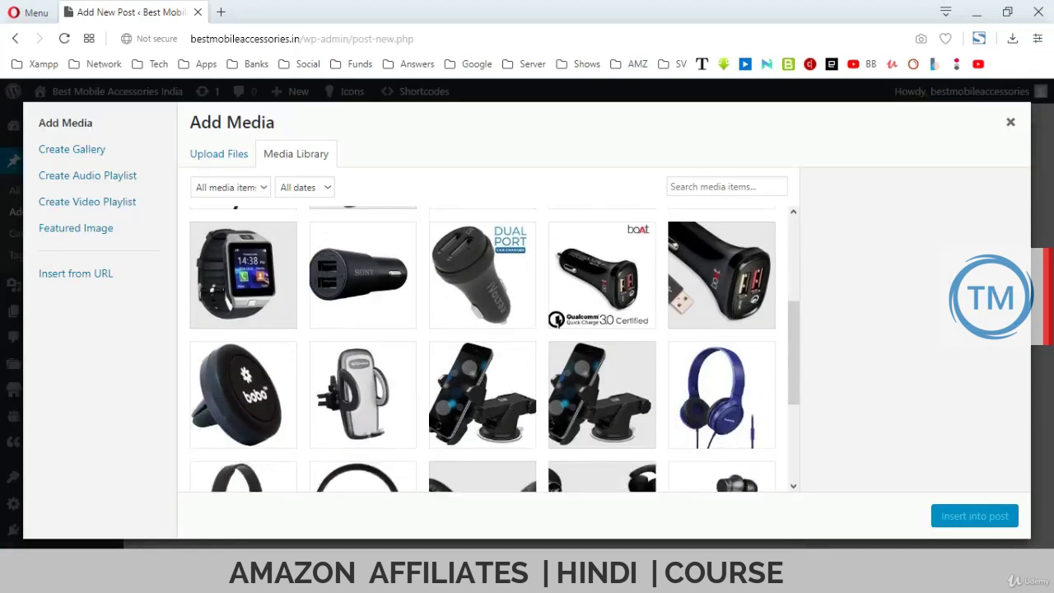
{"action": "scroll", "coordinate": [490, 349], "scroll_direction": "up", "scroll_amount": 4}
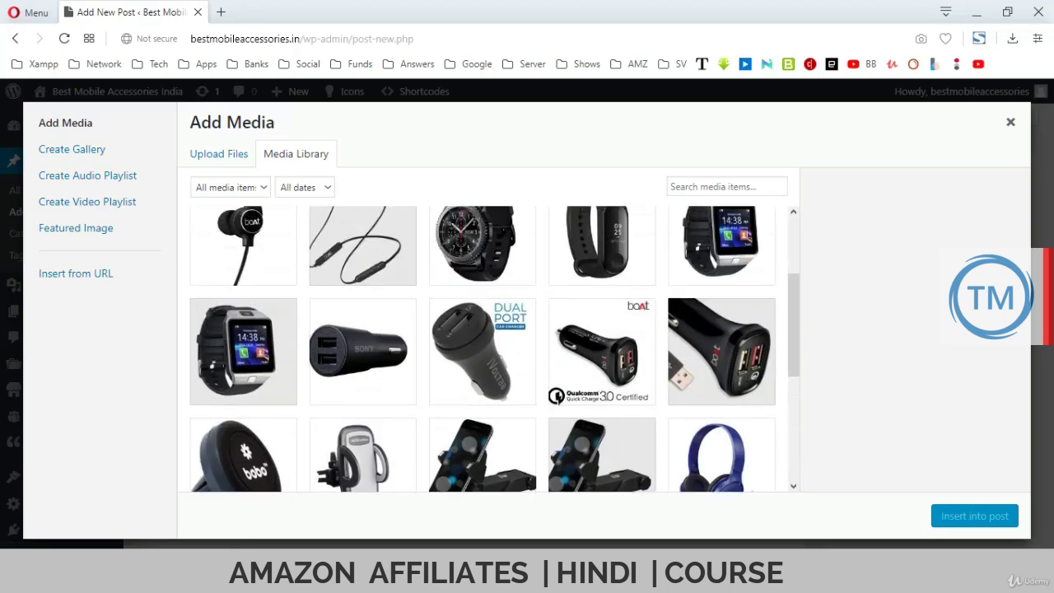
{"action": "left_click", "coordinate": [243, 375]}
{"action": "left_click", "coordinate": [974, 515]}
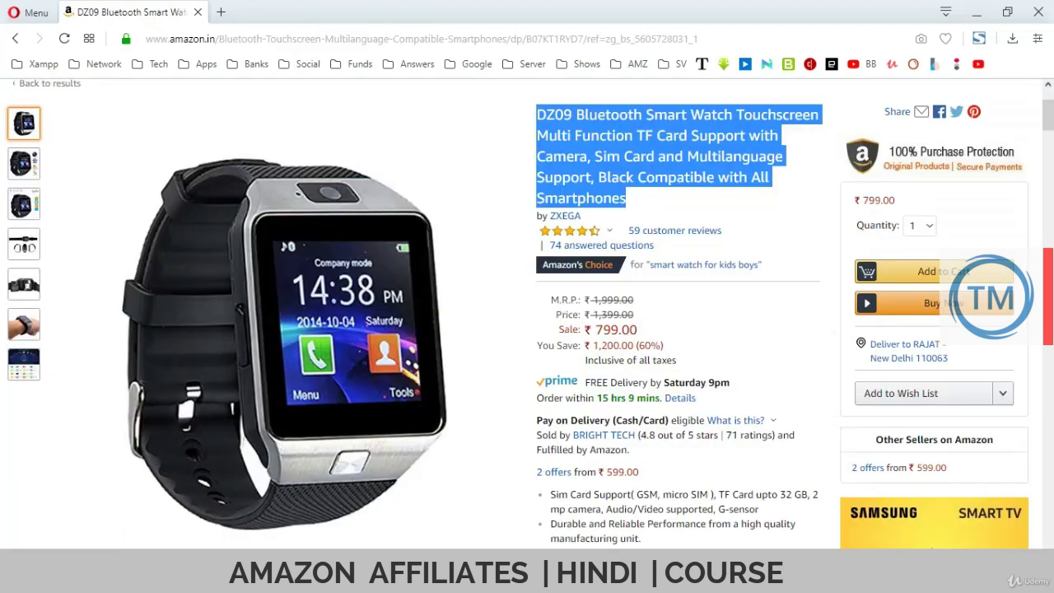
- Copy the feature bullet list from the DZ09 watch's Amazon page and paste it below the picture in the post
{"action": "scroll", "coordinate": [526, 313], "scroll_direction": "down", "scroll_amount": 6}
{"action": "left_click_drag", "start_coordinate": [630, 314], "coordinate": [550, 107]}
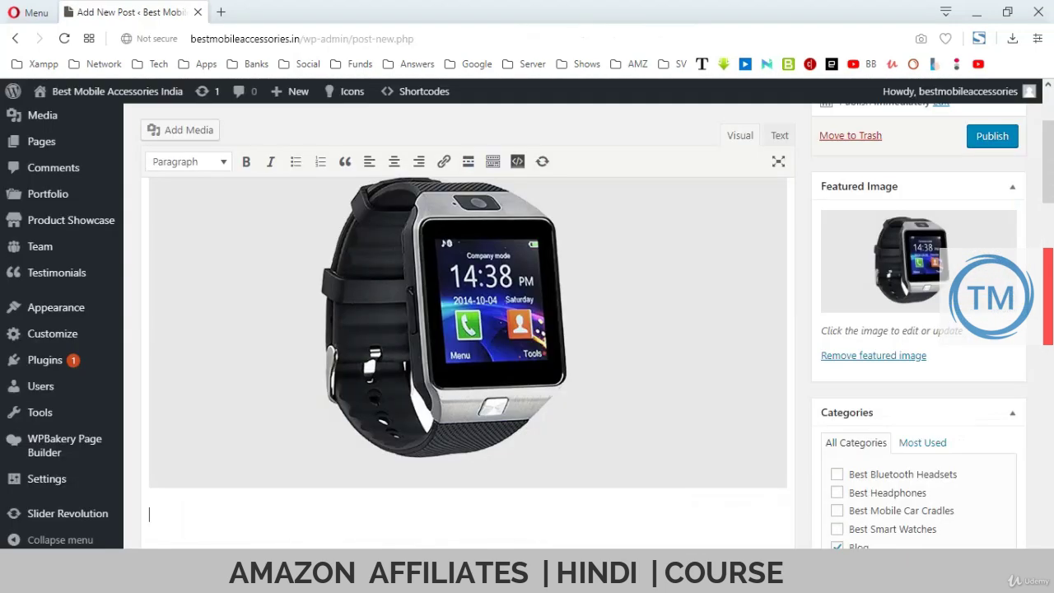
{"action": "key", "text": "ctrl+v"}
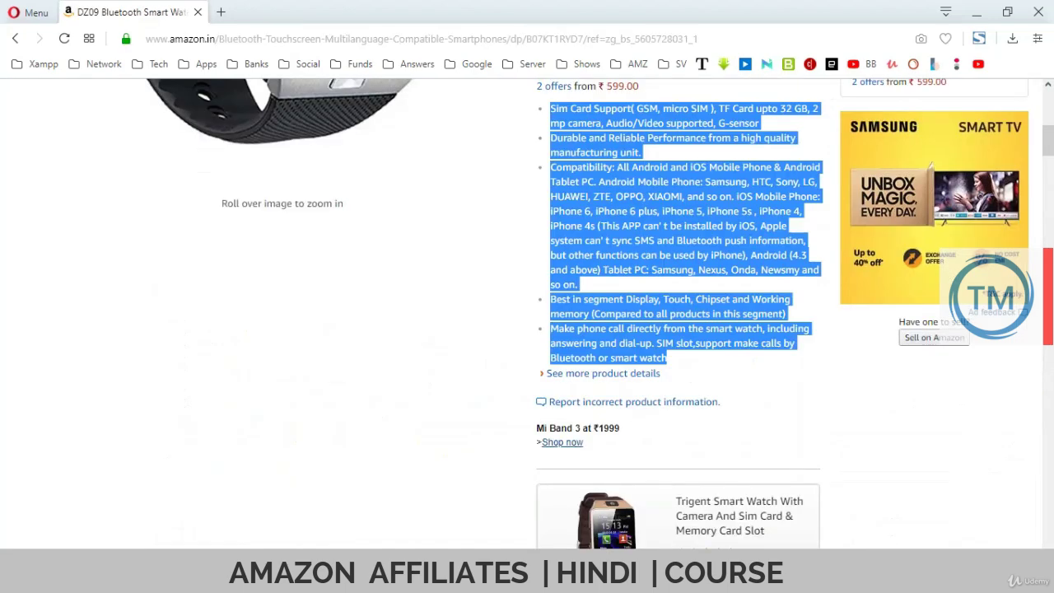
- Copy the first two five-star customer reviews from the watch's Amazon page and paste them below the feature list in the post
{"action": "scroll", "coordinate": [527, 313], "scroll_direction": "up", "scroll_amount": 6}
{"action": "left_click", "coordinate": [650, 386]}
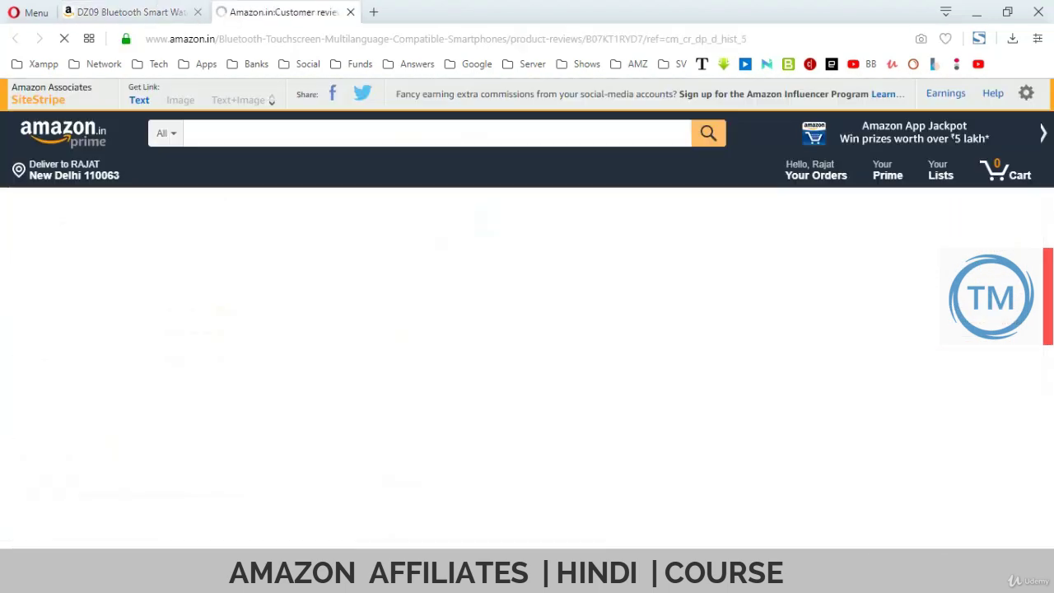
{"action": "scroll", "coordinate": [526, 312], "scroll_direction": "down", "scroll_amount": 4}
{"action": "scroll", "coordinate": [526, 312], "scroll_direction": "down", "scroll_amount": 3}
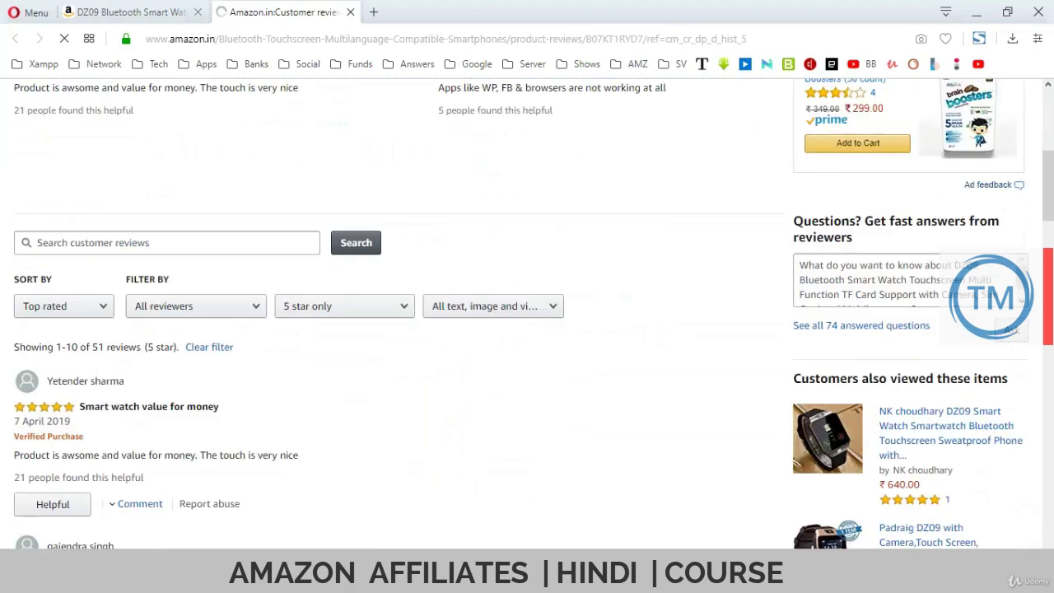
{"action": "left_click_drag", "start_coordinate": [14, 251], "coordinate": [144, 521]}
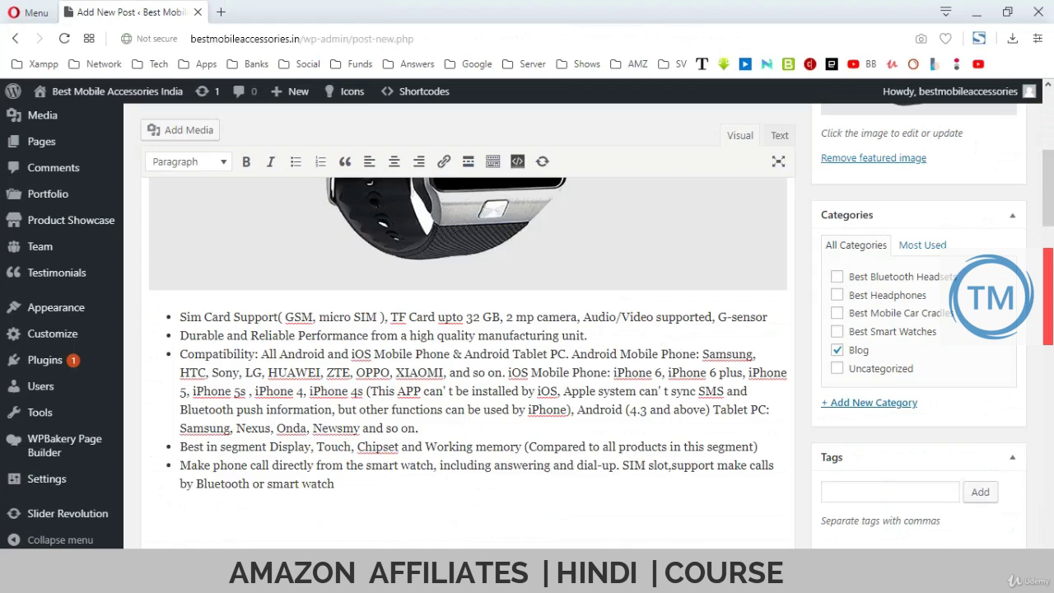
{"action": "key", "text": "ctrl+v"}
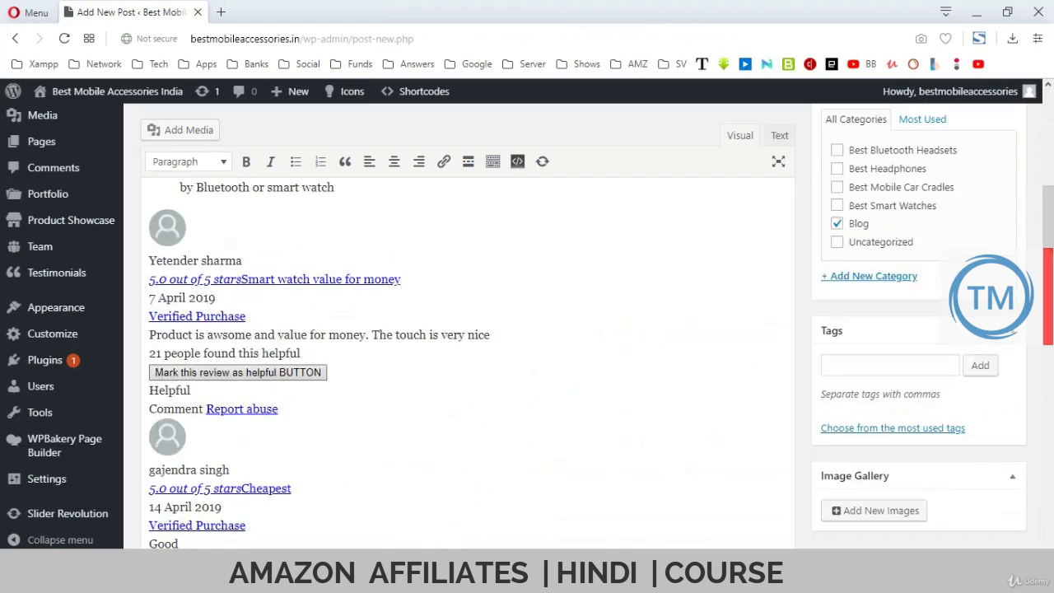
- Delete the leftover helpful button, Helpful, Comment and Report abuse lines from both pasted reviews
{"action": "triple_click", "coordinate": [238, 372]}
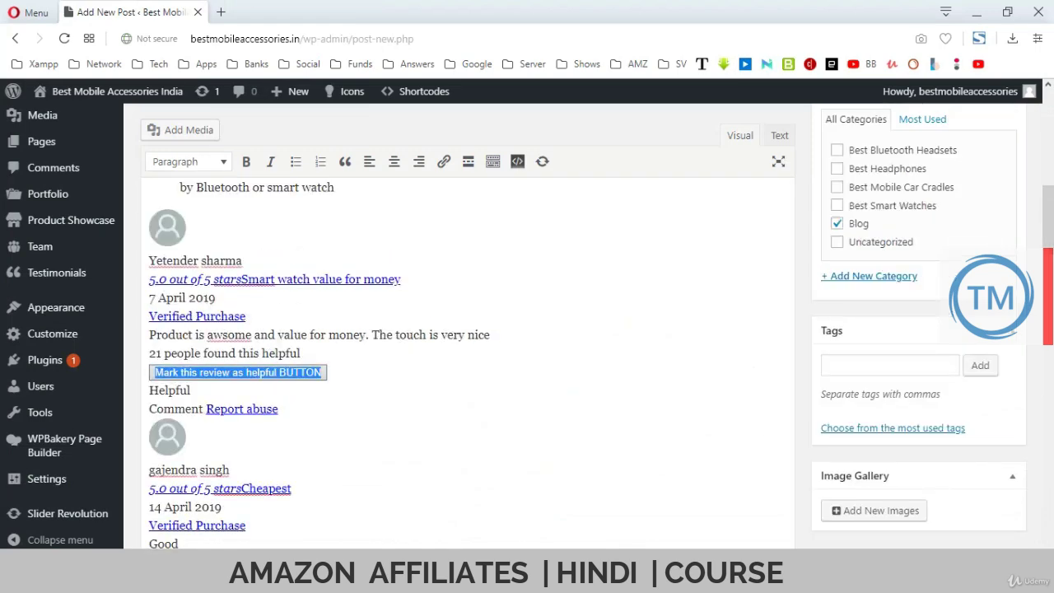
{"action": "key", "text": "BackSpace"}
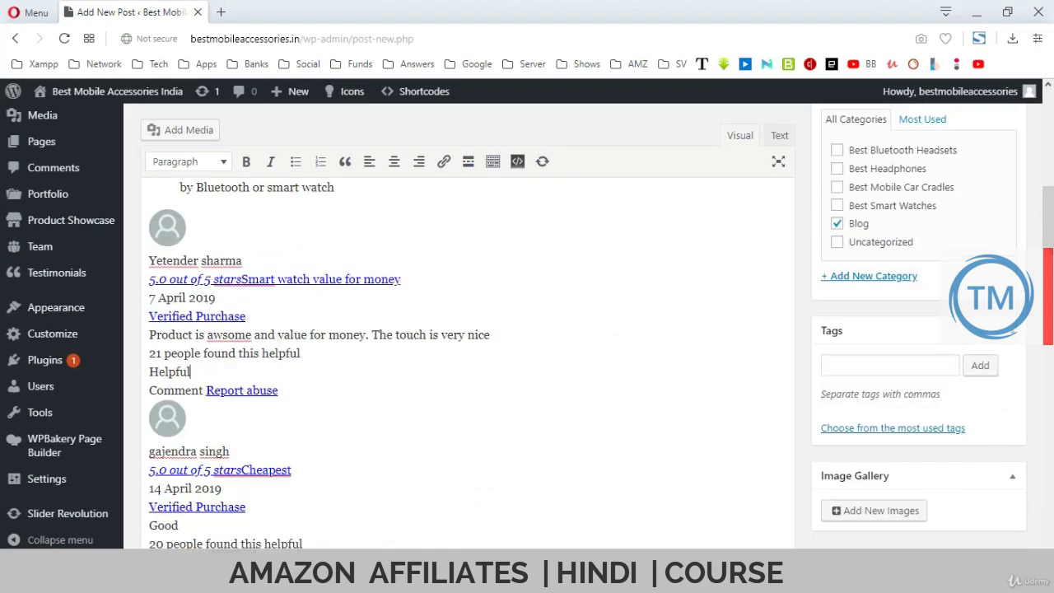
{"action": "key", "text": "shift+Down"}
{"action": "key", "text": "shift+Down"}
{"action": "key", "text": "BackSpace"}
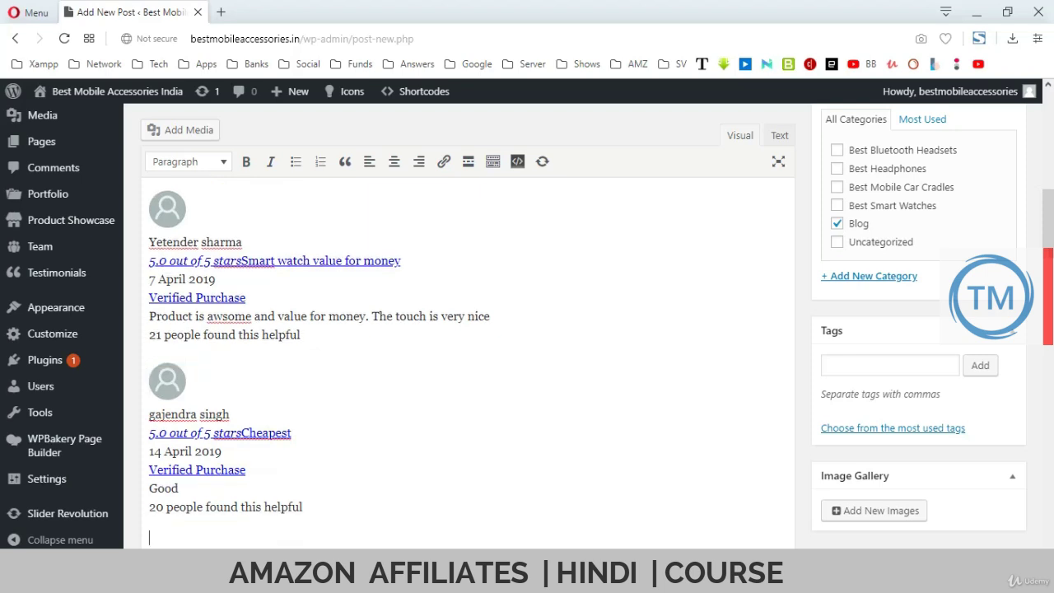
- Add the closing line "Read Full Reviews on Amazon" below the reviews and publish the post
{"action": "key", "text": "Return"}
{"action": "type", "text": "Re"}
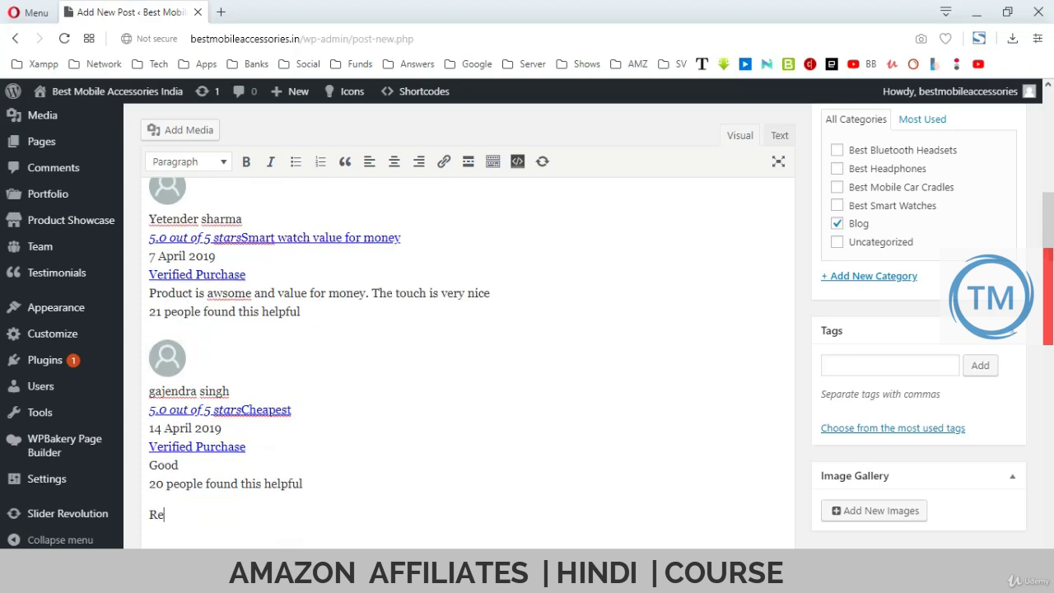
{"action": "type", "text": "ad Full Reviews on Amazon"}
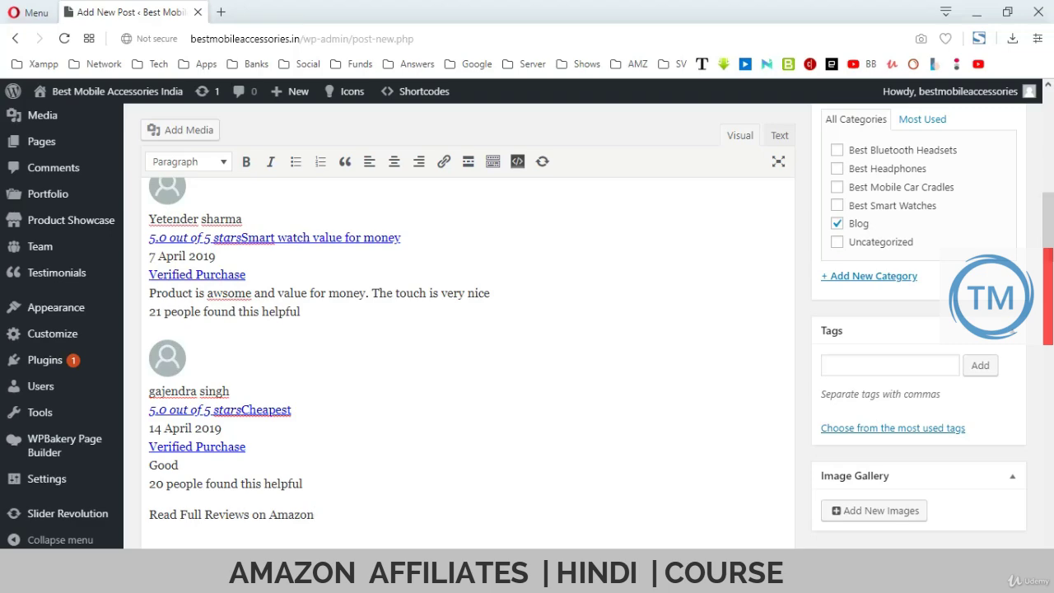
{"action": "scroll", "coordinate": [467, 345], "scroll_direction": "down", "scroll_amount": 1}
{"action": "scroll", "coordinate": [468, 346], "scroll_direction": "up", "scroll_amount": 12}
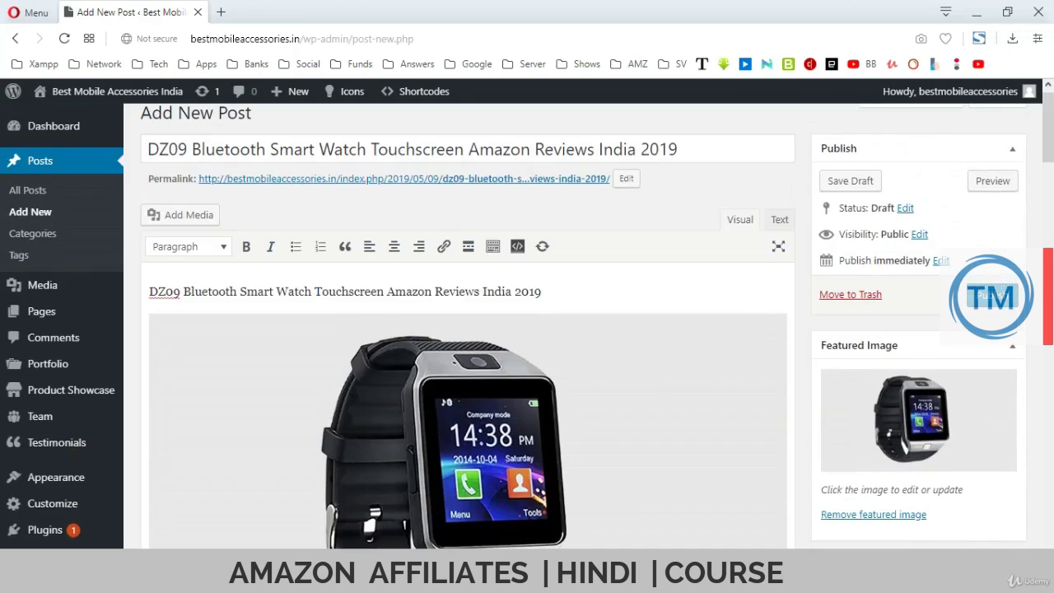
{"action": "left_click", "coordinate": [992, 312]}
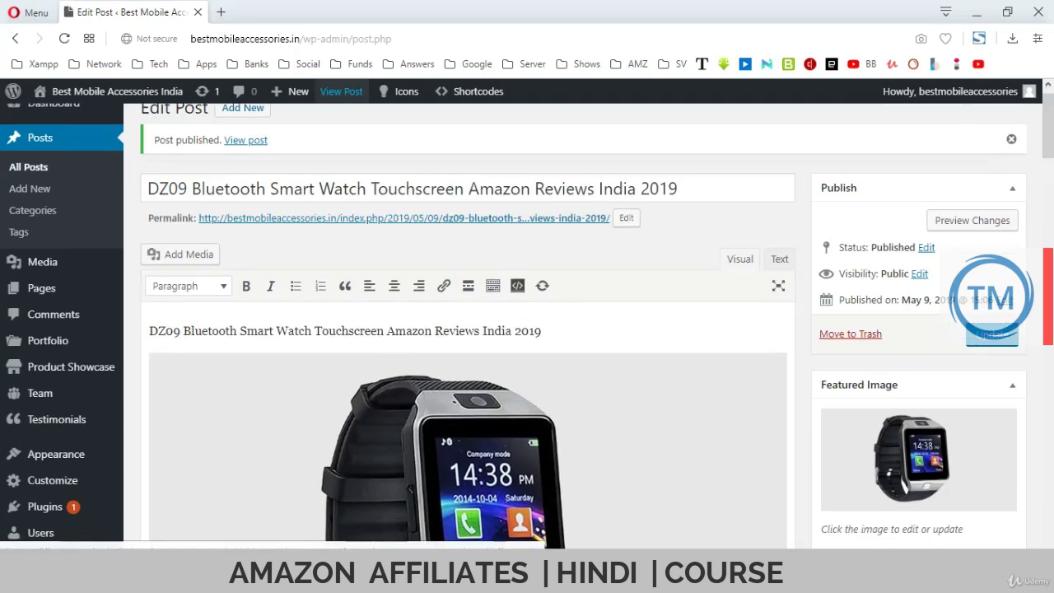
- View the published DZ09 smart watch post in a new tab and check its picture, features and reviews down to the end
{"action": "right_click", "coordinate": [344, 92]}
{"action": "left_click", "coordinate": [415, 127]}
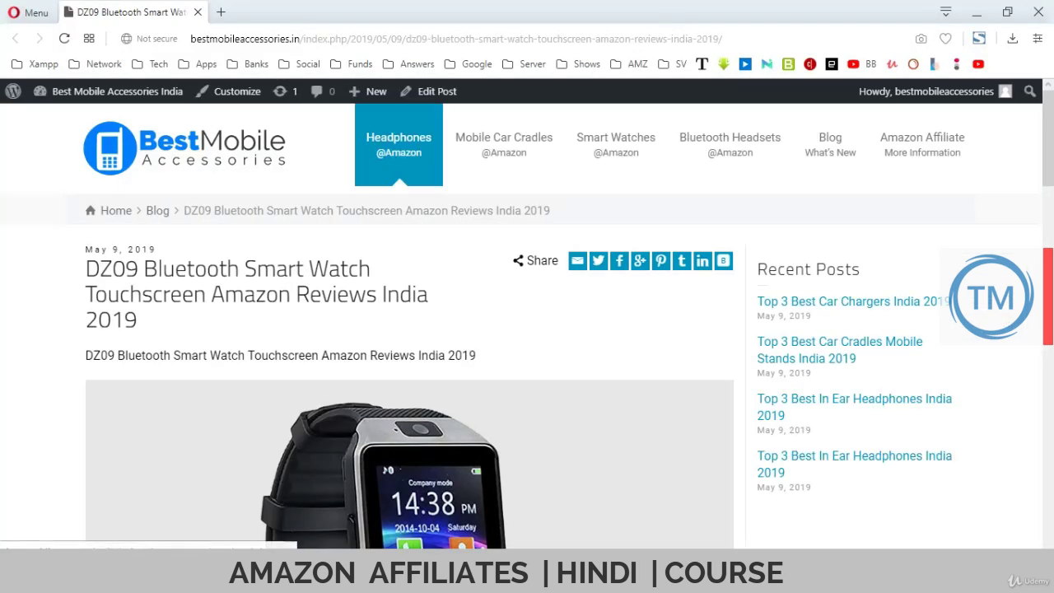
{"action": "scroll", "coordinate": [527, 312], "scroll_direction": "down", "scroll_amount": 3}
{"action": "scroll", "coordinate": [527, 329], "scroll_direction": "down", "scroll_amount": 10}
{"action": "scroll", "coordinate": [527, 329], "scroll_direction": "up", "scroll_amount": 10}
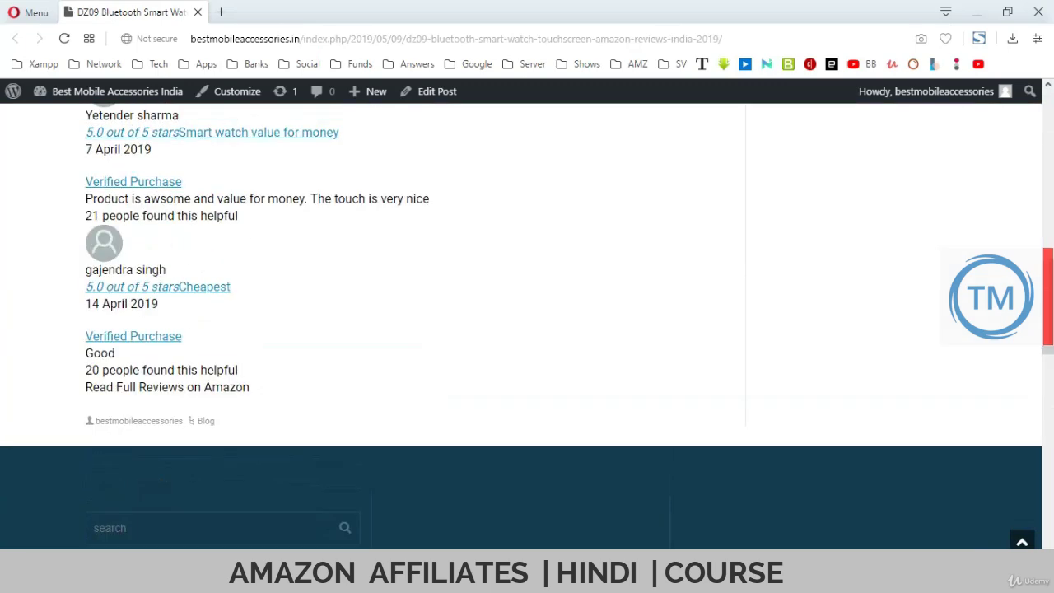
{"action": "scroll", "coordinate": [527, 329], "scroll_direction": "up", "scroll_amount": 3}
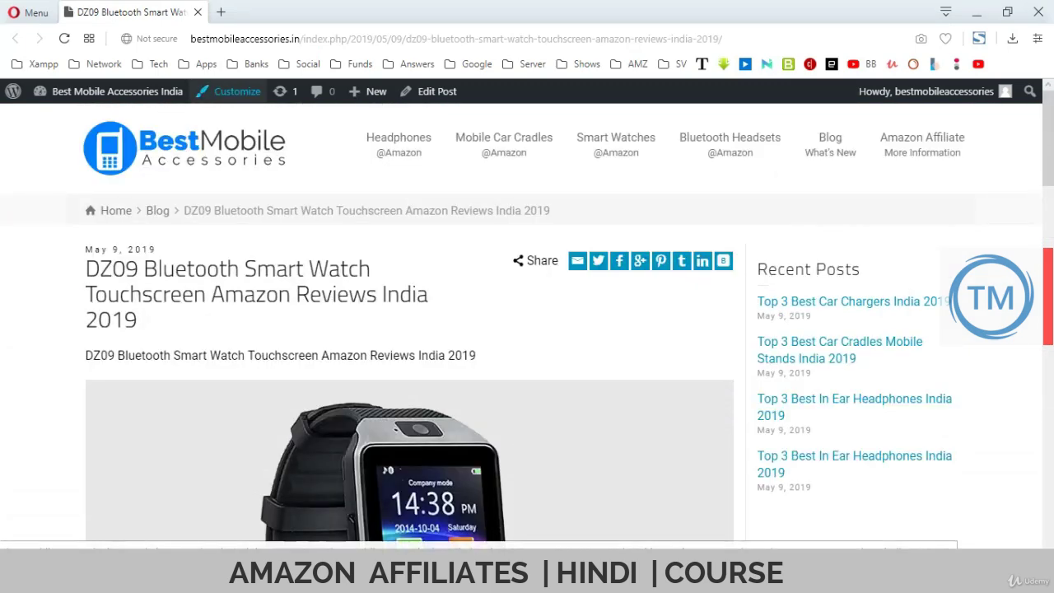
- Open the site customizer from the published post's page
{"action": "left_click", "coordinate": [504, 144]}
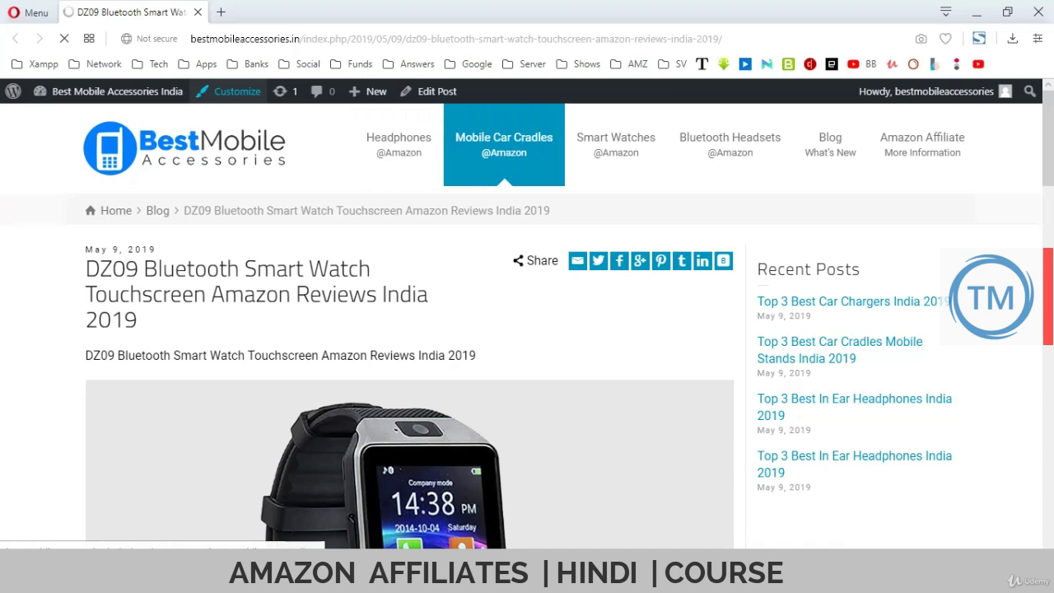
{"action": "scroll", "coordinate": [527, 329], "scroll_direction": "down", "scroll_amount": 15}
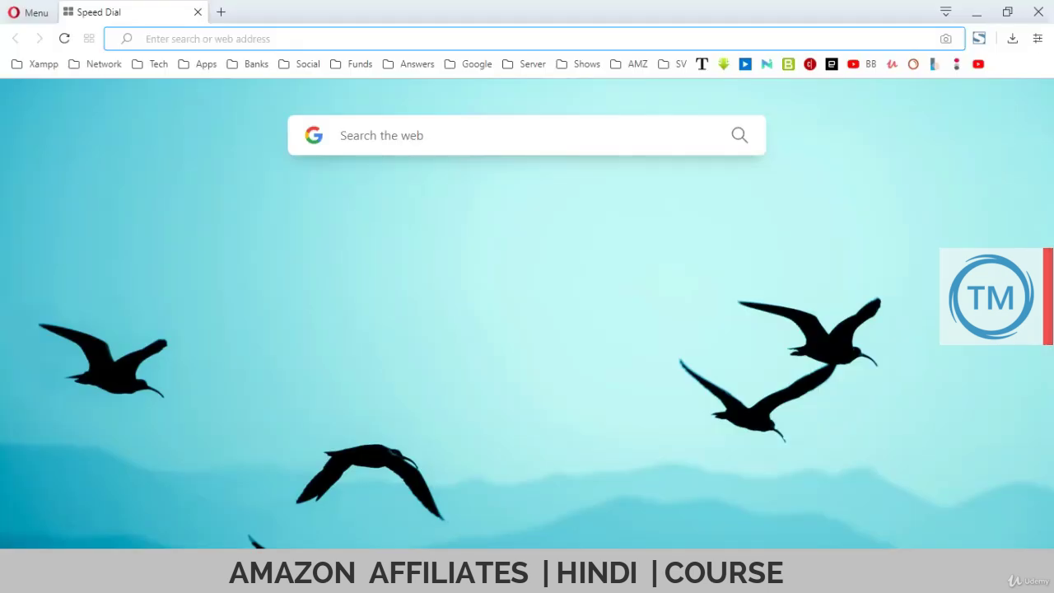
{"action": "type", "text": "dha"}
{"action": "key", "text": "Return"}
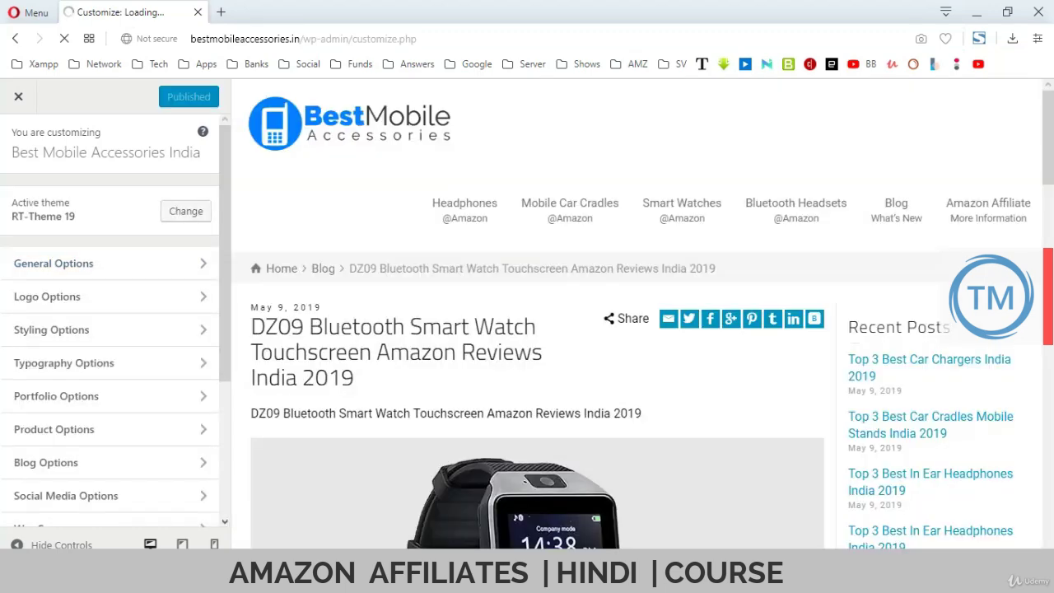
- Remove the Search widget from the Footer (Column 1) widget area in the customizer
{"action": "scroll", "coordinate": [636, 314], "scroll_direction": "down", "scroll_amount": 7}
{"action": "scroll", "coordinate": [636, 314], "scroll_direction": "down", "scroll_amount": 10}
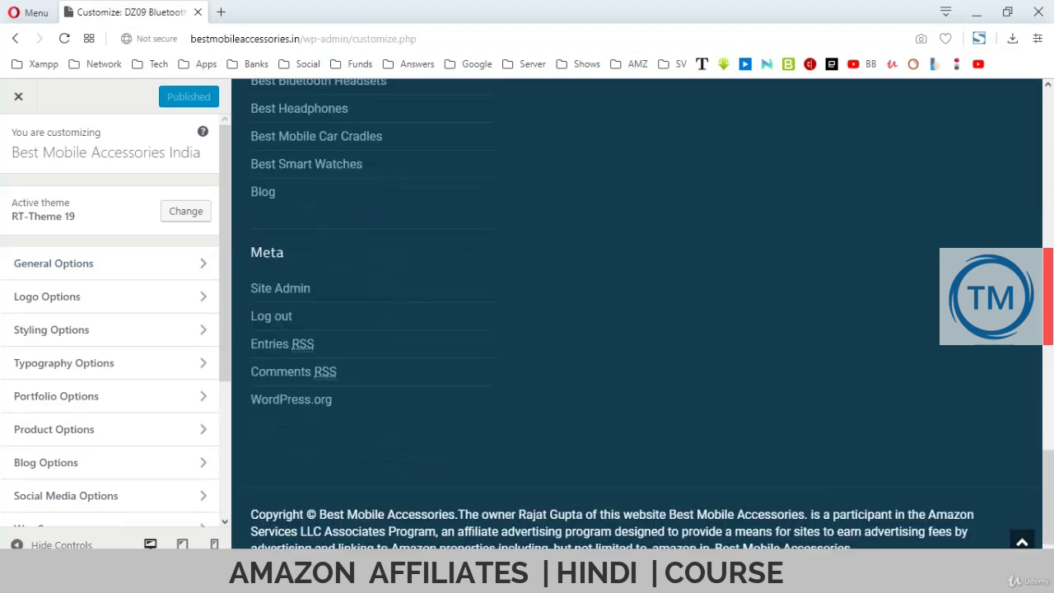
{"action": "scroll", "coordinate": [637, 313], "scroll_direction": "up", "scroll_amount": 2}
{"action": "scroll", "coordinate": [636, 314], "scroll_direction": "down", "scroll_amount": 3}
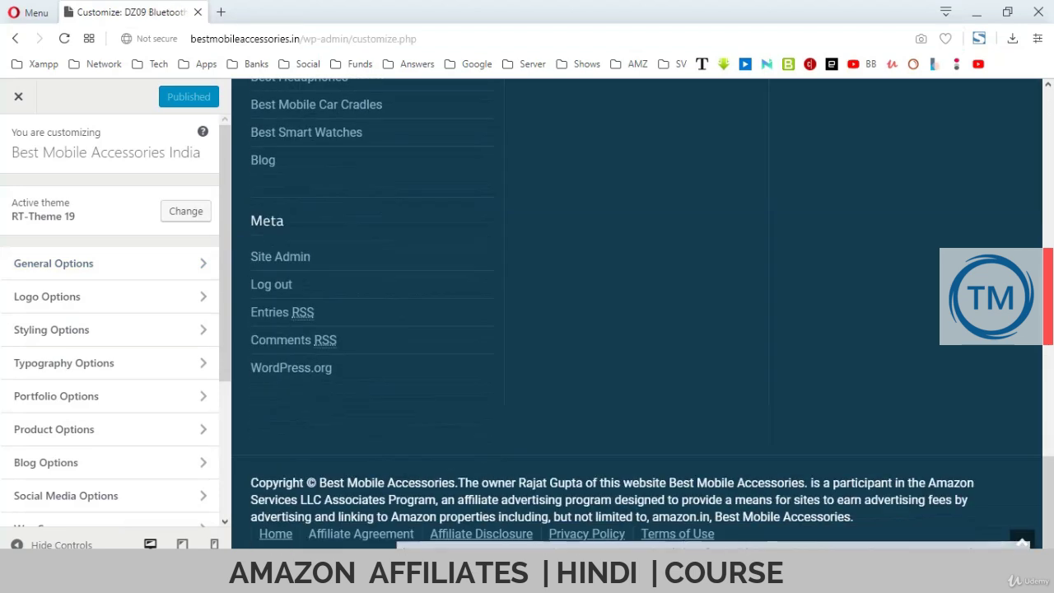
{"action": "scroll", "coordinate": [636, 313], "scroll_direction": "up", "scroll_amount": 8}
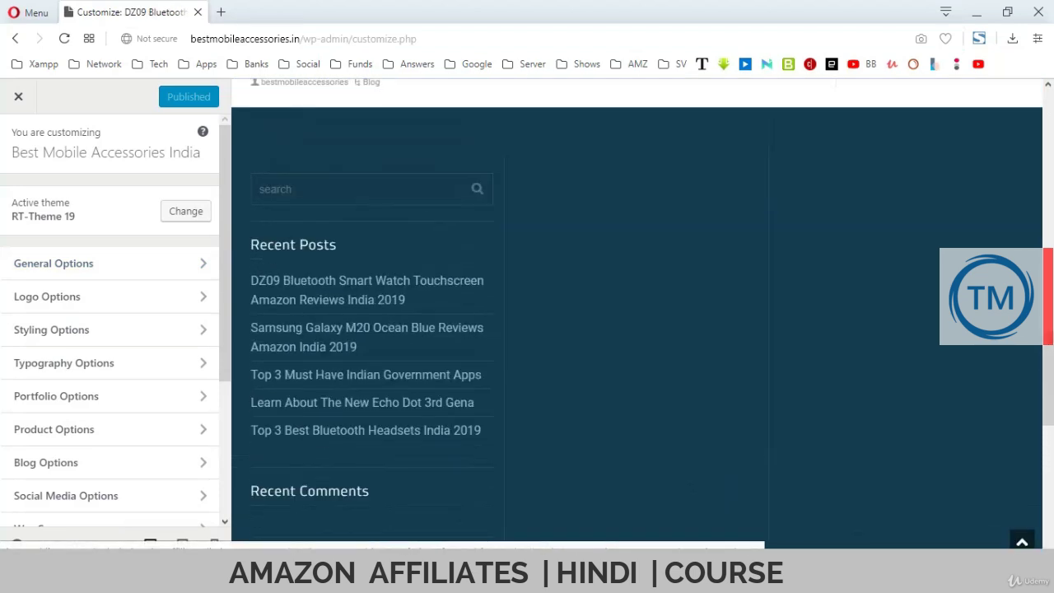
{"action": "scroll", "coordinate": [637, 314], "scroll_direction": "down", "scroll_amount": 2}
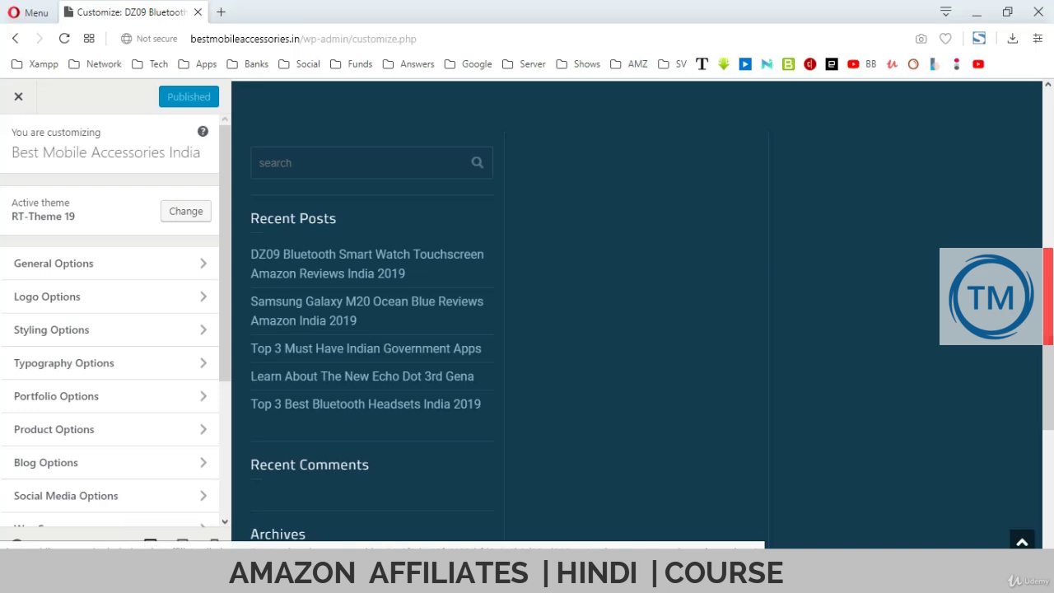
{"action": "scroll", "coordinate": [82, 265], "scroll_direction": "down", "scroll_amount": 2}
{"action": "left_click", "coordinate": [50, 505]}
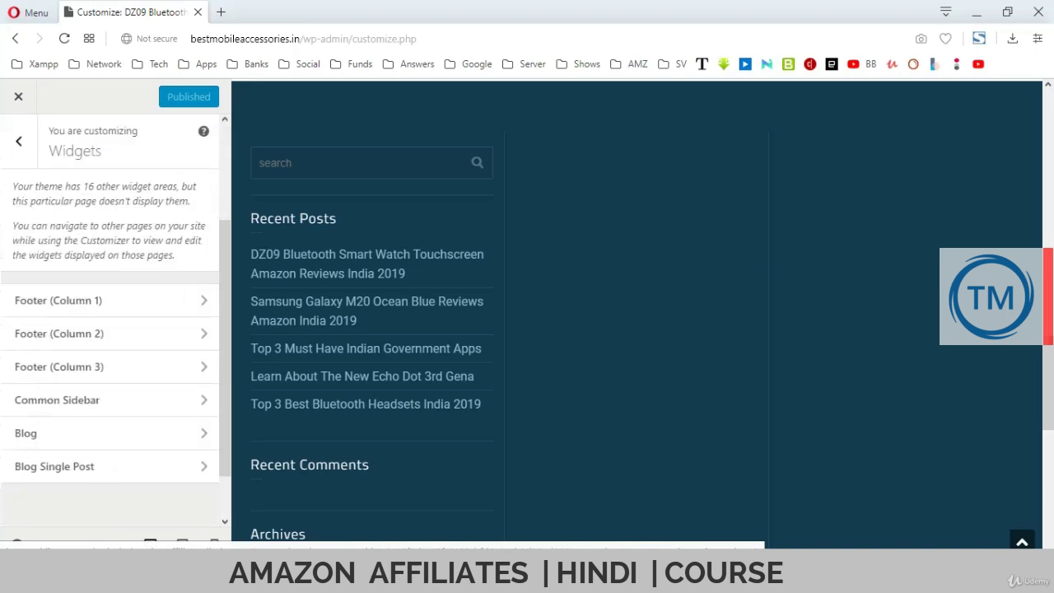
{"action": "left_click", "coordinate": [37, 300]}
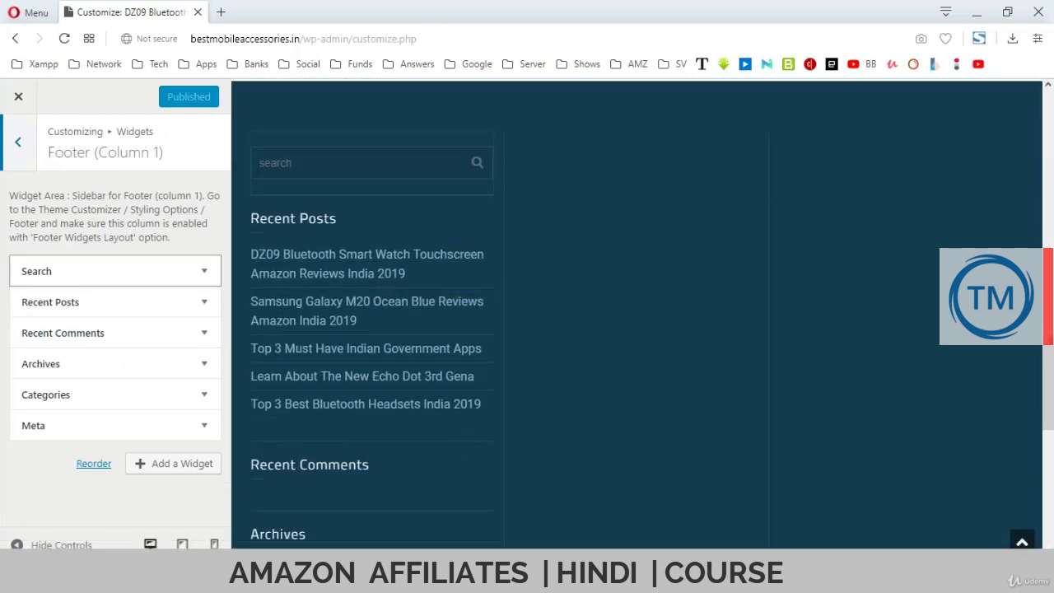
{"action": "left_click_drag", "start_coordinate": [116, 271], "coordinate": [115, 304]}
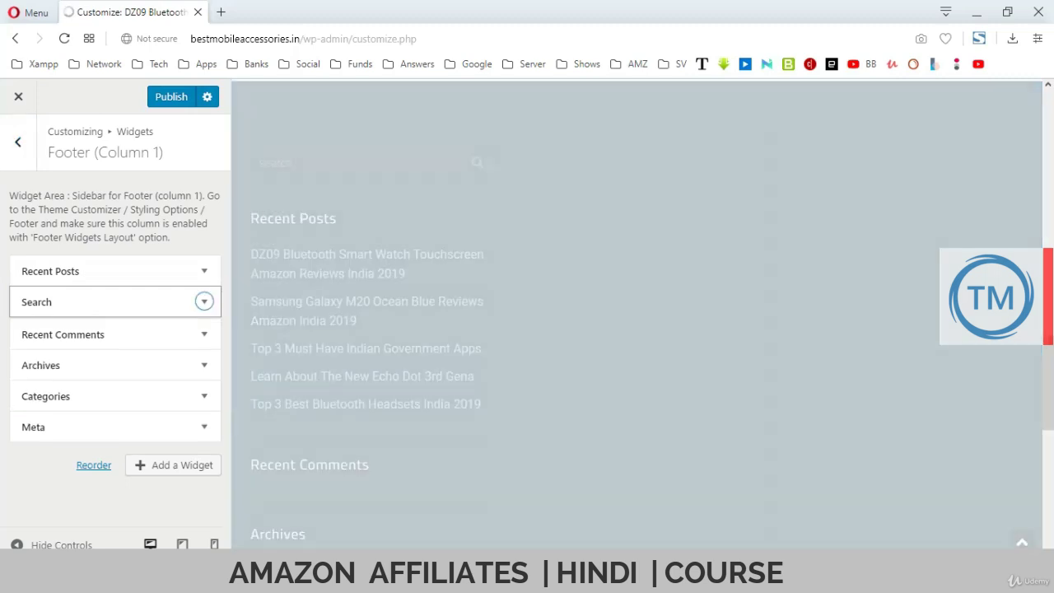
{"action": "left_click", "coordinate": [204, 301]}
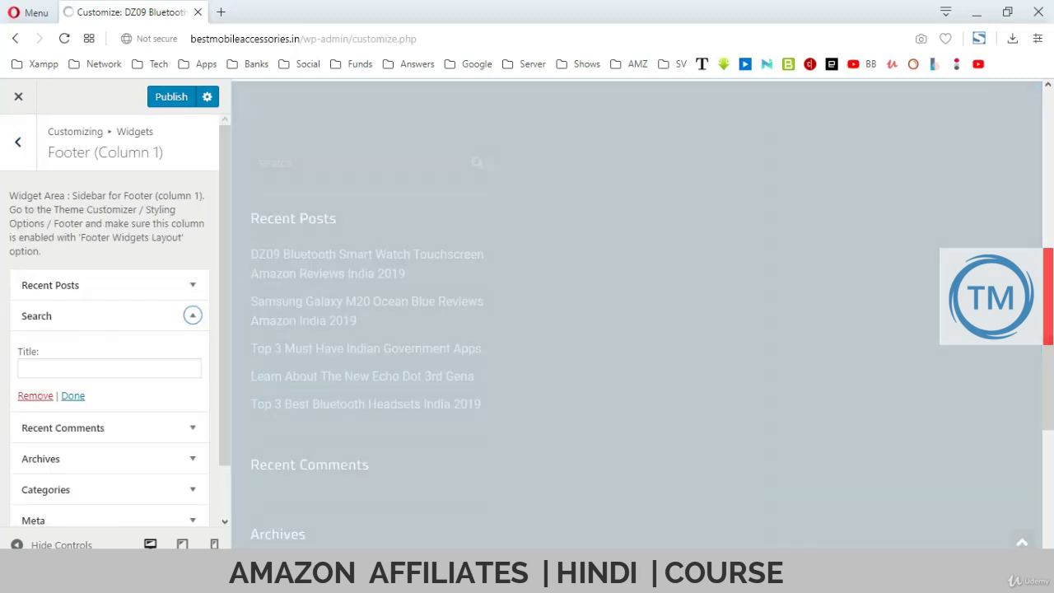
{"action": "left_click", "coordinate": [35, 395]}
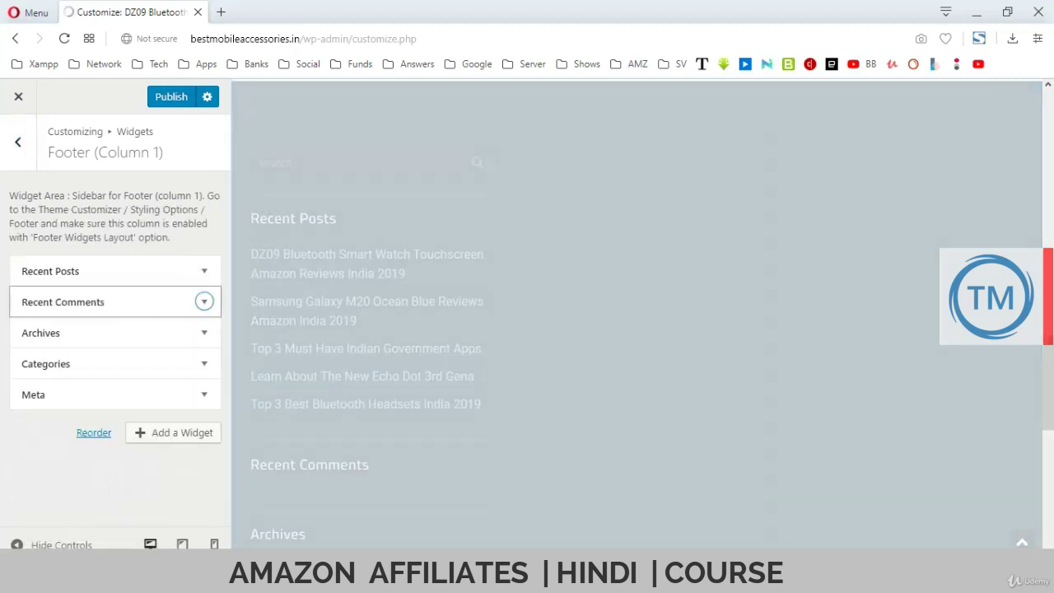
- Remove the Recent Comments and Archives widgets from Footer (Column 1)
{"action": "left_click", "coordinate": [204, 302]}
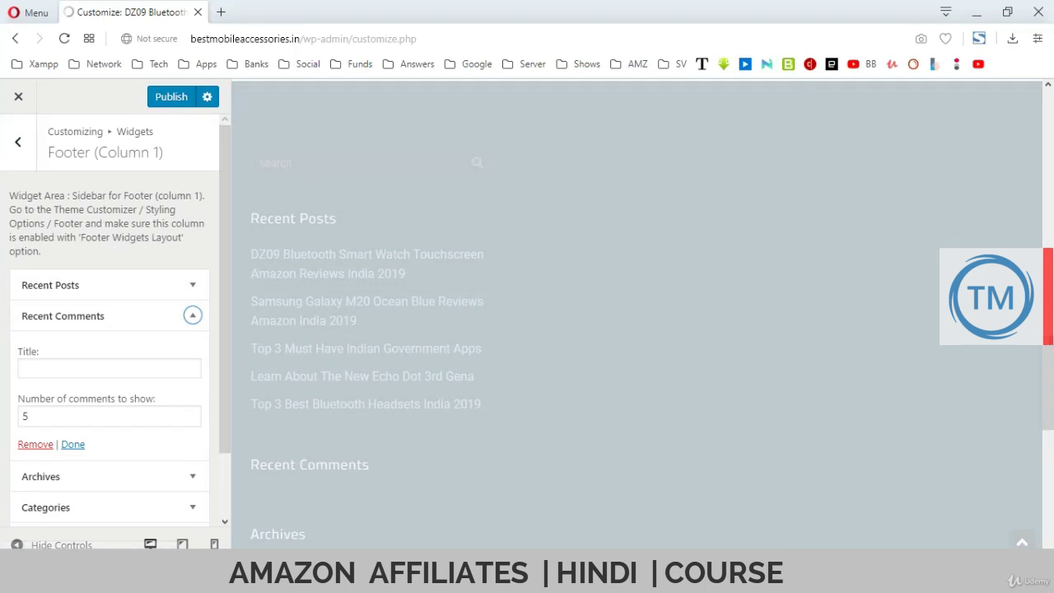
{"action": "left_click", "coordinate": [35, 444]}
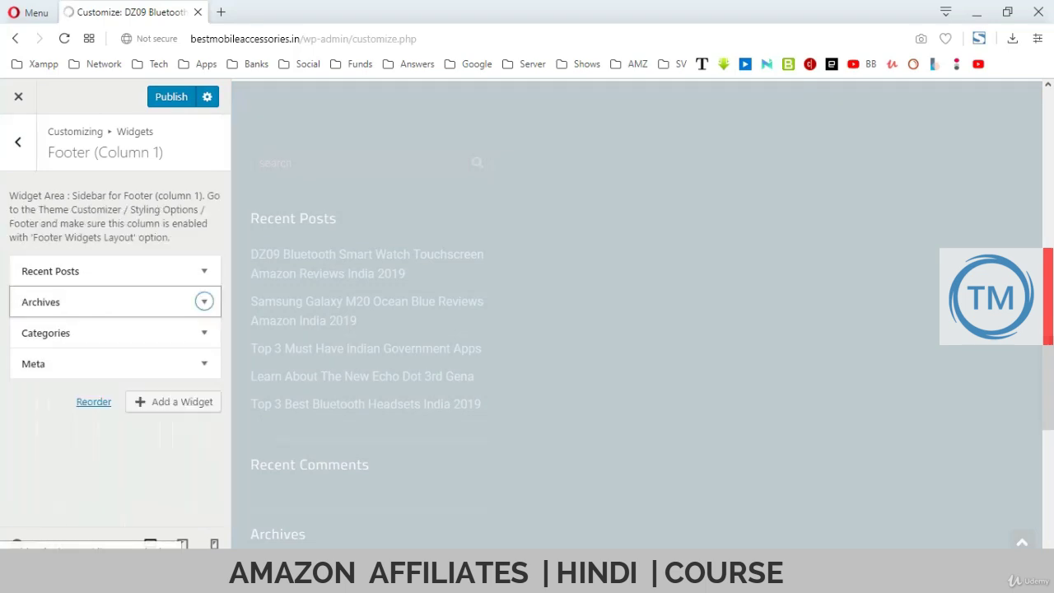
{"action": "left_click", "coordinate": [204, 301]}
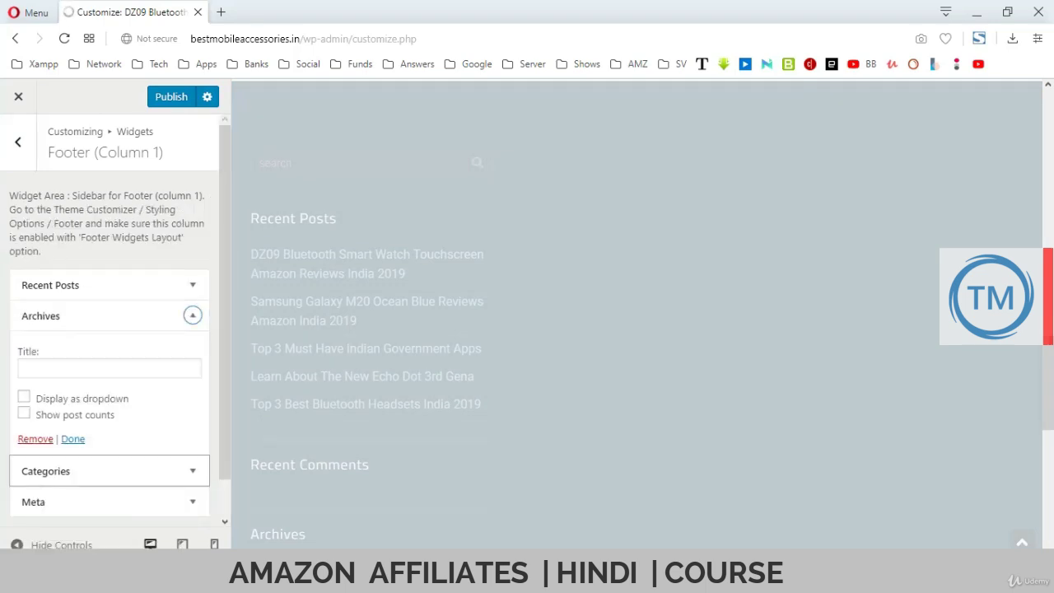
{"action": "left_click", "coordinate": [36, 439]}
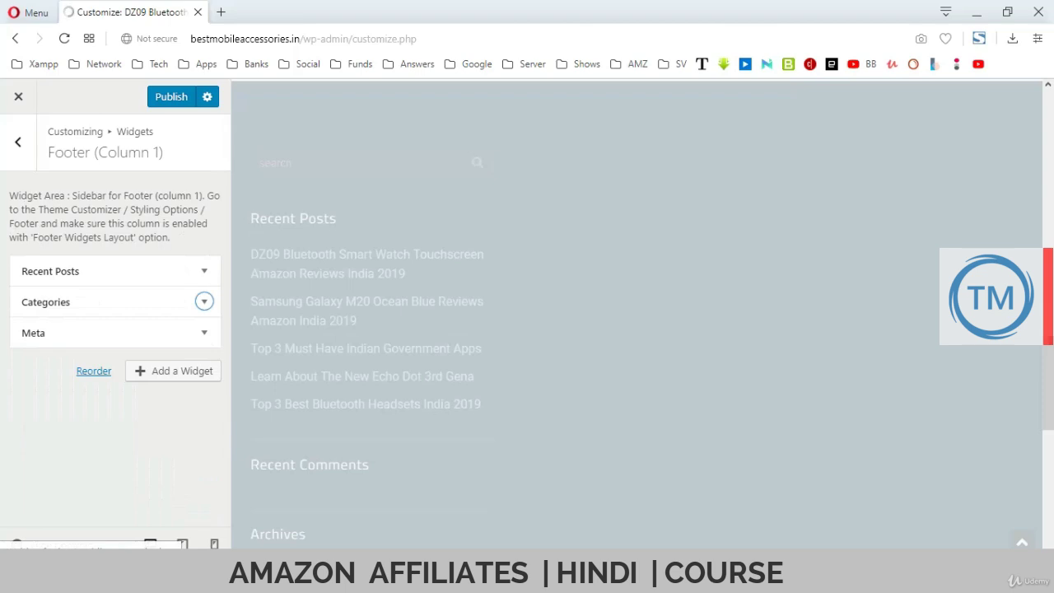
- Remove the Meta and Categories widgets from Footer (Column 1), keeping only Recent Posts, and publish the changes
{"action": "left_click", "coordinate": [204, 332]}
{"action": "left_click", "coordinate": [35, 412]}
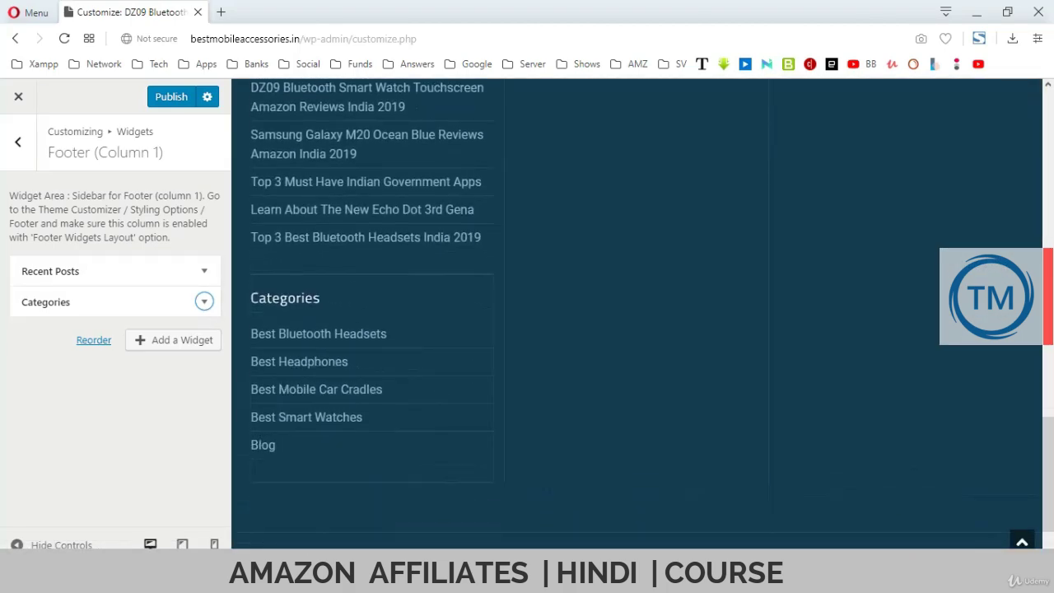
{"action": "left_click", "coordinate": [204, 301]}
{"action": "left_click", "coordinate": [35, 440]}
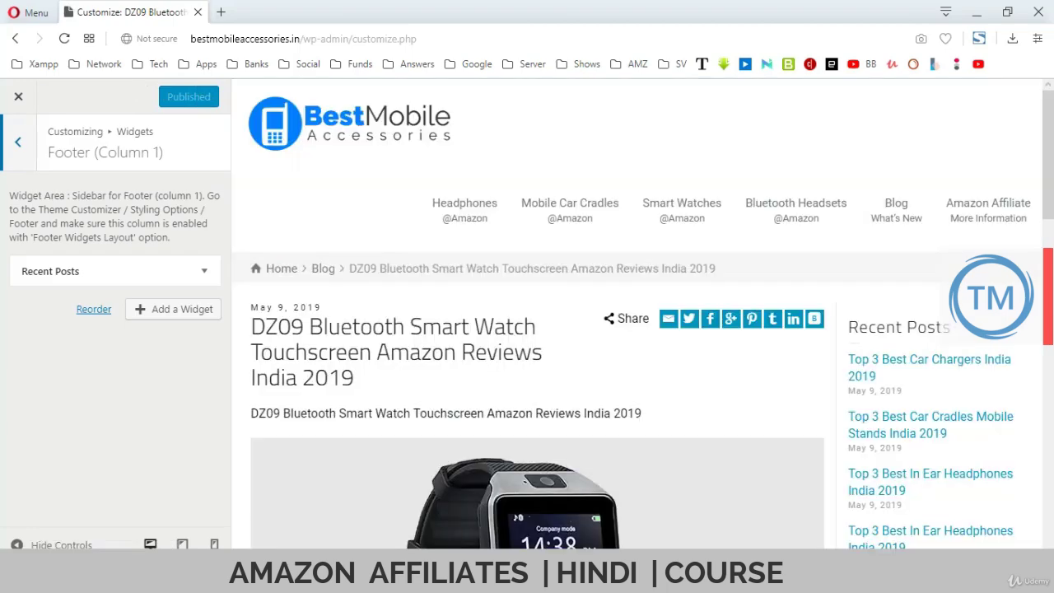
- Add a Categories widget to the Footer (Column 2) widget area
{"action": "left_click", "coordinate": [18, 143]}
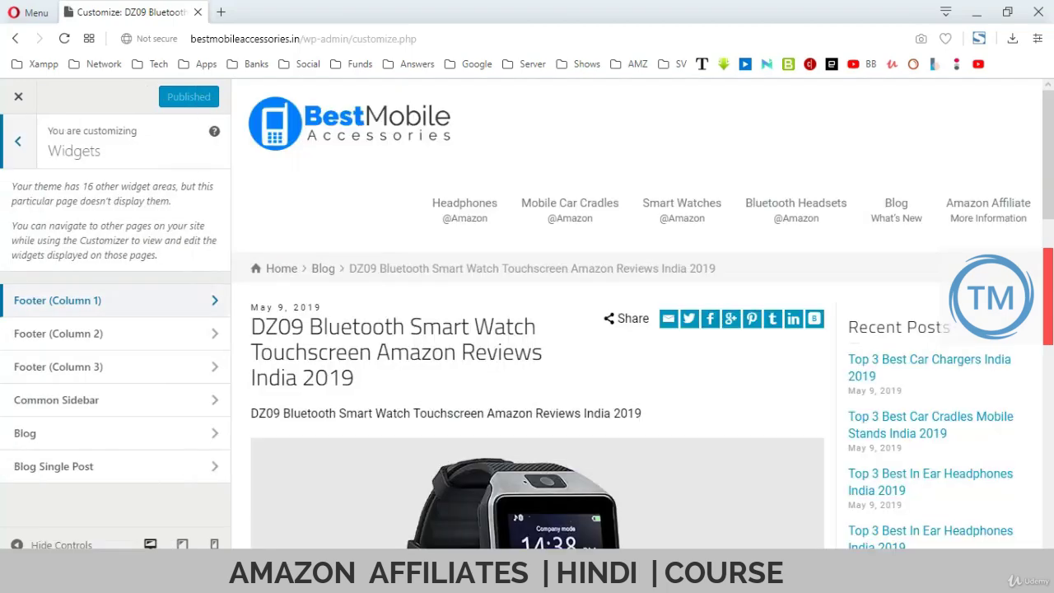
{"action": "scroll", "coordinate": [510, 264], "scroll_direction": "down", "scroll_amount": 4}
{"action": "scroll", "coordinate": [636, 313], "scroll_direction": "down", "scroll_amount": 10}
{"action": "scroll", "coordinate": [636, 313], "scroll_direction": "up", "scroll_amount": 1}
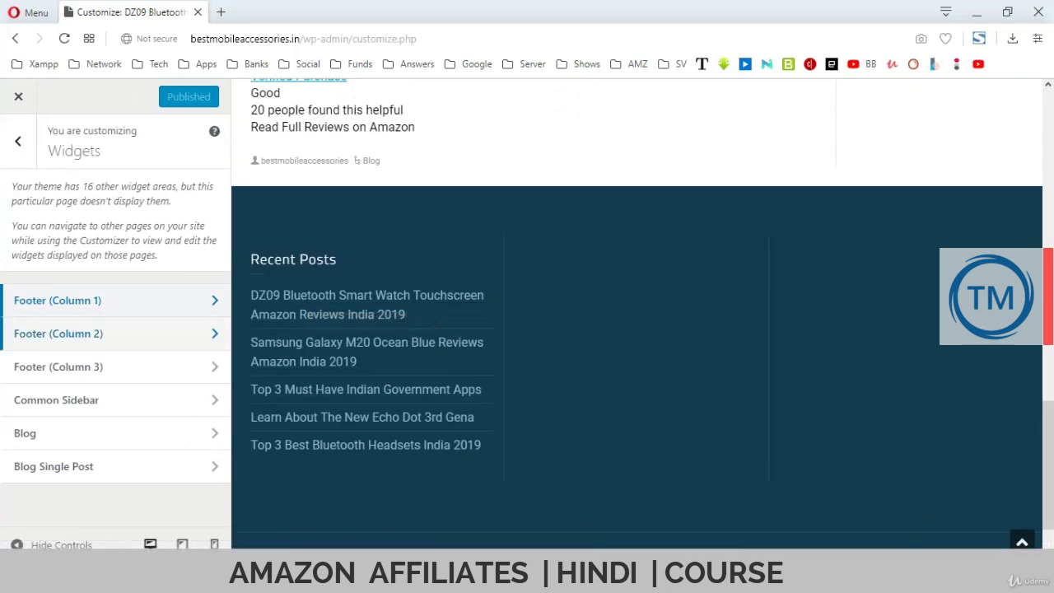
{"action": "left_click", "coordinate": [57, 333]}
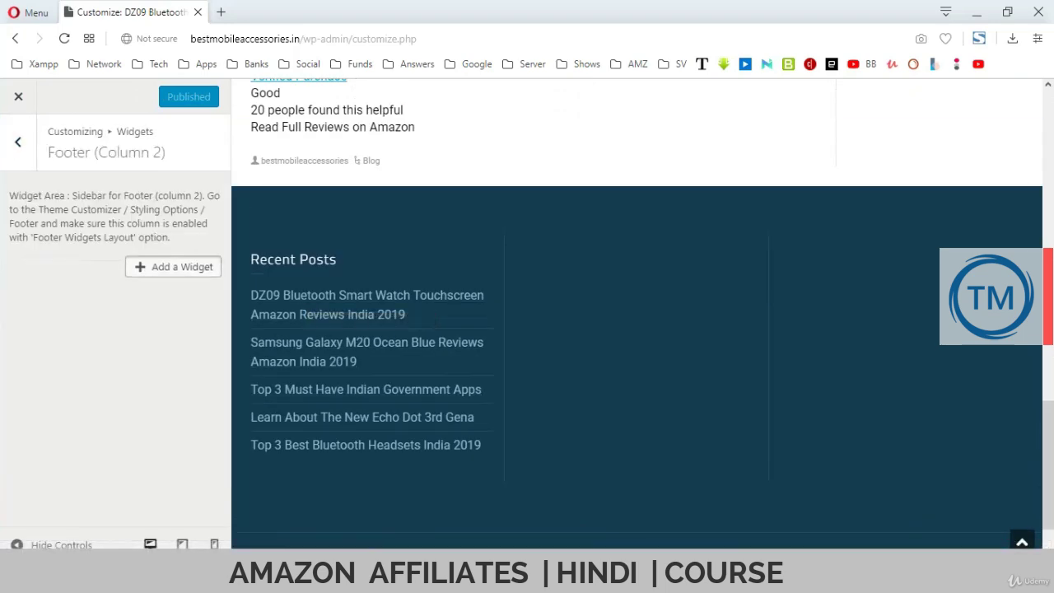
{"action": "left_click", "coordinate": [173, 265]}
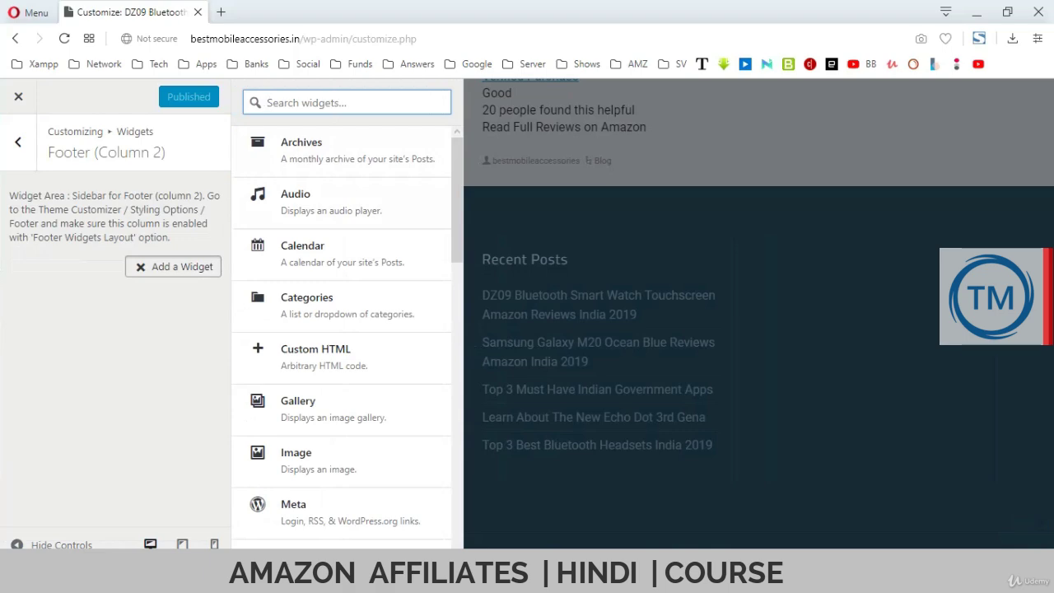
{"action": "type", "text": "cate"}
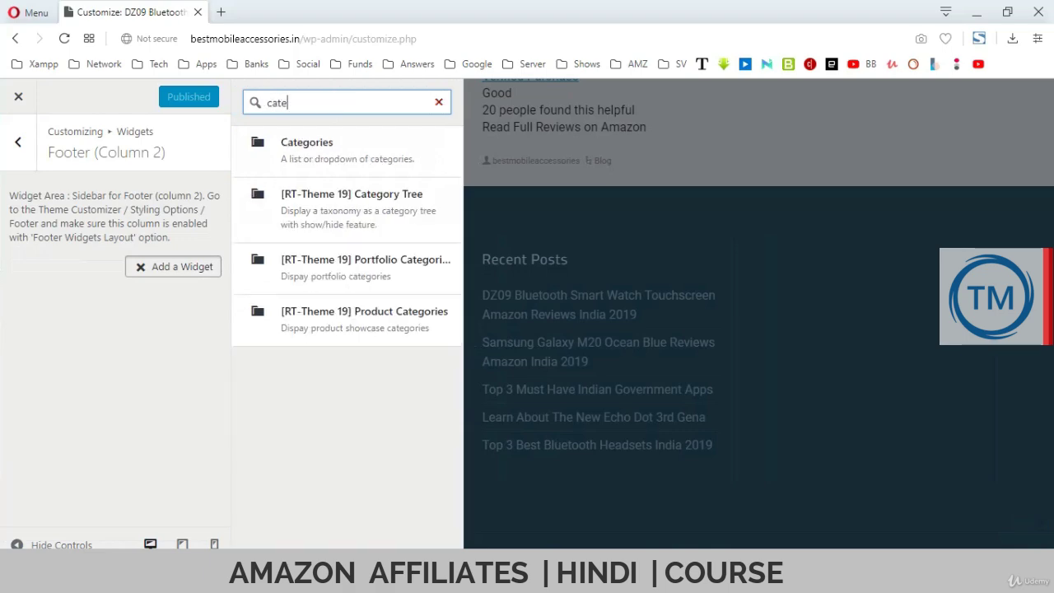
{"action": "left_click", "coordinate": [347, 151]}
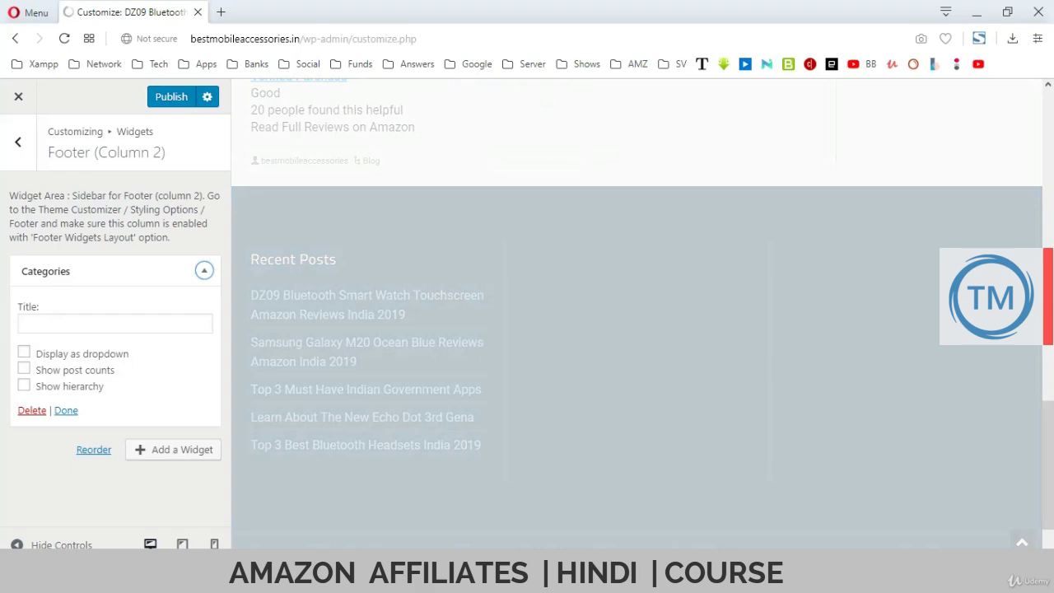
- Title the footer's Categories widget "Categories", enable Show post counts, and publish the changes
{"action": "type", "text": "Categ"}
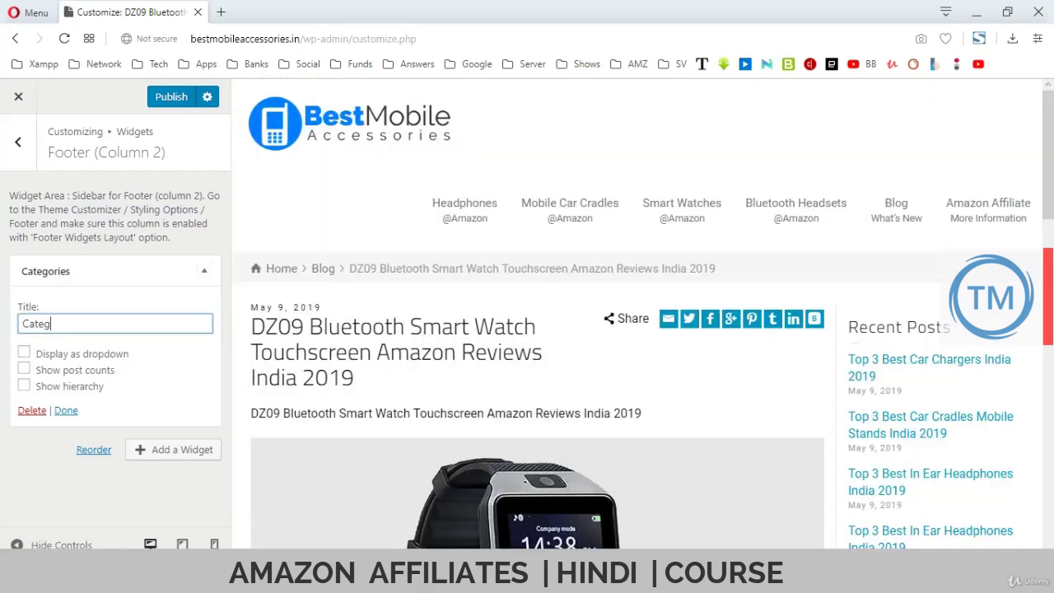
{"action": "type", "text": "ories"}
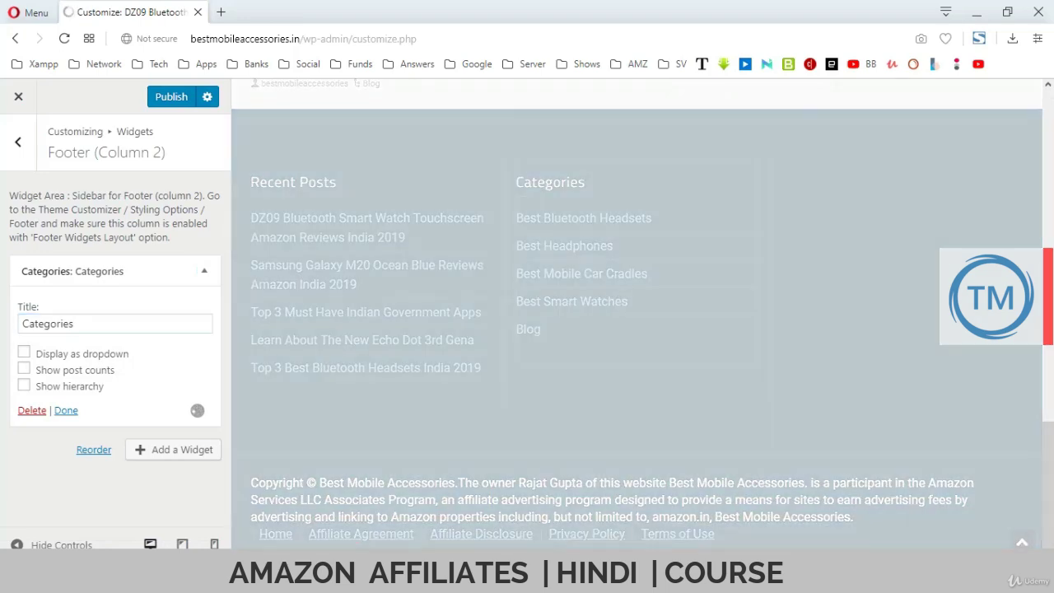
{"action": "left_click", "coordinate": [24, 368]}
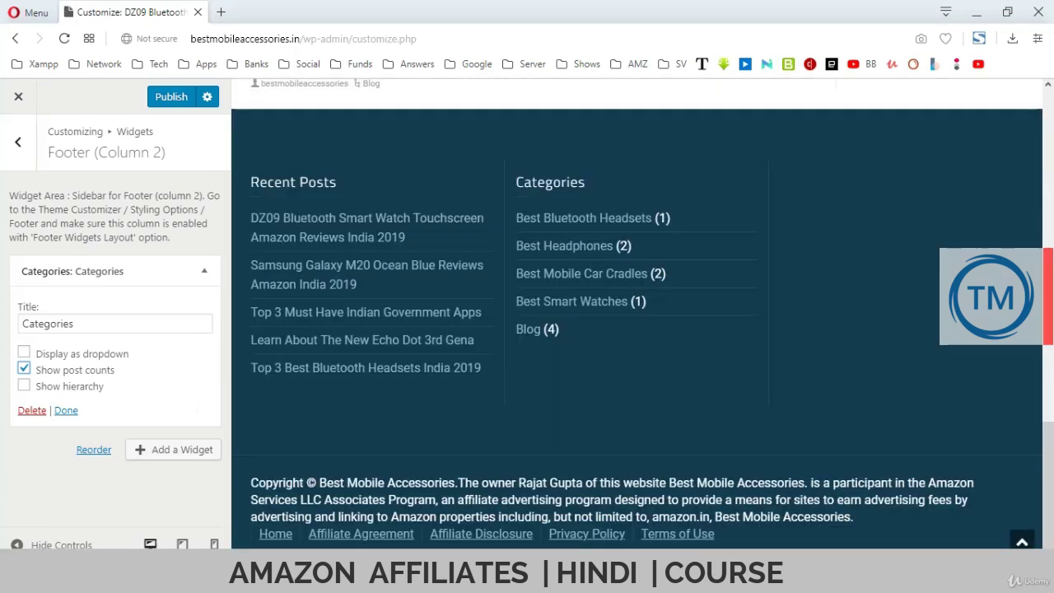
{"action": "left_click", "coordinate": [172, 97]}
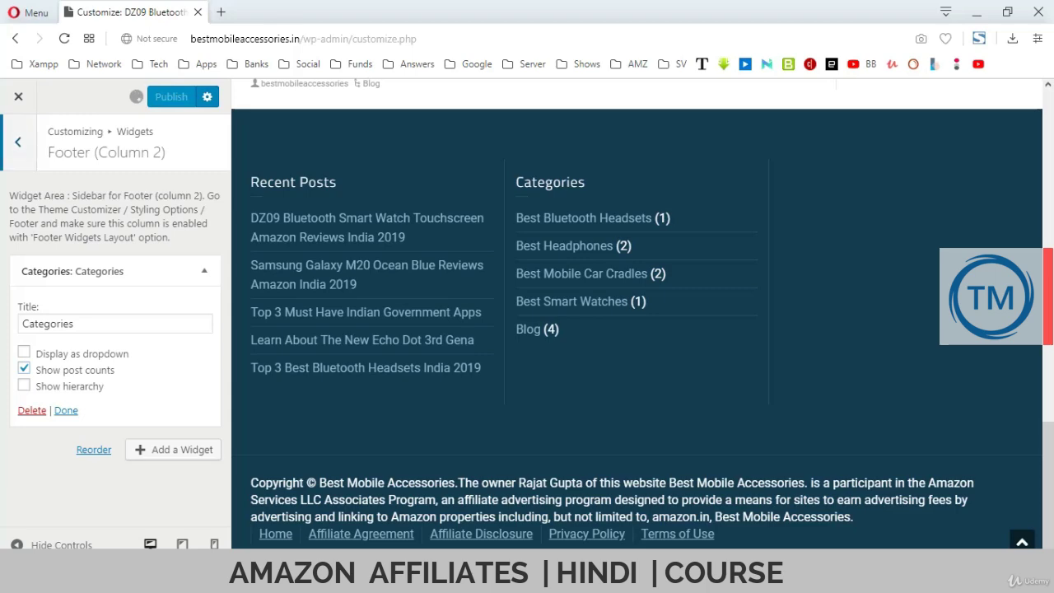
- Add a Search widget without a title to the Footer (Column 3) widget area
{"action": "left_click", "coordinate": [18, 142]}
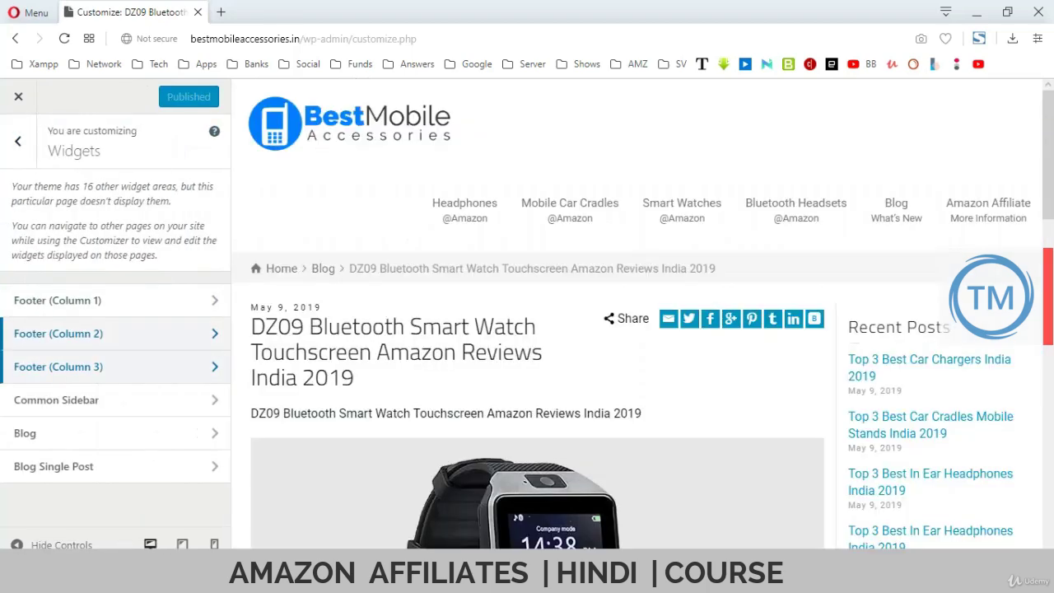
{"action": "left_click", "coordinate": [115, 366]}
{"action": "left_click", "coordinate": [172, 266]}
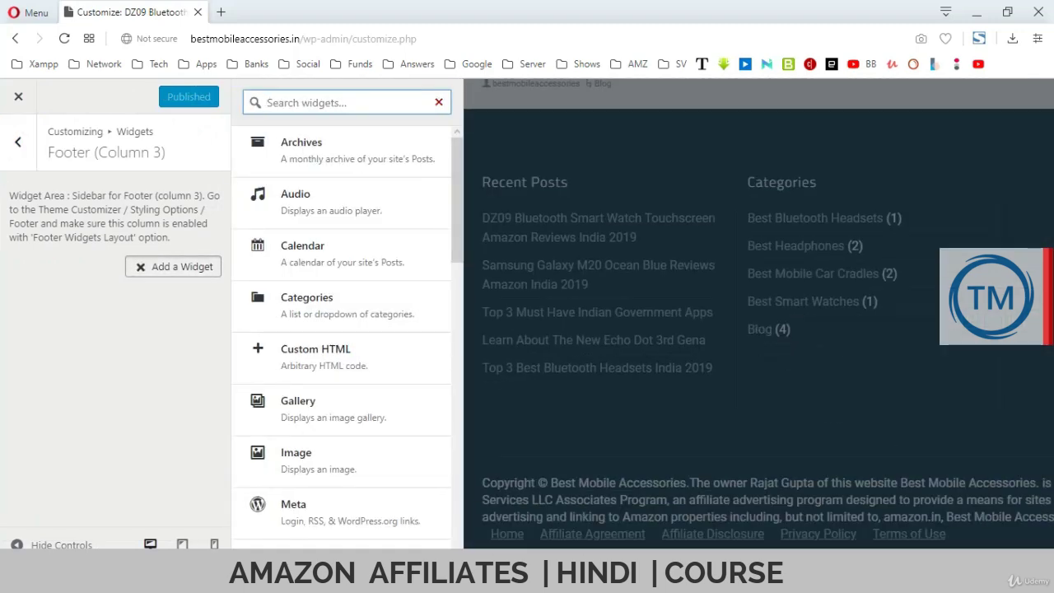
{"action": "type", "text": "Search"}
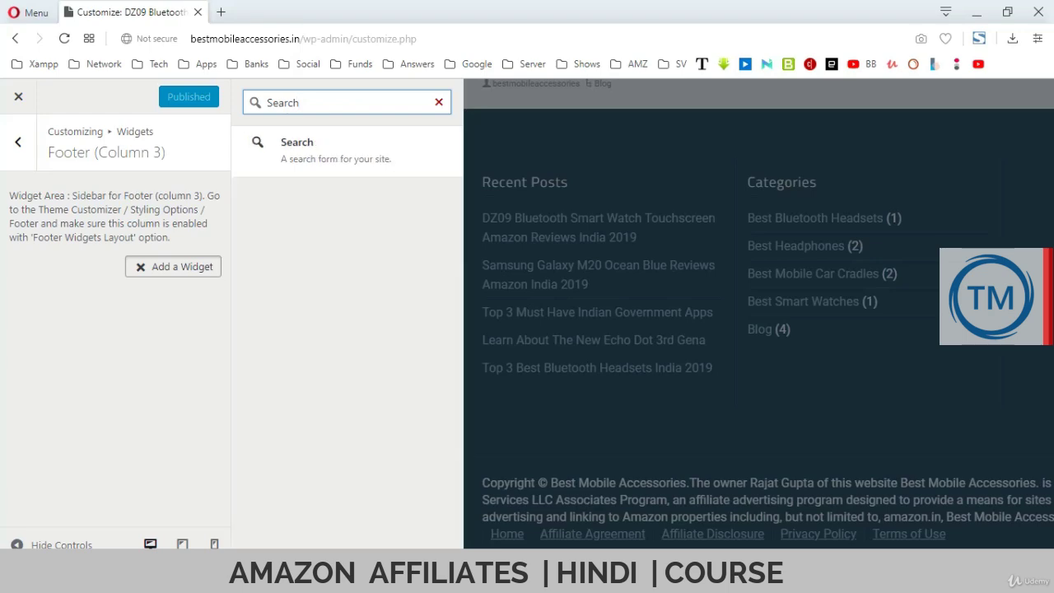
{"action": "key", "text": "Return"}
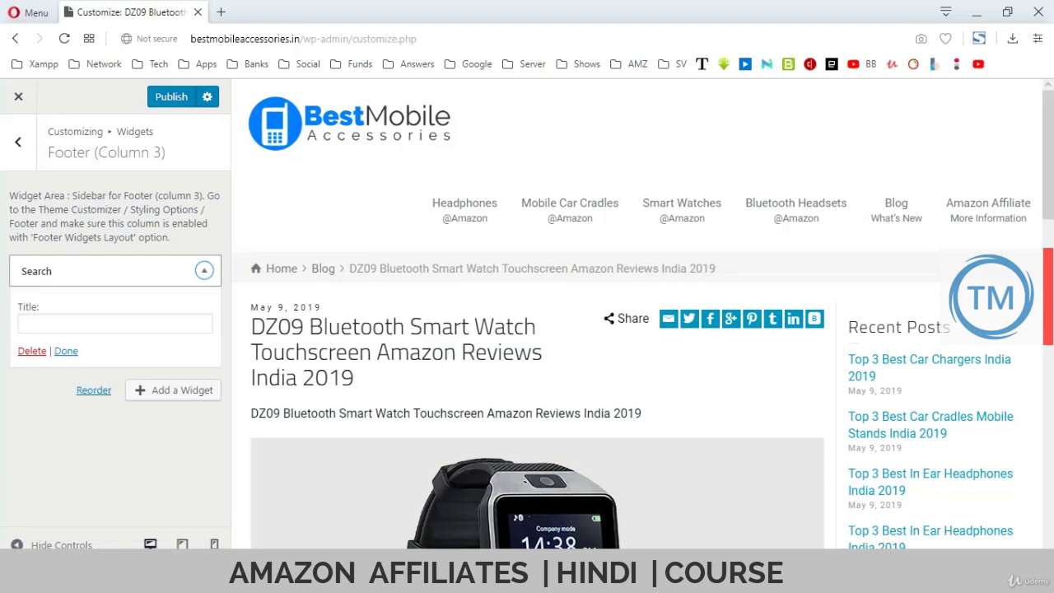
{"action": "left_click", "coordinate": [204, 270]}
- Add the [RT-Theme 19] Social Media Icons widget to Footer (Column 3), publish the changes and close the customizer
{"action": "left_click", "coordinate": [174, 310]}
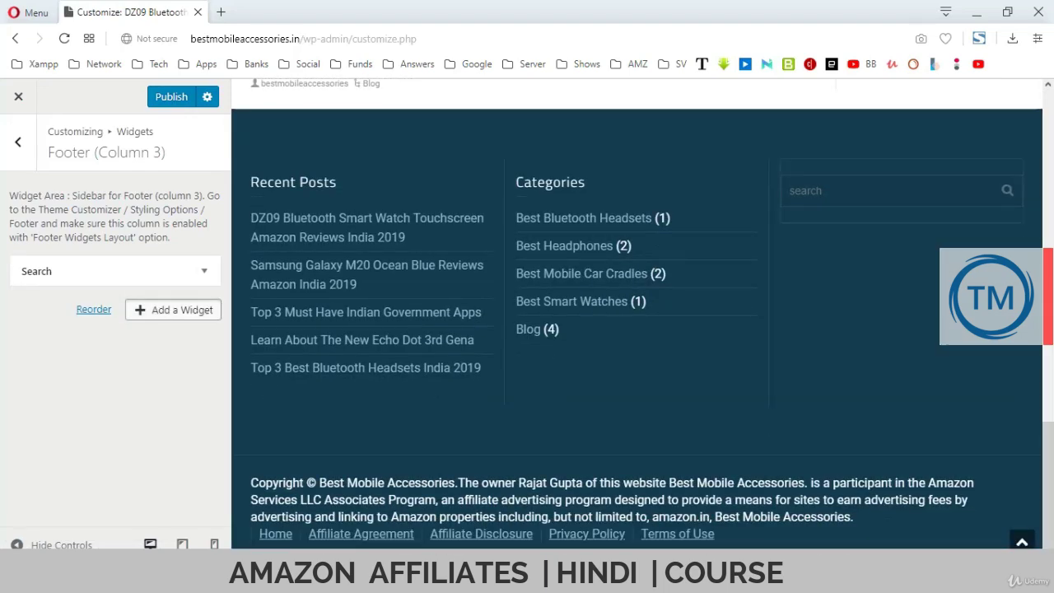
{"action": "type", "text": "social"}
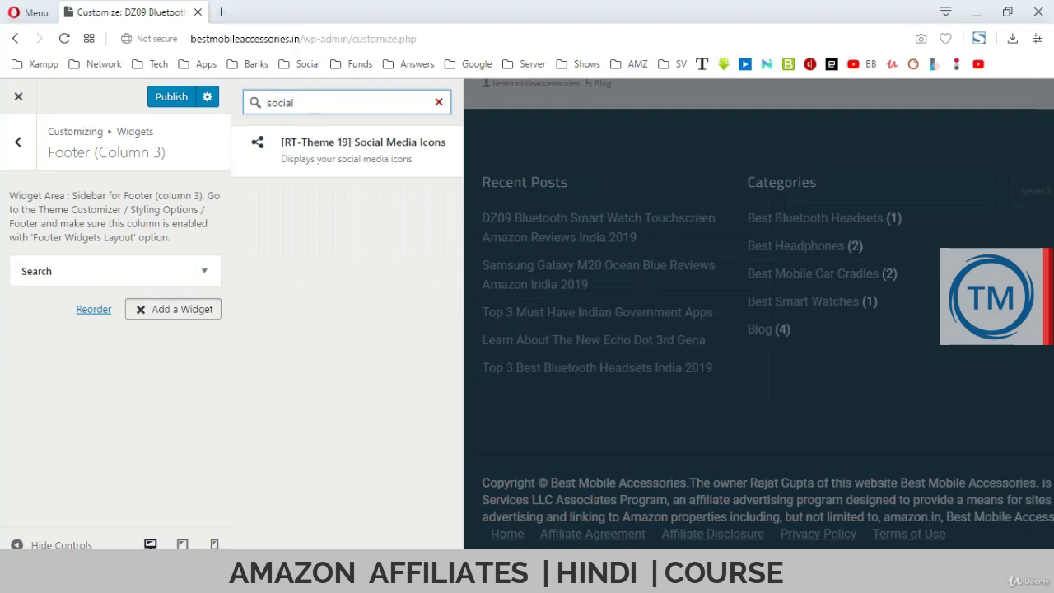
{"action": "left_click", "coordinate": [348, 151]}
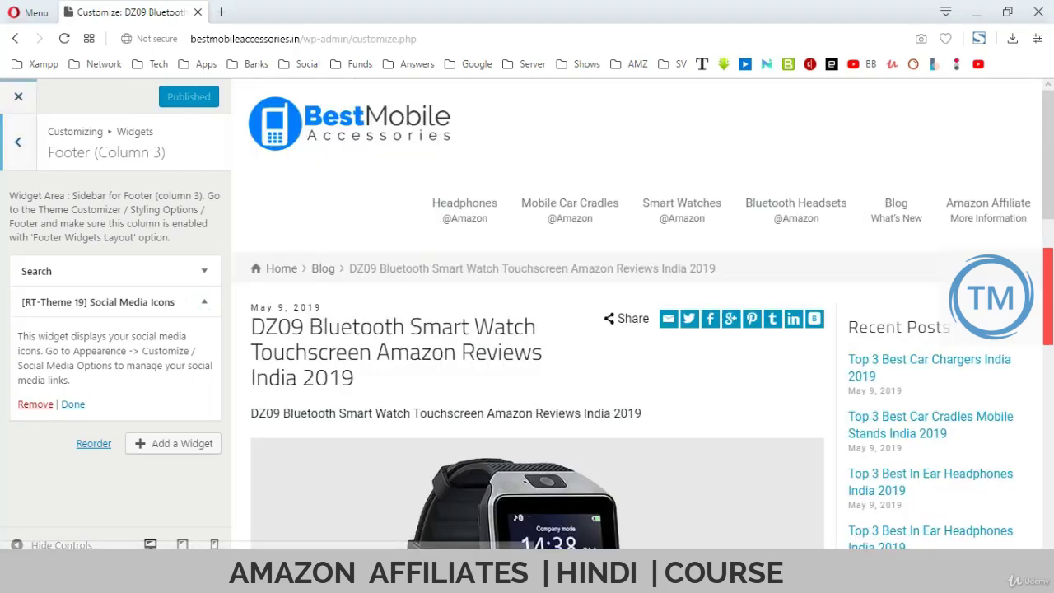
{"action": "left_click", "coordinate": [18, 97]}
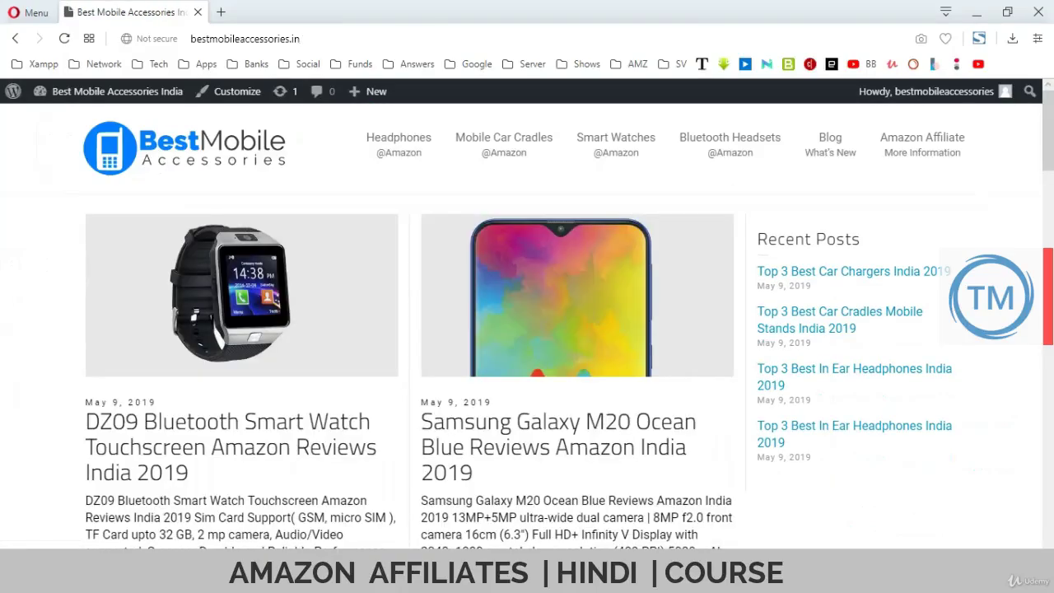
- Review the site's homepage, checking the blog post listing and the widgets in the three footer columns
{"action": "scroll", "coordinate": [527, 329], "scroll_direction": "down", "scroll_amount": 15}
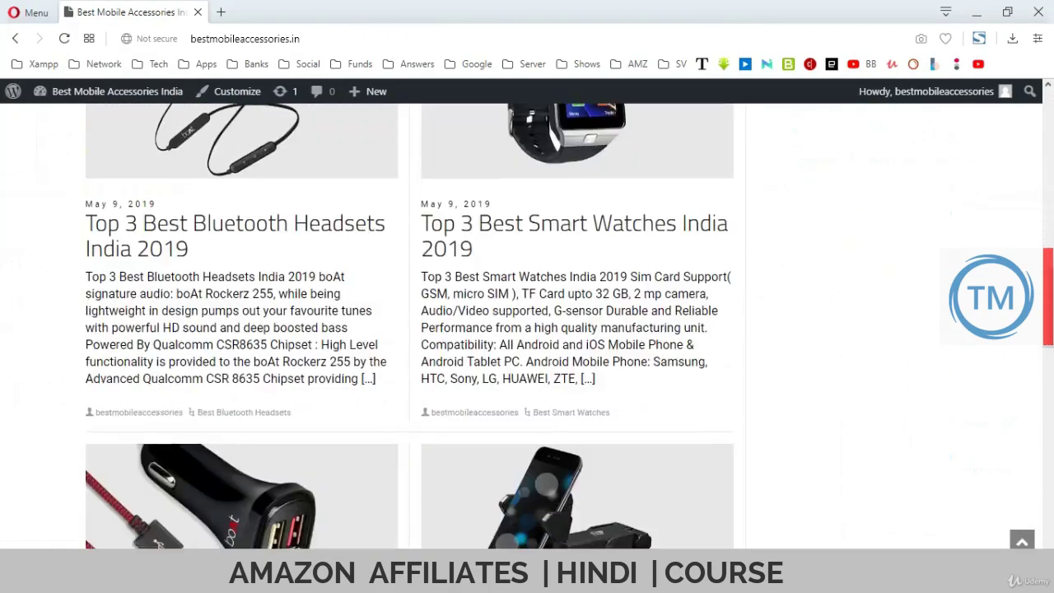
{"action": "scroll", "coordinate": [526, 330], "scroll_direction": "down", "scroll_amount": 5}
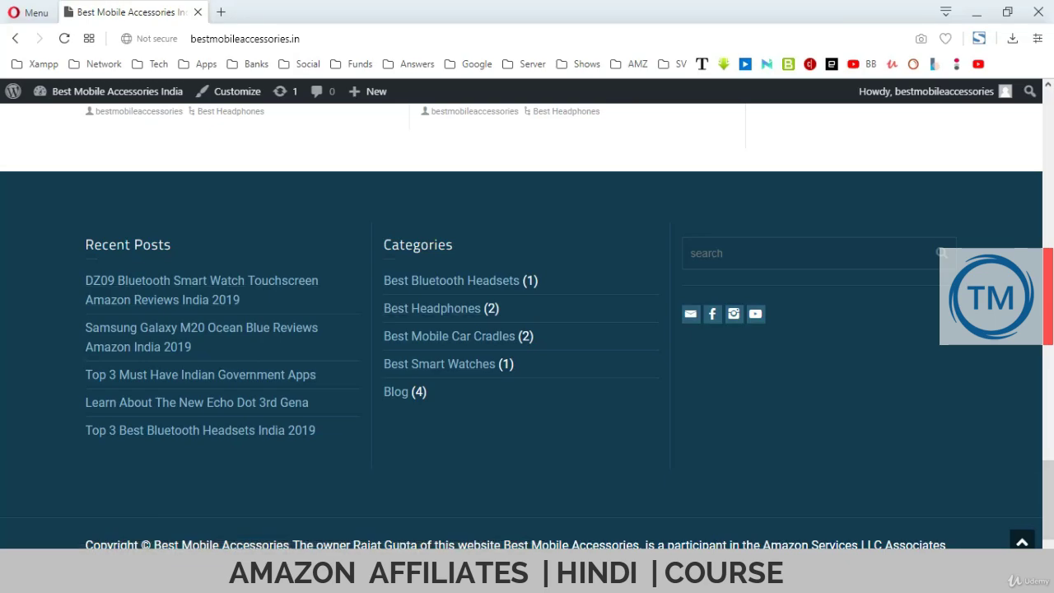
{"action": "scroll", "coordinate": [197, 395], "scroll_direction": "up", "scroll_amount": 3}
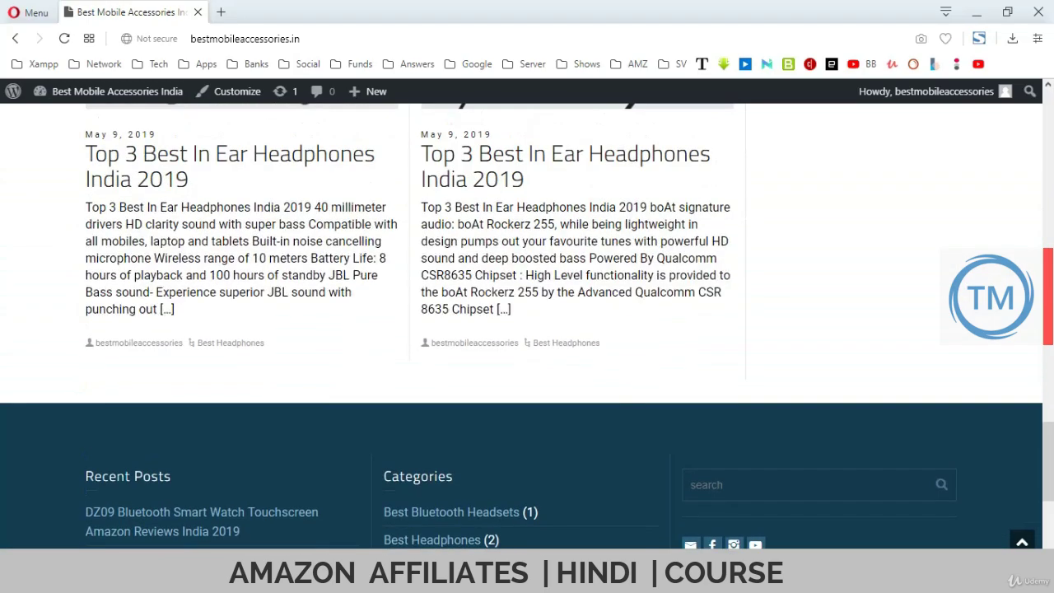
{"action": "scroll", "coordinate": [409, 329], "scroll_direction": "up", "scroll_amount": 15}
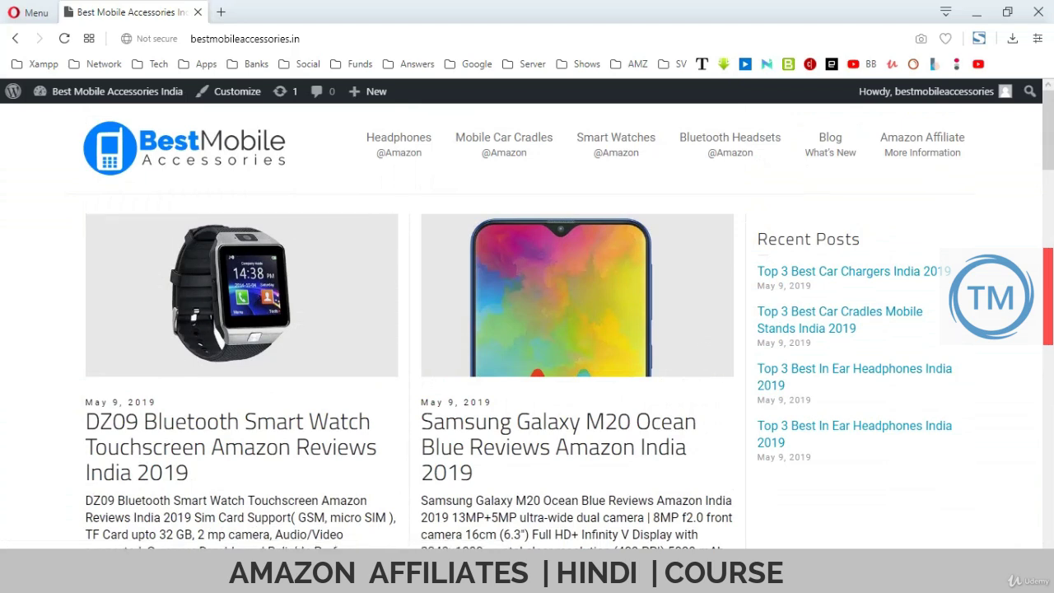
{"action": "scroll", "coordinate": [409, 330], "scroll_direction": "down", "scroll_amount": 10}
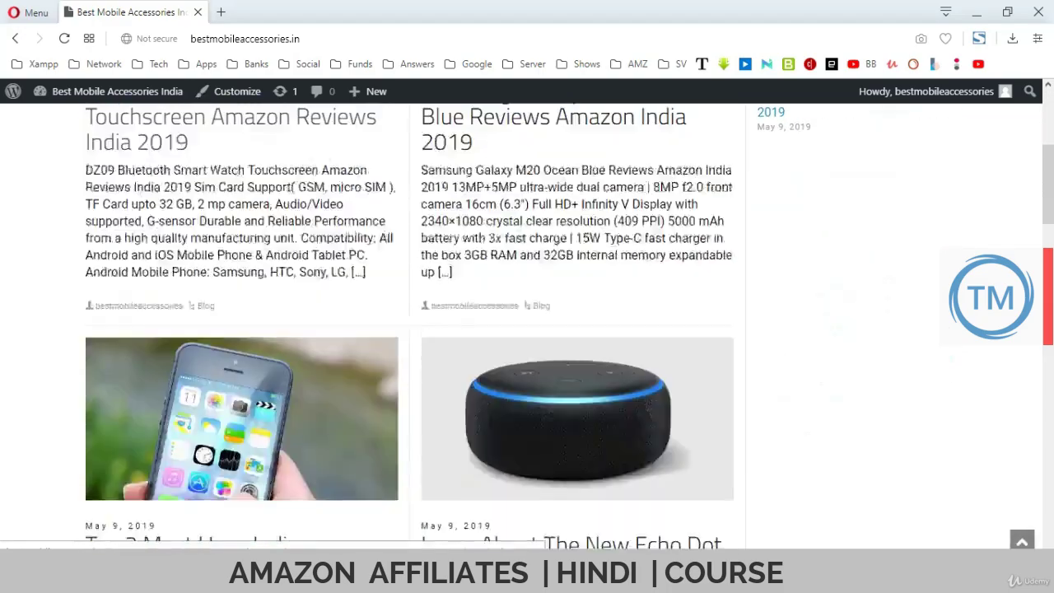
{"action": "scroll", "coordinate": [527, 329], "scroll_direction": "down", "scroll_amount": 12}
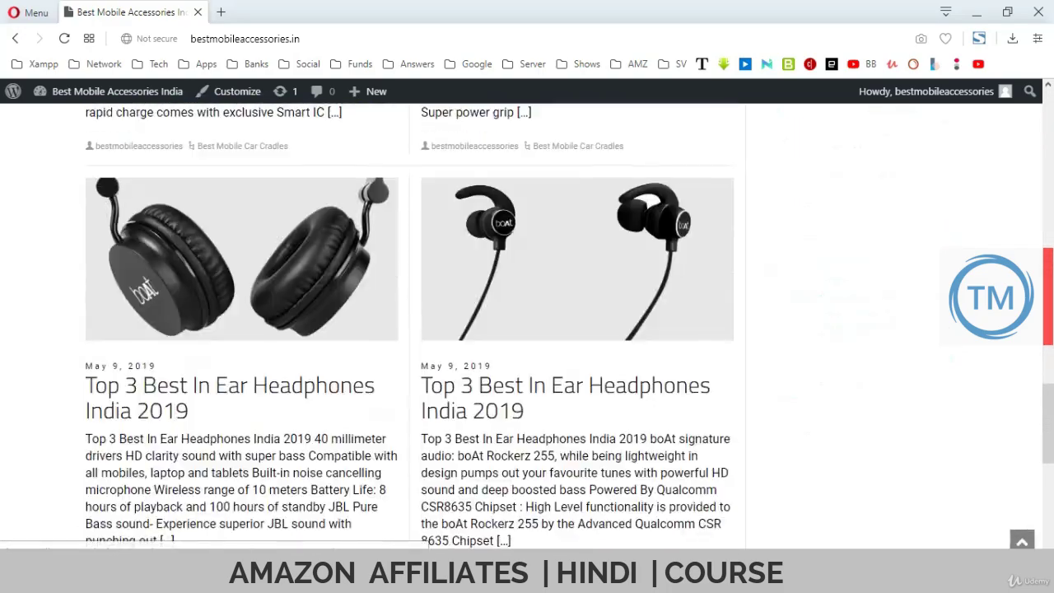
{"action": "scroll", "coordinate": [526, 329], "scroll_direction": "up", "scroll_amount": 20}
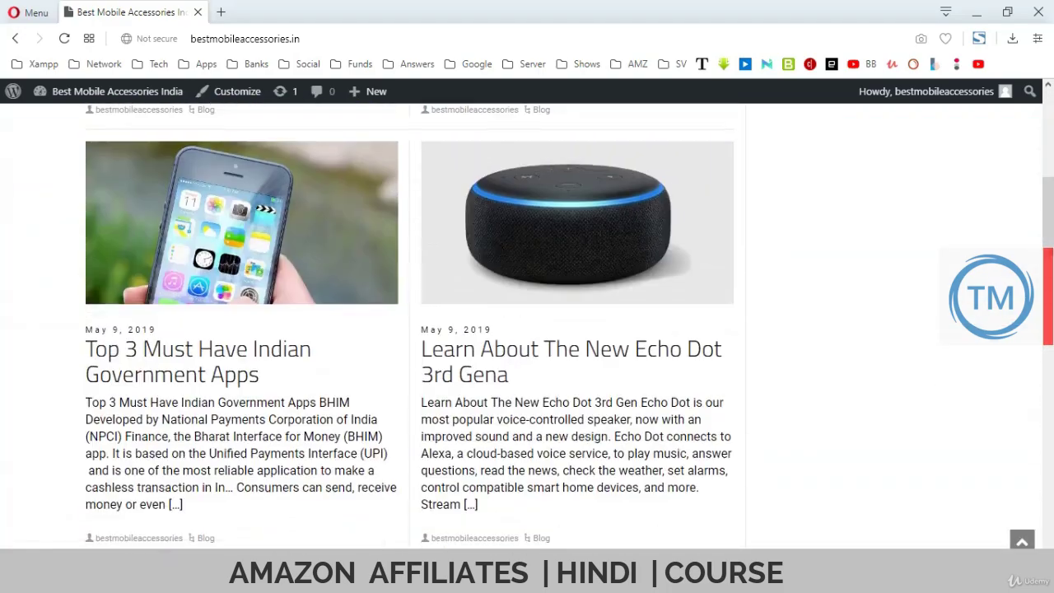